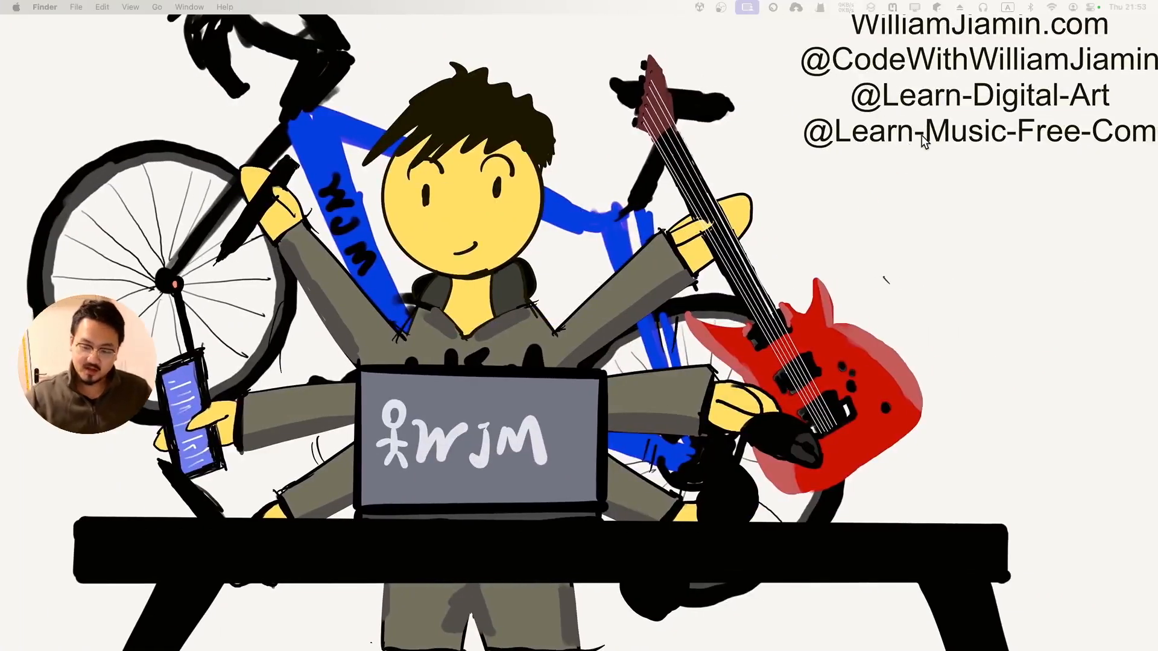
Switch to the running Unity game and run the player back and forth across the ground to check its movement.
key(ctrl+Left)
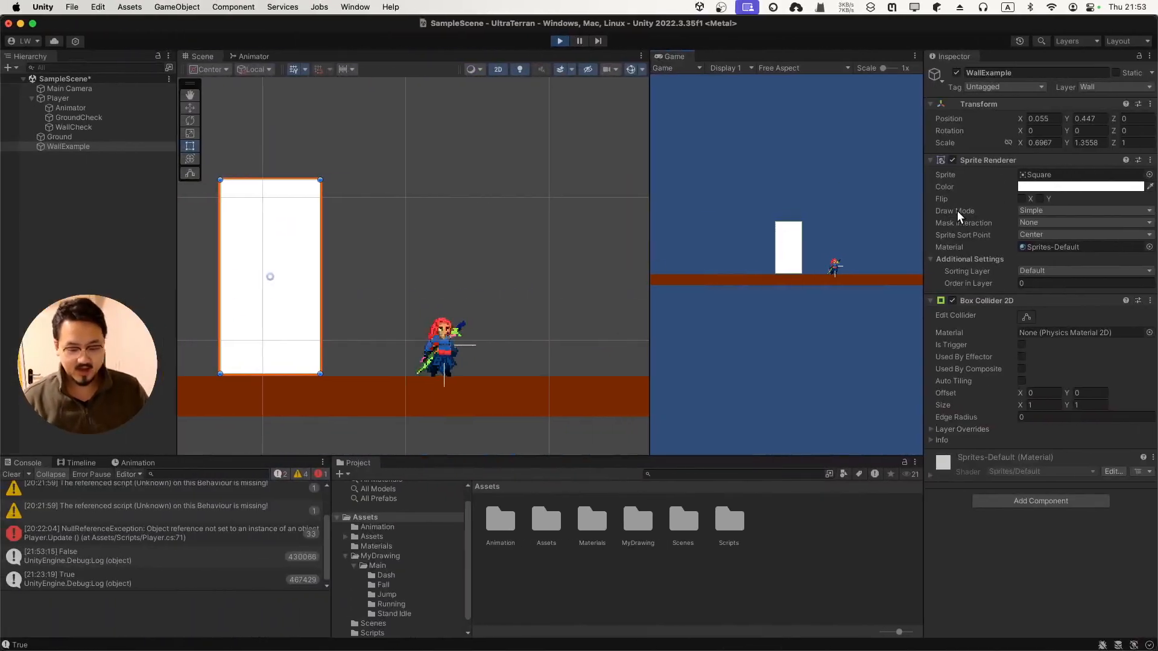
key(super+Tab)
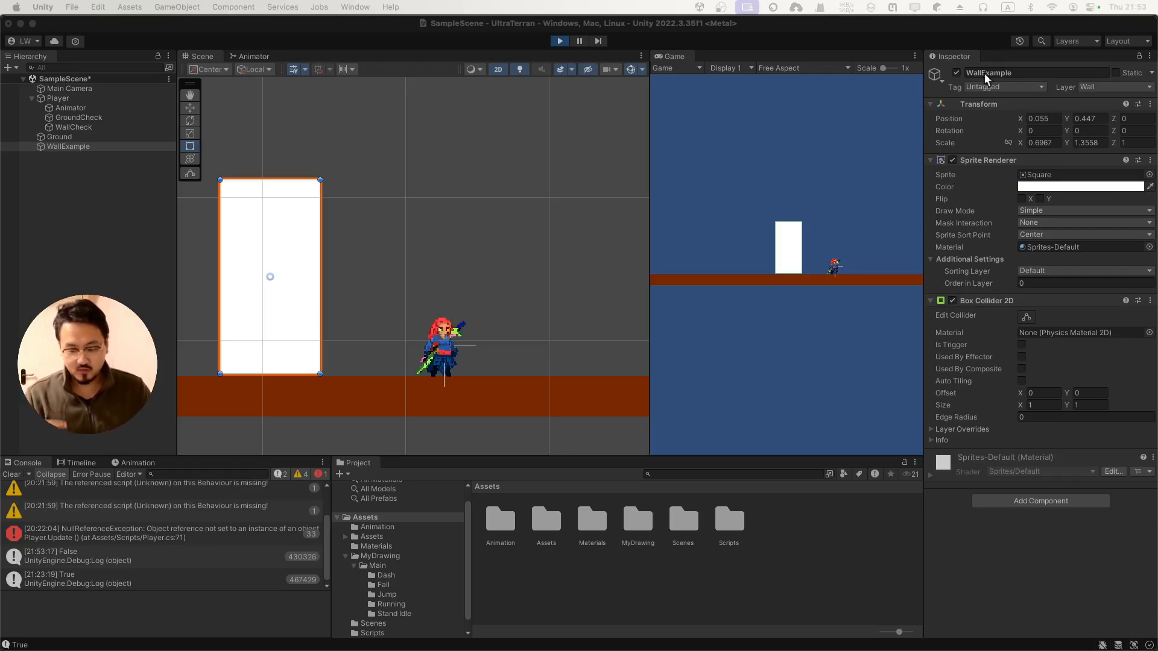
click(814, 228)
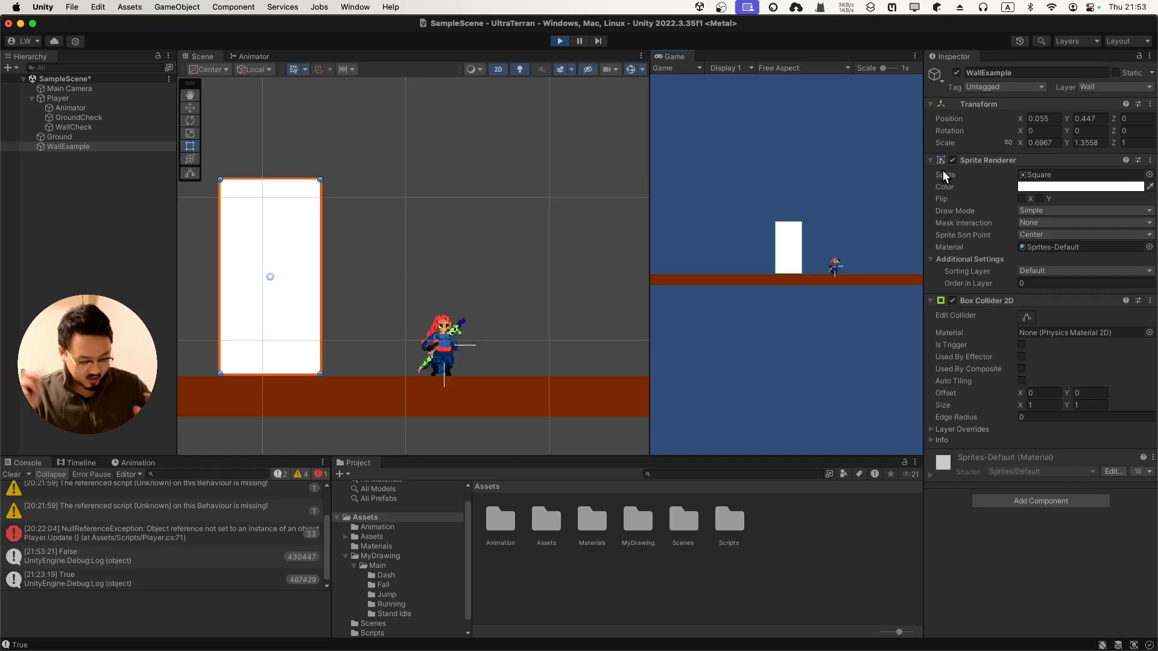
key(d)
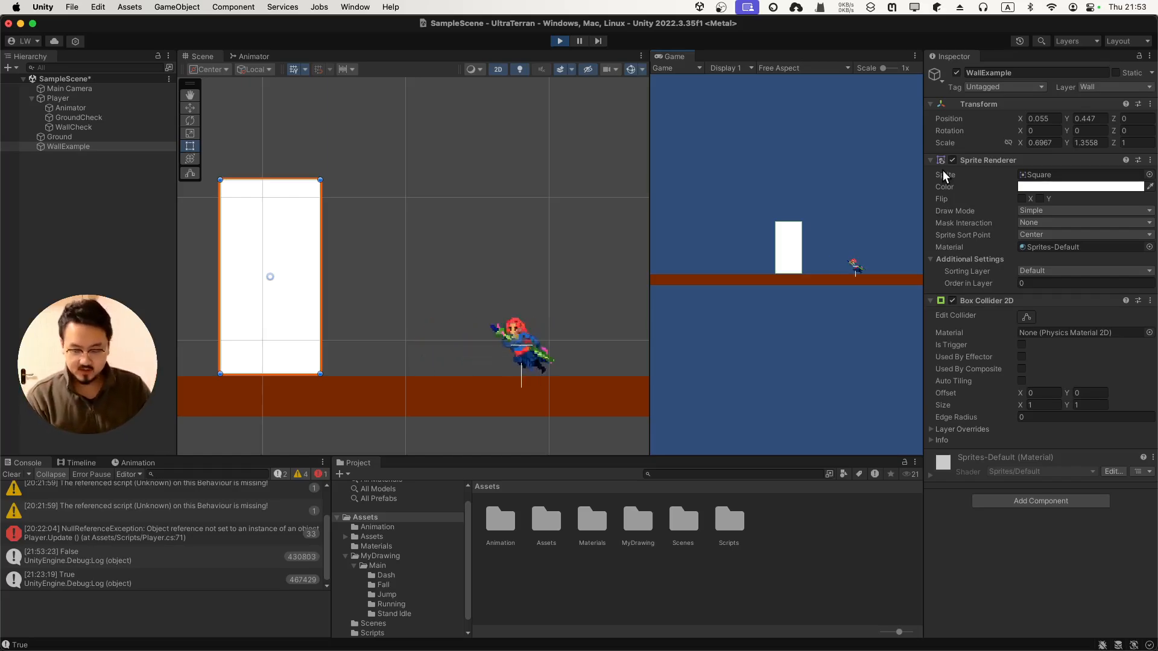
key(d)
key(a)
key(d)
key(a)
key(d)
key(a)
key(d)
key(a)
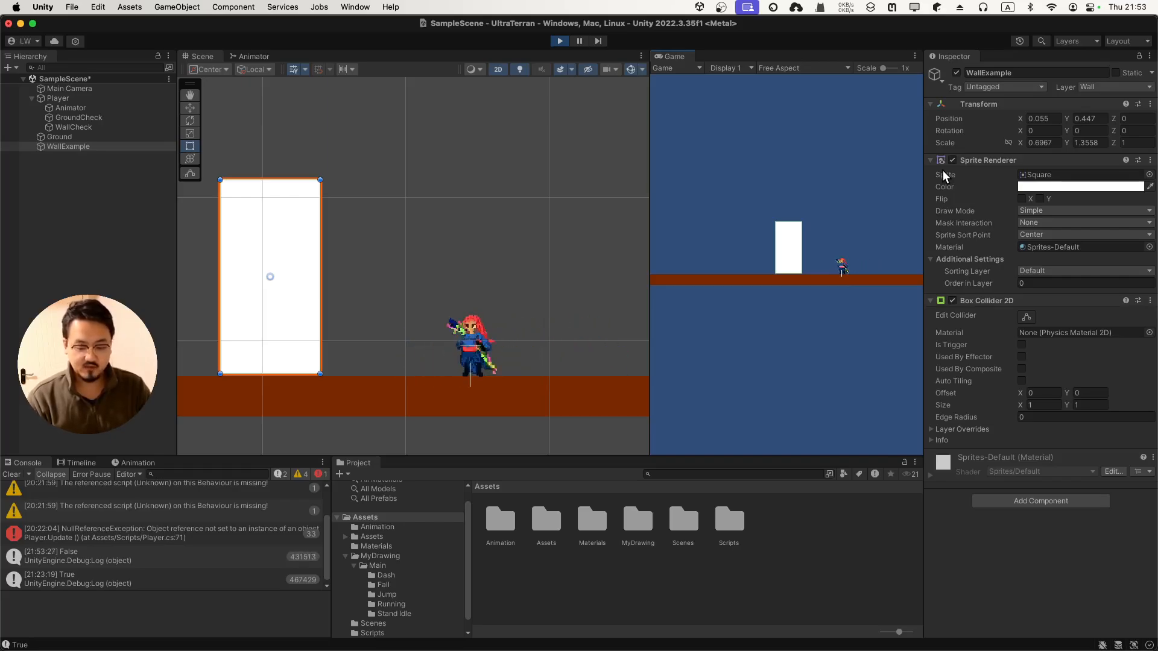
Test the player's jump combined with running in both directions near the wall.
key(space)
key(d)
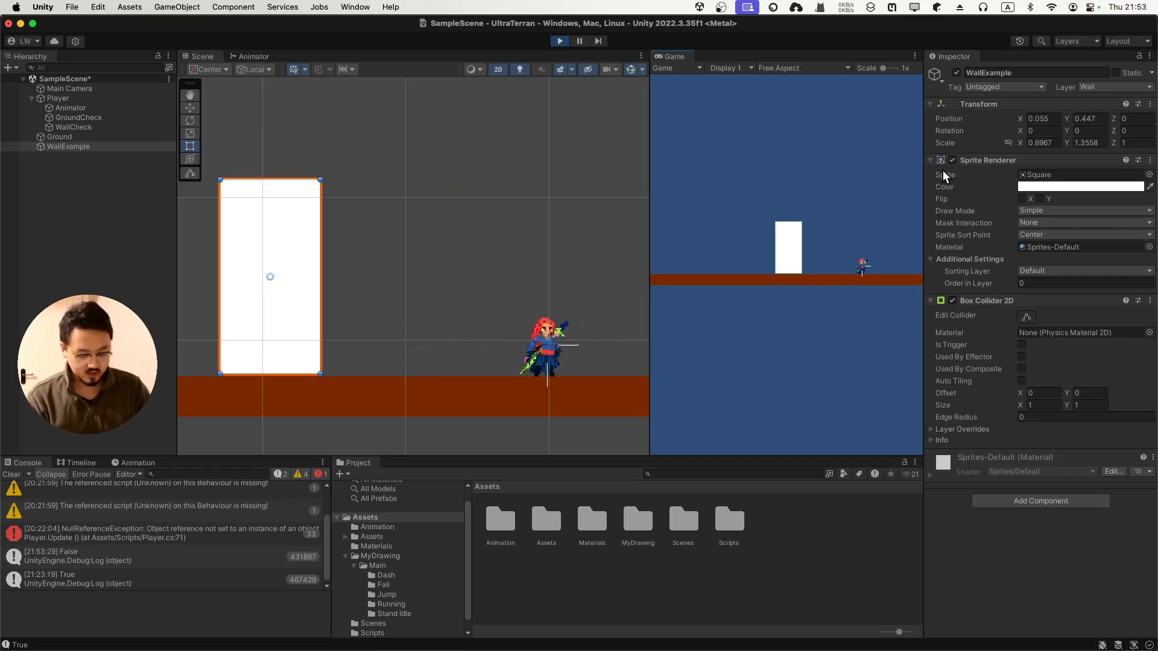
key(a)
key(d)
key(a)
key(d)
key(a)
key(d)
key(a)
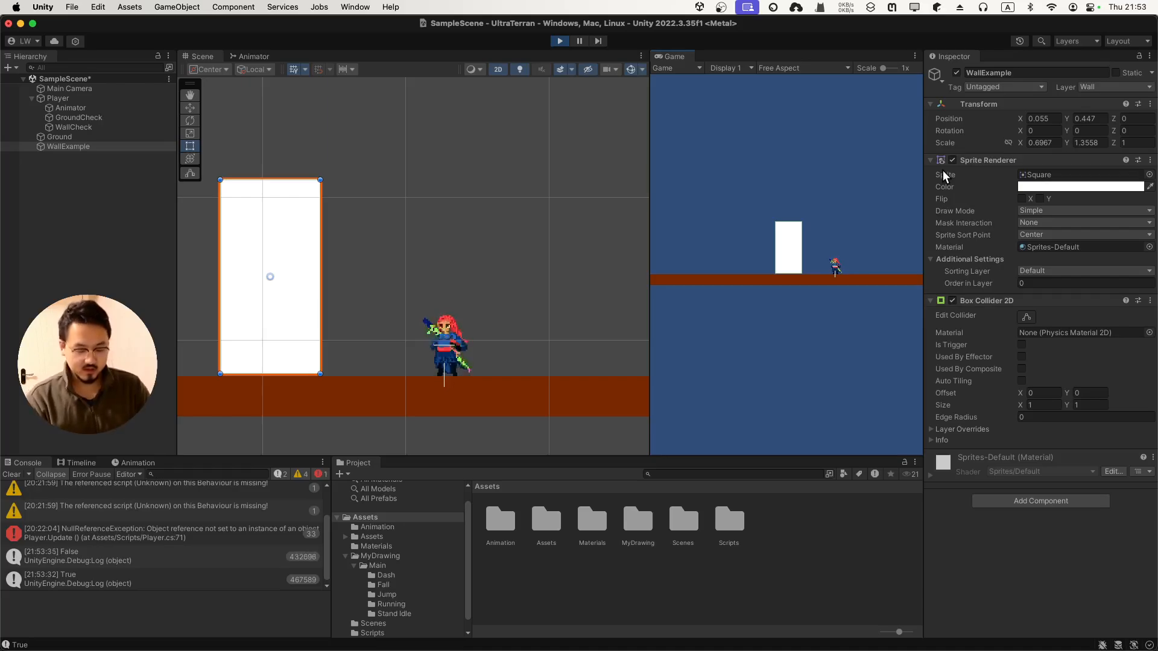
key(space)
key(a)
key(d)
key(a)
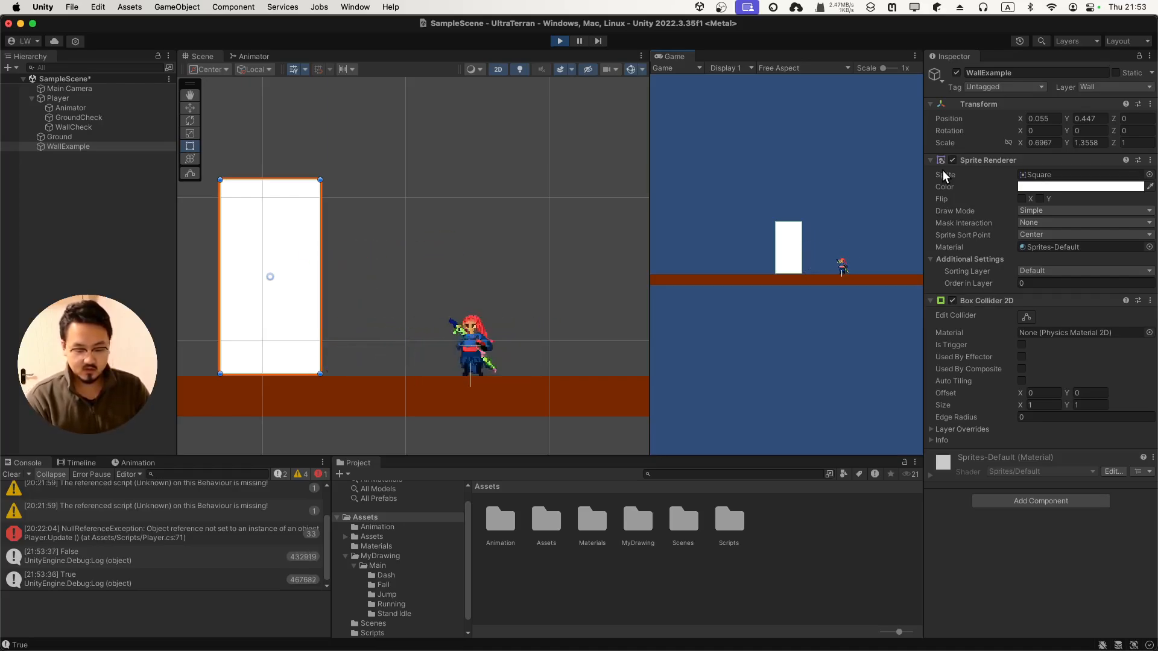
key(space)
key(a)
key(d)
key(a)
key(d)
key(a)
Test jumping and dashing the player against the WallExample wall.
key(space)
key(d)
key(a)
key(space)
key(shift)
key(d)
key(a)
key(space)
key(shift)
key(d)
key(a)
key(d)
key(a)
key(space)
key(shift)
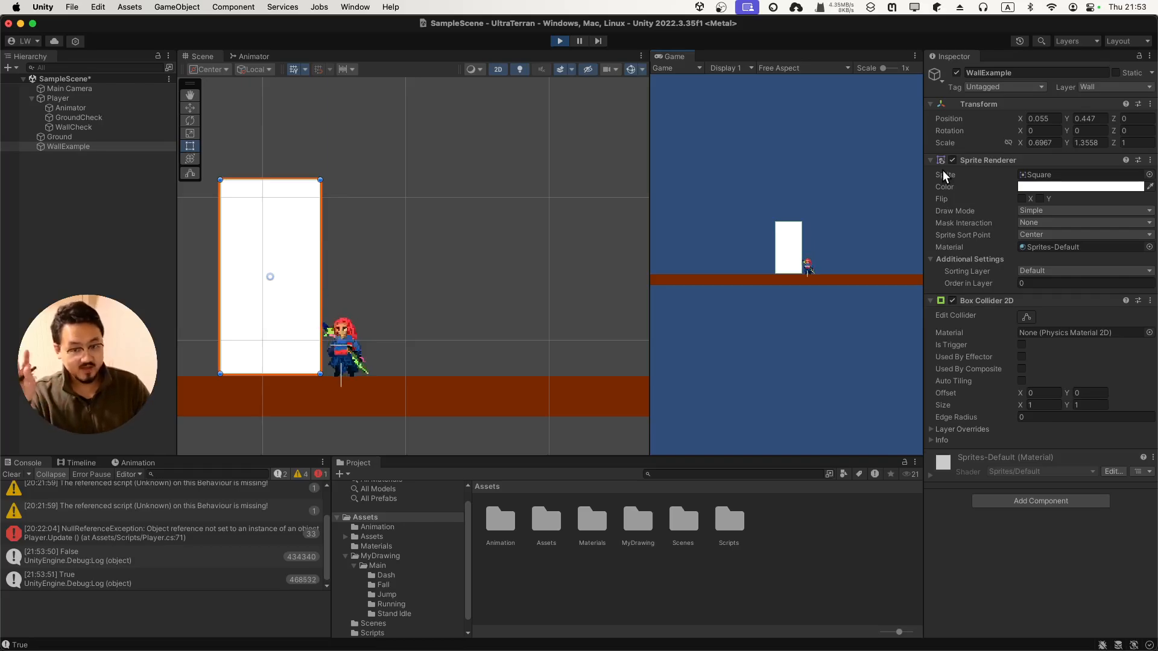
key(d)
key(a)
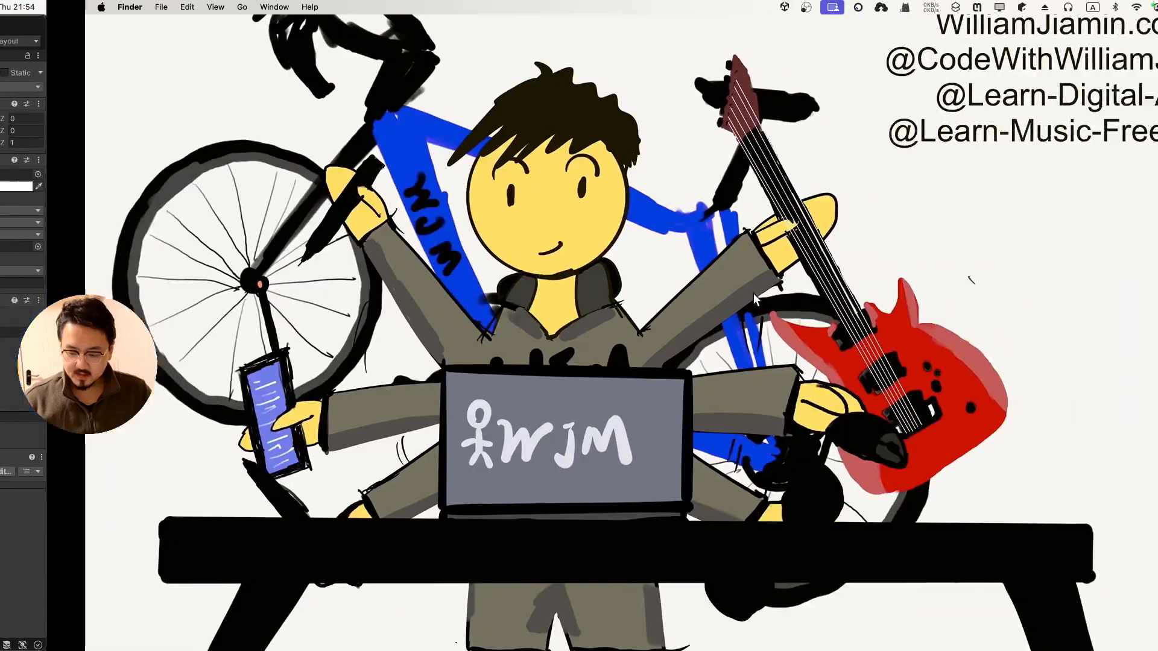
Switch to the character file in Photoshop and preview the two-frame dash animation.
key(ctrl+Up)
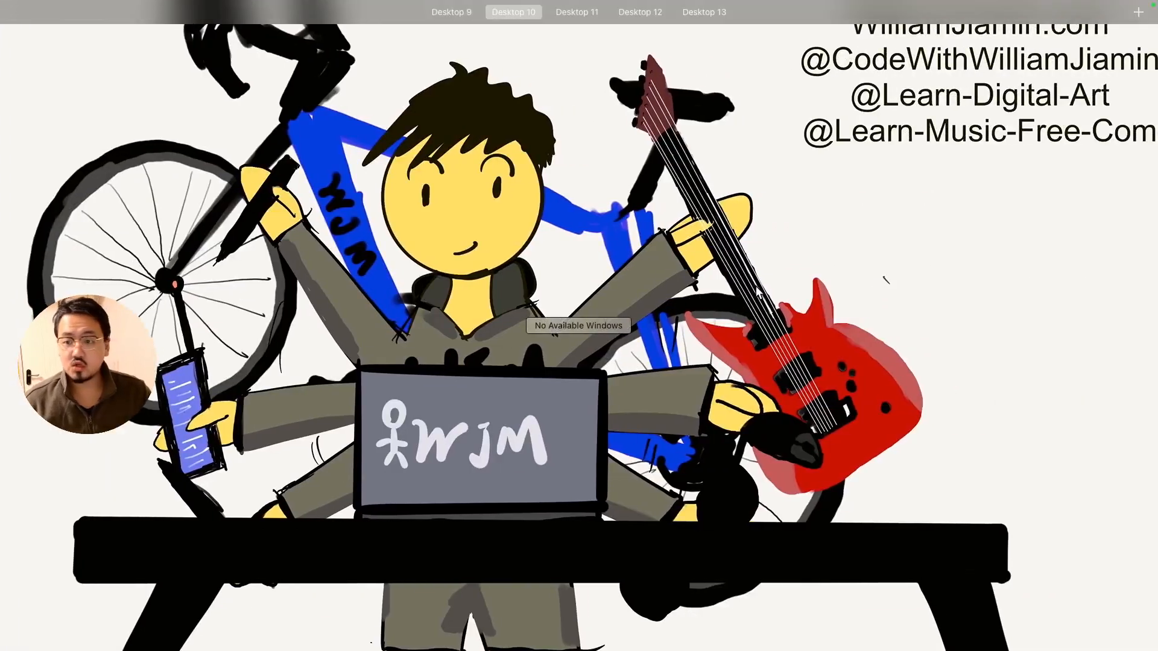
key(ctrl+Up)
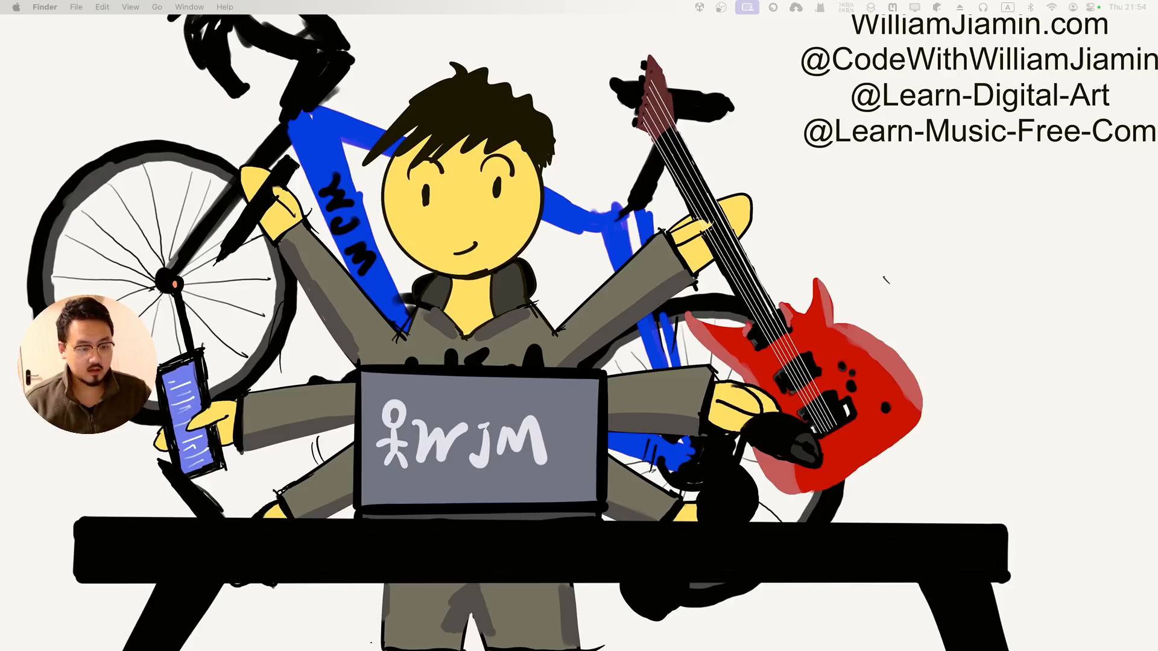
key(ctrl+Right)
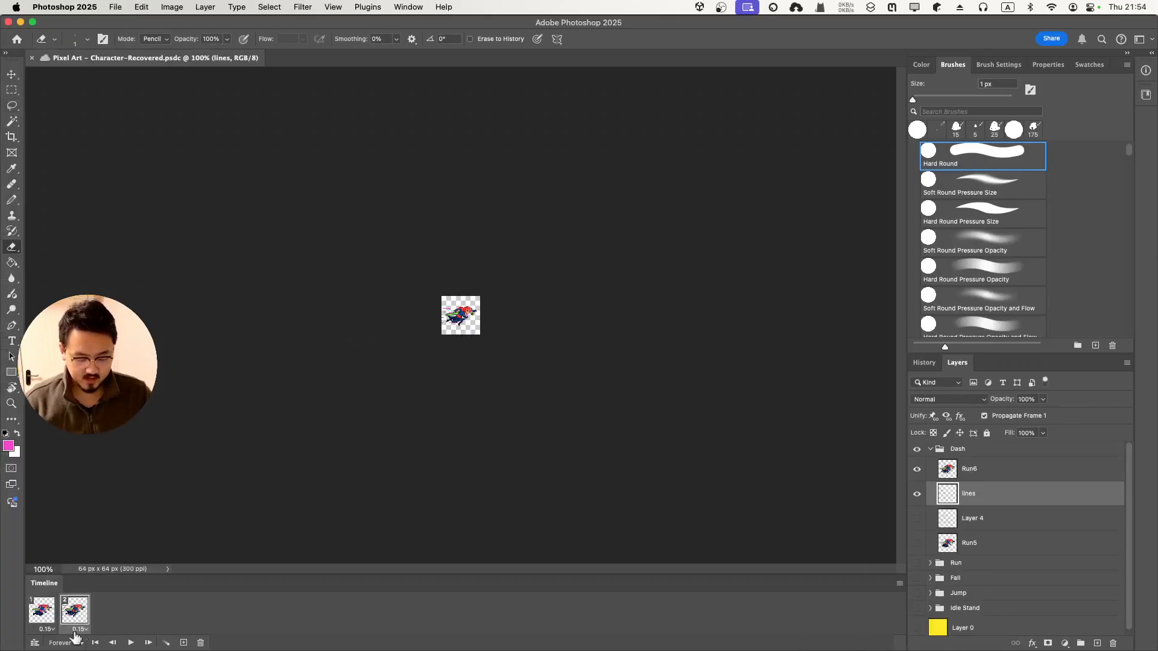
click(131, 643)
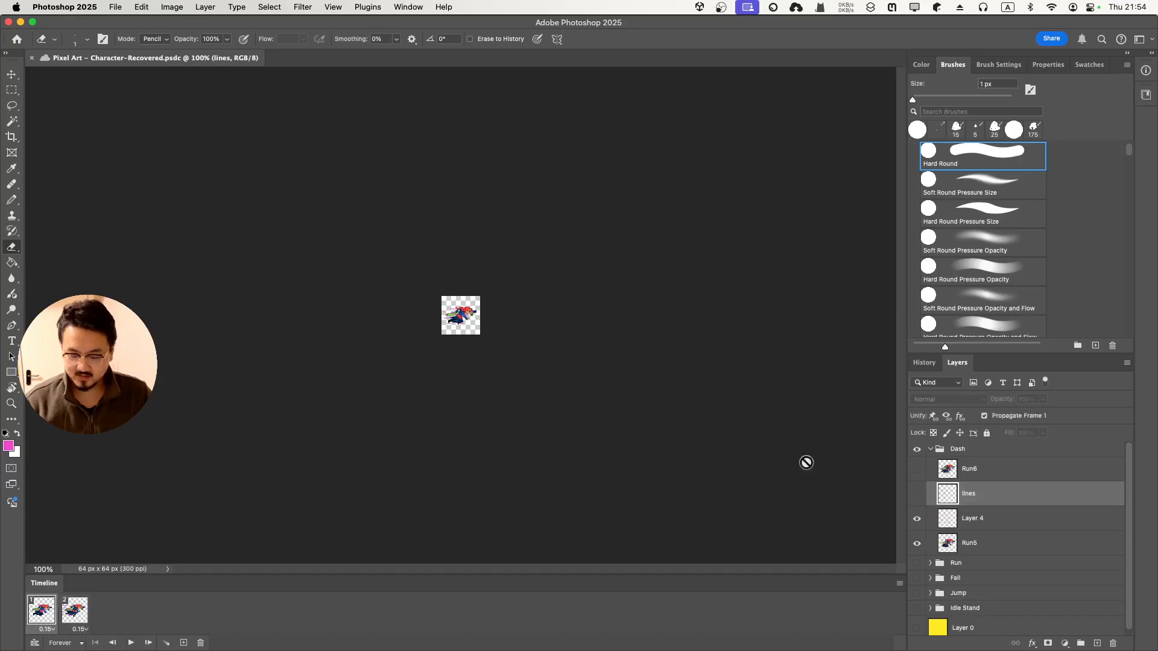
Show the Fall group with its Layer 3 and fall1 layers, and delete the extra animation frame so one frame remains.
click(929, 449)
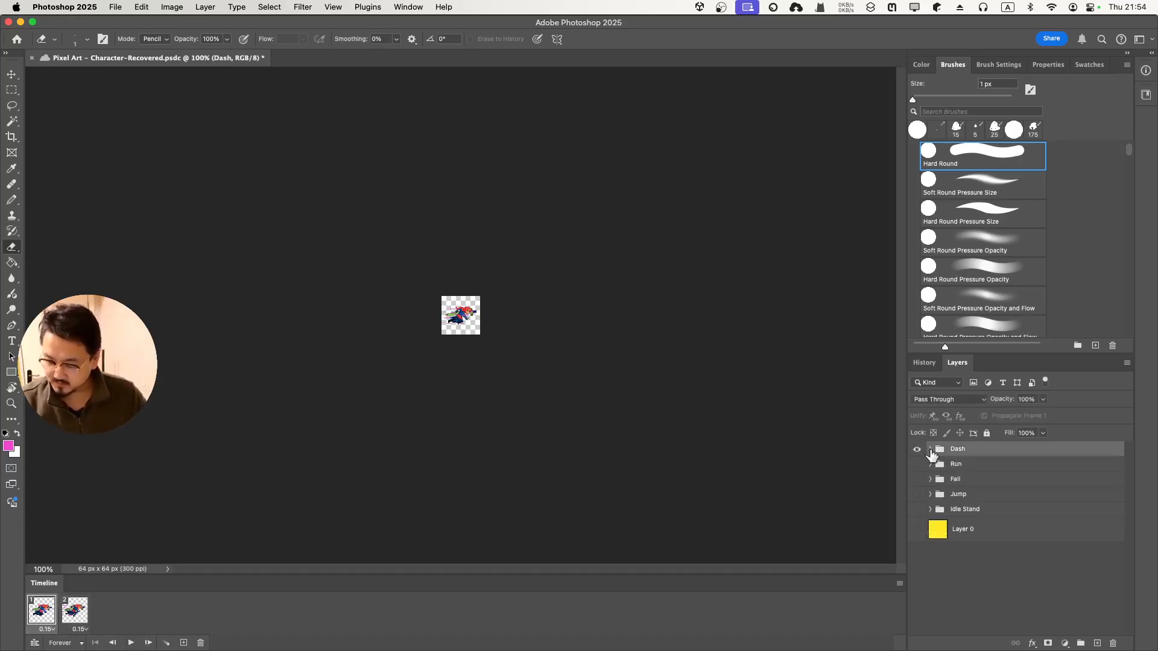
click(930, 480)
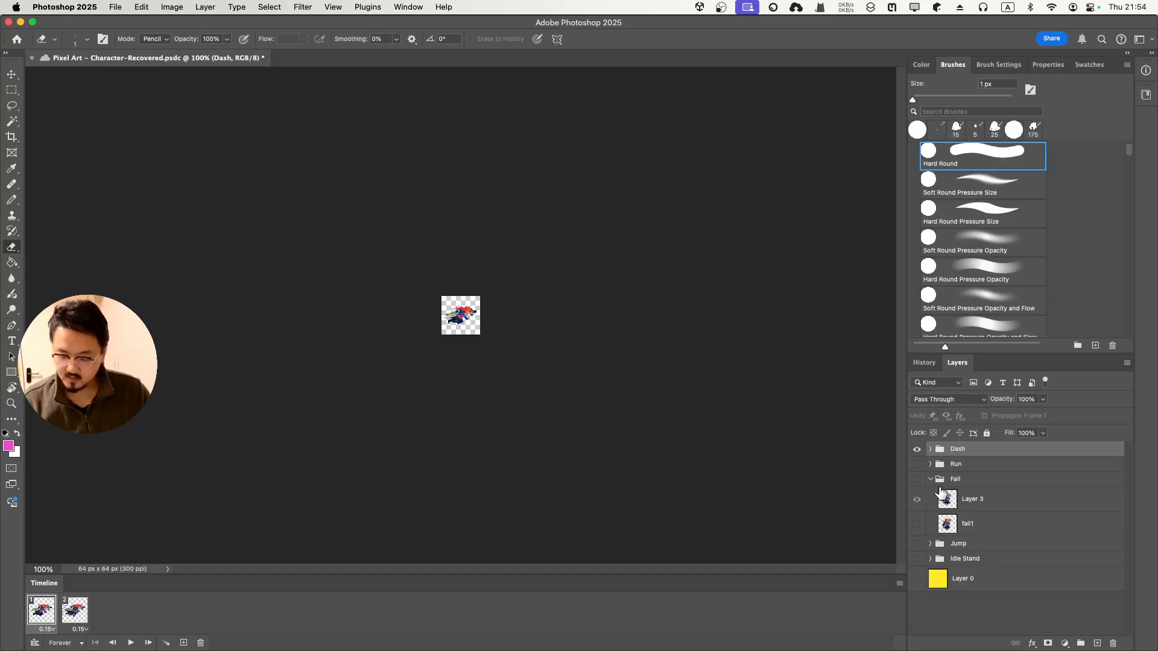
click(918, 524)
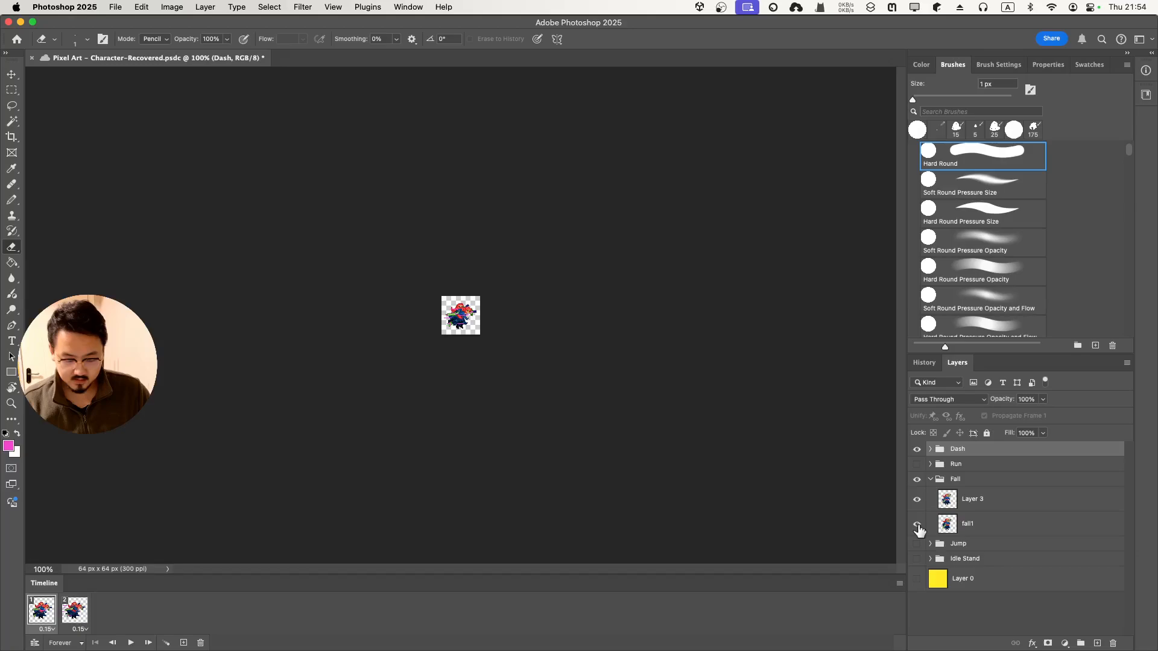
click(203, 643)
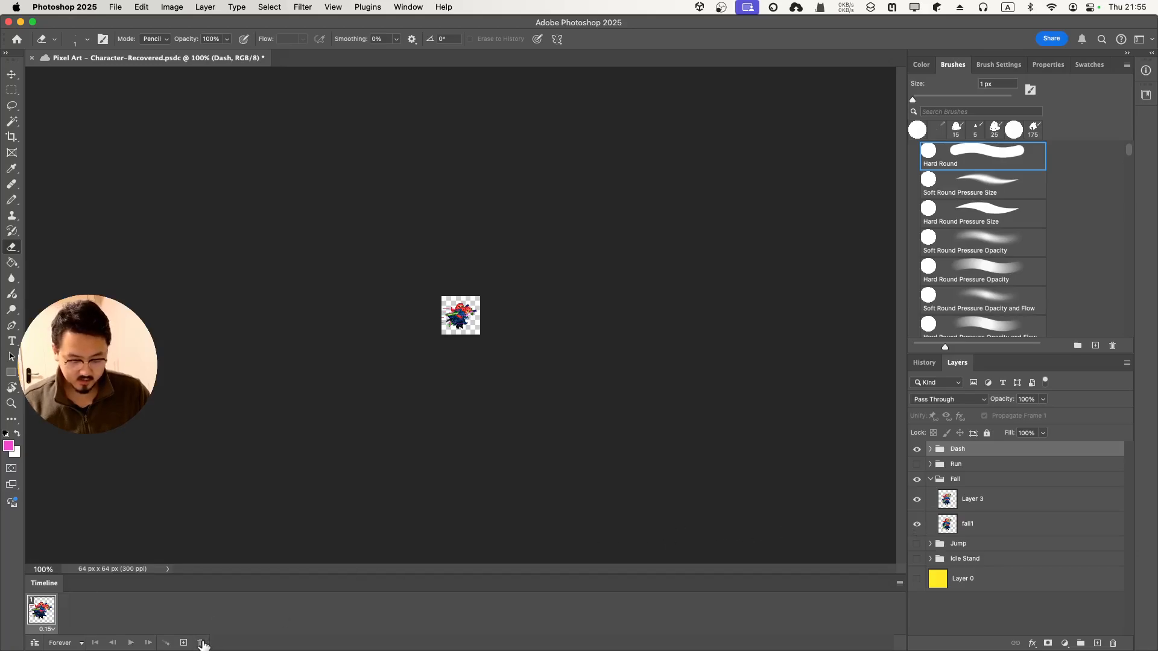
Duplicate the Fall group under the name WallSlide in the same document.
click(950, 480)
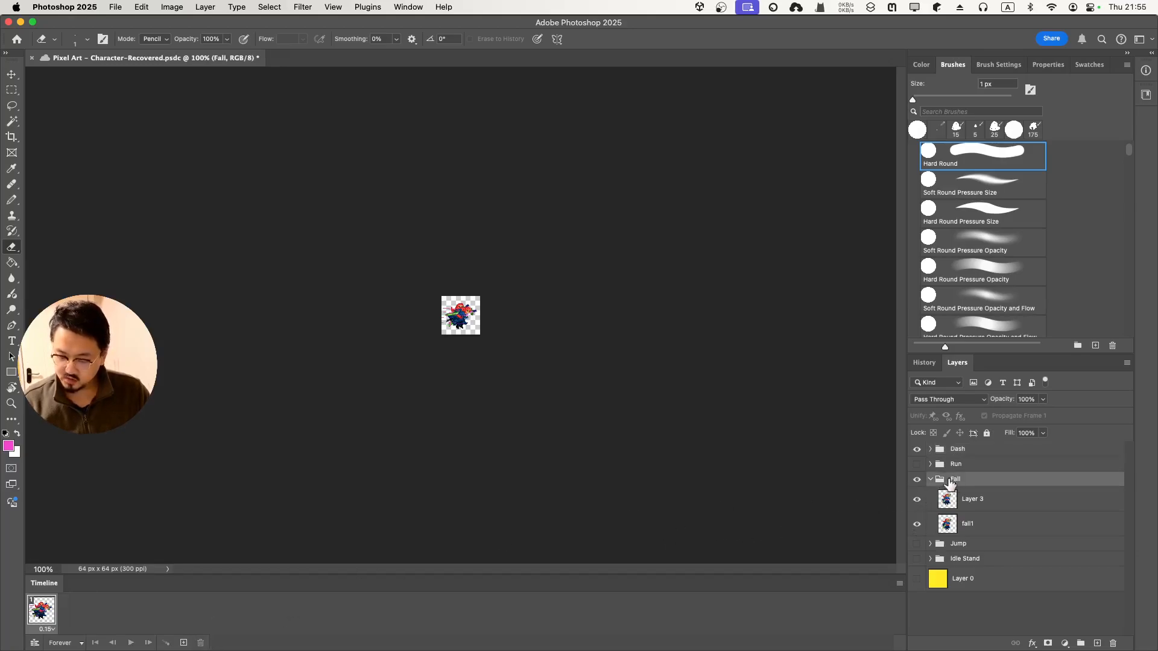
right_click(950, 480)
click(1050, 353)
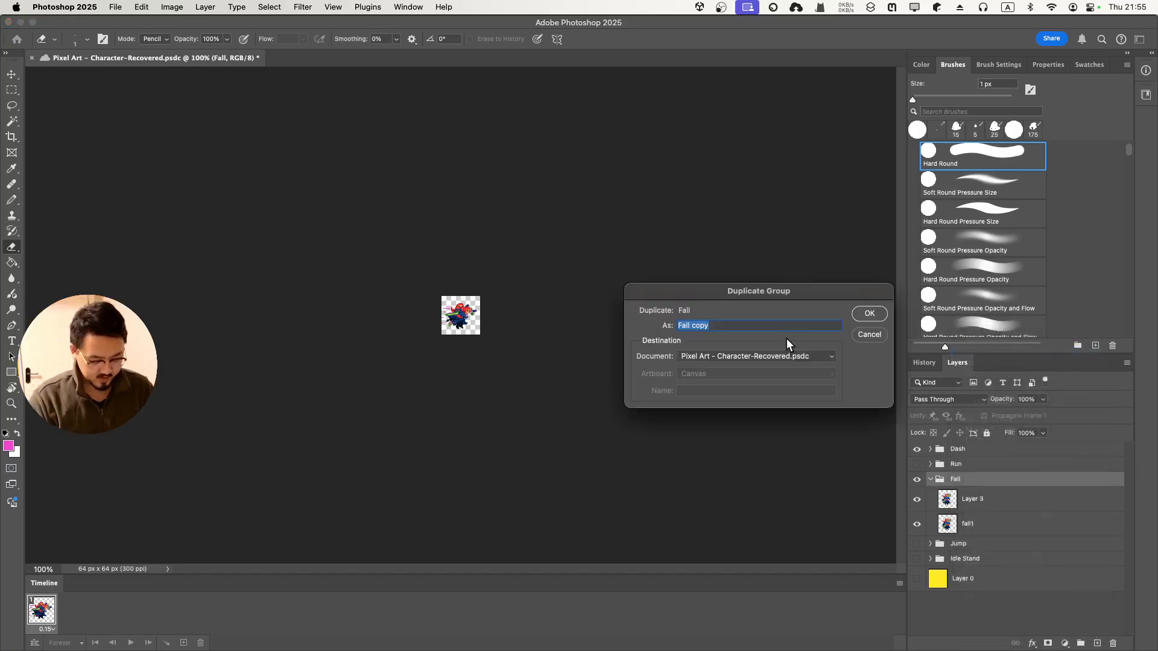
text(WallSlide)
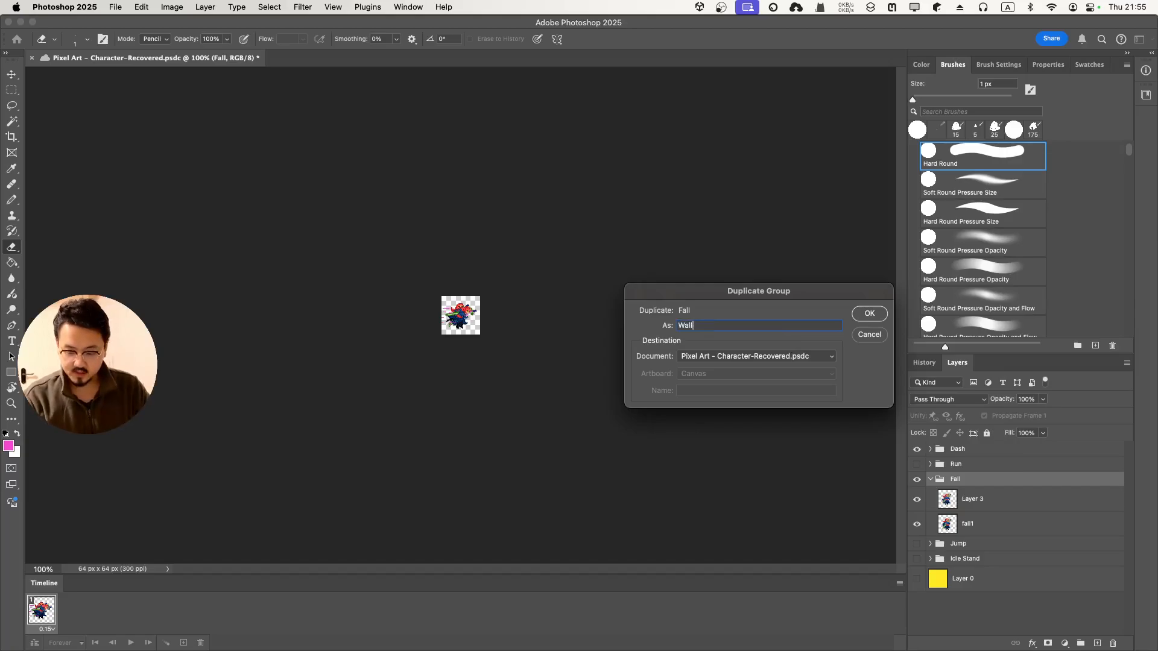
click(862, 316)
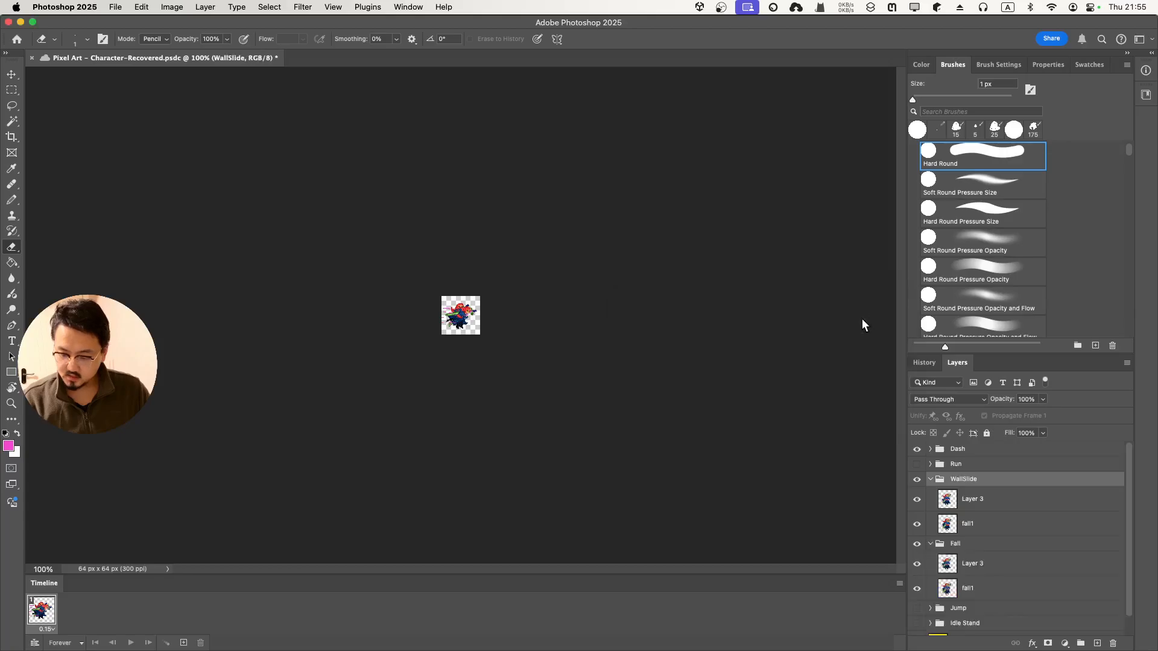
Hide the Dash and Fall groups, keep WallSlide shown, and collapse the Fall group.
click(918, 480)
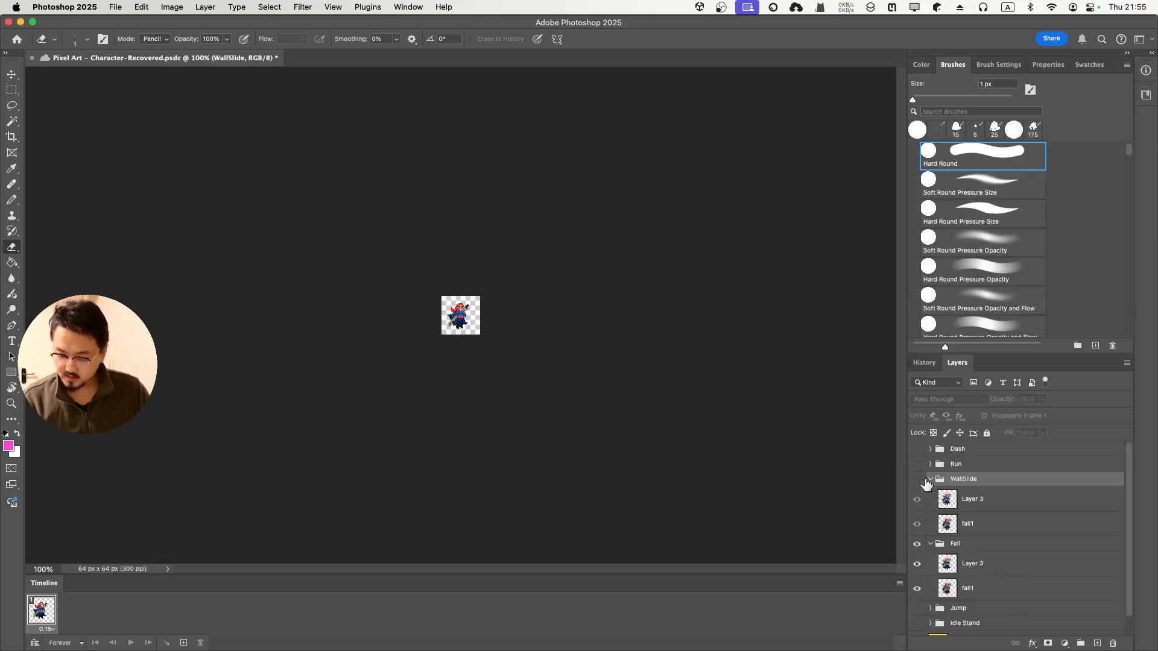
click(919, 481)
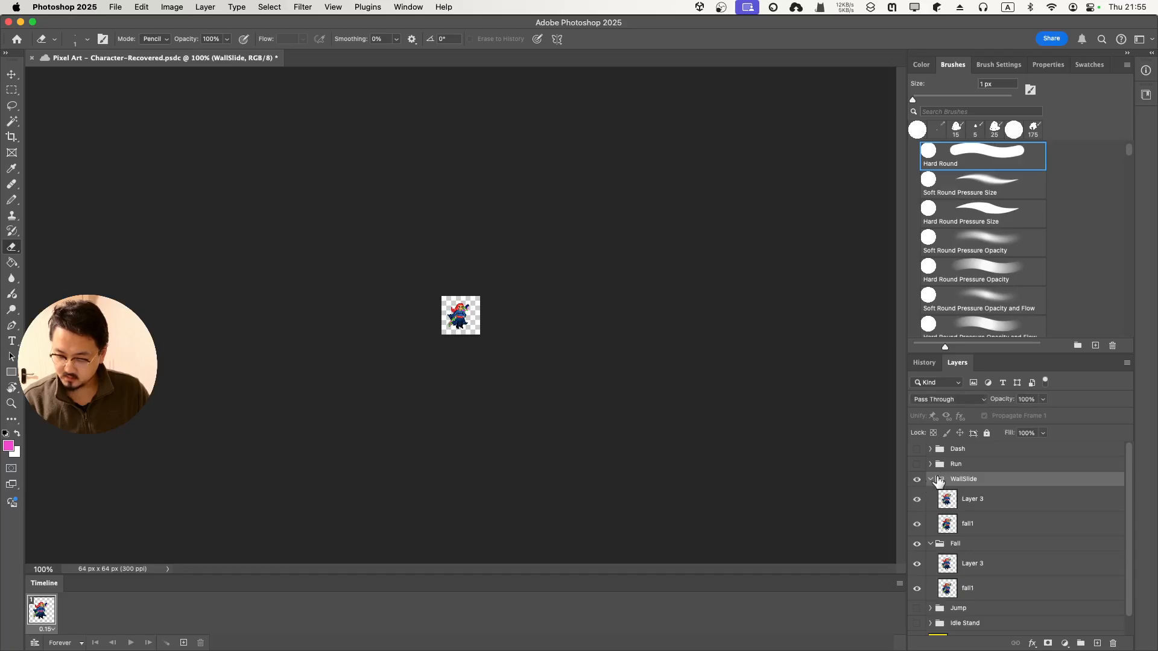
click(930, 544)
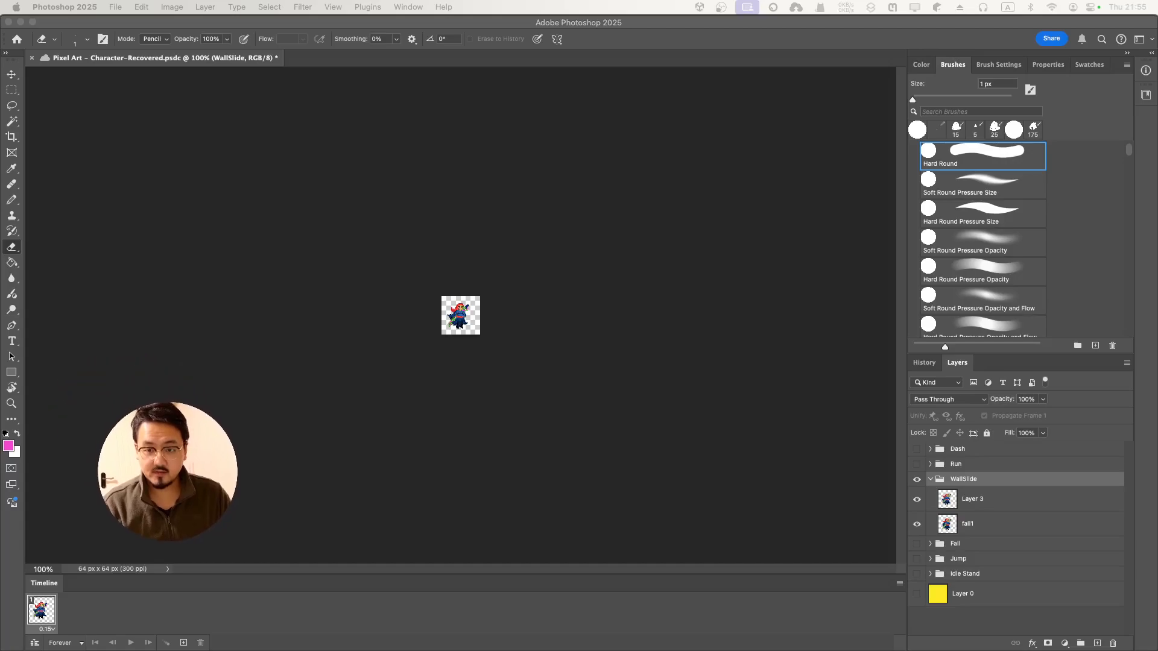
Hide Layer 3 in the WallSlide group and select that group's fall1 layer.
click(603, 312)
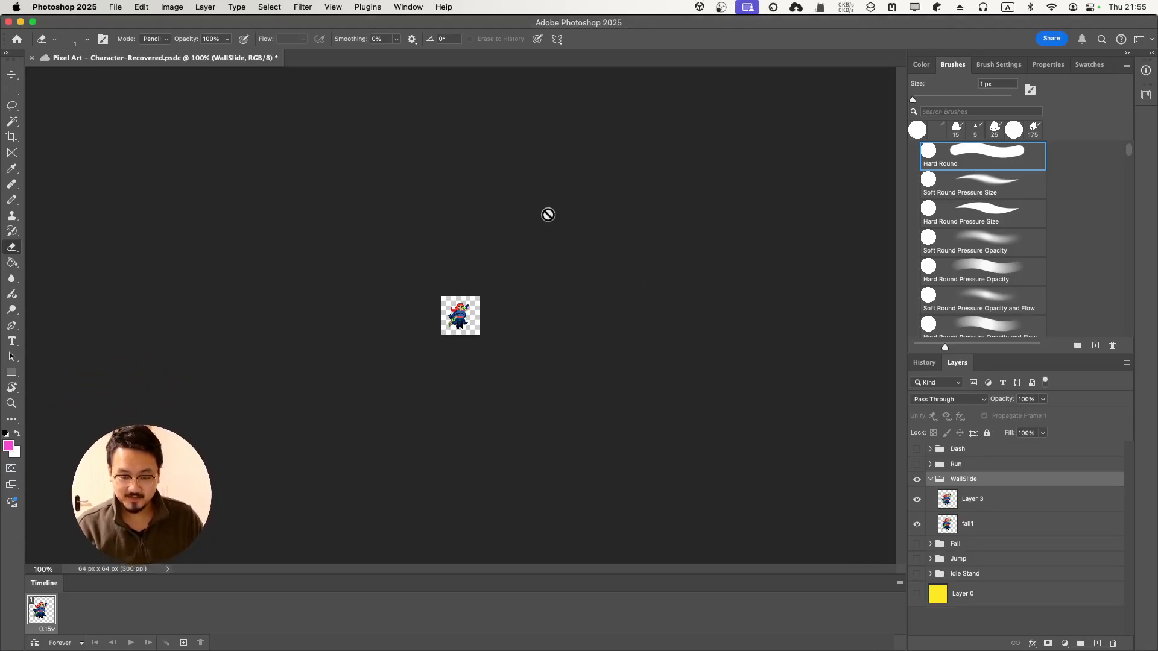
key(super+equal)
key(super+equal)
key(super+equal)
key(super+equal)
key(super+equal)
key(super+equal)
key(super+equal)
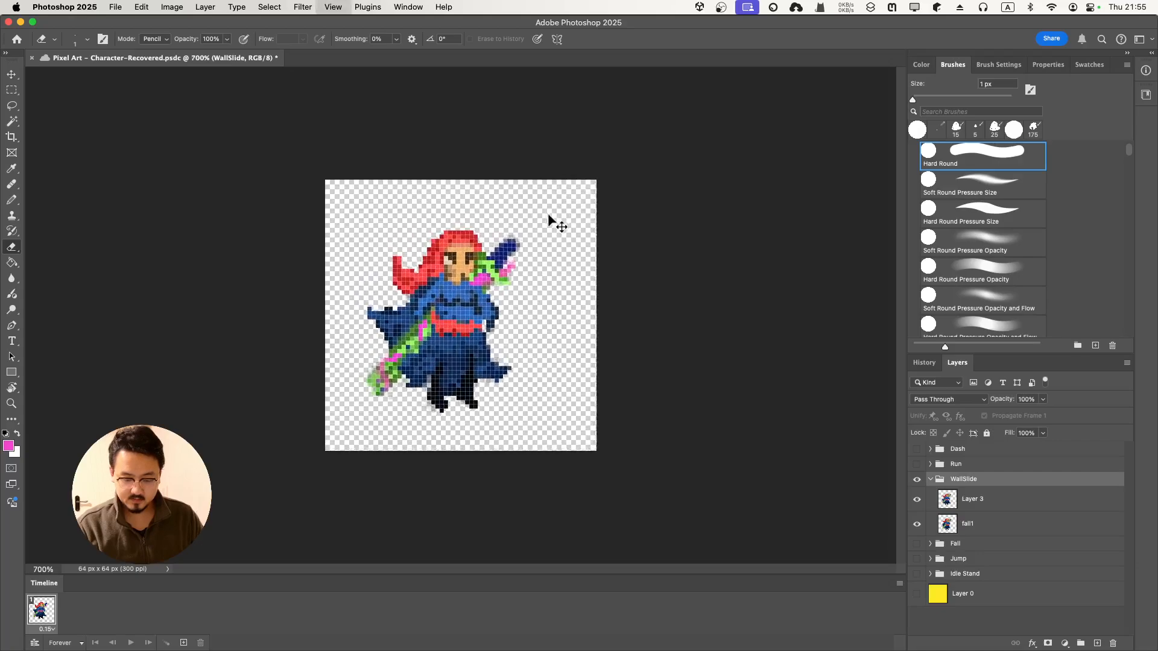
key(super+equal)
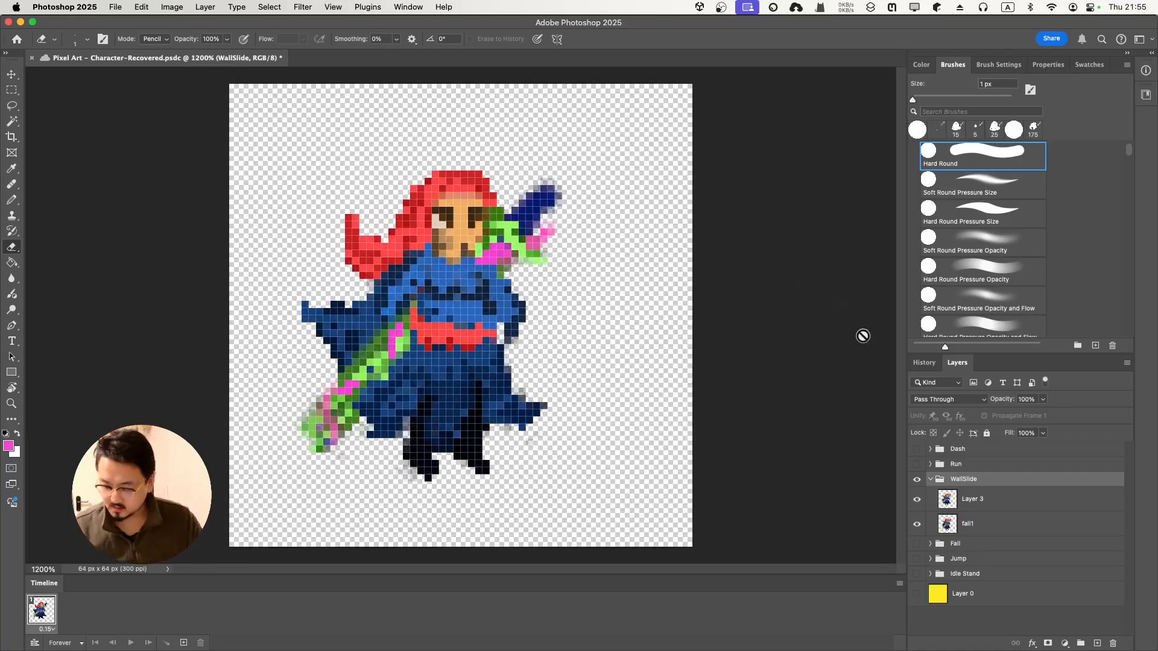
click(917, 501)
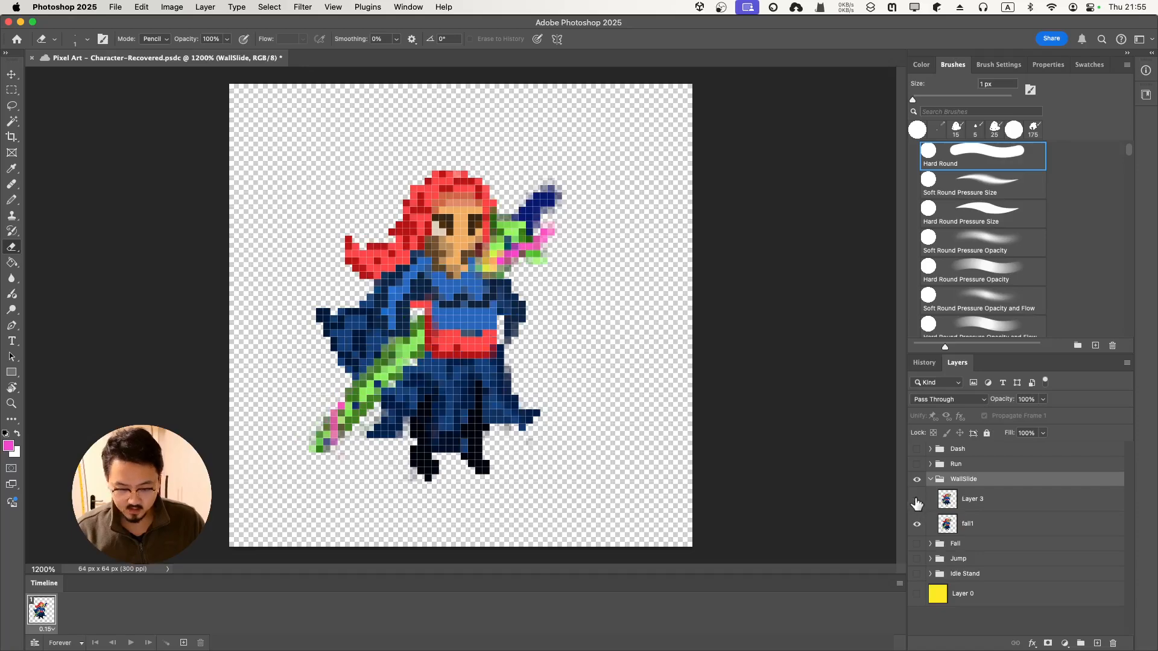
click(965, 522)
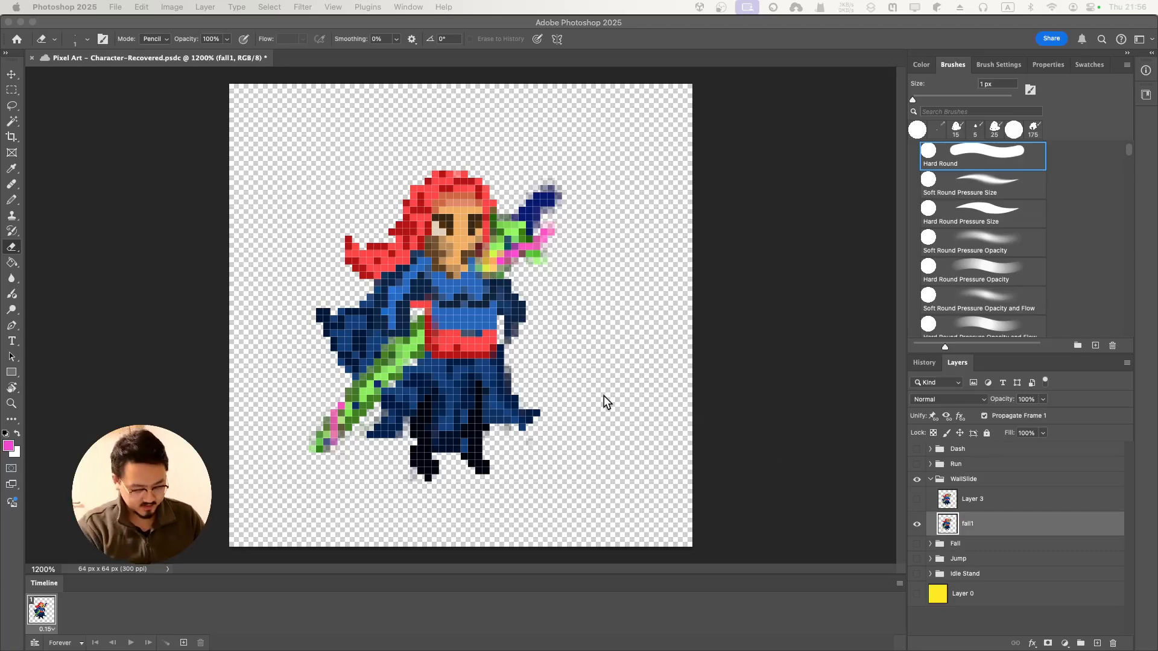
Move the fall1 character about 1 px left and 1 px up on the canvas with Free Transform and apply it.
click(11, 79)
click(11, 75)
key(super+t)
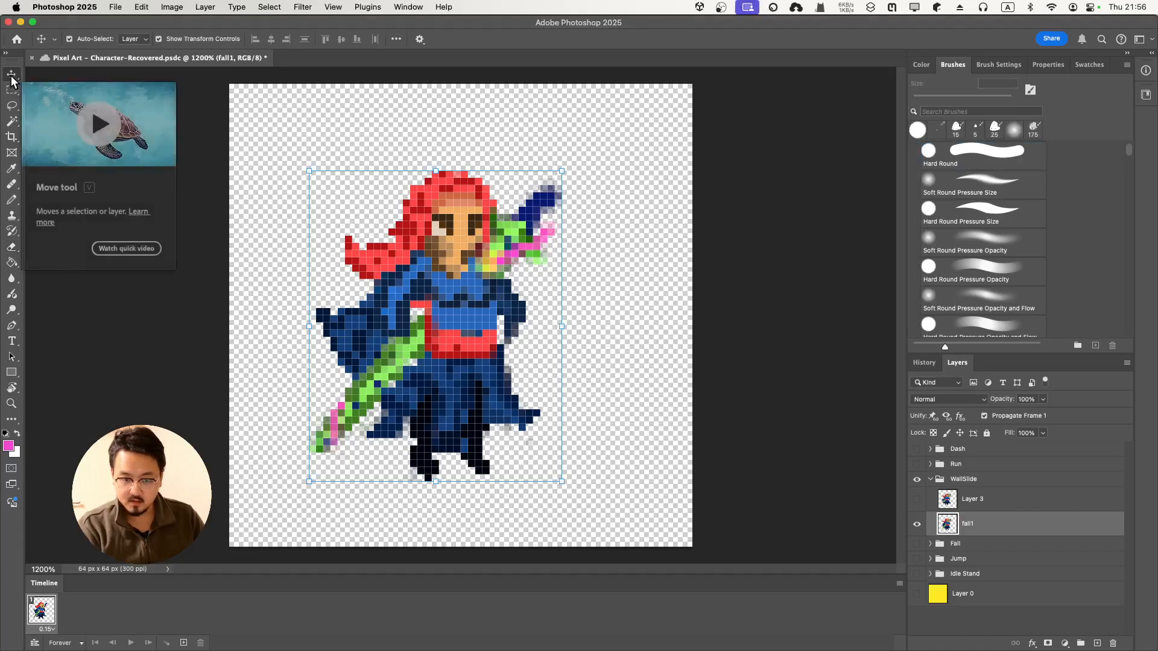
drag(472, 370, 433, 365)
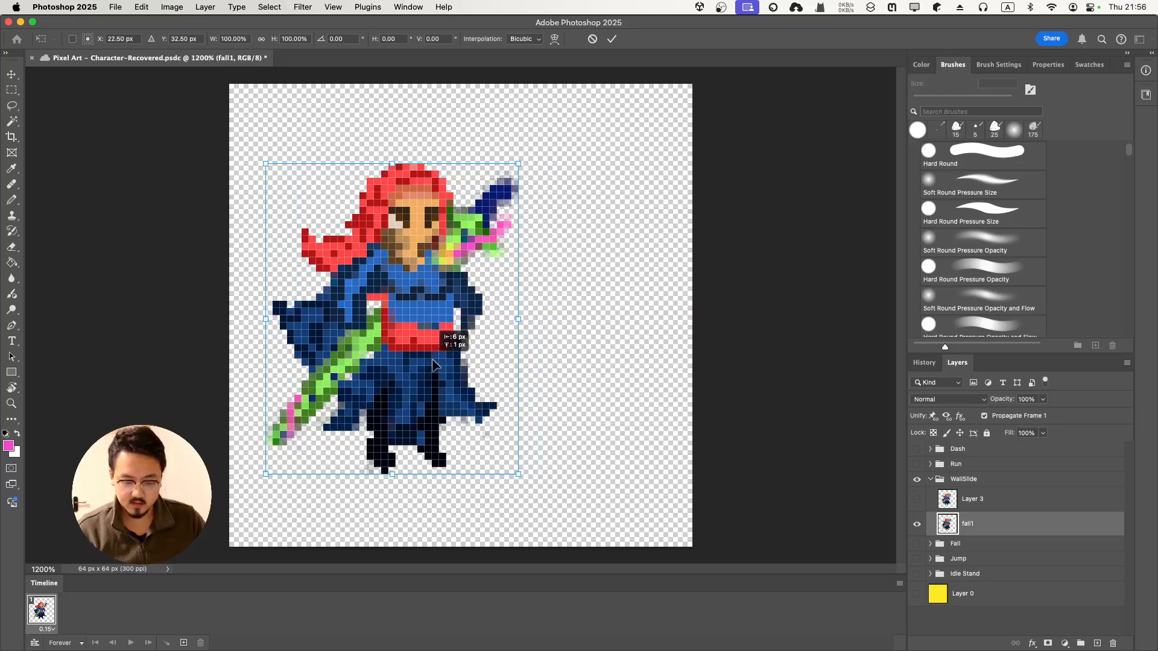
drag(433, 364, 466, 362)
click(611, 39)
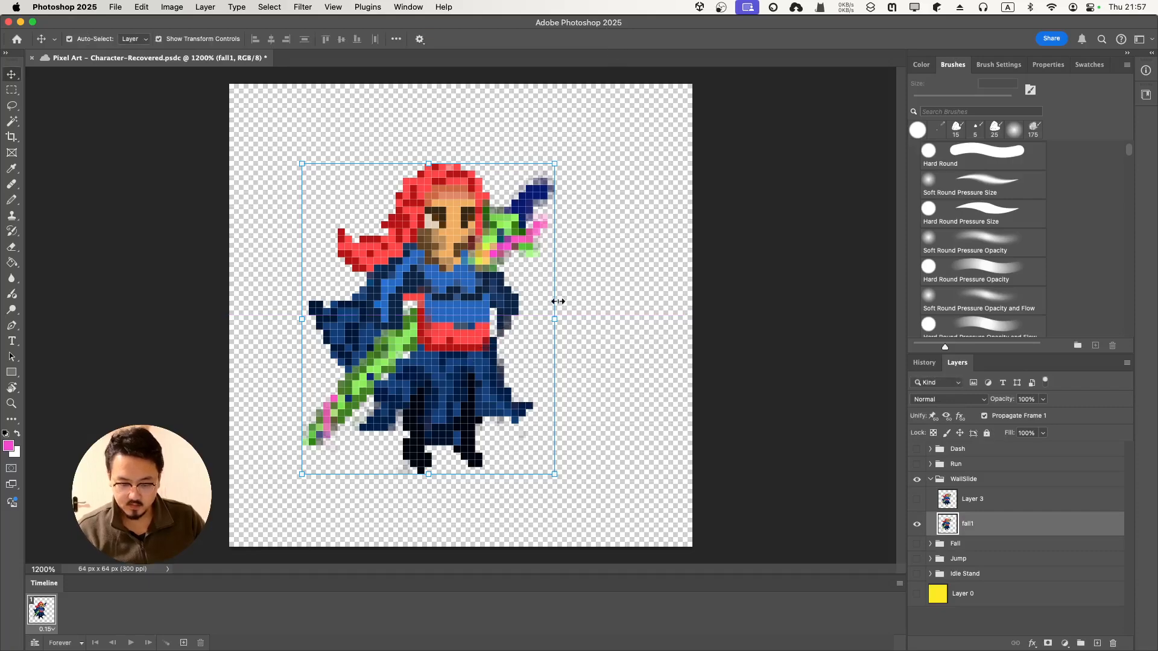
click(666, 277)
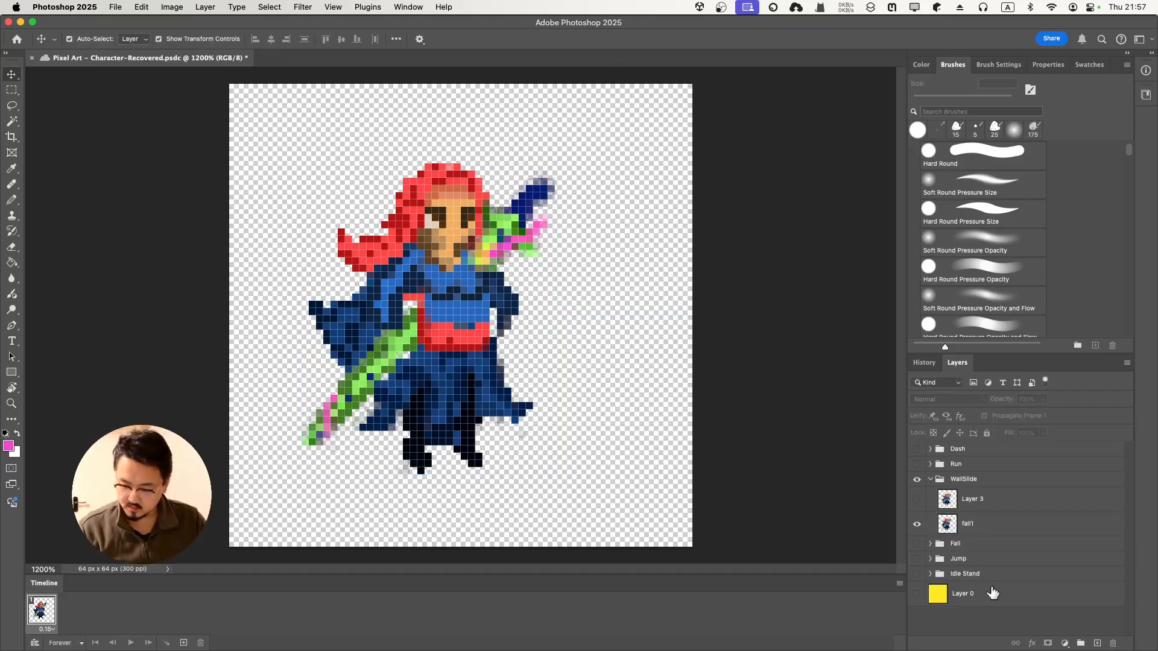
Erase the green sword blade and the sword part sticking out behind the shoulder from the WallSlide group's fall1 layer.
click(994, 529)
key(e)
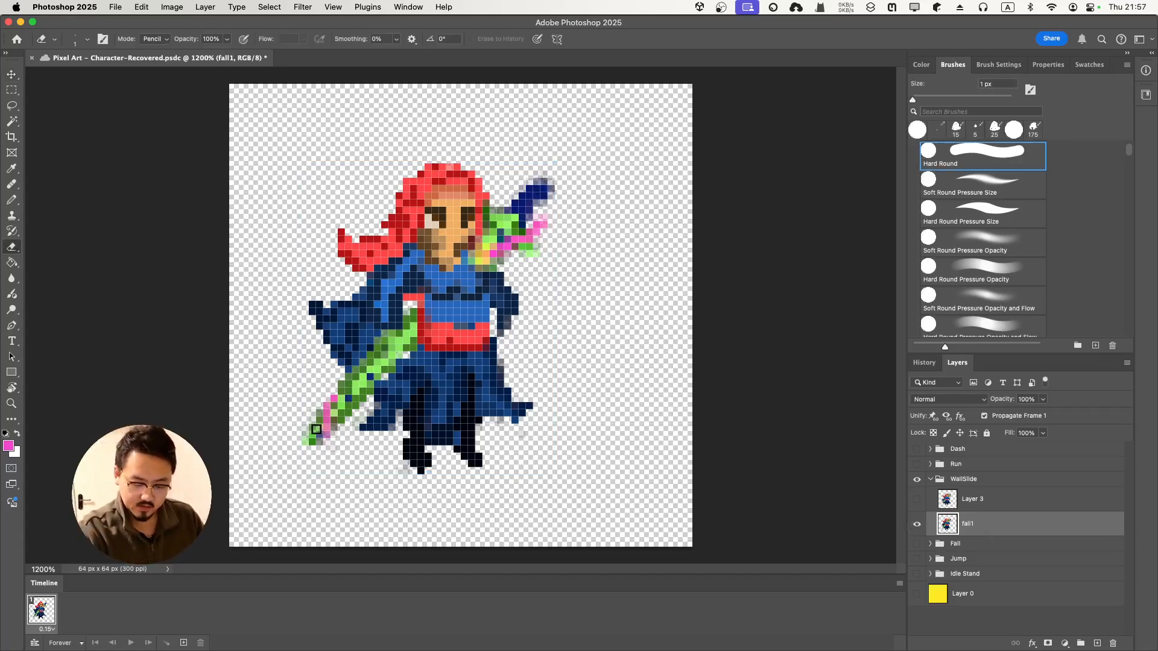
mouse_move(306, 447)
mouse_down()
mouse_move(408, 324)
mouse_move(313, 415)
mouse_move(304, 441)
mouse_move(359, 401)
mouse_move(397, 346)
mouse_move(342, 410)
mouse_move(408, 324)
mouse_move(381, 375)
mouse_move(408, 344)
mouse_up()
mouse_move(543, 181)
mouse_down()
mouse_move(516, 203)
mouse_move(509, 240)
mouse_move(550, 171)
mouse_move(518, 219)
mouse_move(524, 250)
mouse_move(552, 214)
mouse_move(528, 203)
mouse_move(504, 225)
mouse_move(501, 249)
mouse_move(549, 211)
mouse_up()
click(530, 210)
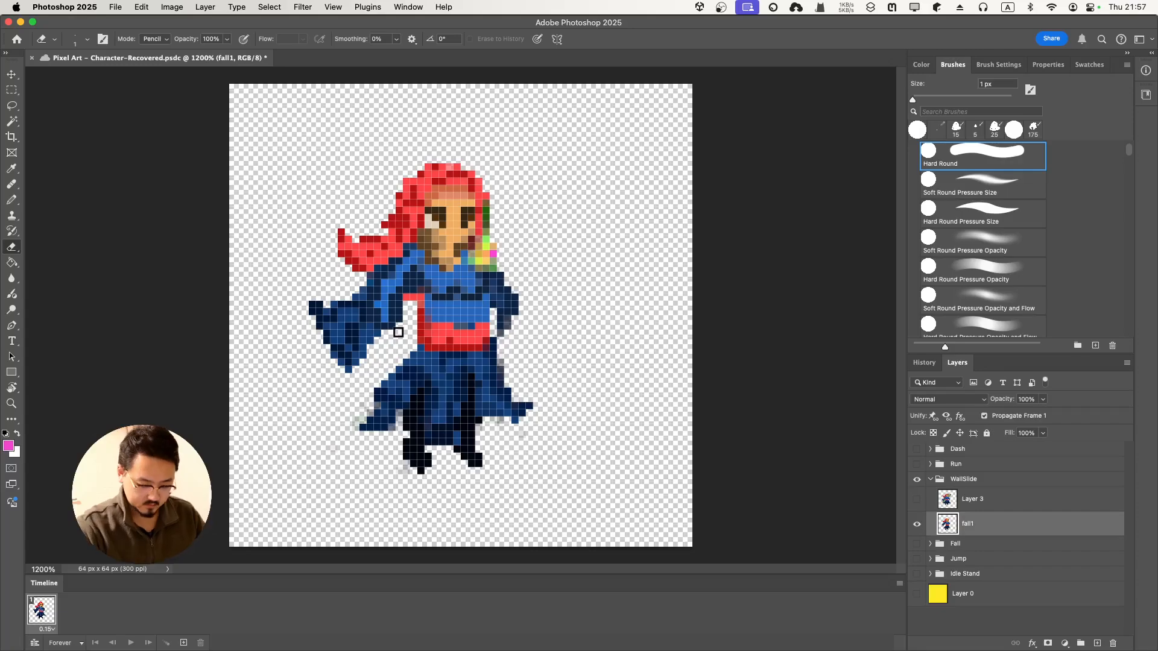
Move the fall1 character about 5 px left and 1 px down with Free Transform and apply it.
key(super+t)
drag(434, 348, 390, 352)
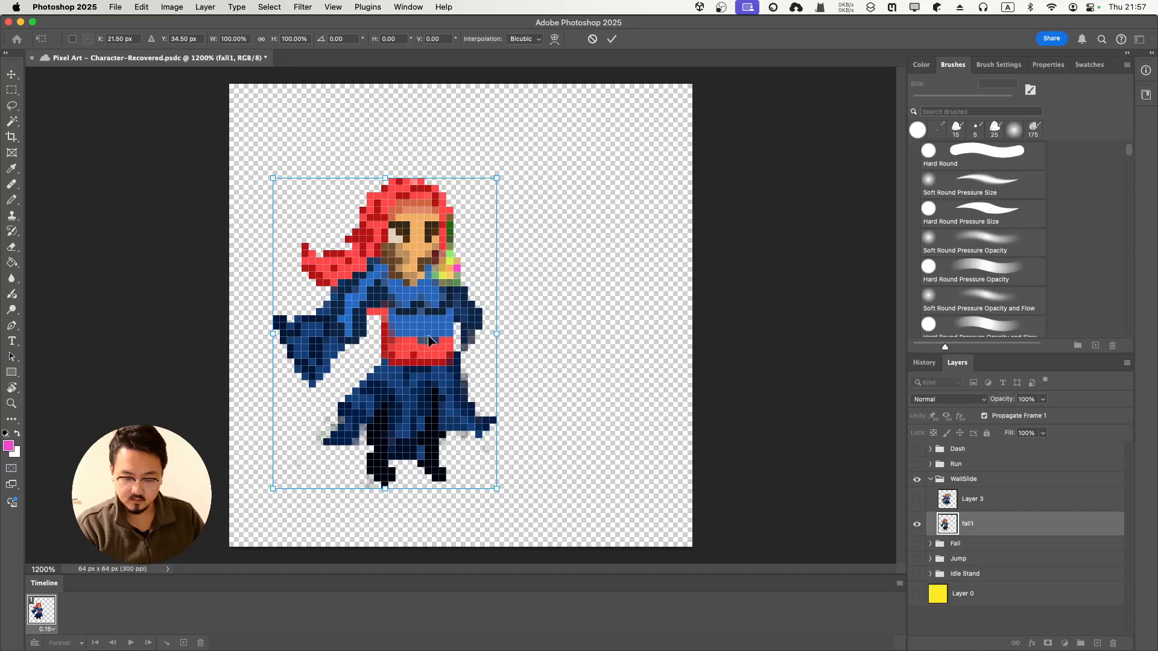
drag(424, 286, 427, 275)
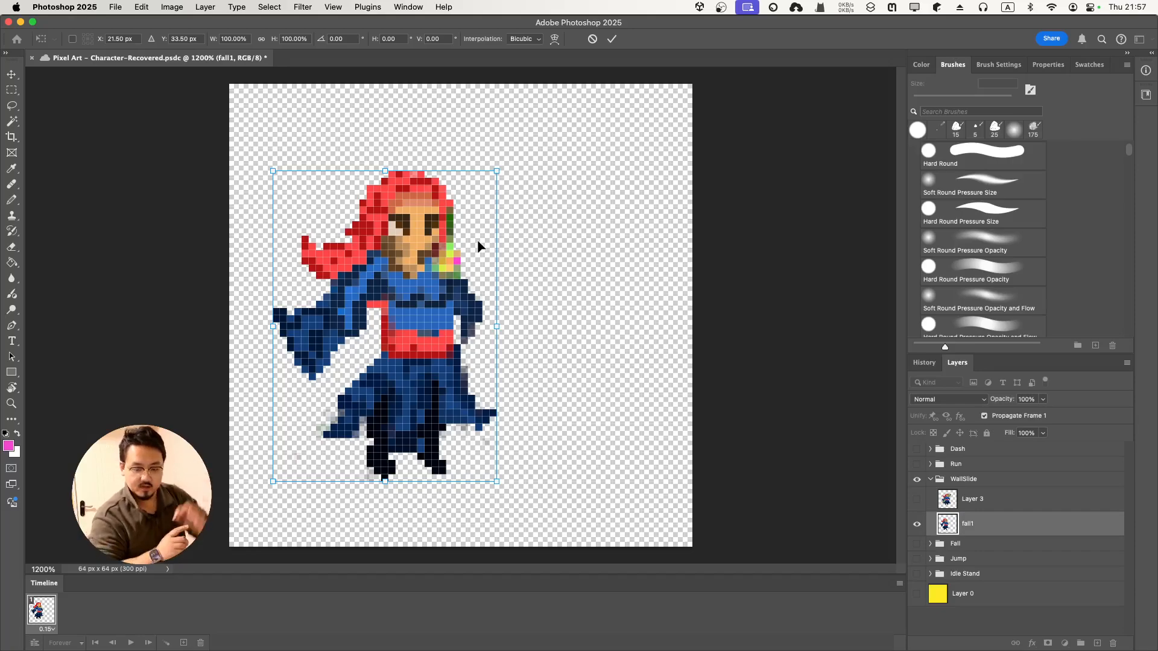
click(612, 39)
Erase the lowered arm beside the waist, including its stray leftover pixel, and save the document.
key(e)
drag(472, 329, 464, 281)
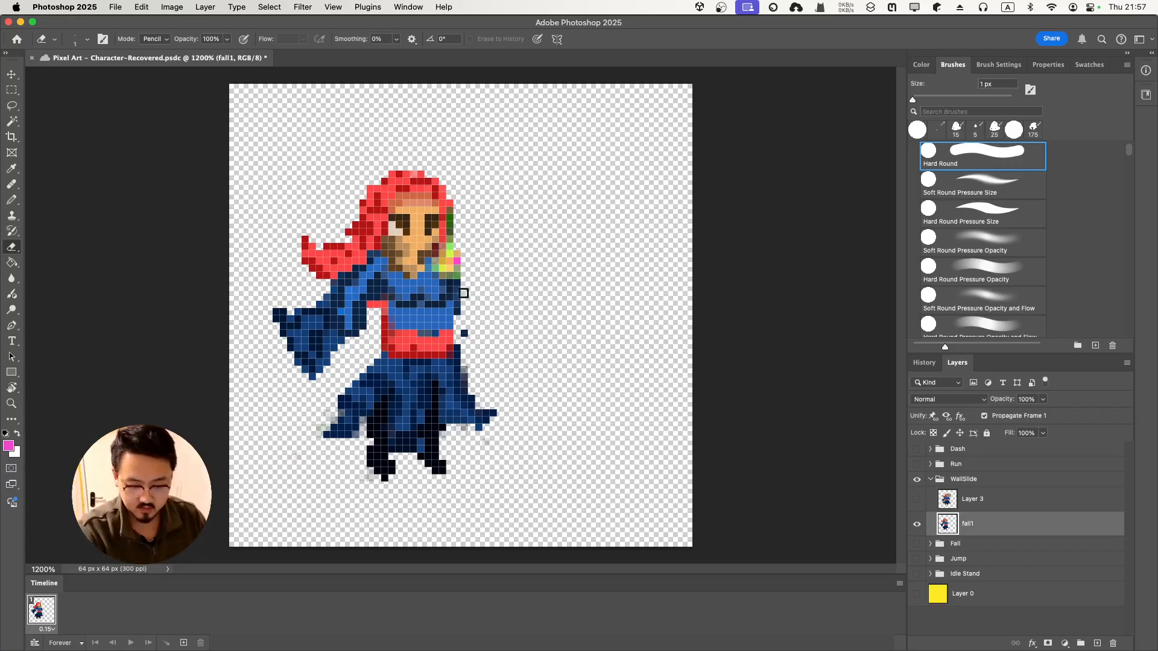
click(464, 332)
key(super+s)
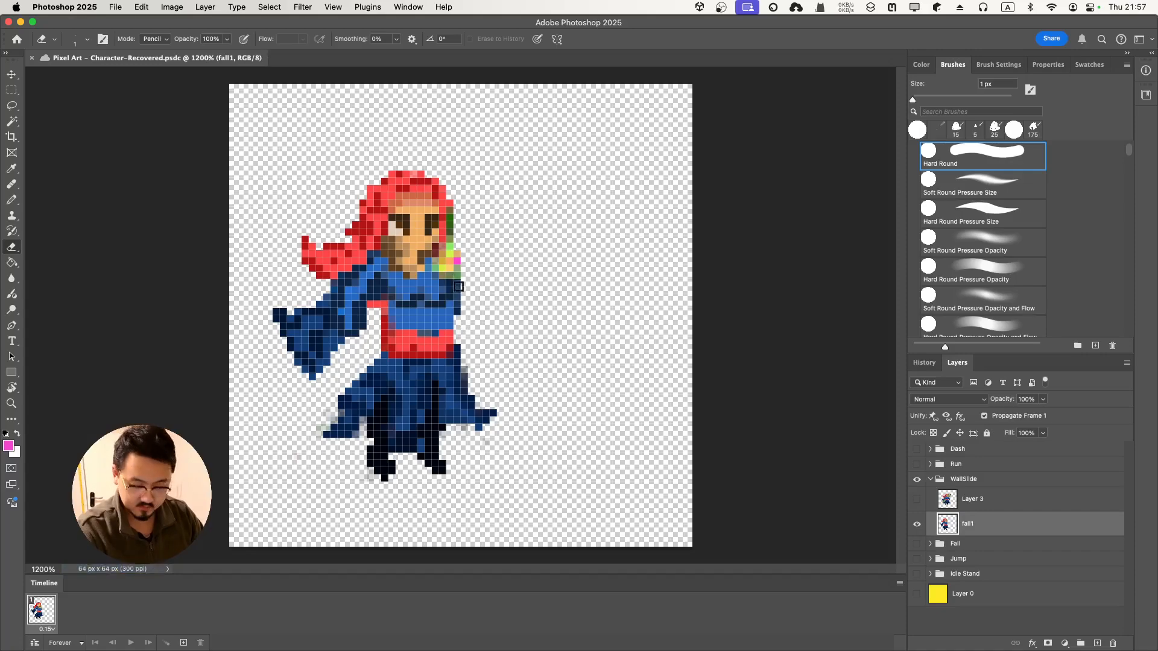
Sample the sleeve's dark navy and pencil a raised arm about 2 px wide and 10 px tall beside the head.
key(i)
click(452, 281)
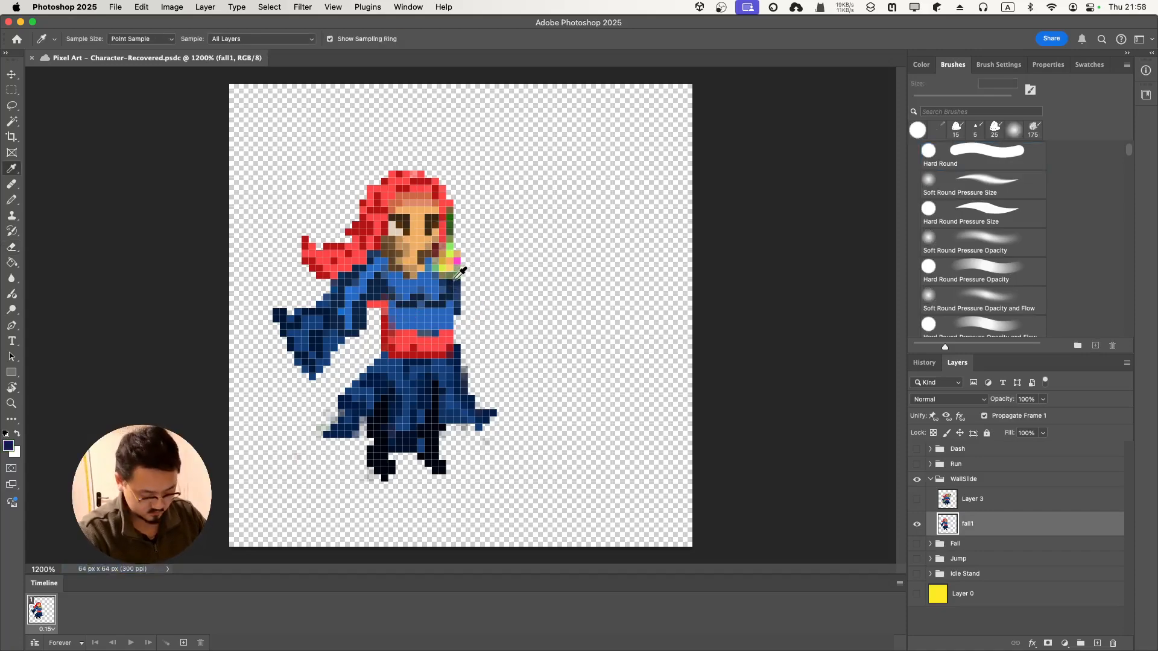
key(b)
drag(464, 276, 478, 232)
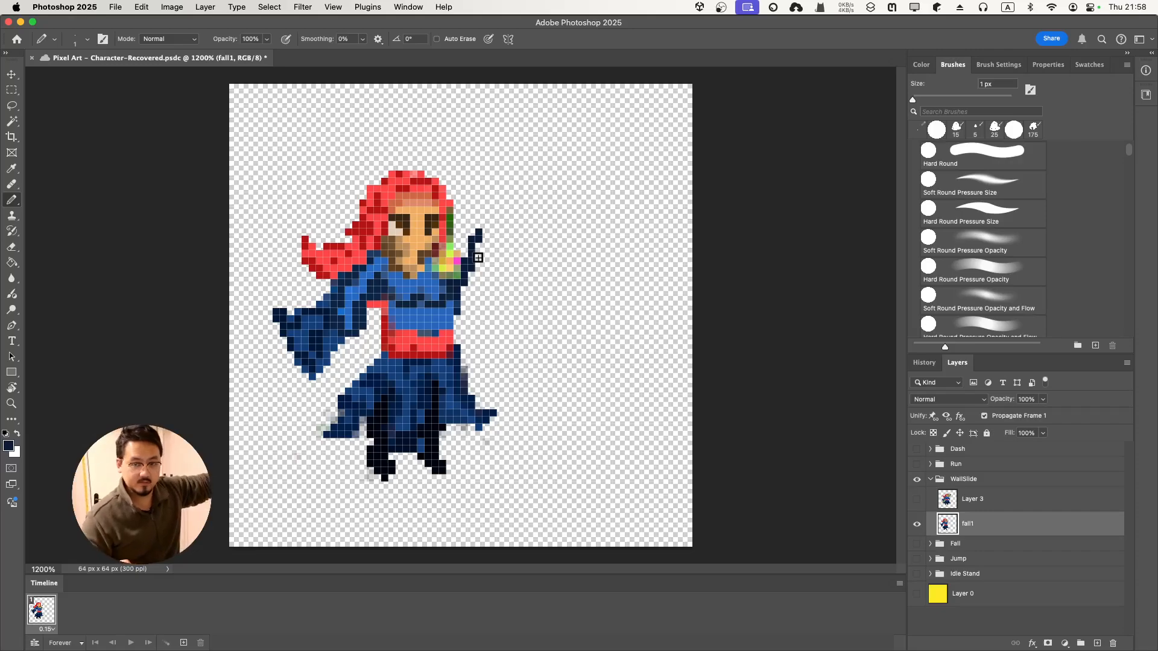
mouse_move(469, 280)
mouse_down()
mouse_move(481, 224)
mouse_move(486, 260)
mouse_move(481, 216)
mouse_up()
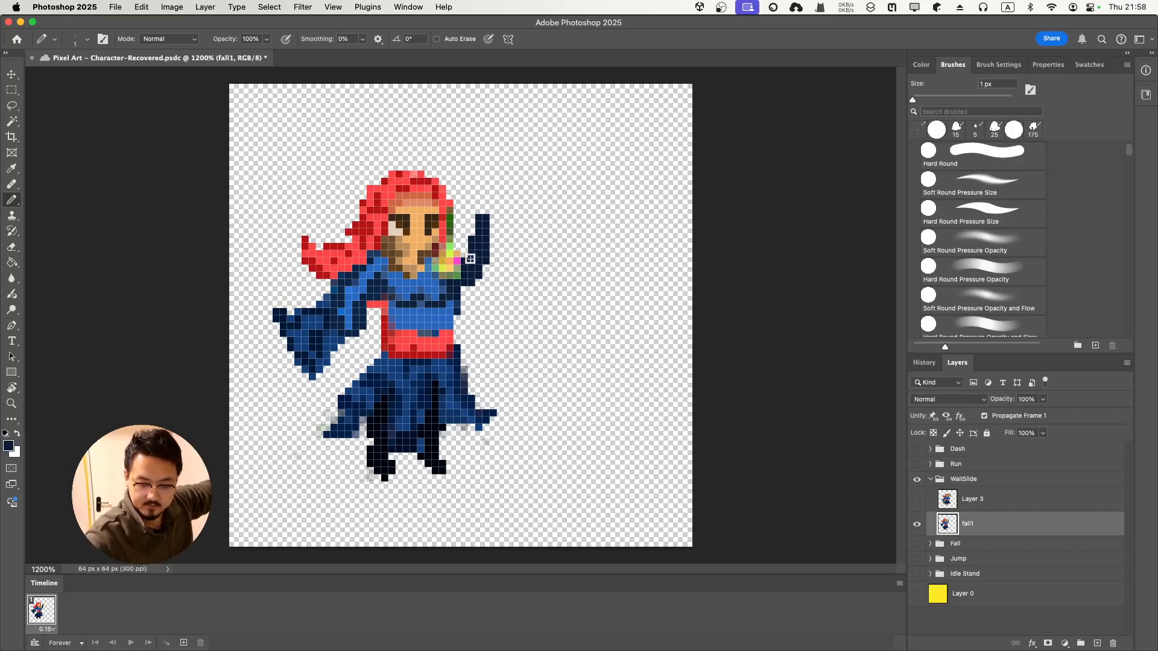
Show the colour wheel and lasso-select the character's upper body from the belt up, including both arms.
click(1089, 66)
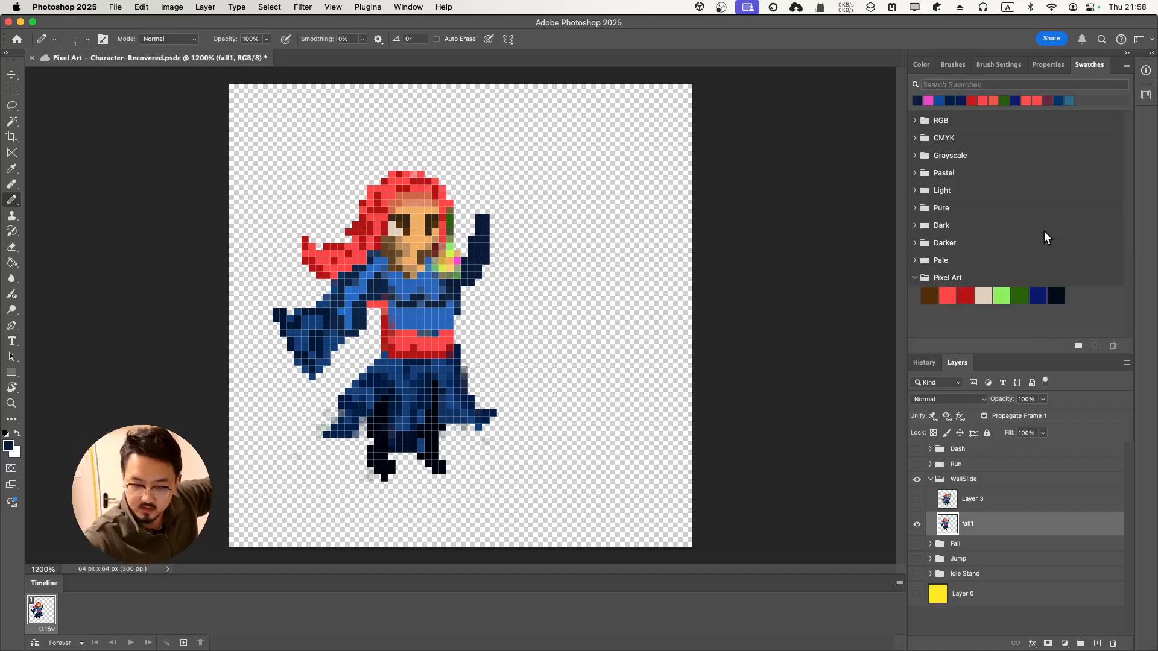
click(918, 62)
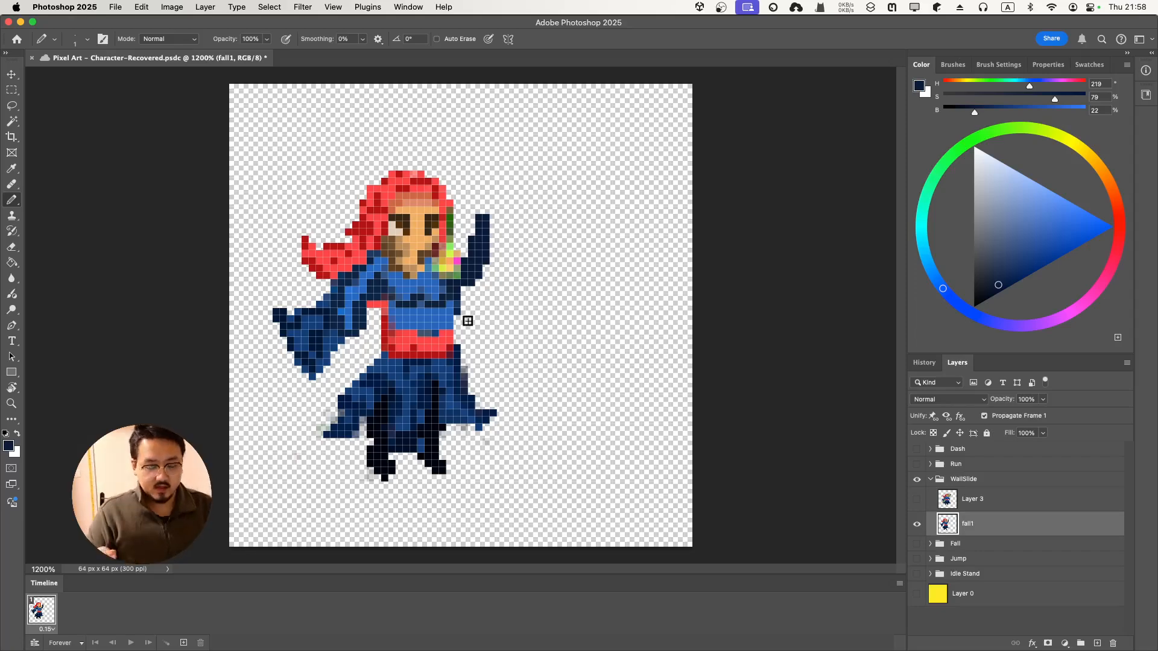
key(l)
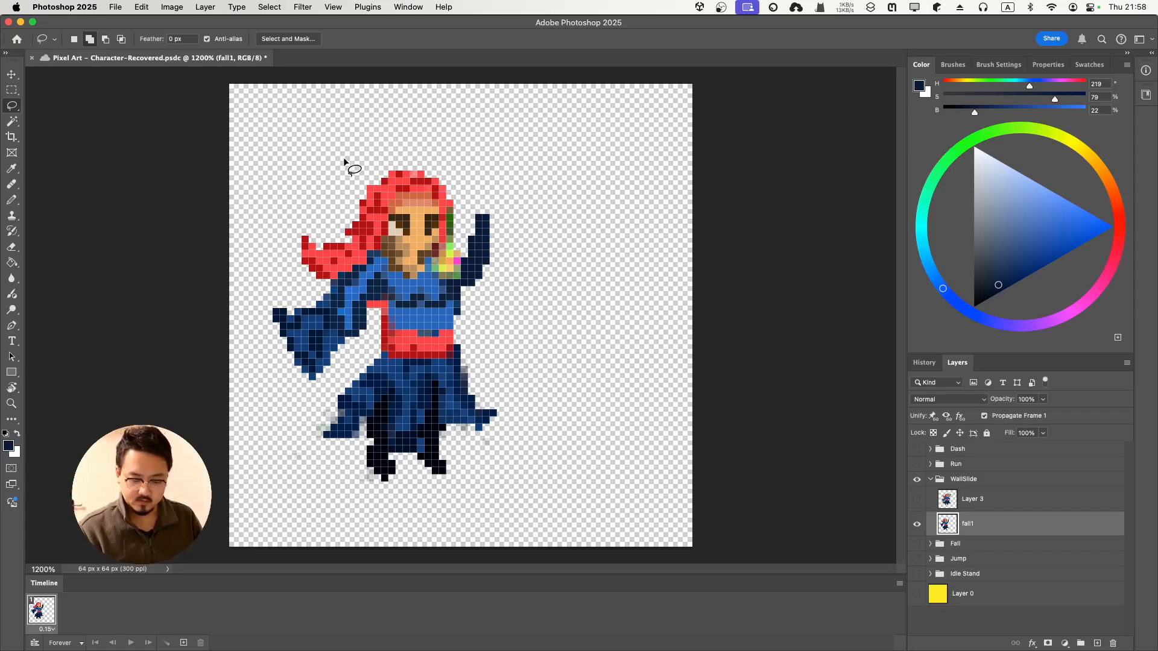
mouse_move(412, 138)
mouse_down()
mouse_move(307, 212)
mouse_move(285, 398)
mouse_move(359, 360)
mouse_move(459, 361)
mouse_move(541, 166)
mouse_move(412, 140)
mouse_move(380, 147)
mouse_up()
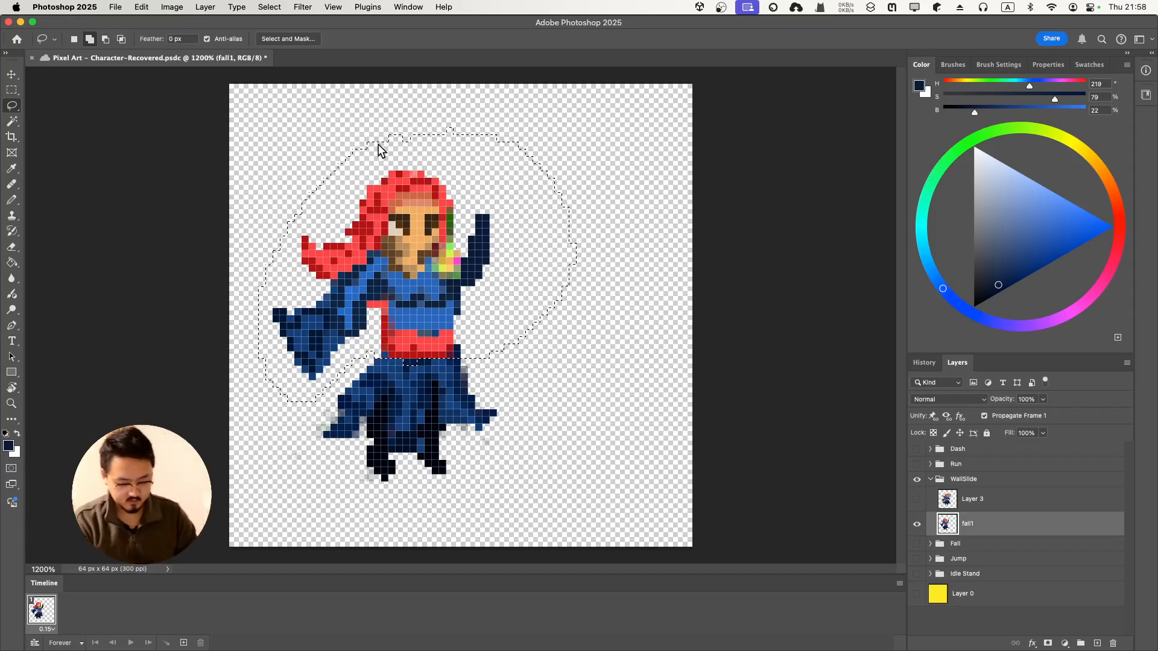
Try rotating the selected upper body 9.90° clockwise with Nearest Neighbor interpolation, and undo the rotation.
key(super+t)
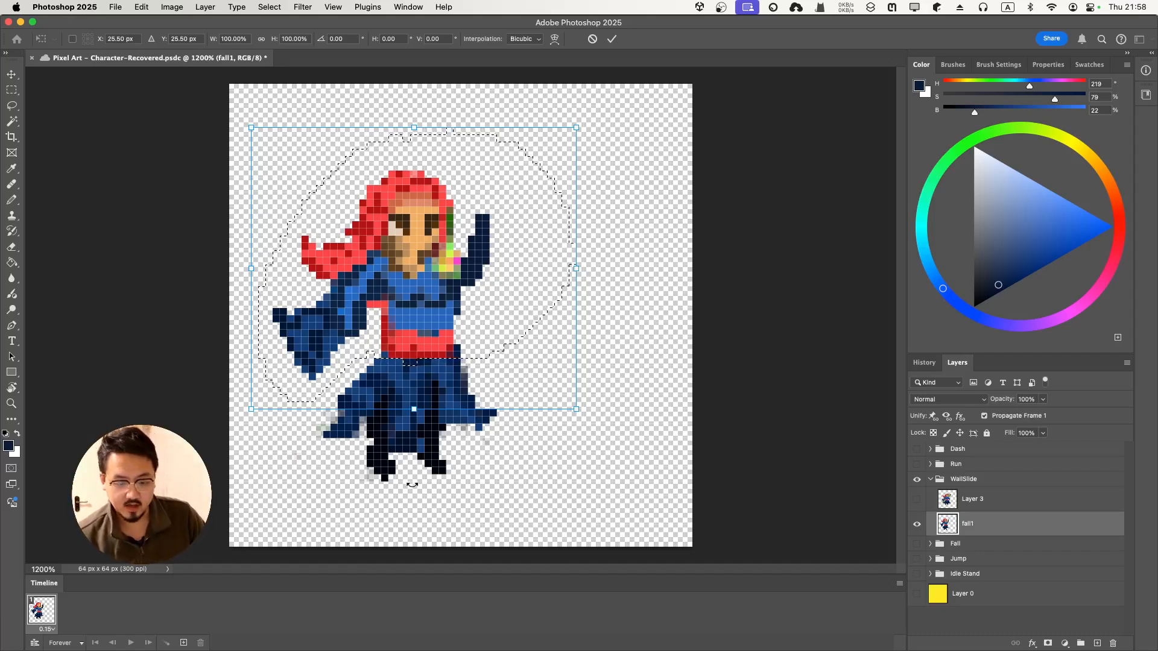
click(526, 39)
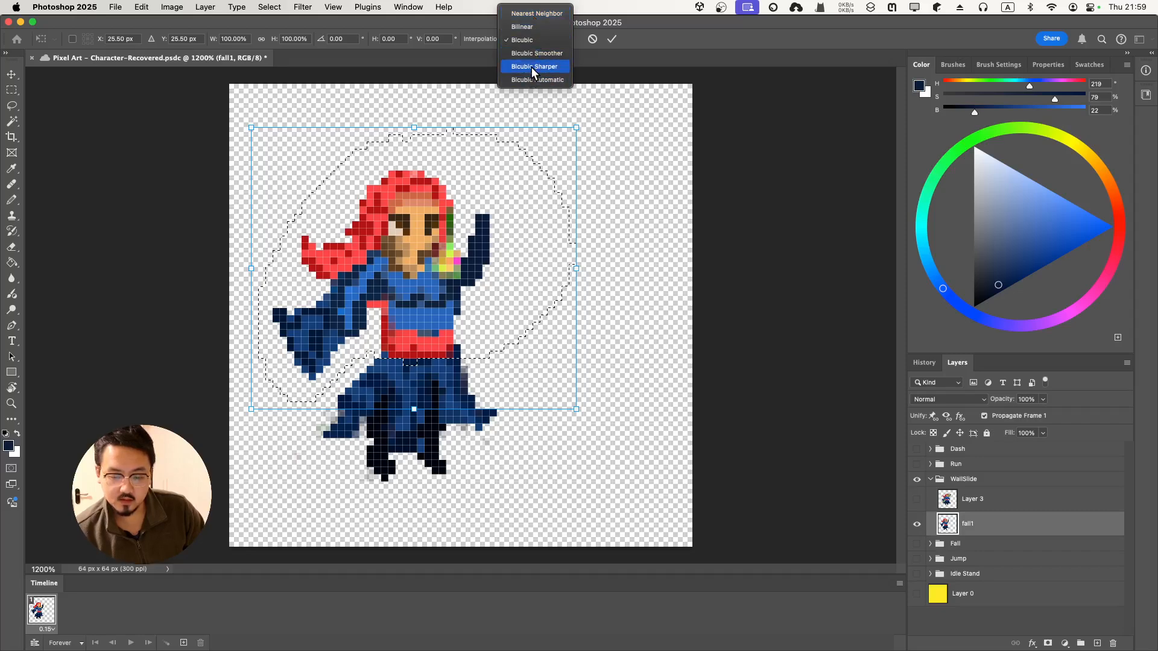
click(536, 14)
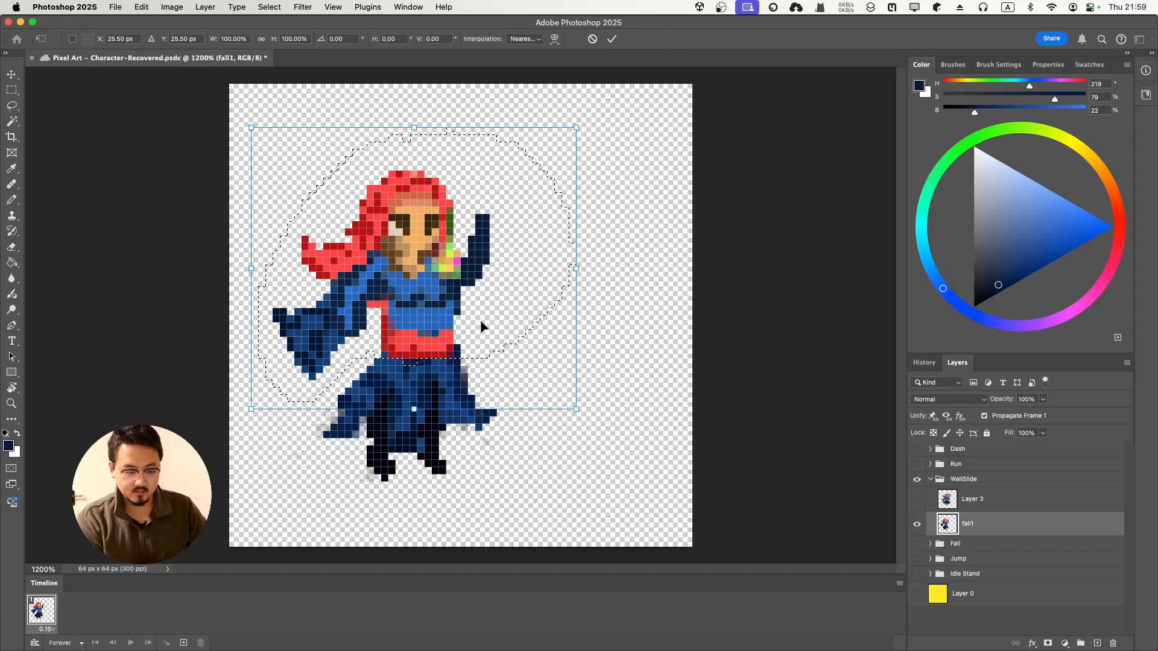
drag(410, 432, 386, 422)
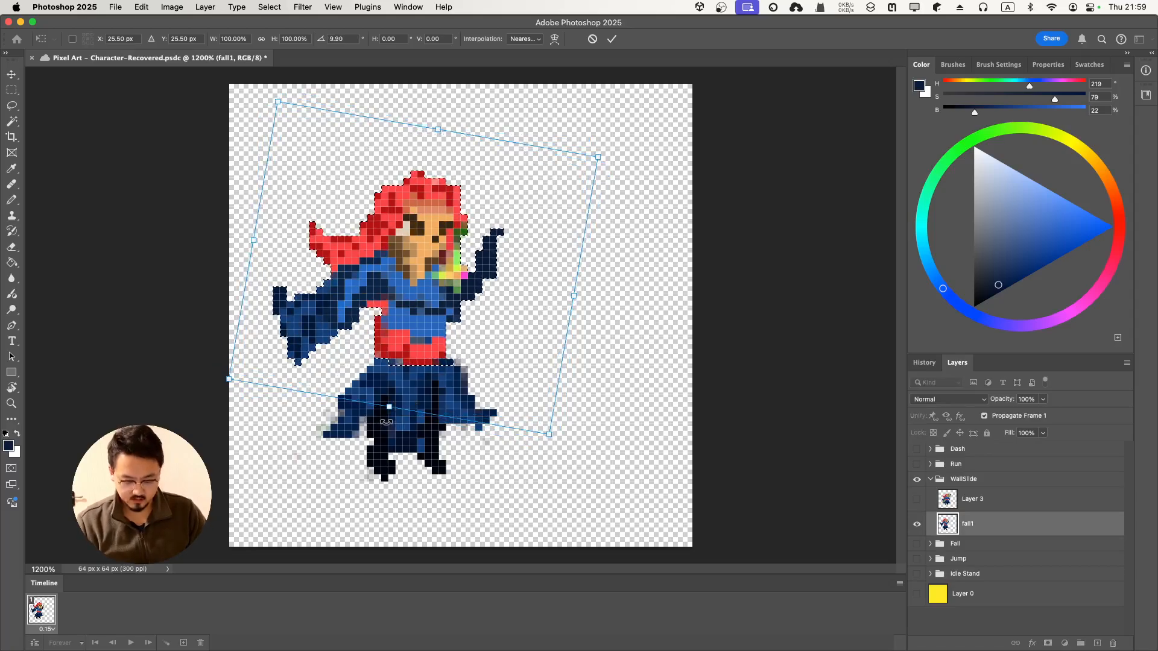
key(Escape)
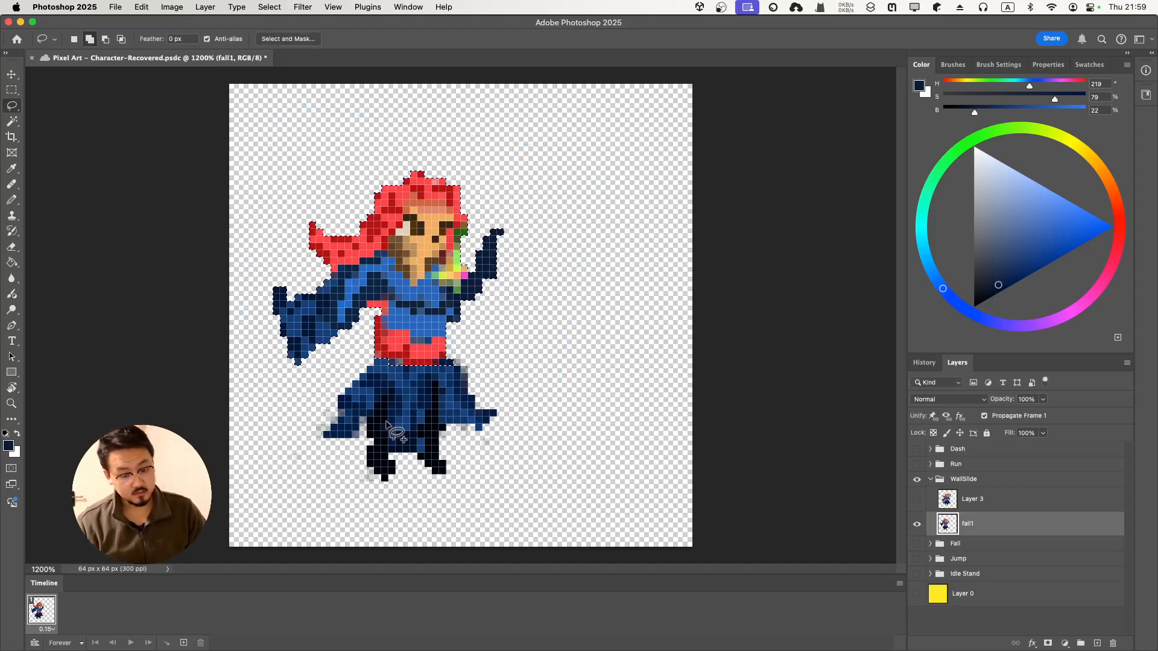
key(super+z)
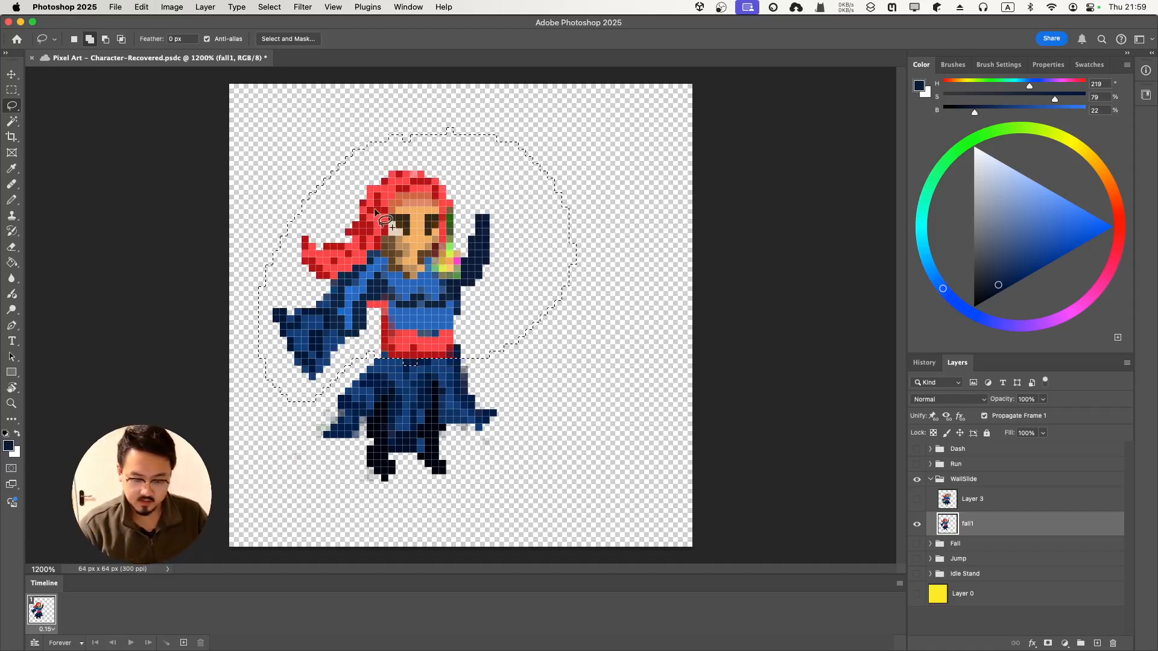
Try rotating the upper body 11.14° clockwise with Bicubic Sharper interpolation, shifted 1 px right and 1 px up, and deselect it.
key(super+d)
mouse_move(353, 359)
mouse_down()
mouse_move(569, 283)
mouse_move(488, 358)
mouse_up()
click(11, 74)
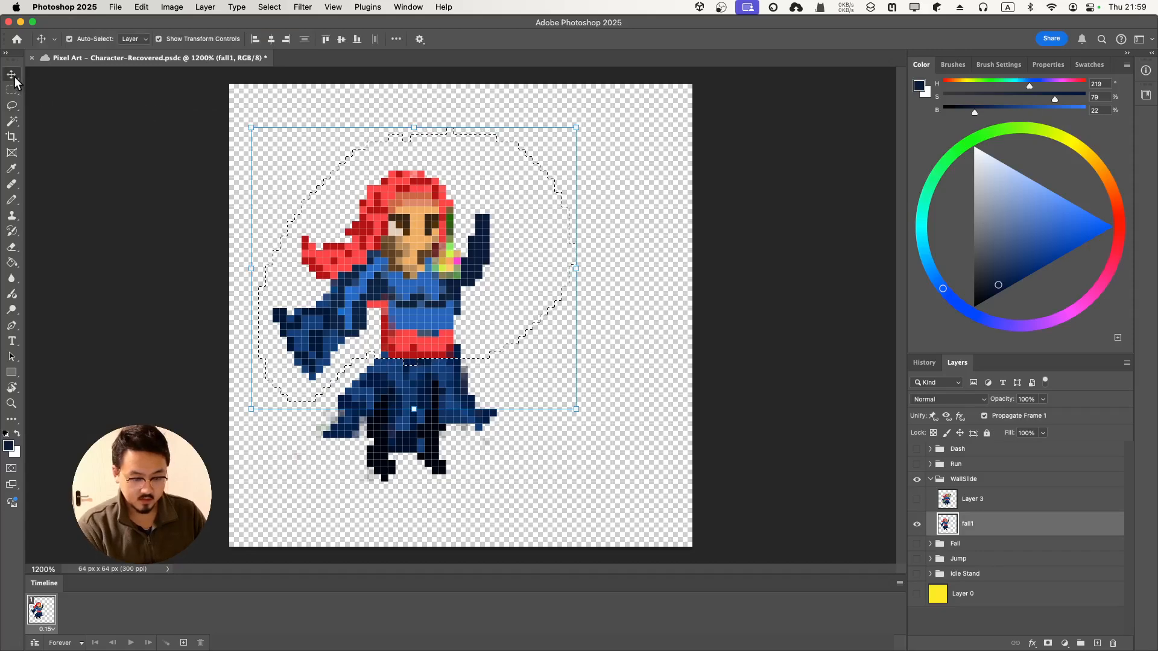
key(super+t)
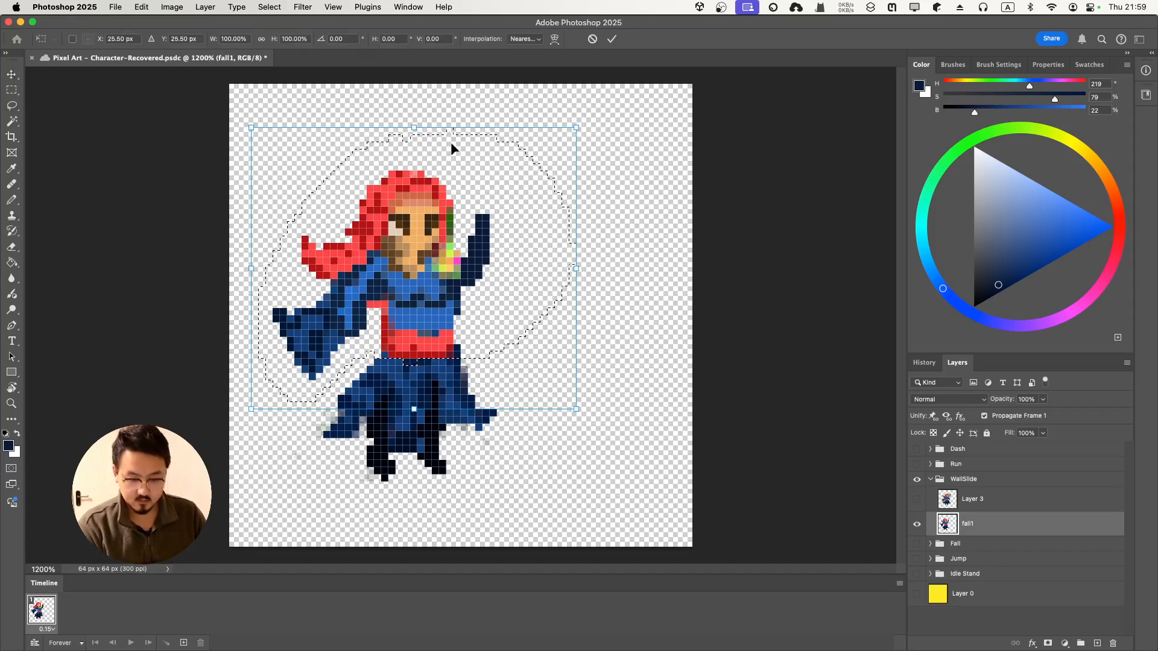
click(527, 39)
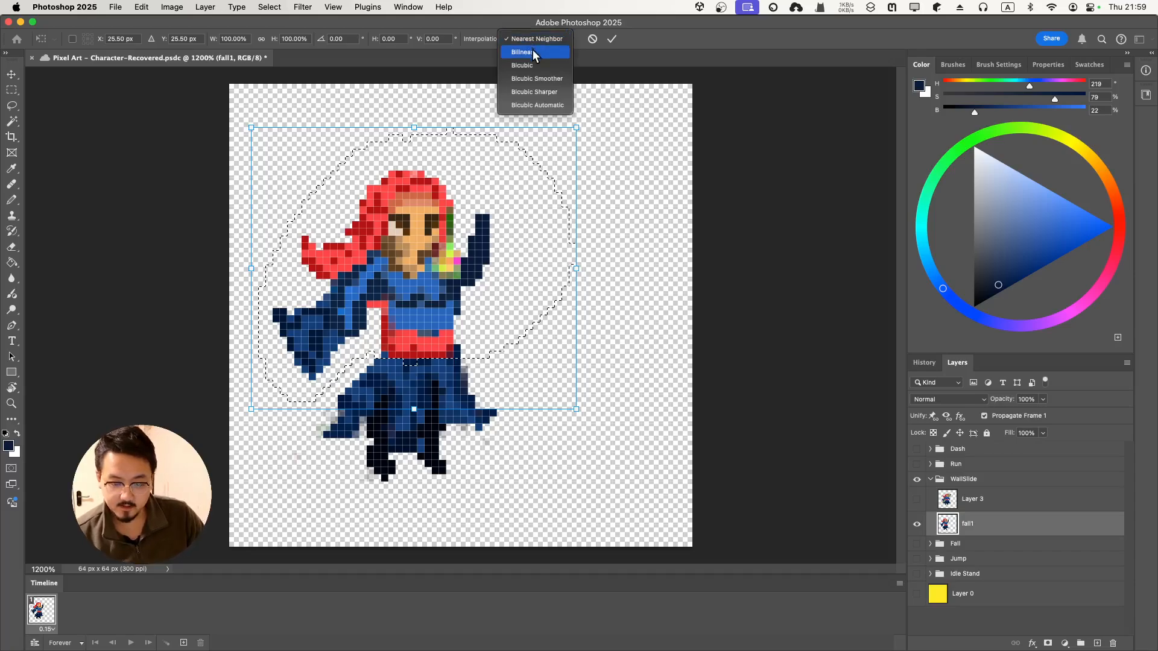
click(555, 104)
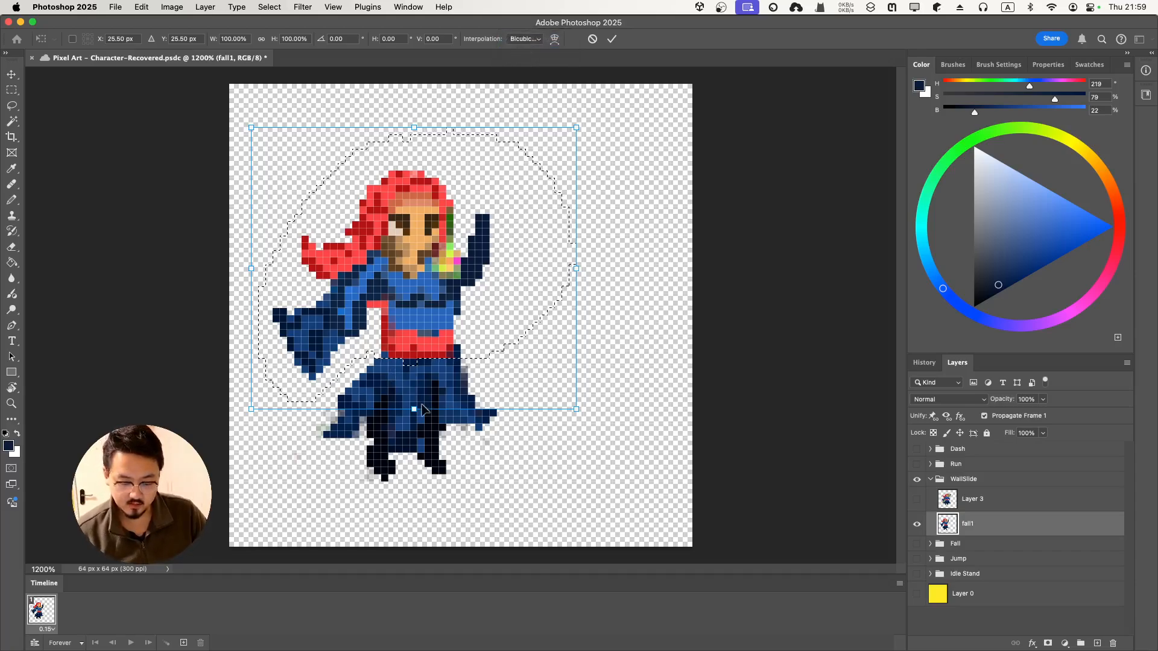
drag(415, 423, 385, 413)
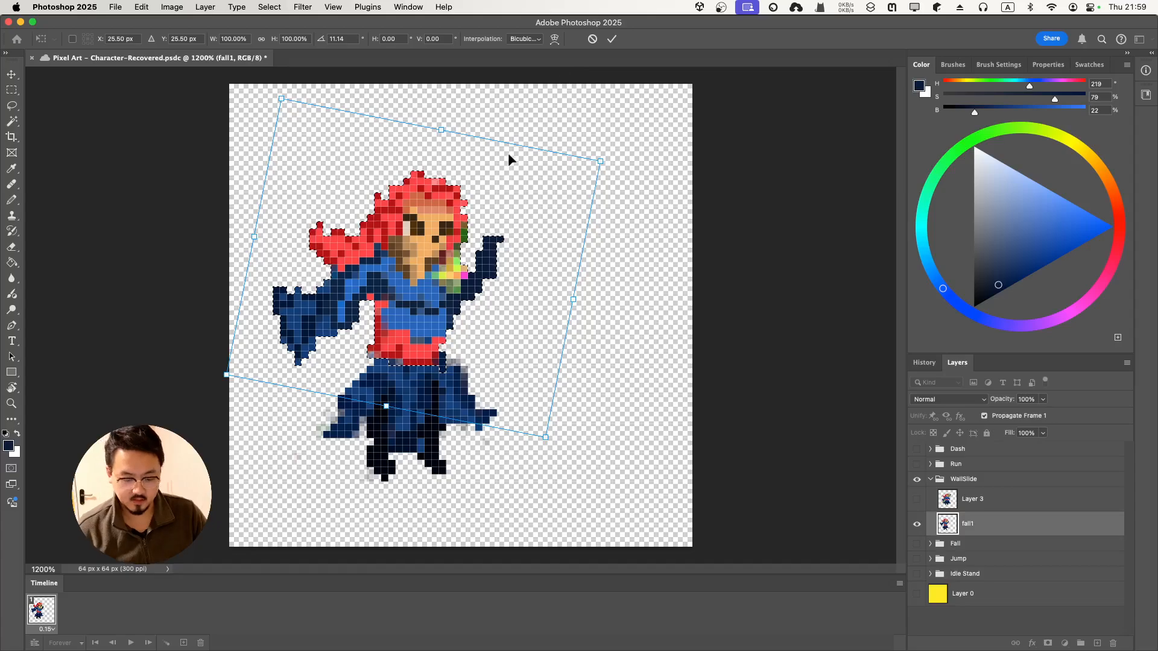
key(Up)
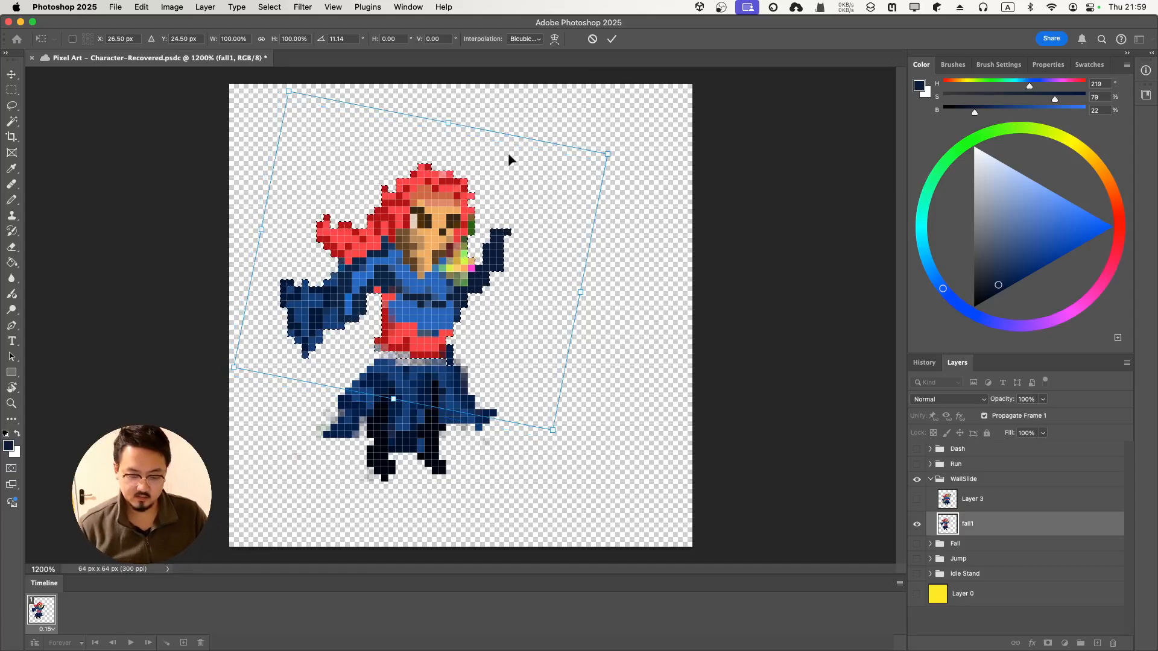
click(614, 45)
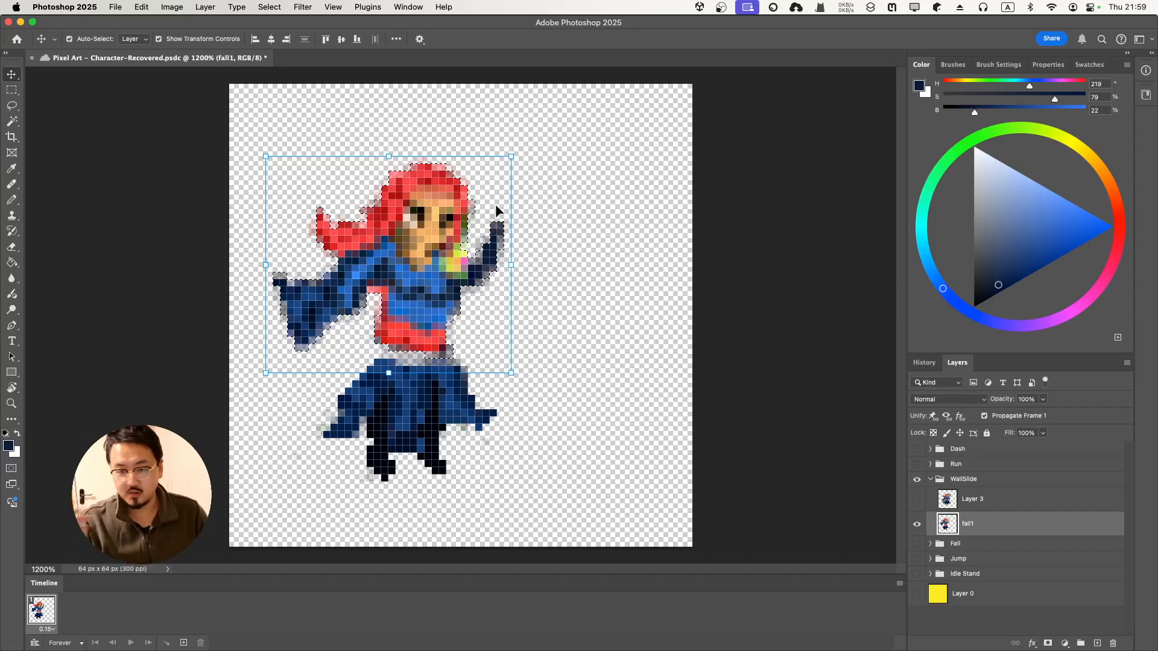
key(super+d)
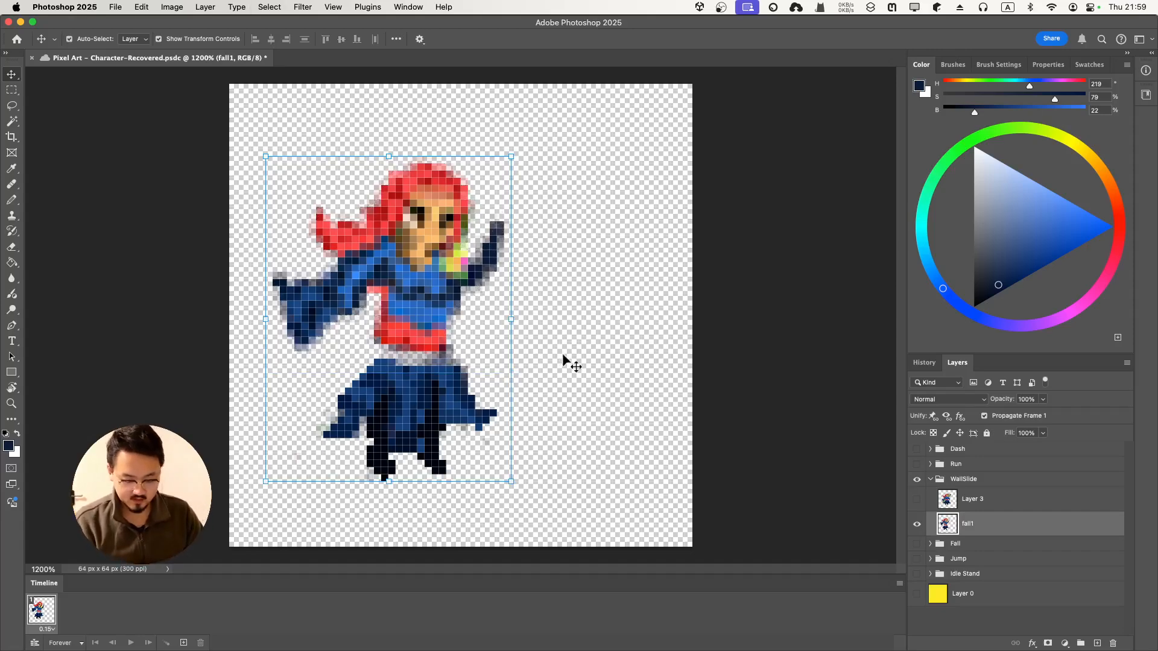
Lasso the lower body, and undo back to the upper-body selection before its rotation.
key(l)
mouse_move(486, 347)
mouse_down()
mouse_move(378, 350)
mouse_move(316, 393)
mouse_move(330, 491)
mouse_move(474, 491)
mouse_move(531, 396)
mouse_move(477, 352)
mouse_up()
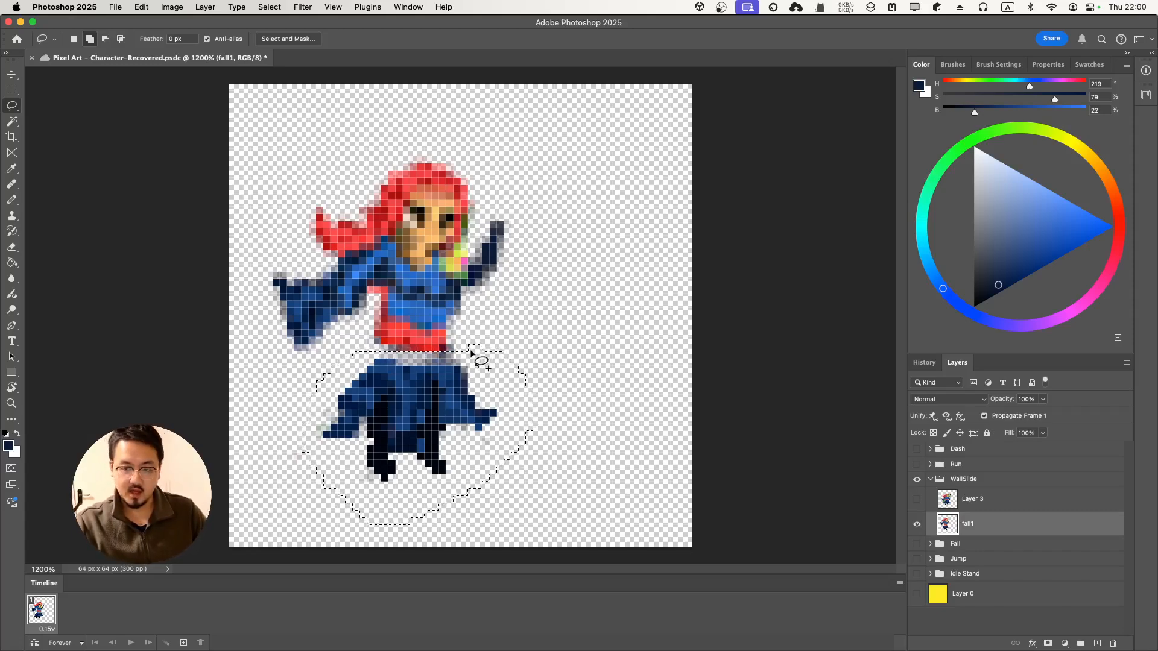
key(super+z)
key(super+z)
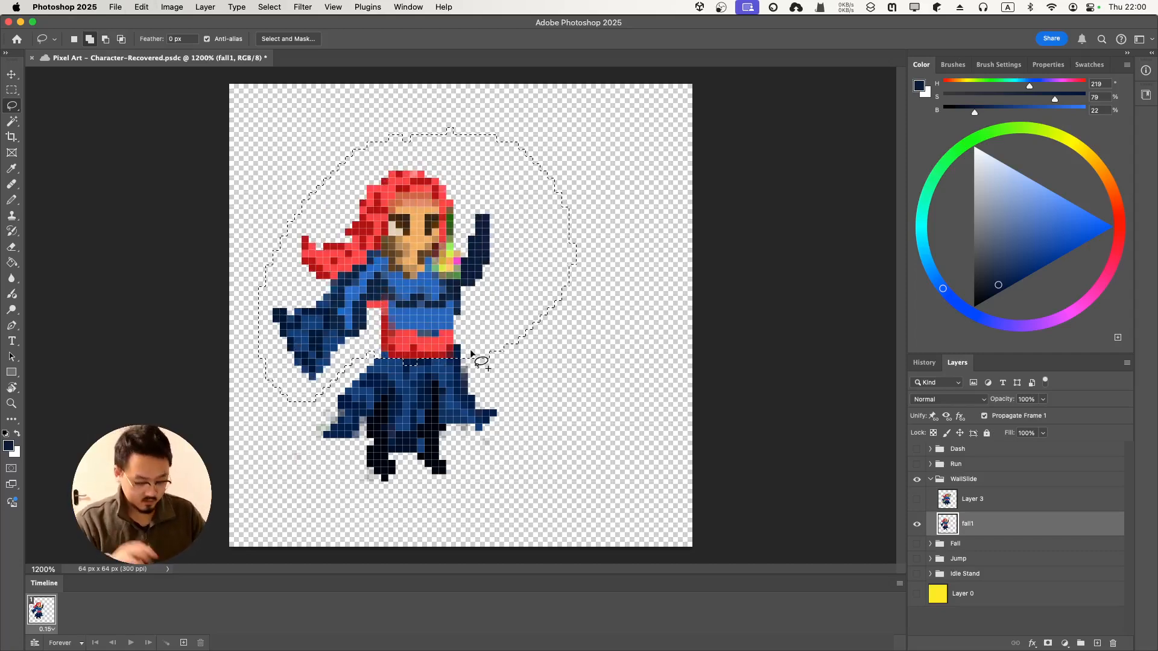
Try rotating the selected upper body 9.13° counter-clockwise with Bilinear interpolation, moved 1 px left and 2 px up.
key(super+t)
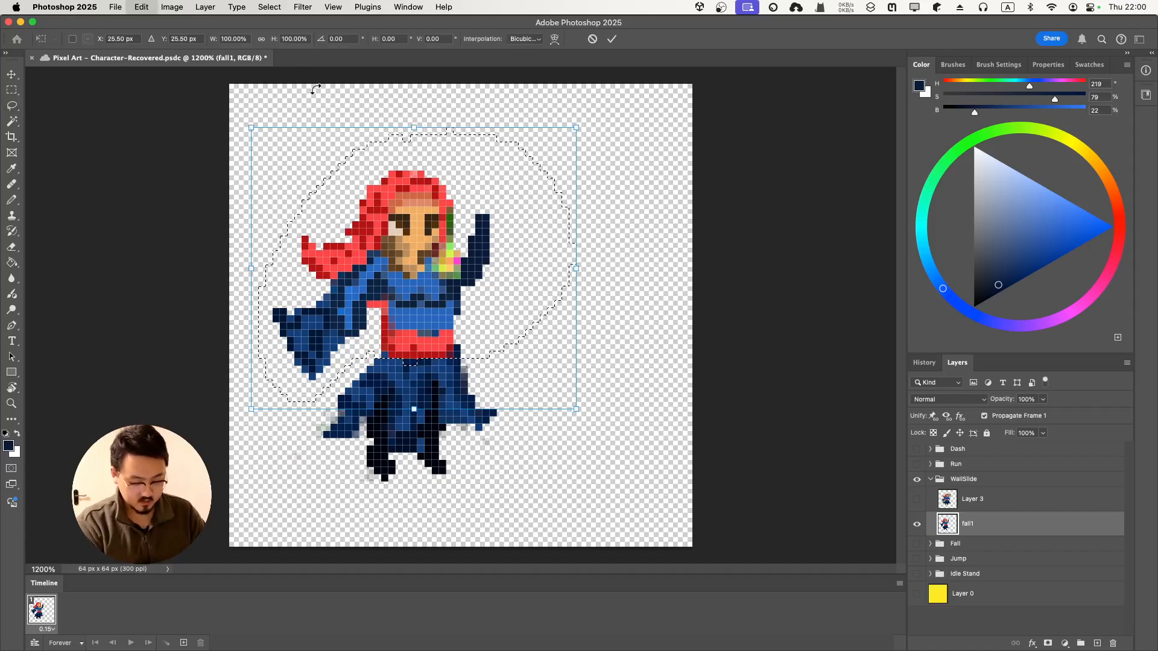
click(526, 41)
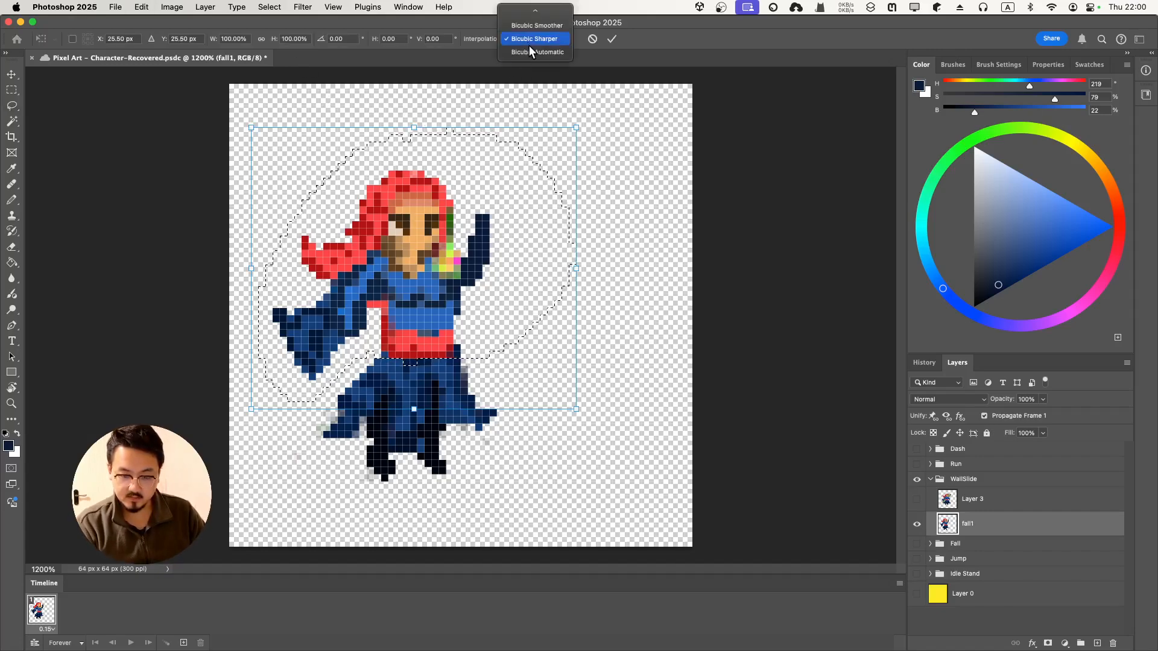
scroll(531, 43, up, 2)
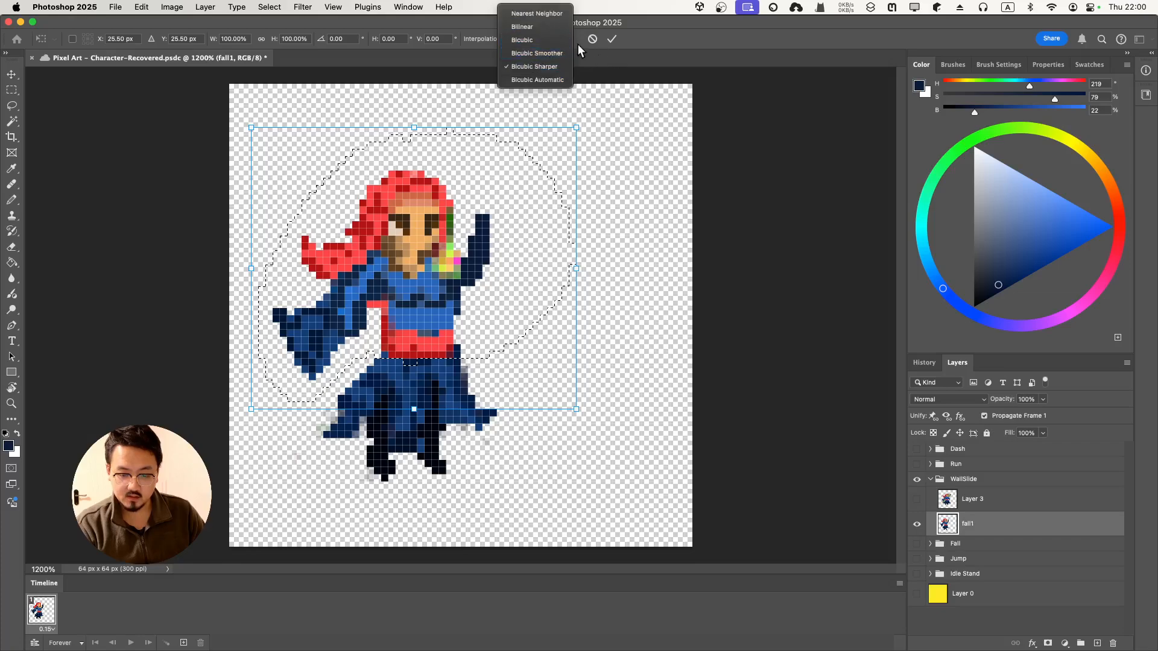
click(544, 26)
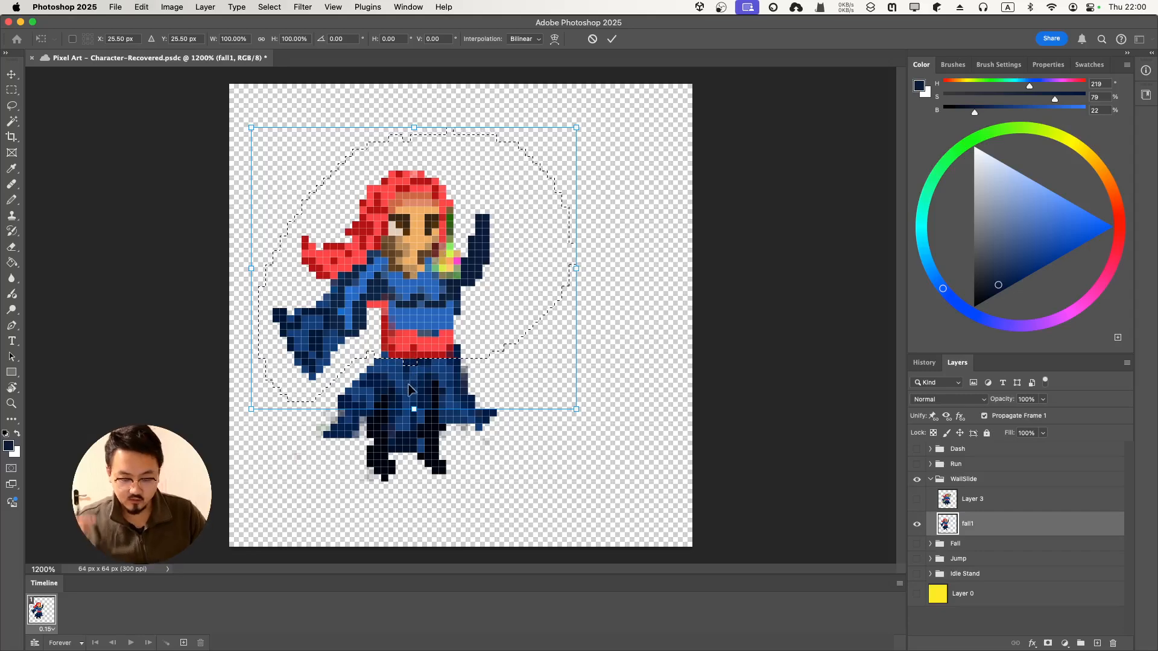
drag(410, 437, 438, 432)
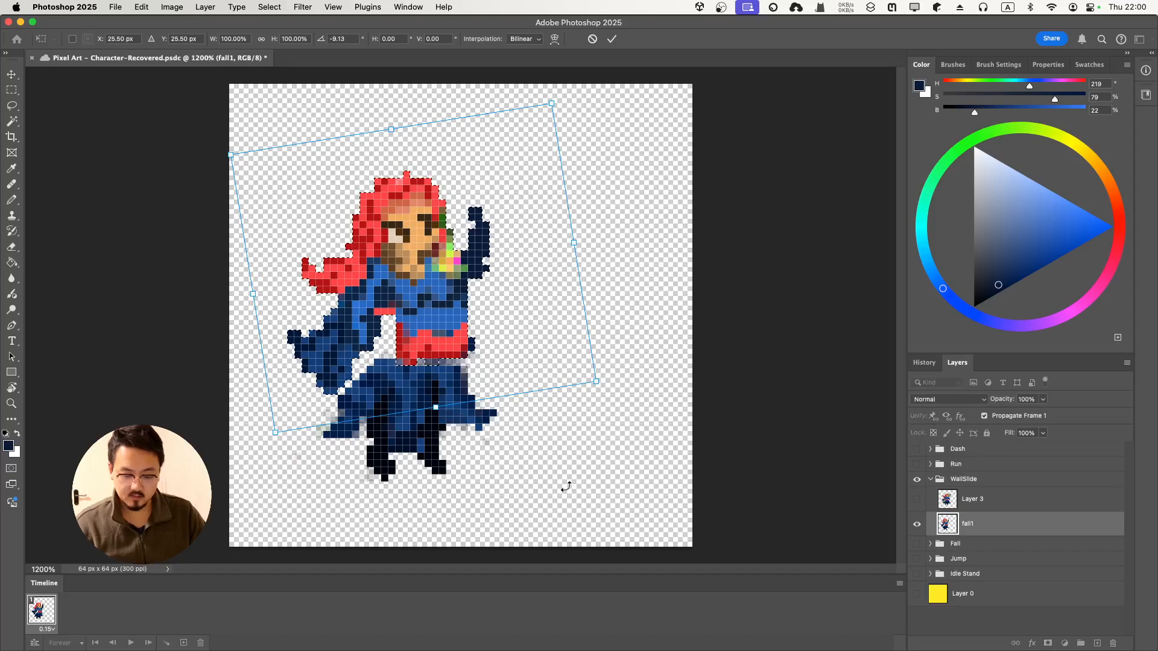
key(Up)
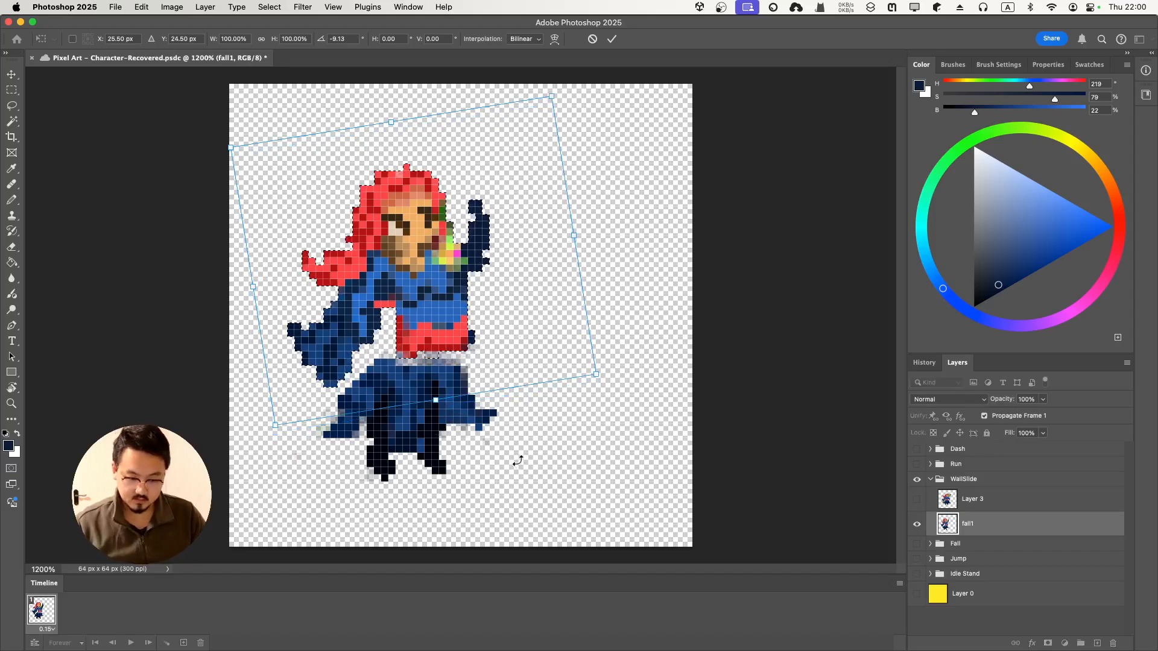
key(Left)
key(Up)
key(Up)
key(Down)
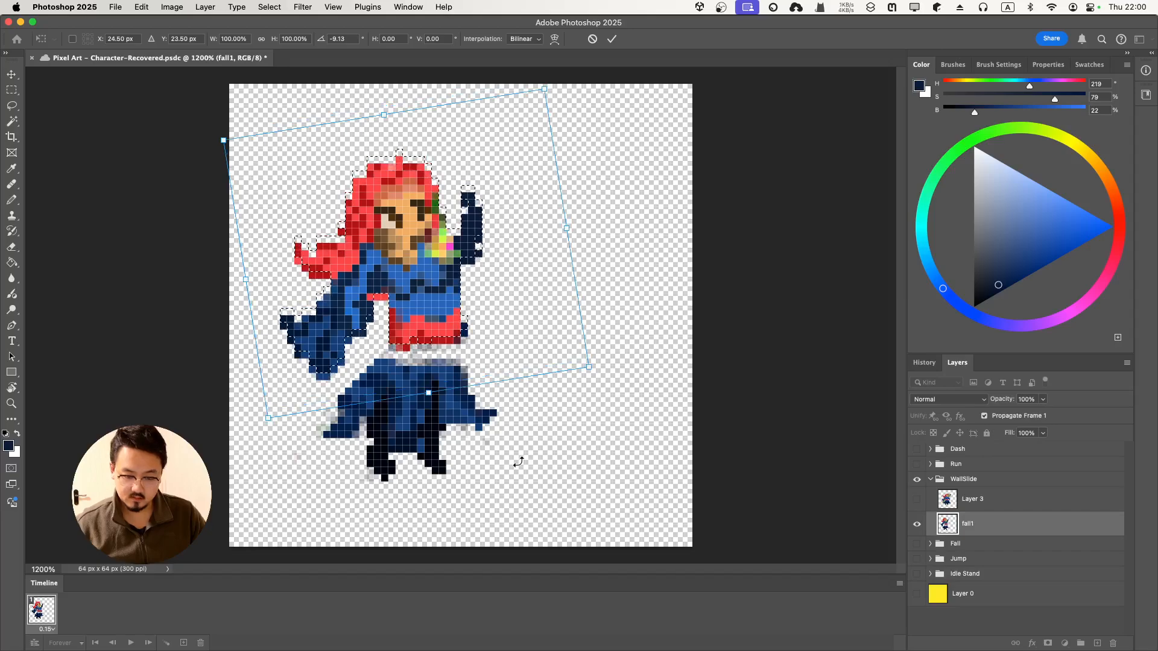
click(607, 41)
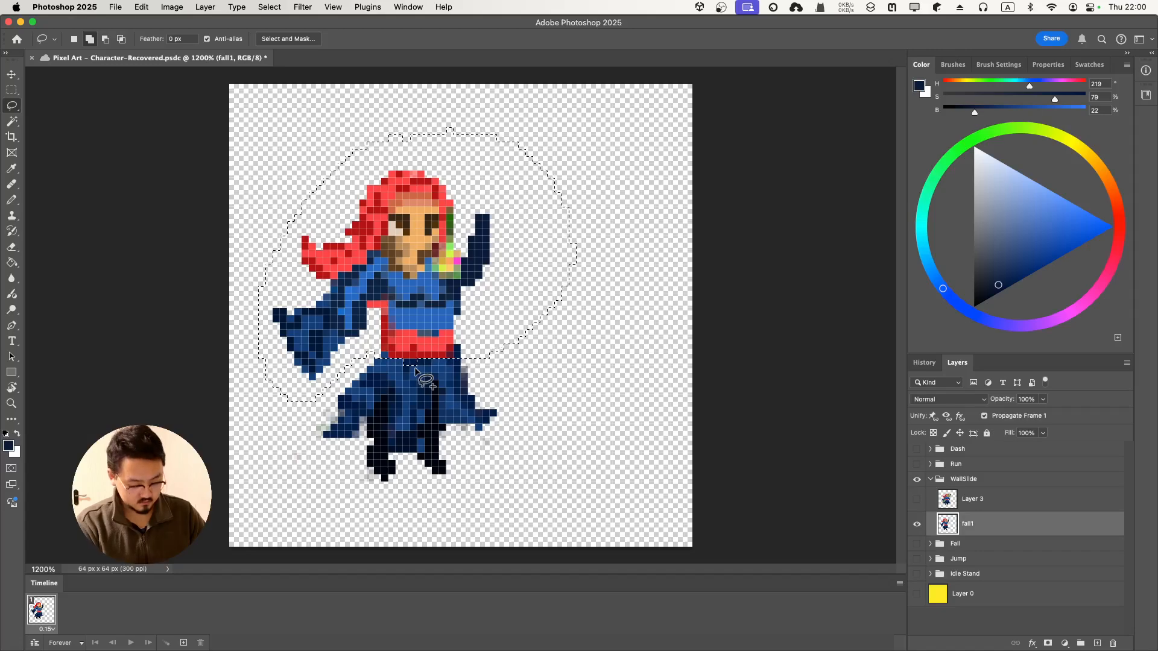
Rotate the selected upper body 6.01° counter-clockwise with a Bicubic interpolation, move it 2 px up, and deselect it.
key(ctrl+t)
click(530, 39)
click(536, 79)
drag(410, 436, 430, 432)
key(Up)
key(Up)
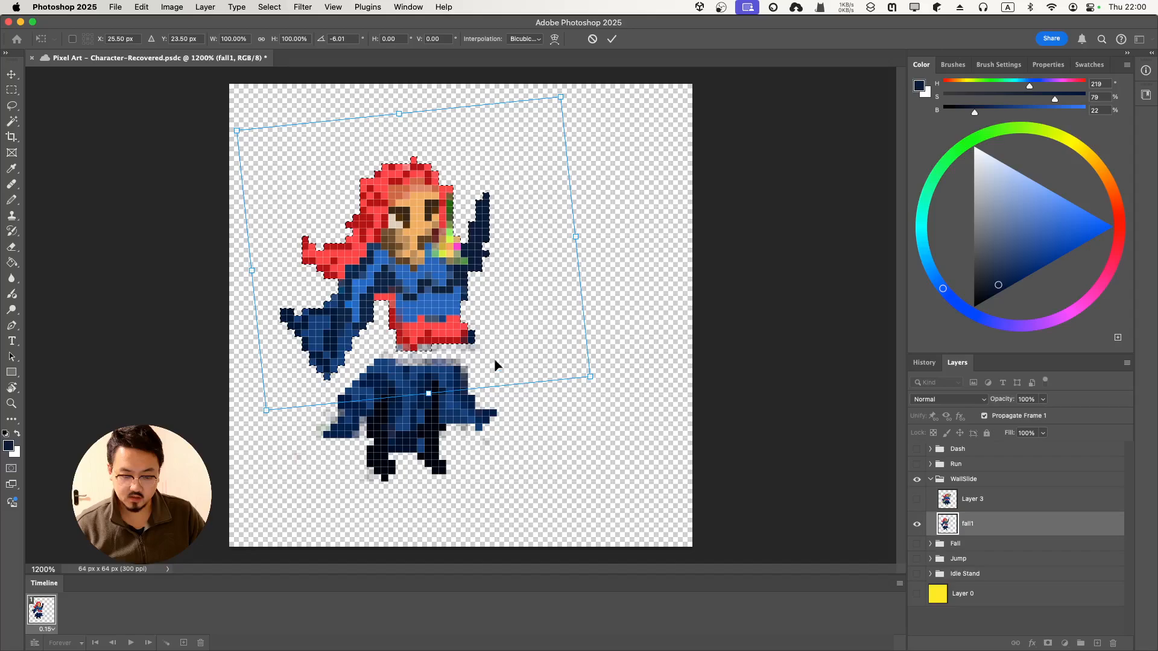
click(614, 35)
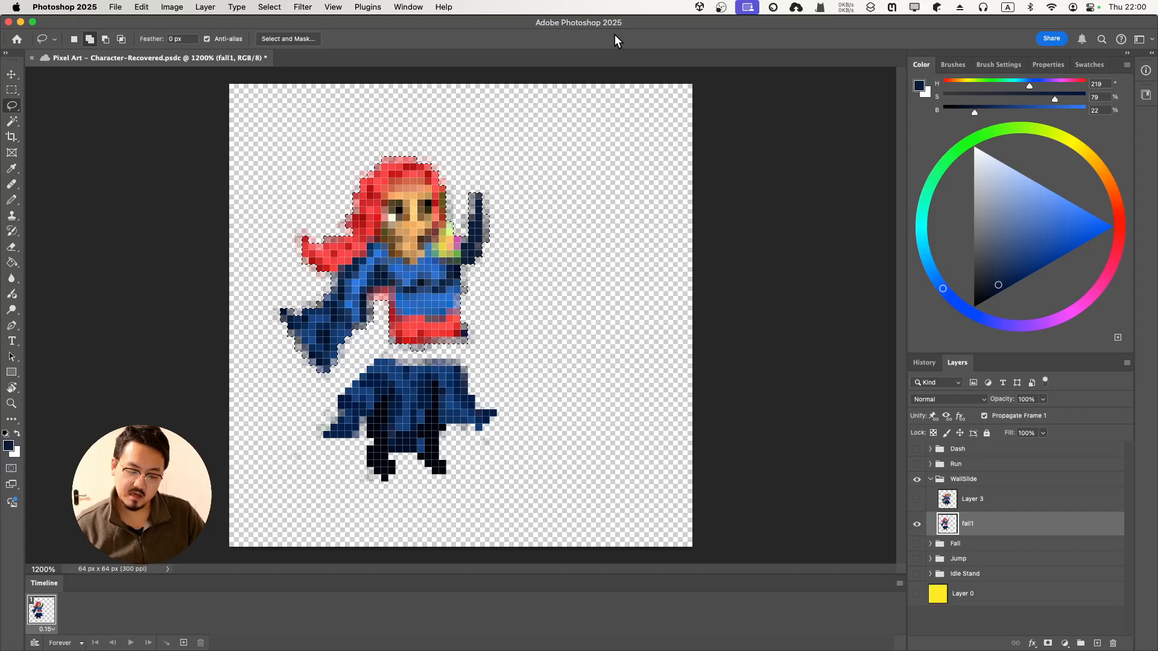
key(super+d)
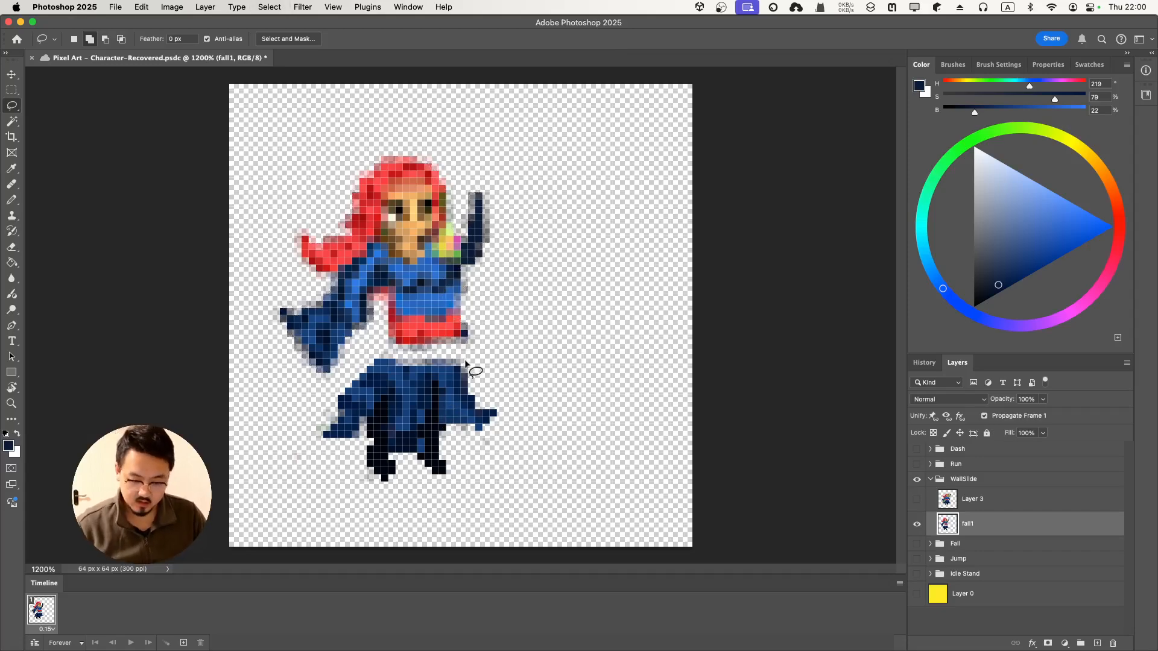
Lasso-select the skirt and legs and rotate them 15.73° clockwise with Free Transform.
mouse_move(493, 351)
mouse_down()
mouse_move(347, 369)
mouse_move(492, 476)
mouse_move(510, 380)
mouse_move(493, 353)
mouse_up()
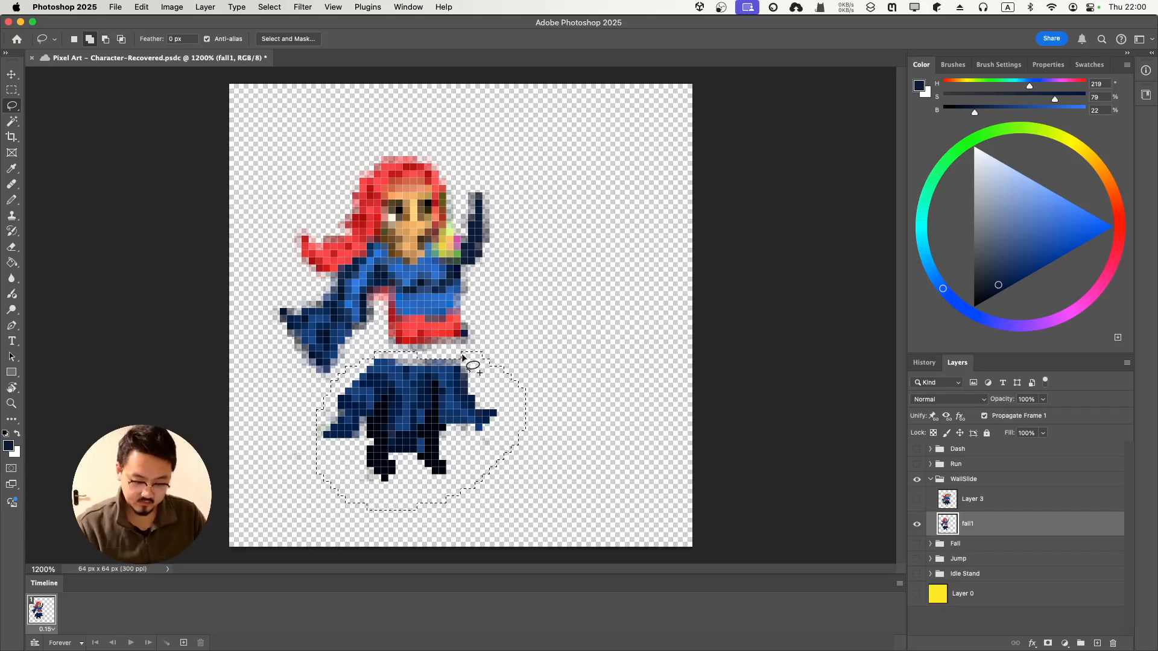
key(super+t)
mouse_move(398, 509)
mouse_down()
mouse_move(414, 534)
mouse_move(422, 517)
mouse_move(395, 515)
mouse_up()
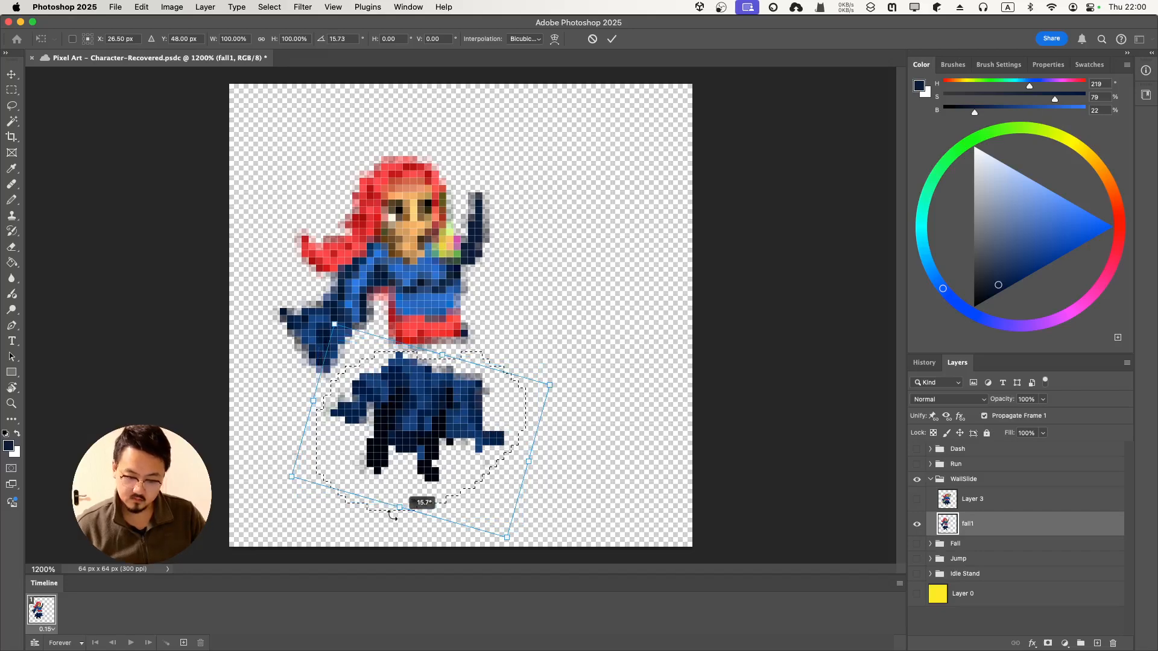
Nudge the rotated lower body to X 23.50 px and Y 49.00 px, slightly left beneath the torso.
key(Left)
key(Up)
key(Right)
key(Left)
key(Up)
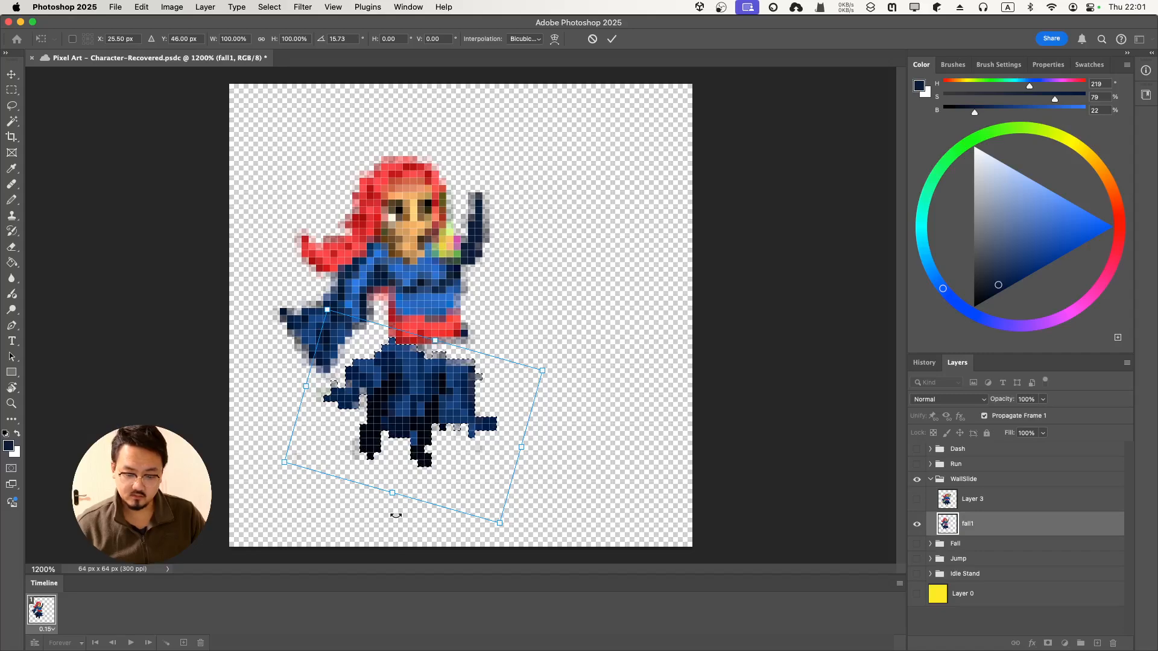
key(Down)
key(Down)
key(Left)
key(Down)
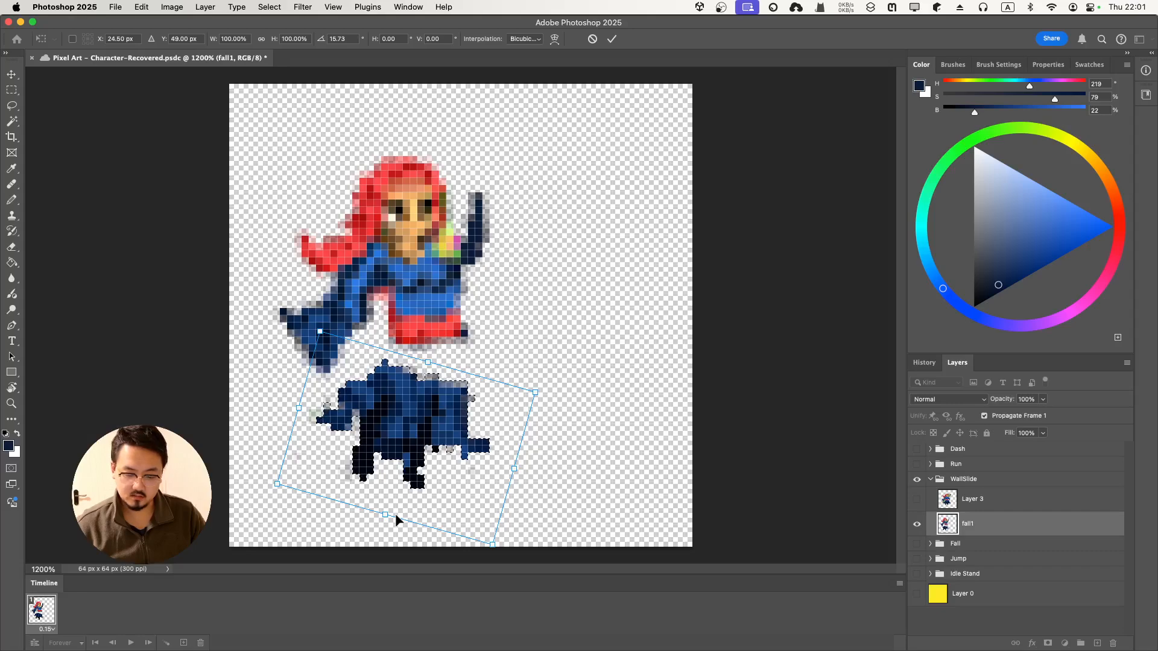
key(Left)
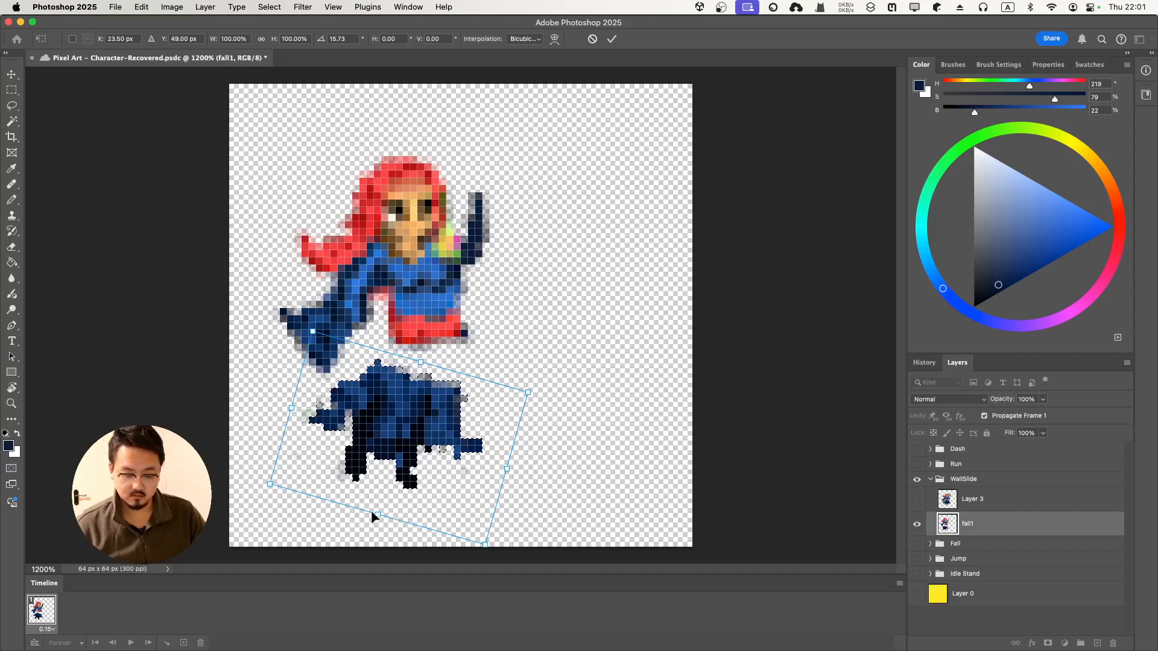
Increase the lower body's rotation to 21.86° clockwise, move it 1 px up, and apply the transform.
drag(374, 520, 366, 521)
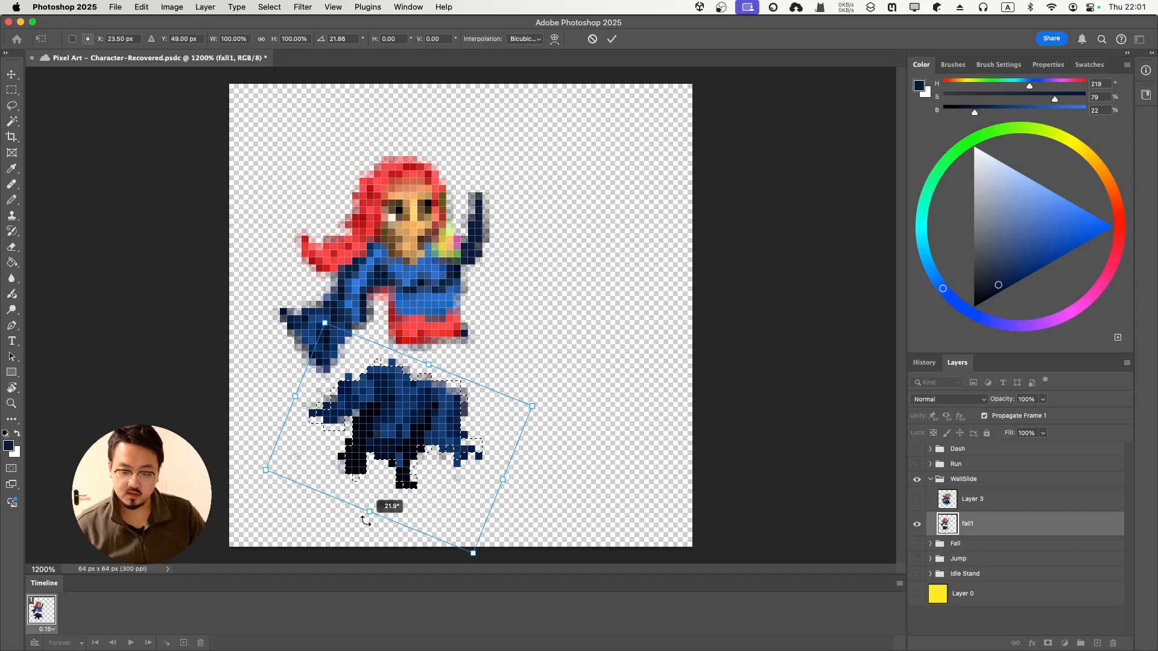
key(Up)
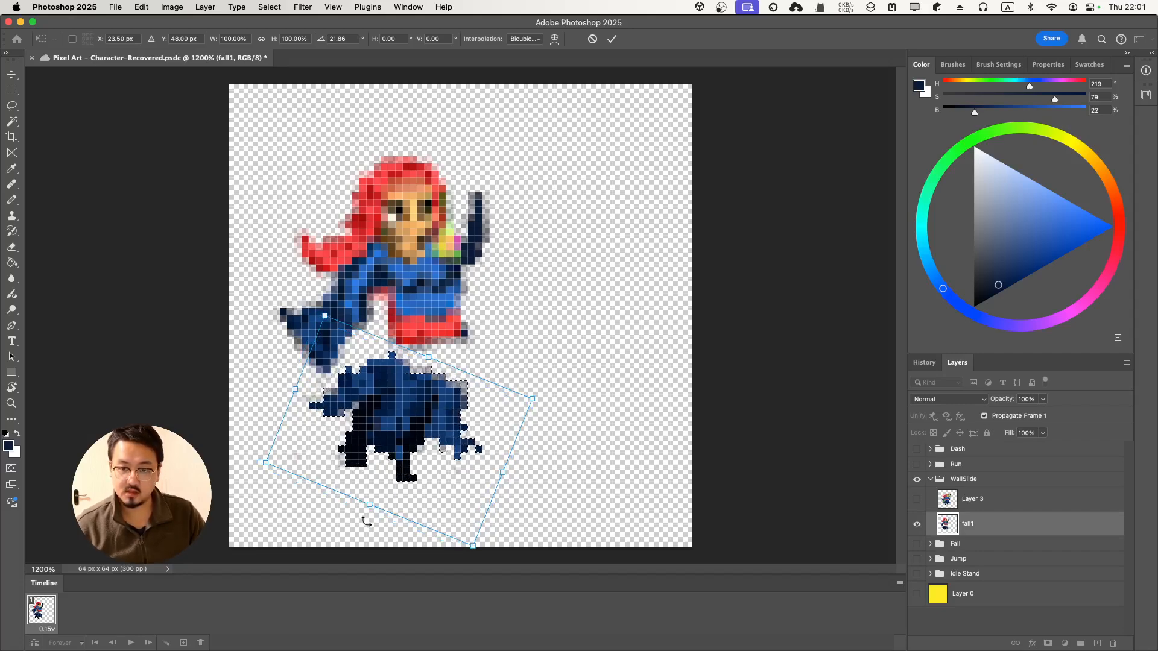
key(Return)
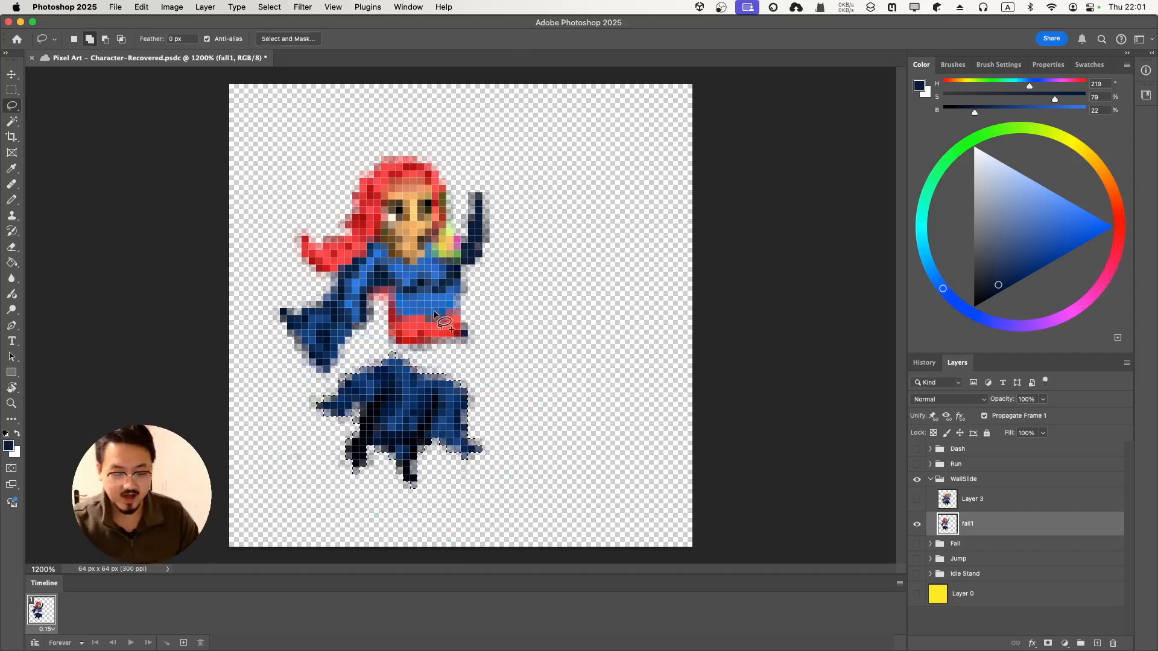
Deselect the lower body and redraw the blurred hair in one-pixel pencil strokes with sampled dark reds and bright red.
key(i)
click(371, 187)
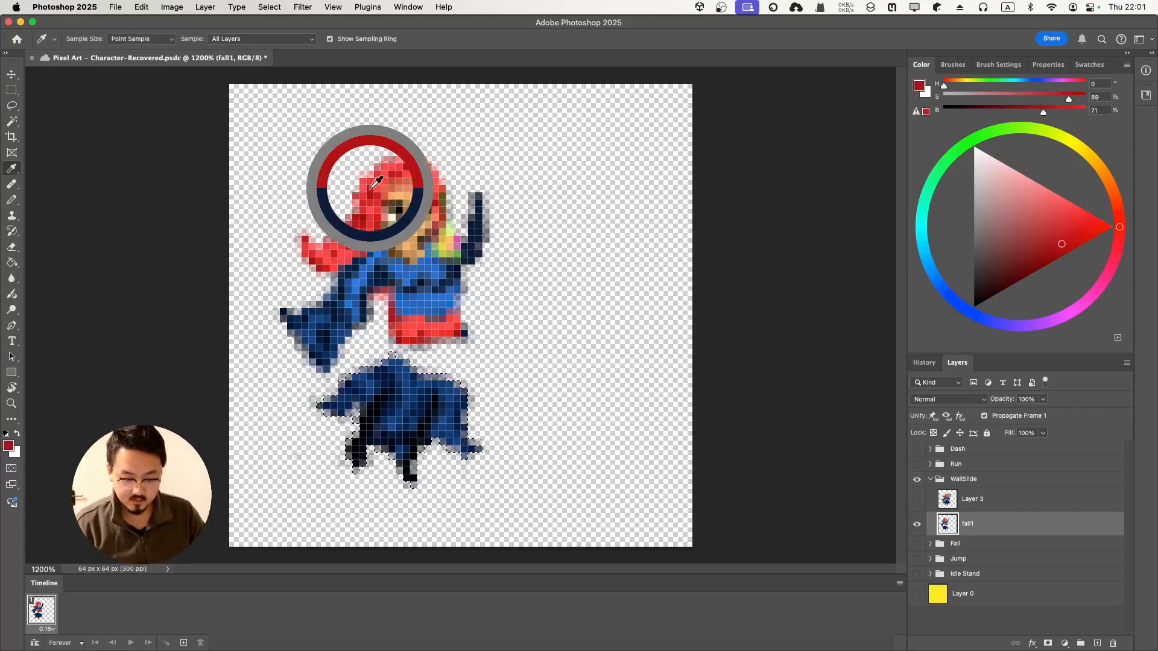
key(b)
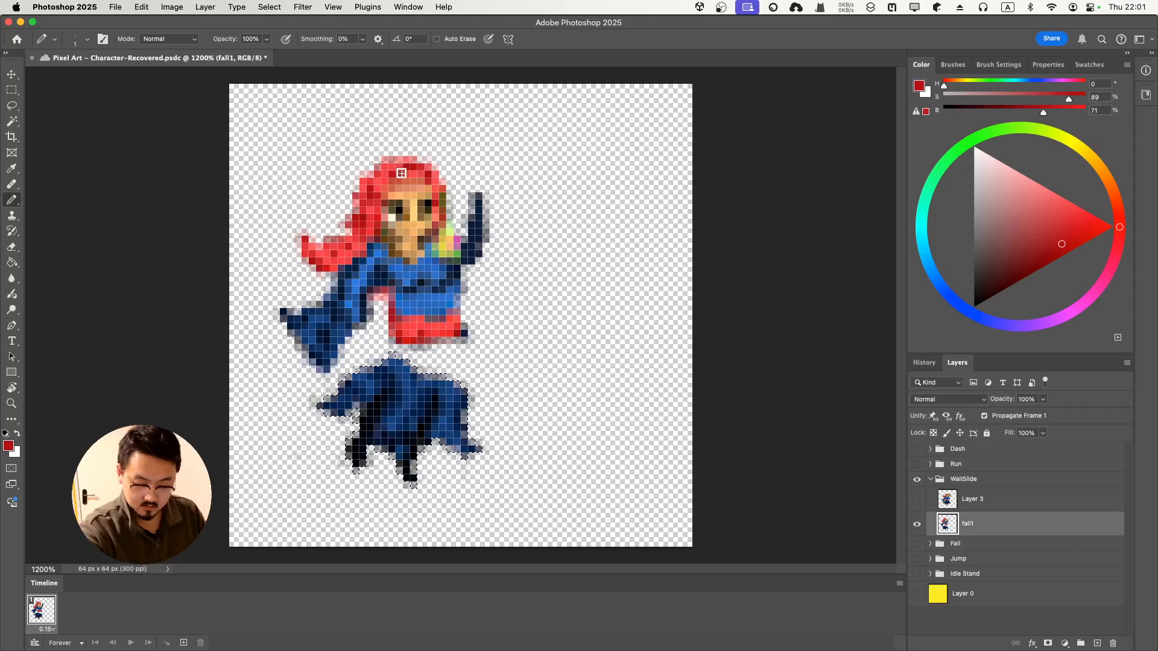
key(i)
click(394, 175)
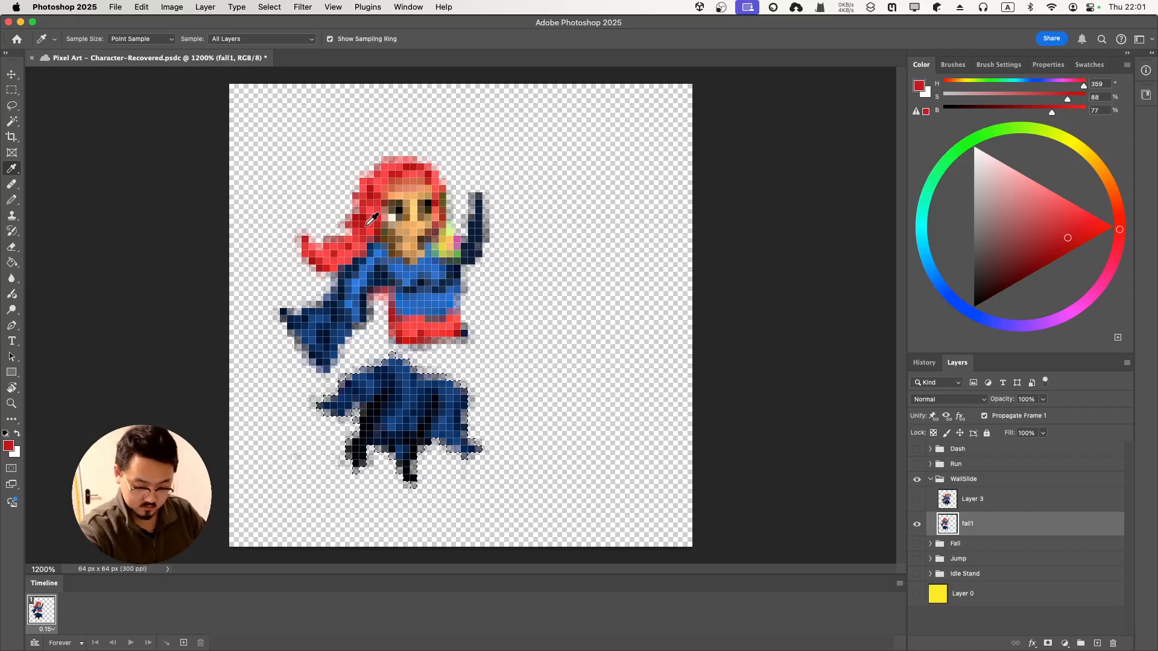
key(b)
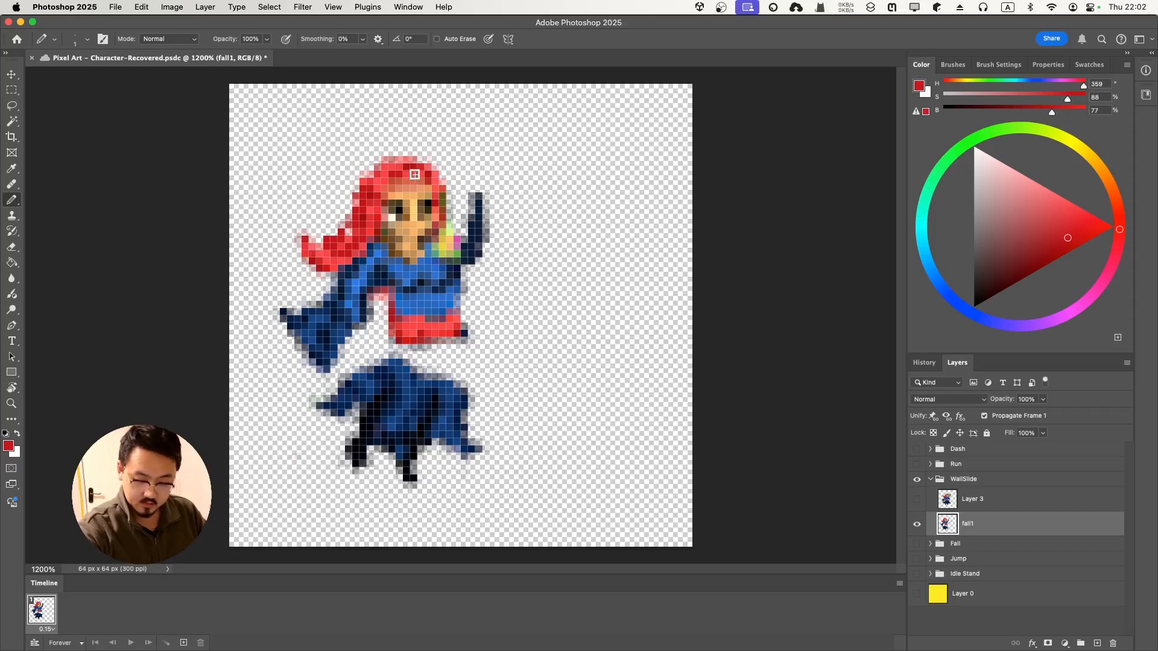
alt+click(378, 186)
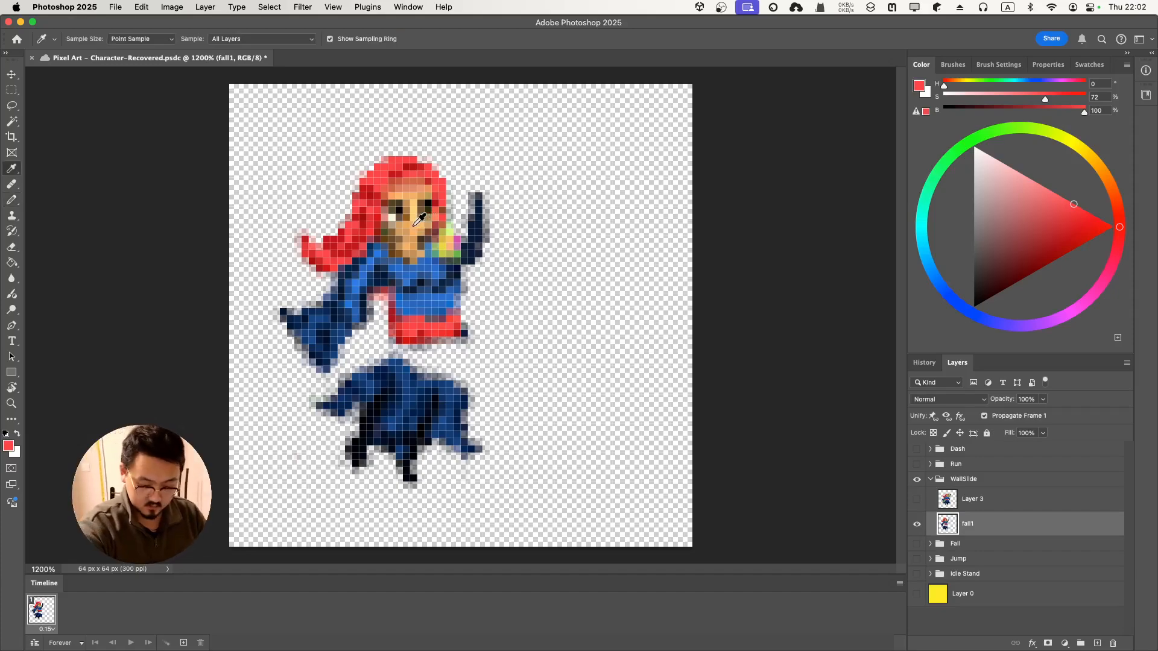
Repaint the face with the sampled skin tone, and the shoulder and raised arm with the tunic's sampled blues.
alt+click(418, 224)
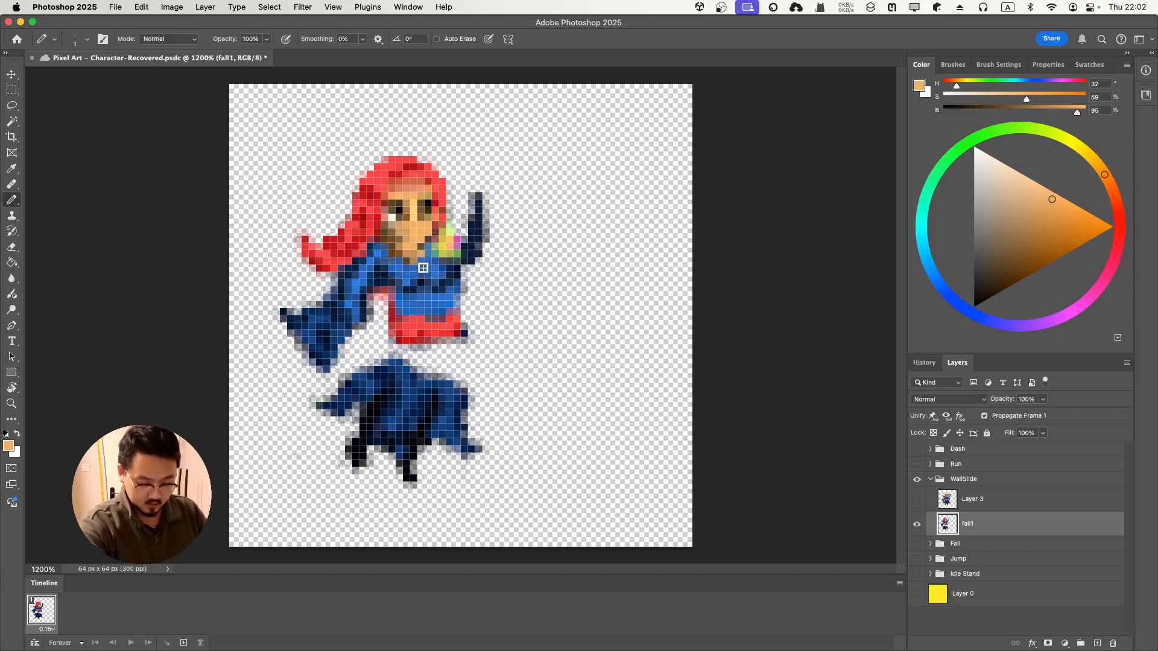
alt+click(364, 270)
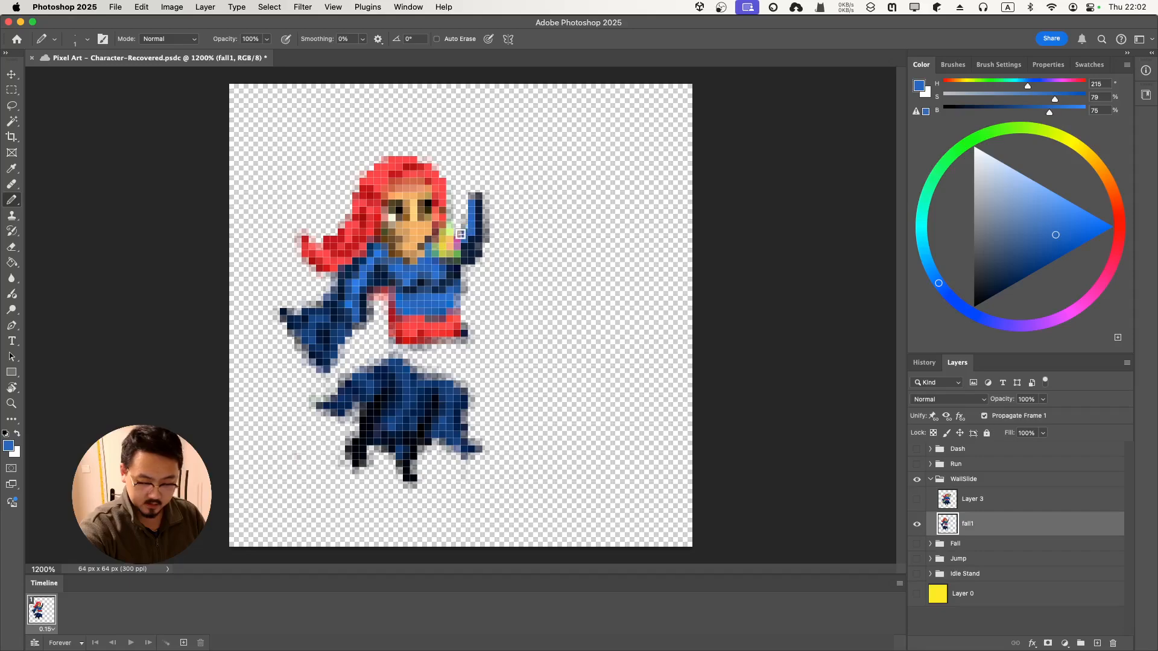
alt+click(438, 259)
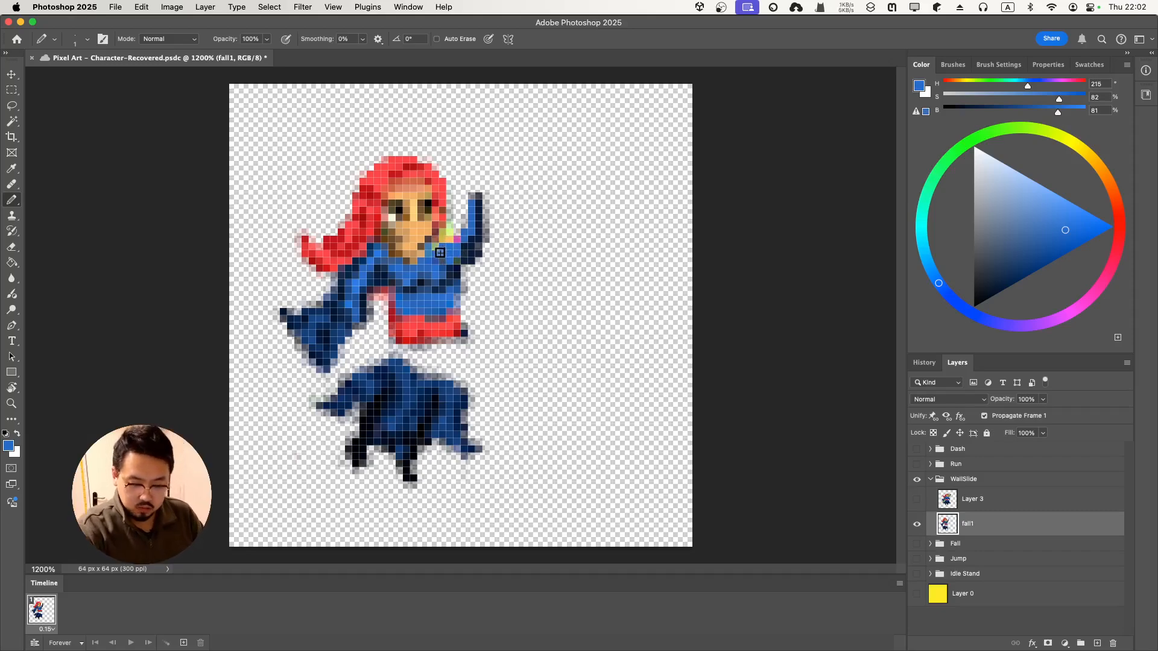
Paint over the green pixels beside the face with sampled light red, and shade the hair's edges with dark red.
key(i)
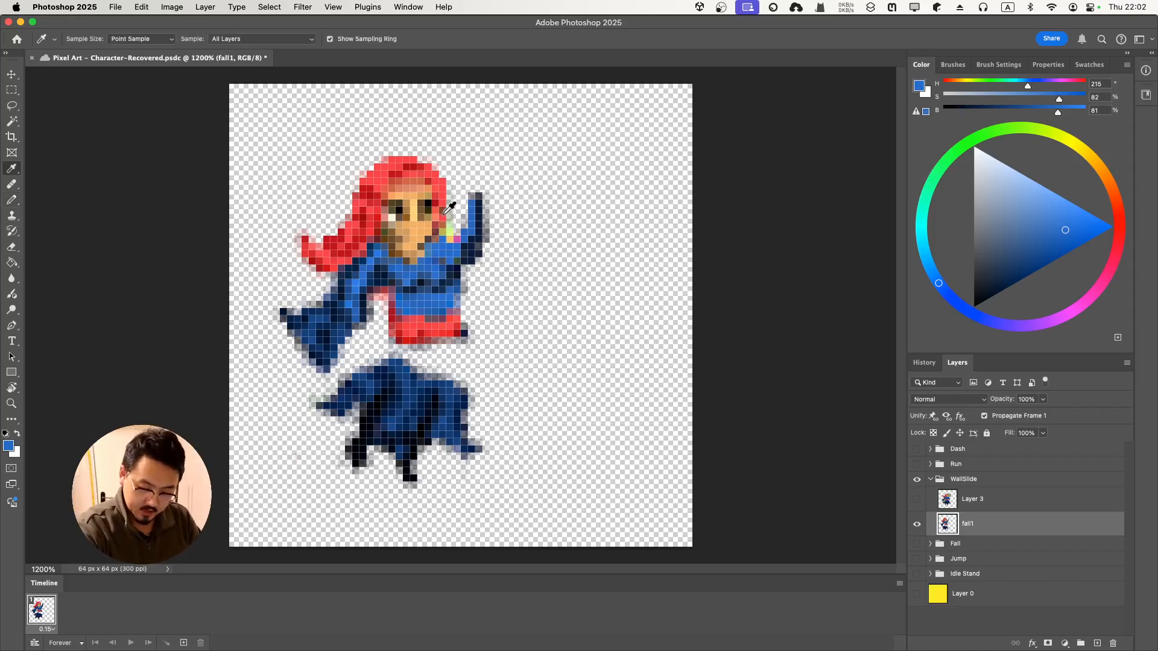
click(444, 212)
key(b)
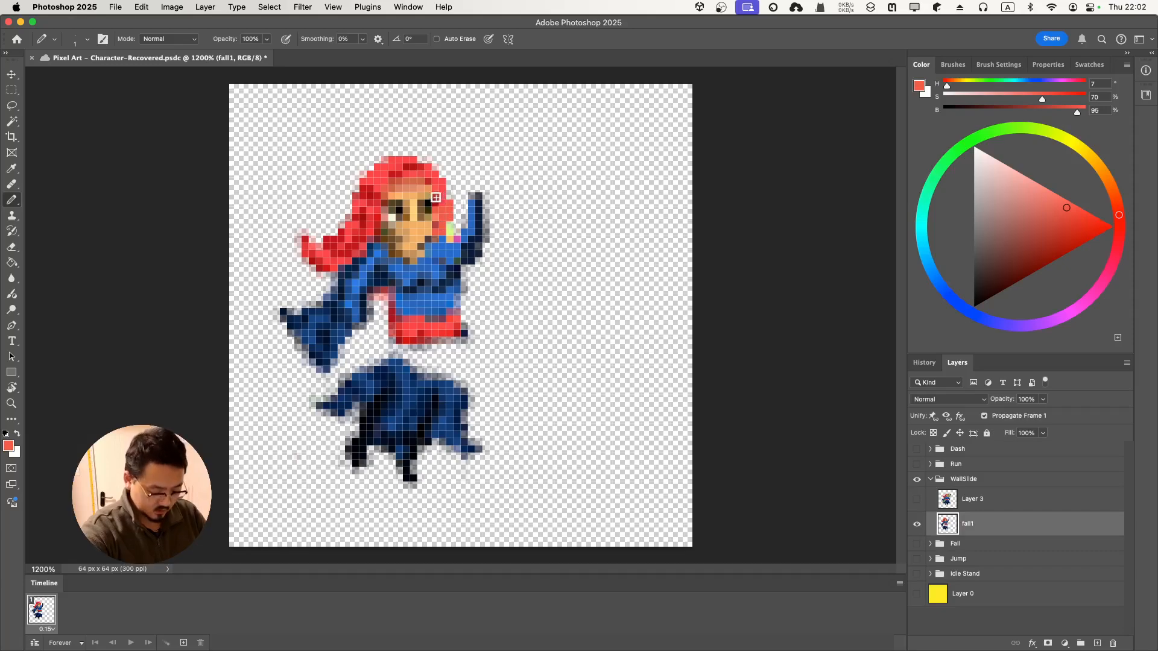
alt+click(410, 163)
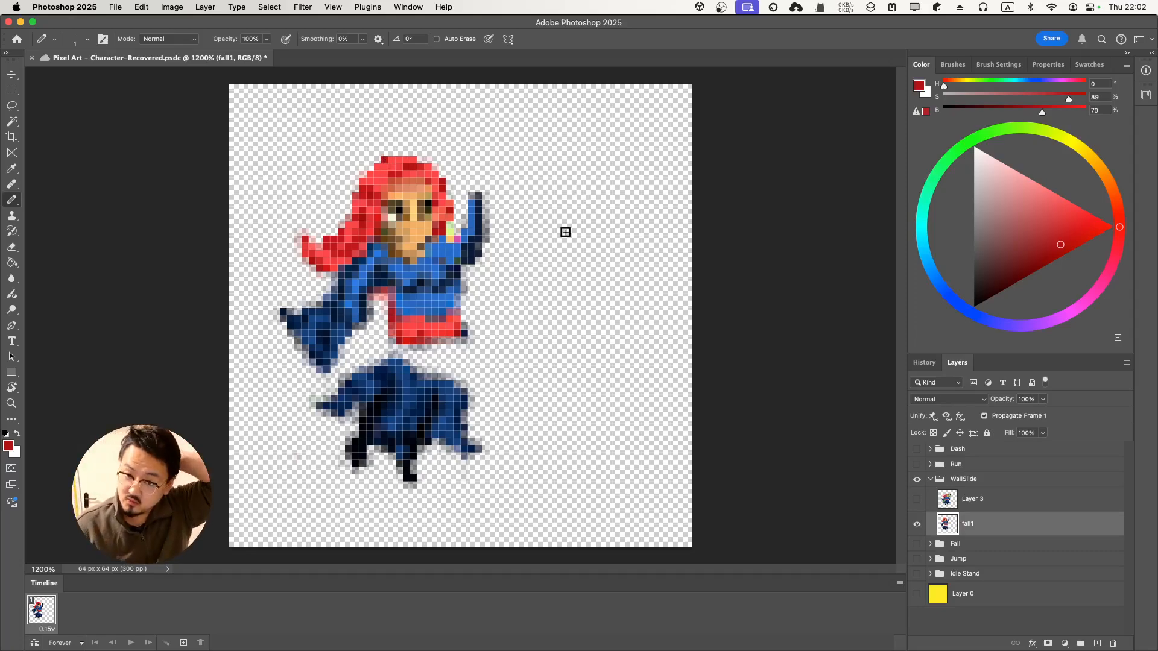
Erase the blurred pixels around the hair and lowered sleeve, and redraw the sleeve's edges with its sampled dark blues.
key(e)
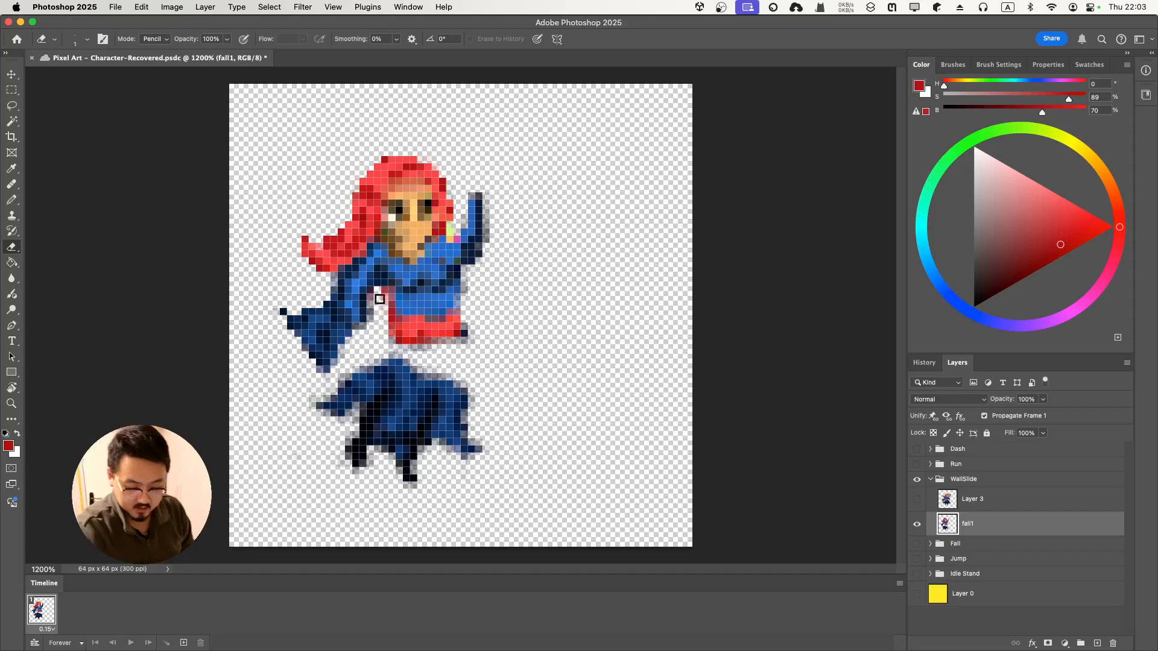
key(i)
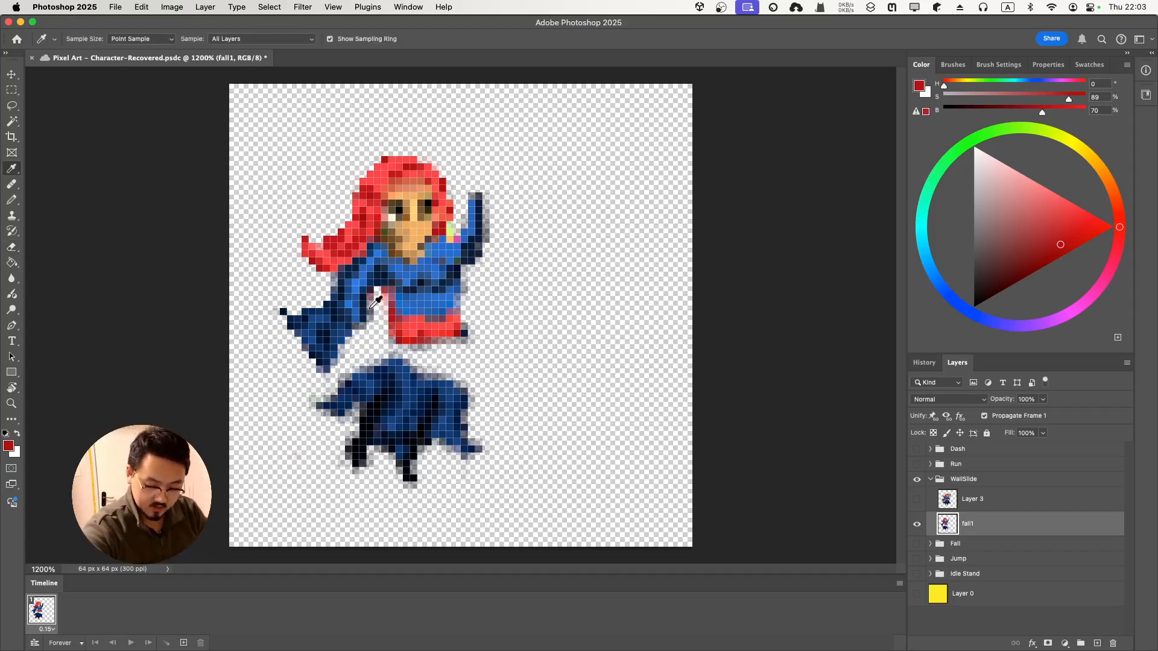
click(366, 302)
key(b)
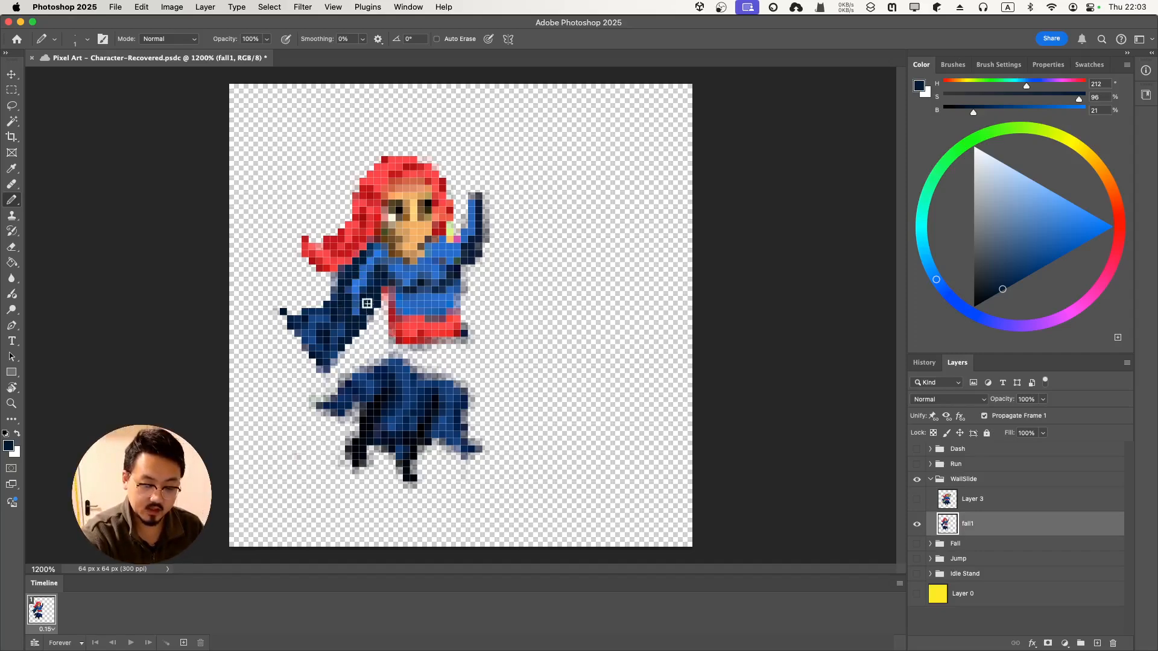
alt+click(349, 328)
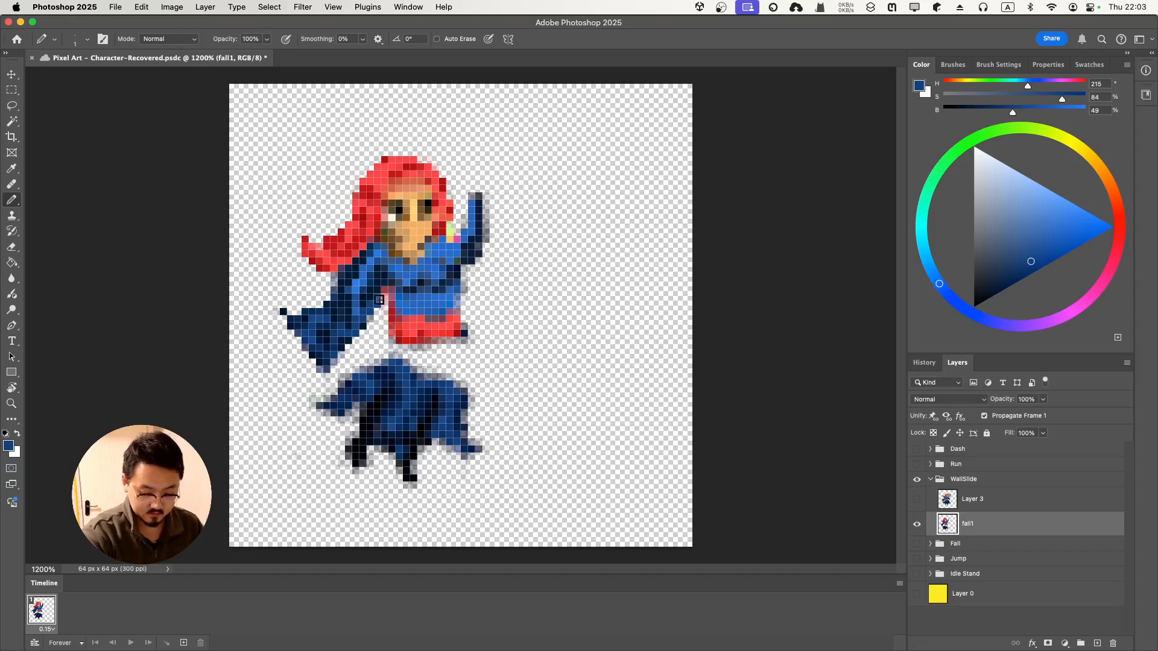
alt+click(355, 301)
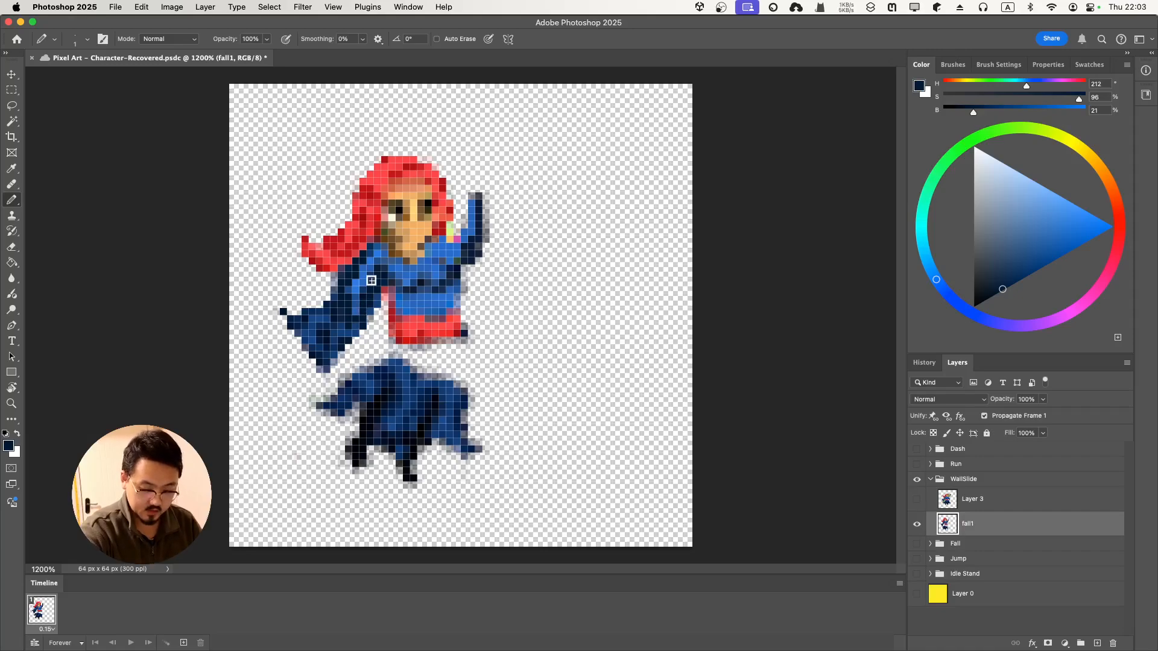
Erase the faint pixels below the red belt and extend the skirt up to the waist with its sampled navy blue.
key(e)
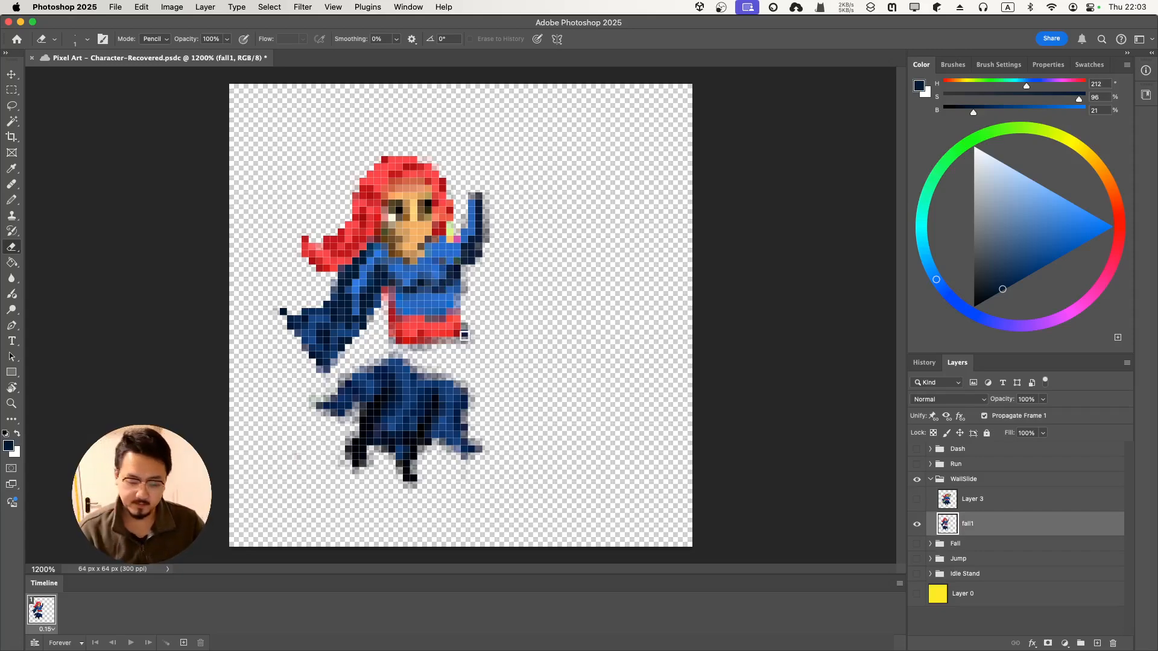
key(i)
click(422, 388)
key(b)
mouse_move(363, 377)
mouse_down()
mouse_move(399, 341)
mouse_move(428, 354)
mouse_move(422, 371)
mouse_move(430, 345)
mouse_move(444, 379)
mouse_up()
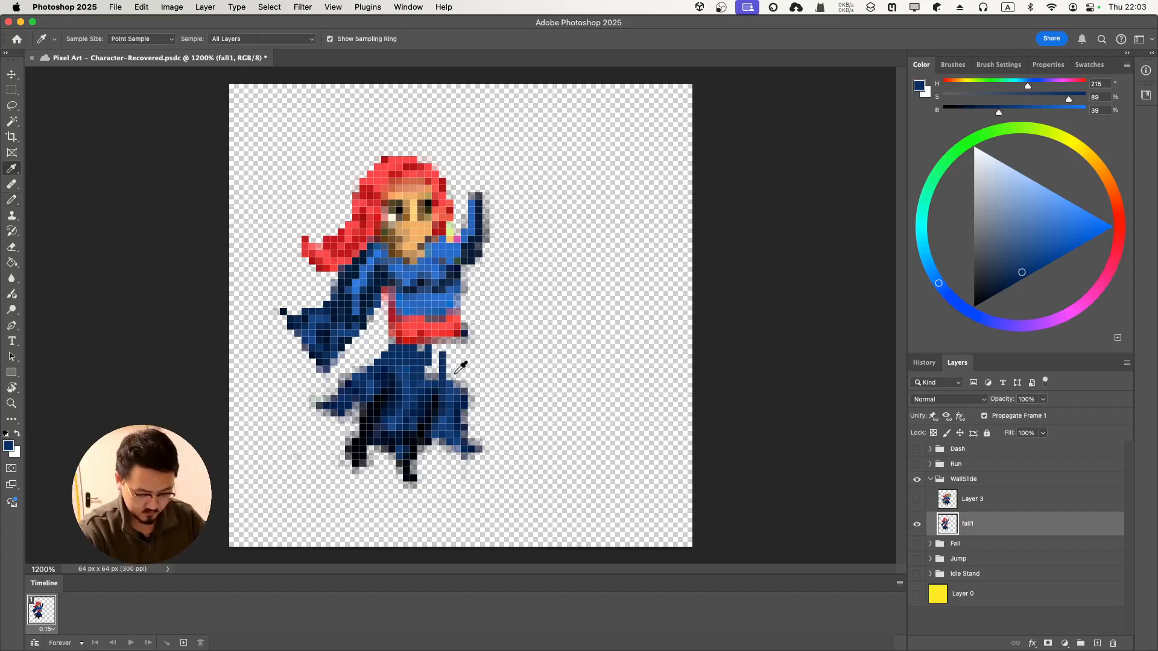
Fill in the skirt's front up to the belt with sampled blues, and extend its outer edge and tips in dark navy.
alt+click(456, 386)
mouse_move(449, 391)
mouse_down()
mouse_move(451, 356)
mouse_move(464, 394)
mouse_up()
alt+click(464, 394)
mouse_move(469, 383)
mouse_down()
mouse_move(464, 340)
mouse_move(462, 355)
mouse_up()
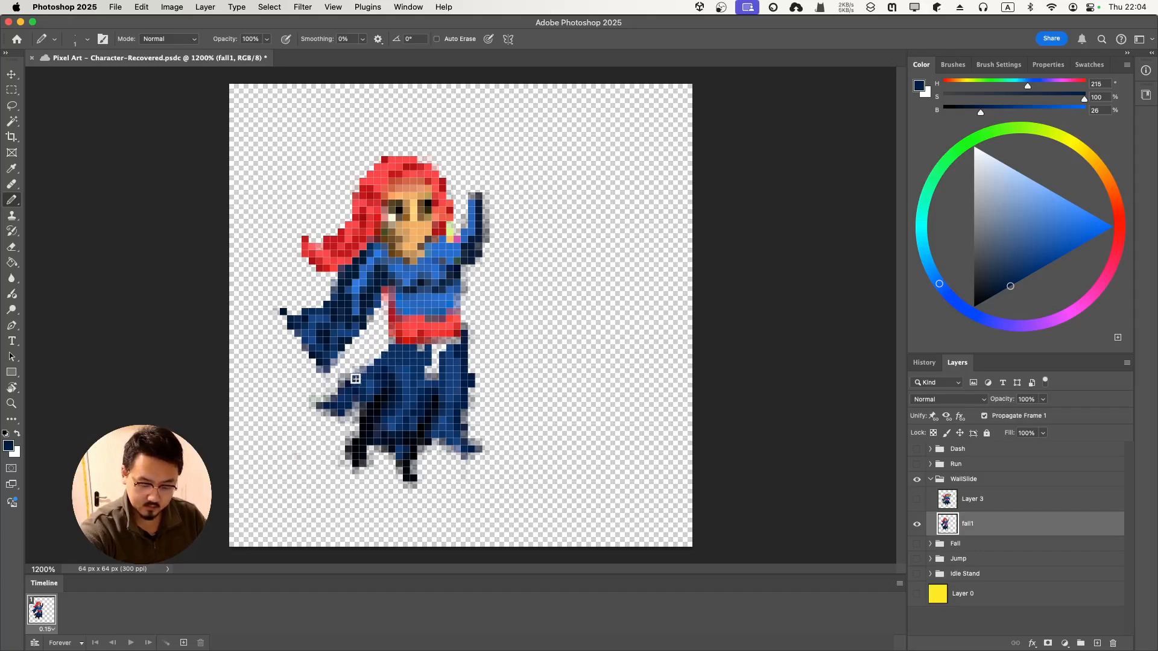
click(311, 405)
drag(471, 369, 470, 356)
mouse_move(465, 421)
mouse_down()
mouse_move(464, 397)
mouse_move(486, 450)
mouse_up()
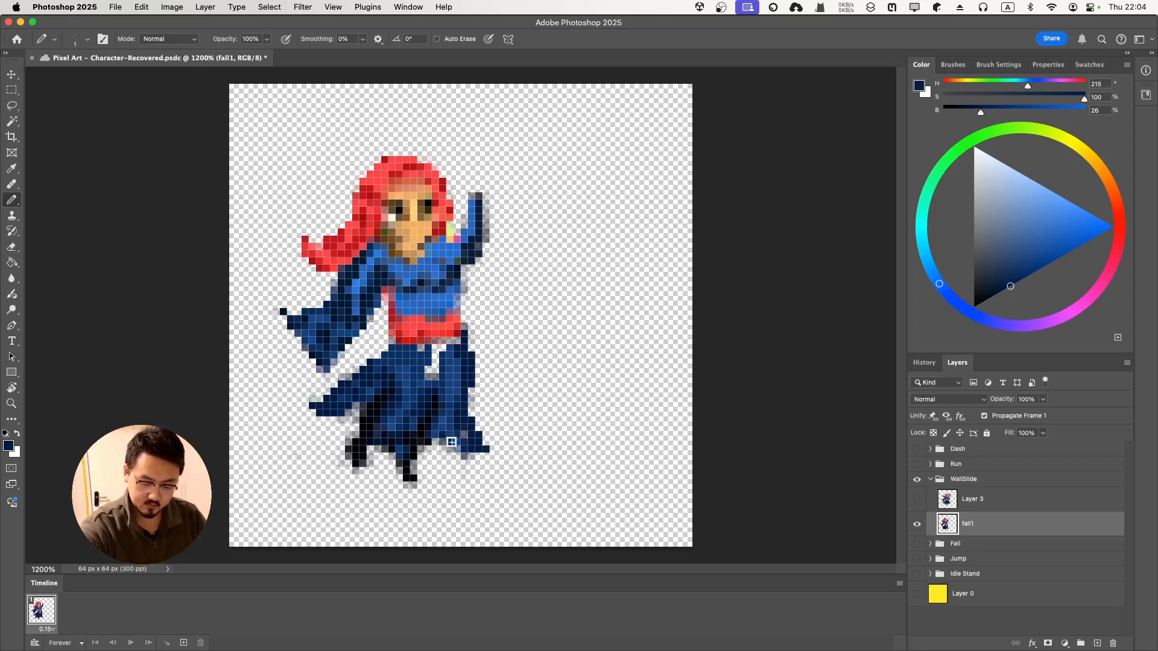
Shade the skirt's folds, hem, tips and feet with the sampled near-black navy.
alt+click(429, 425)
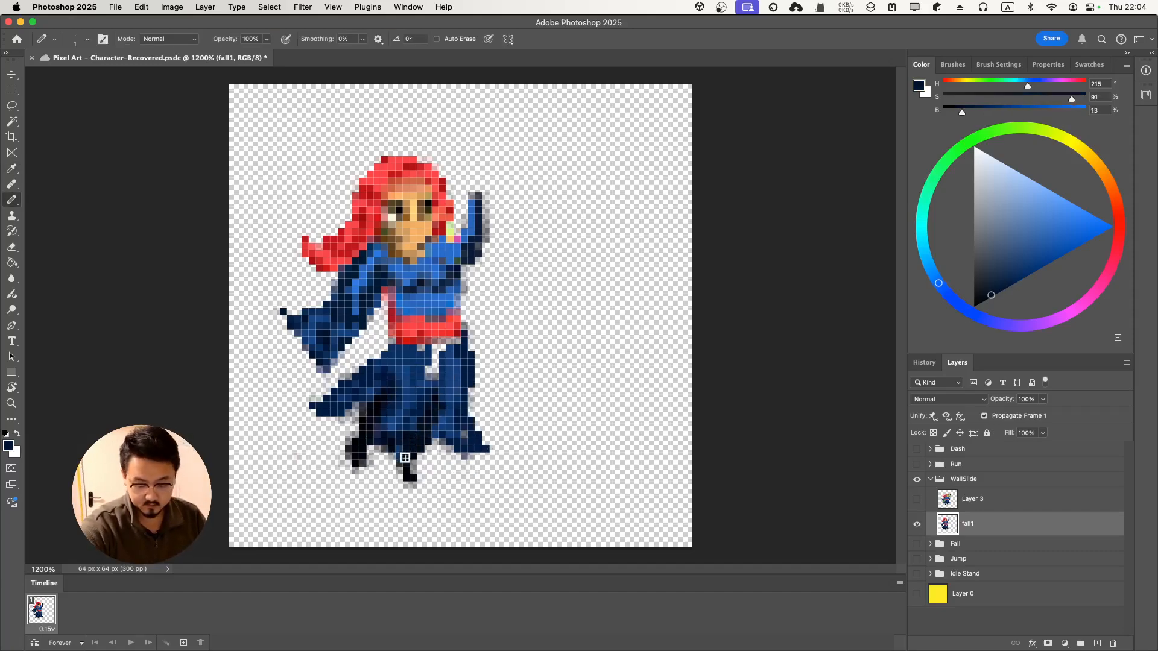
mouse_move(366, 434)
mouse_down()
mouse_move(353, 453)
mouse_move(363, 476)
mouse_move(373, 438)
mouse_up()
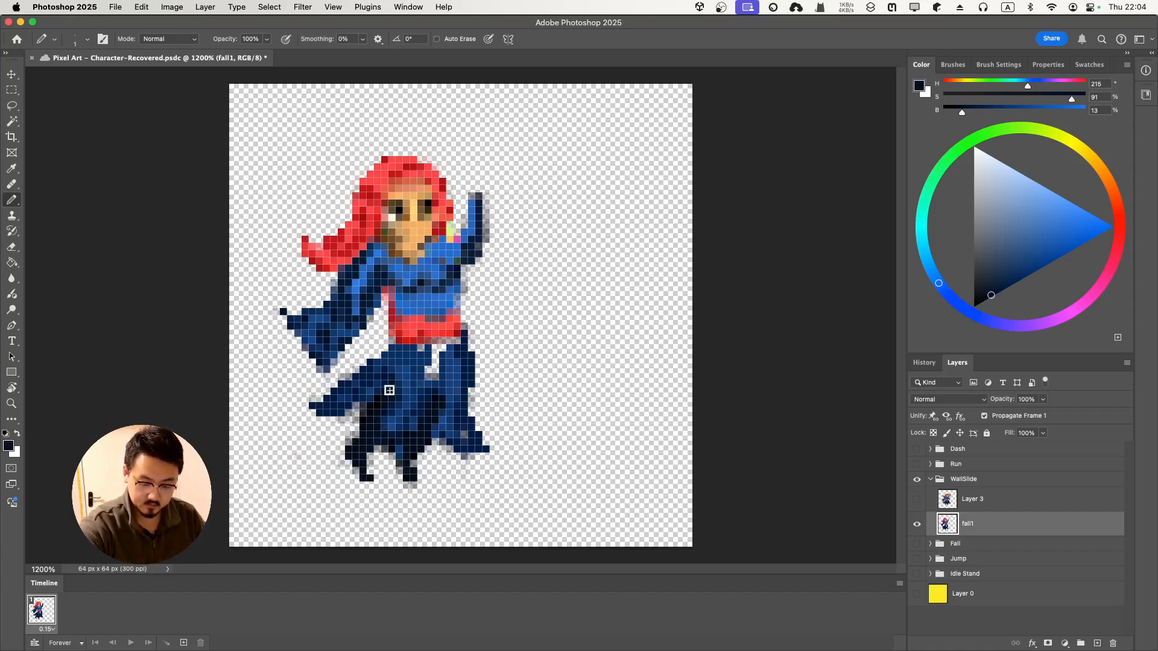
mouse_move(381, 363)
mouse_down()
mouse_move(399, 341)
mouse_move(421, 383)
mouse_up()
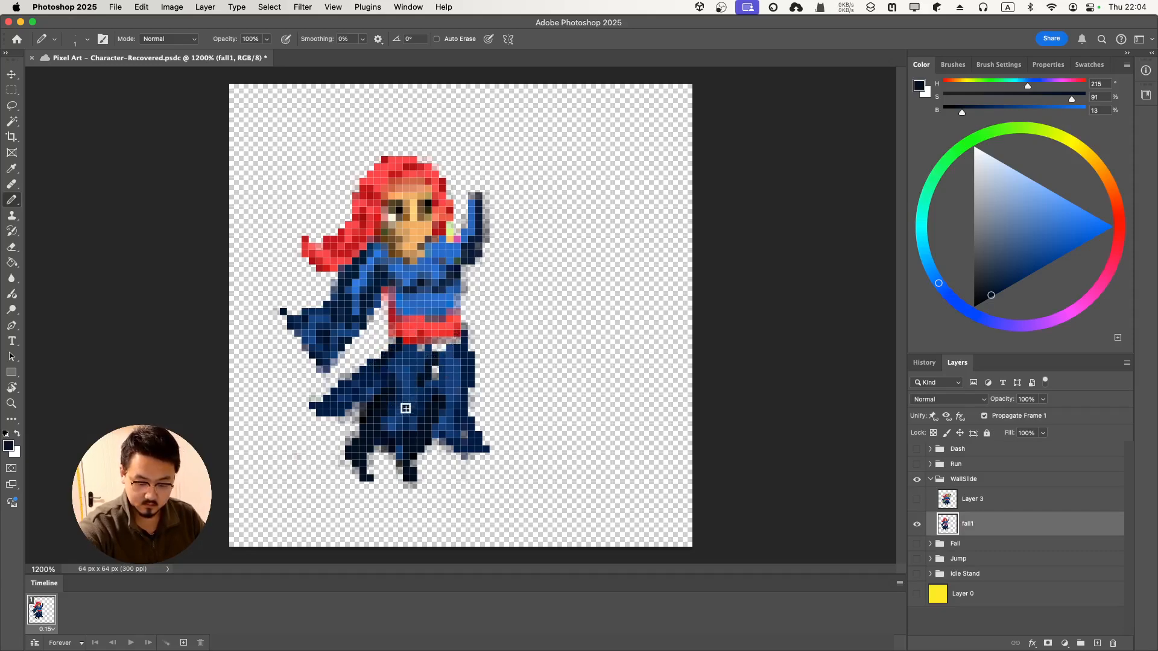
mouse_move(472, 439)
mouse_down()
mouse_move(438, 435)
mouse_move(482, 454)
mouse_up()
click(305, 405)
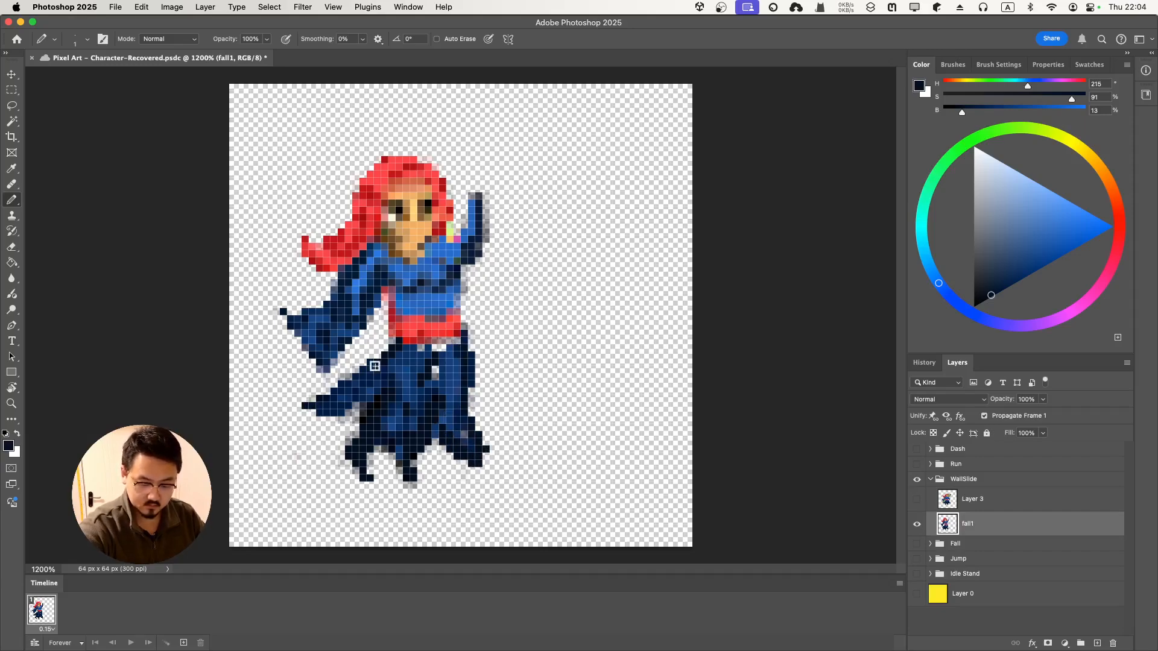
Fill the gap in the skirt below the waist with sampled navy blue, and shade the belt's edges with sampled dark red.
key(i)
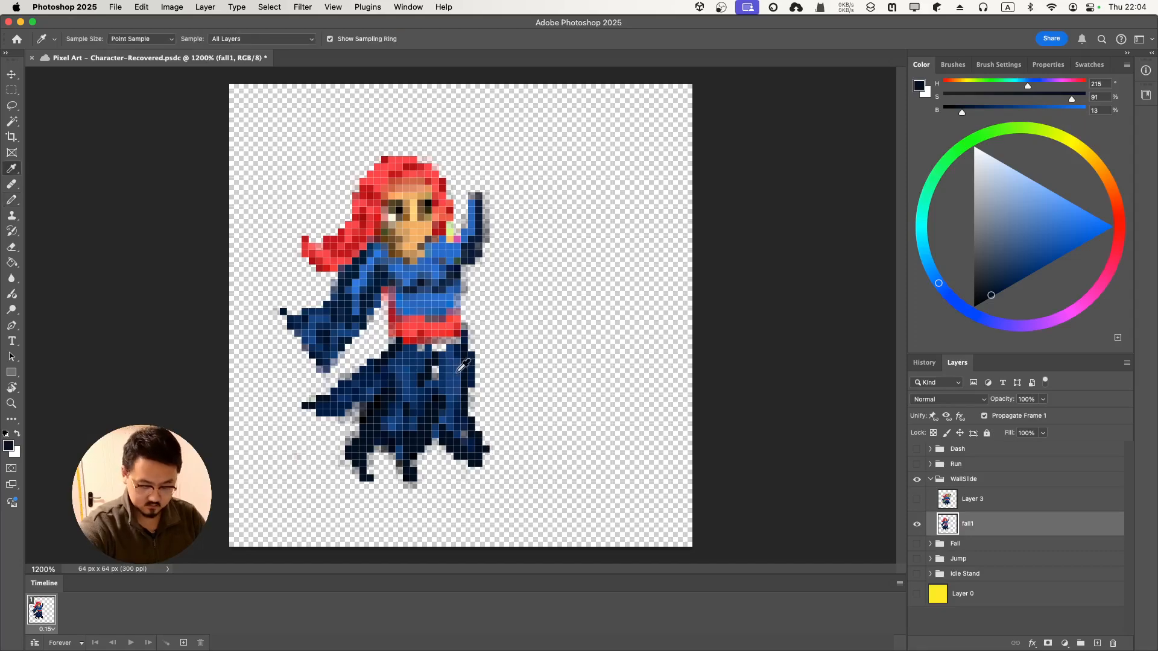
click(443, 374)
key(b)
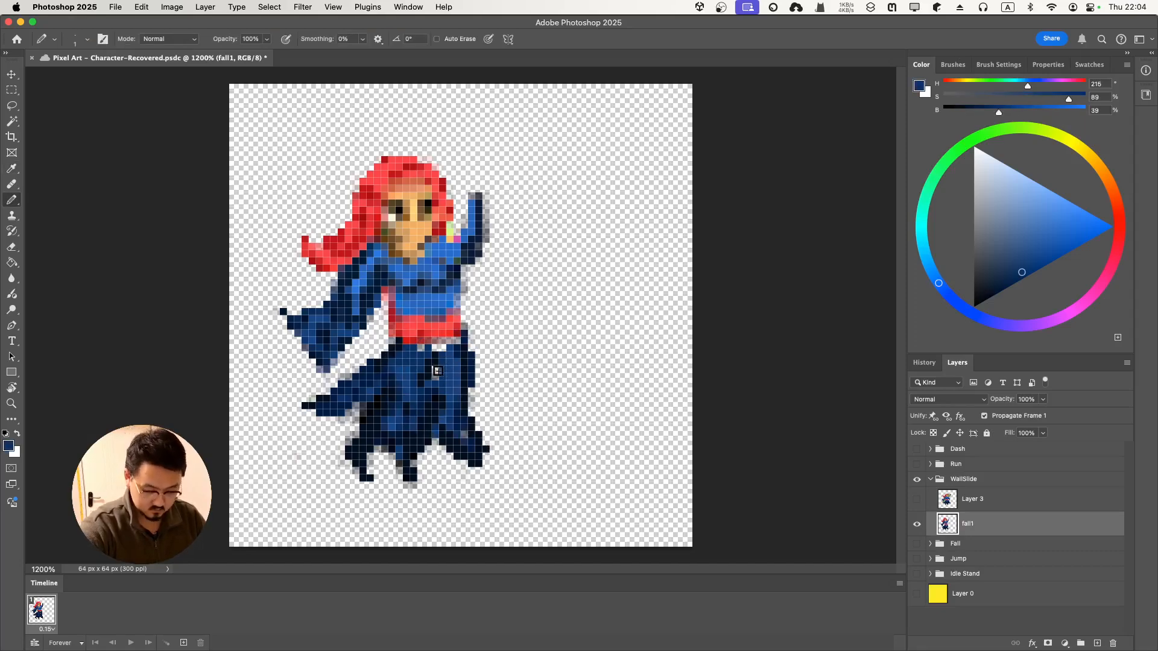
key(i)
click(459, 333)
key(b)
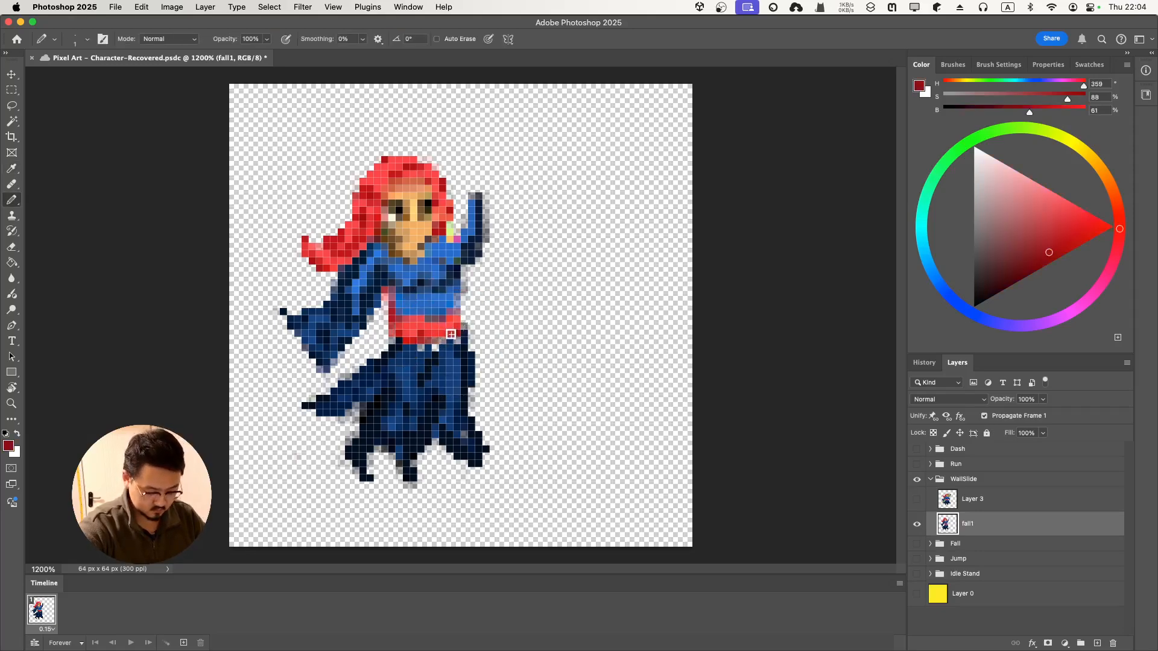
drag(440, 344, 392, 334)
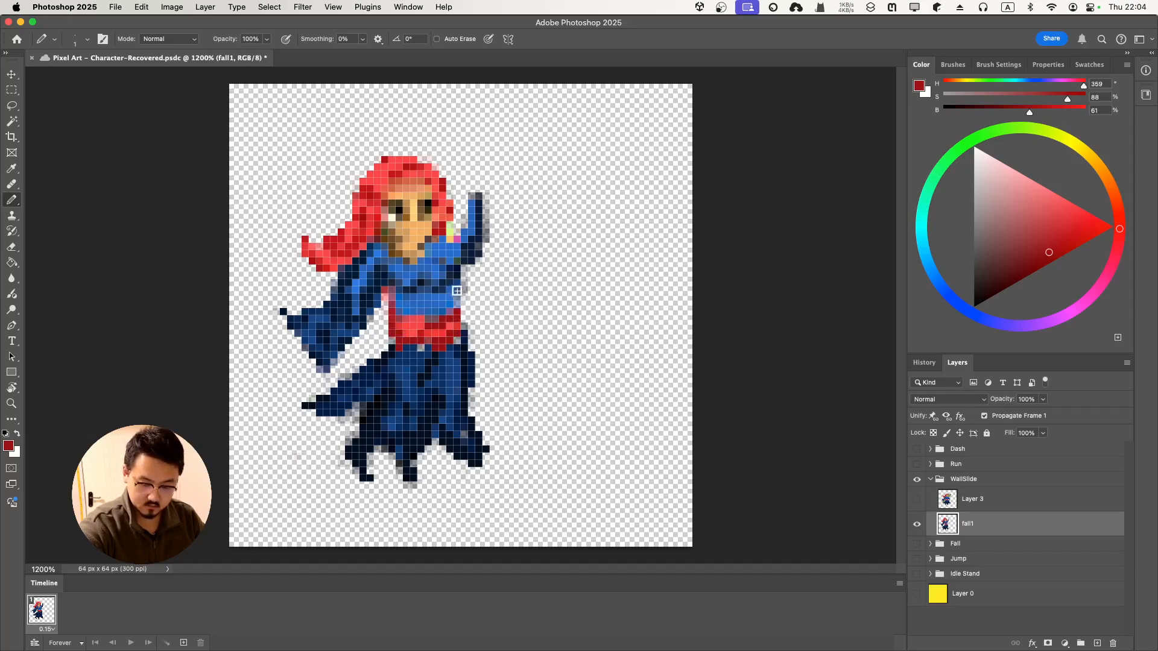
Try shading the lower tunic with the skirt's sampled navy blue, and undo those strokes.
key(i)
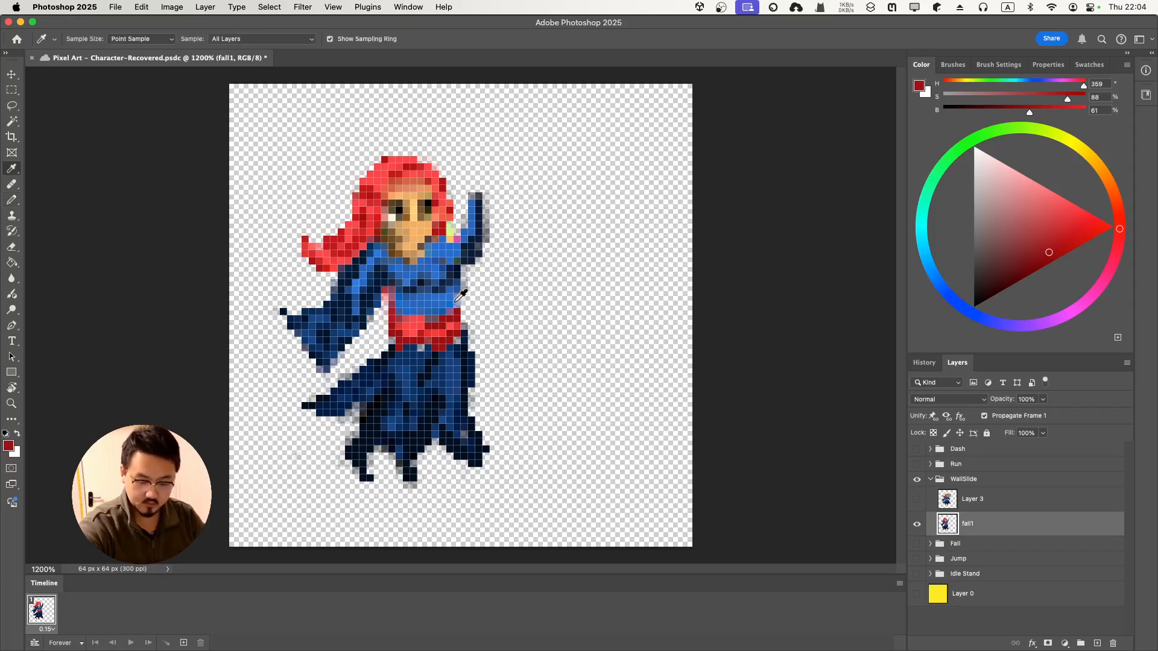
click(451, 374)
key(b)
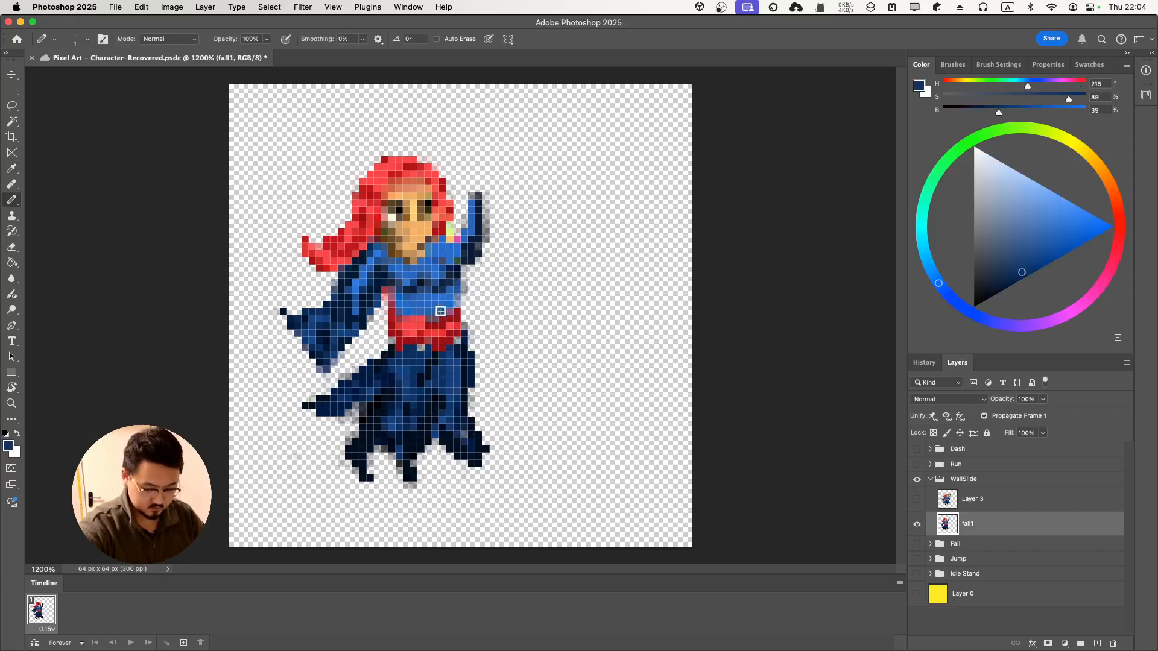
mouse_move(428, 306)
mouse_down()
mouse_move(460, 274)
mouse_move(399, 304)
mouse_up()
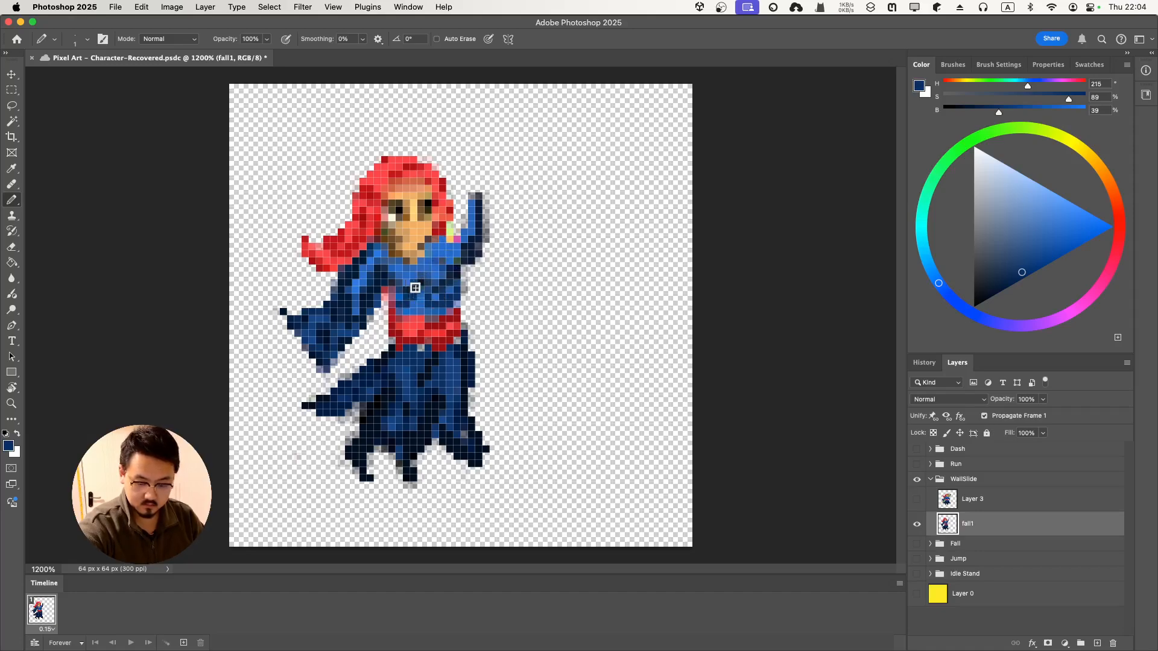
key(super+z)
key(super+z)
key(super+z)
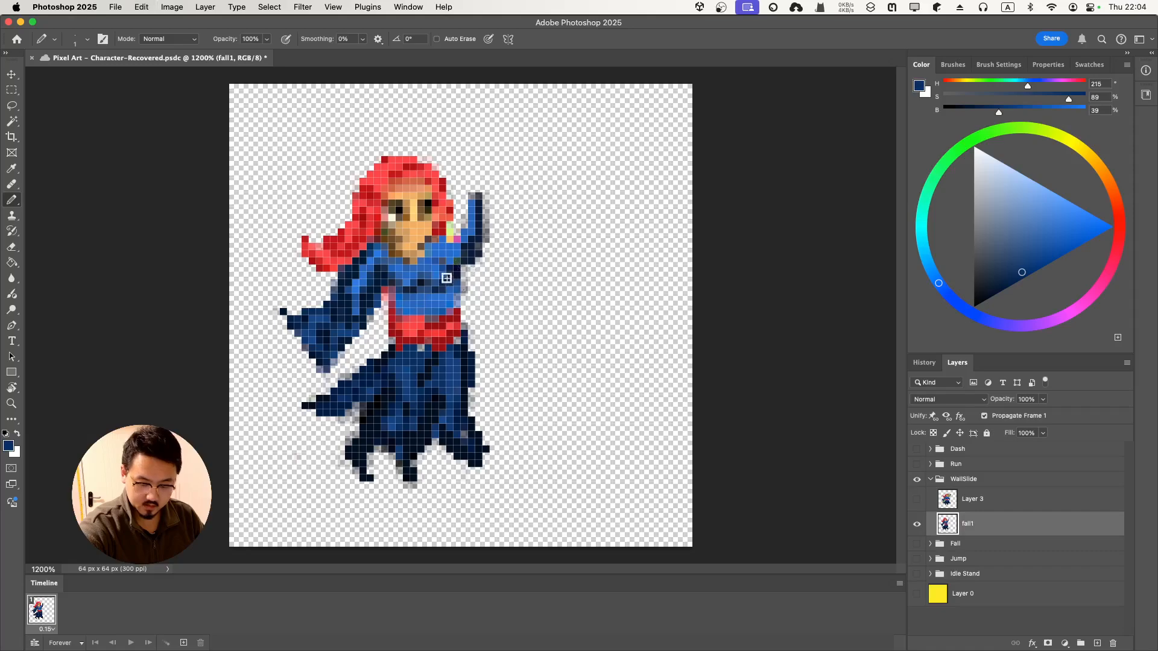
Shade the tunic's folds and thicken the raised arm with the lighter blue sampled from the top of the skirt.
key(i)
click(452, 352)
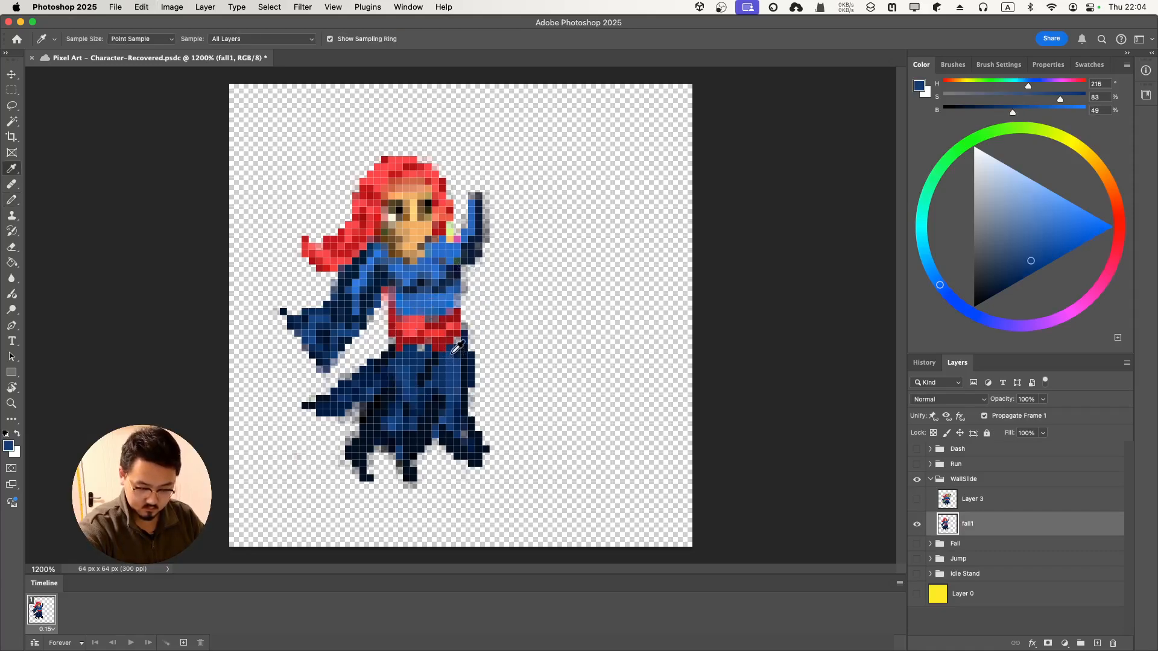
key(b)
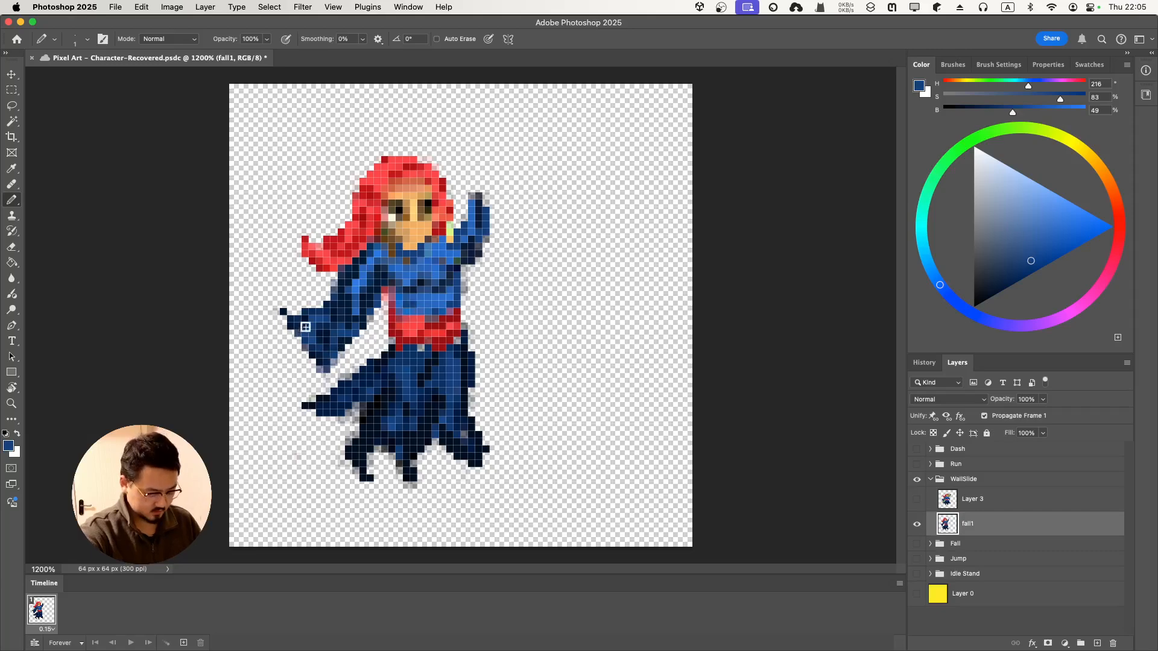
Erase the flared end of the lowered sleeve, leaving only the upper part of the arm.
key(e)
mouse_move(282, 311)
mouse_down()
mouse_move(363, 249)
mouse_move(297, 341)
mouse_move(310, 358)
mouse_move(344, 345)
mouse_move(398, 273)
mouse_move(327, 355)
mouse_move(329, 304)
mouse_up()
drag(319, 350, 326, 368)
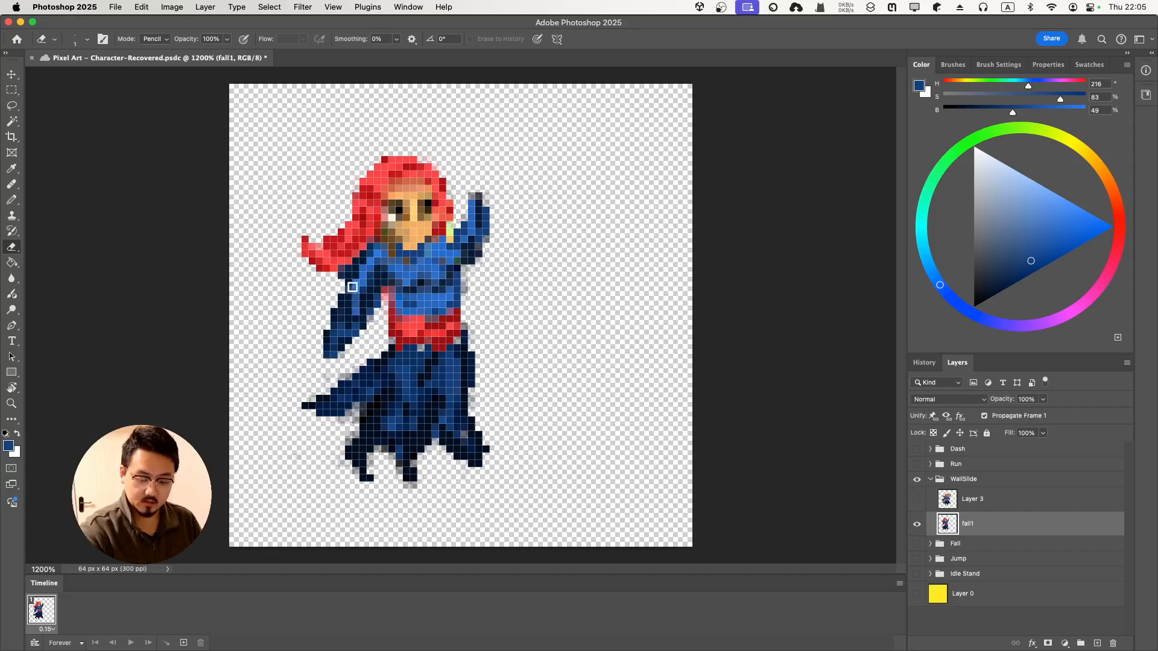
drag(323, 302, 331, 330)
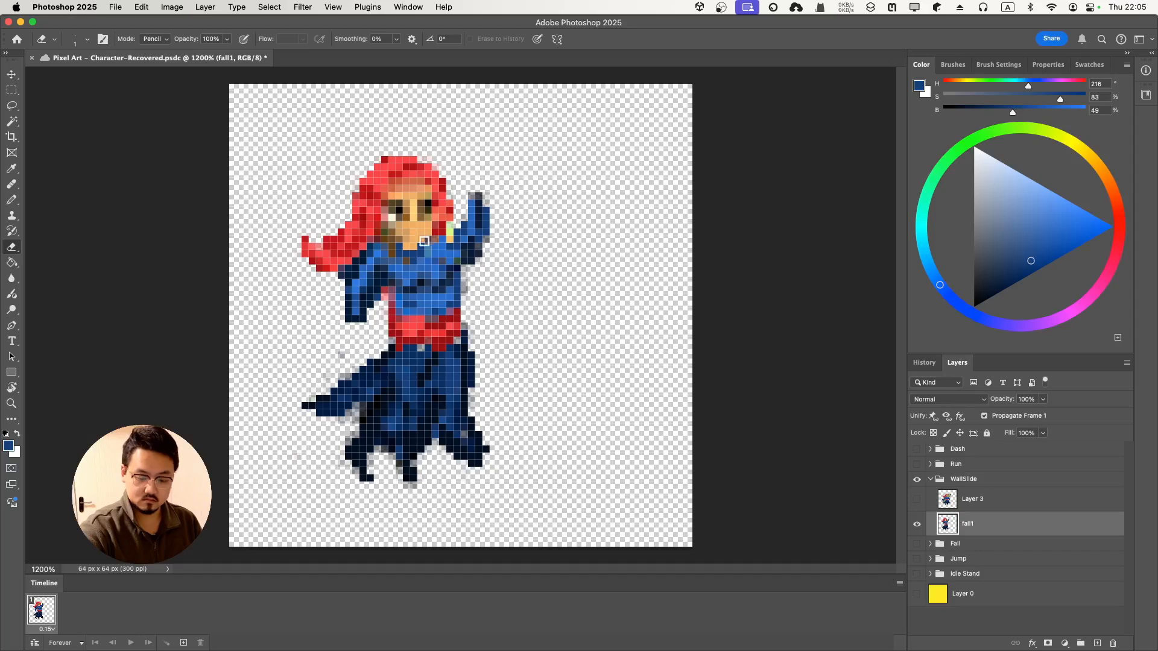
Redraw the lowered arm hanging straight down with the sleeve's sampled blue, and outline it in sampled dark navy.
key(u)
key(b)
alt+click(357, 303)
drag(354, 311, 354, 319)
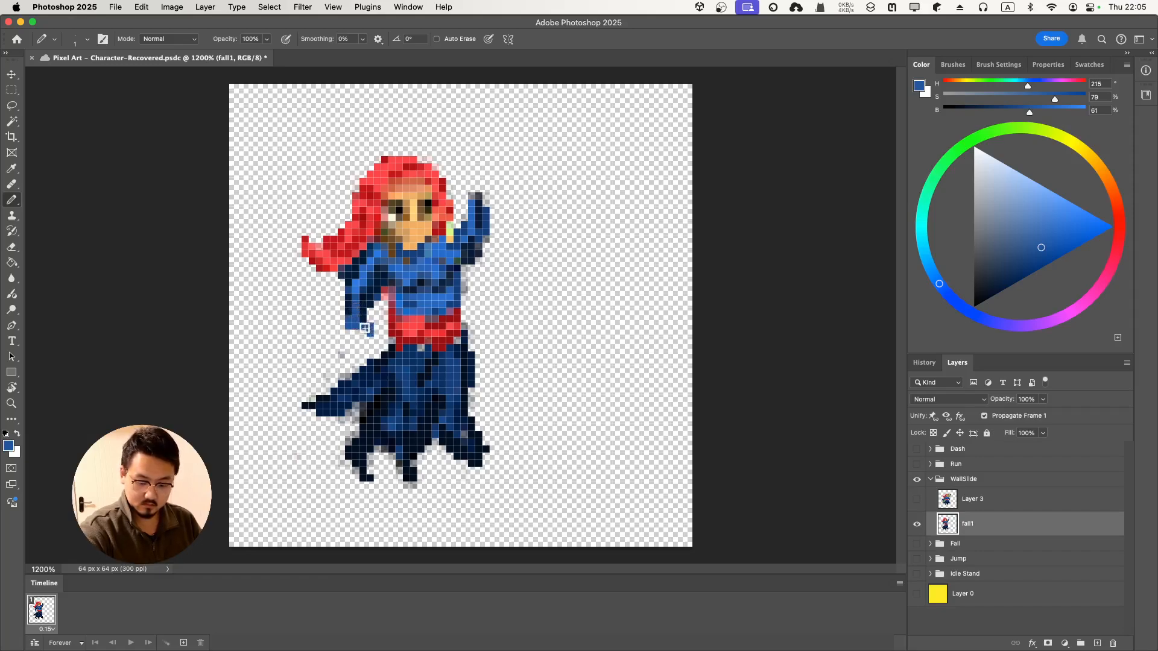
key(i)
click(352, 316)
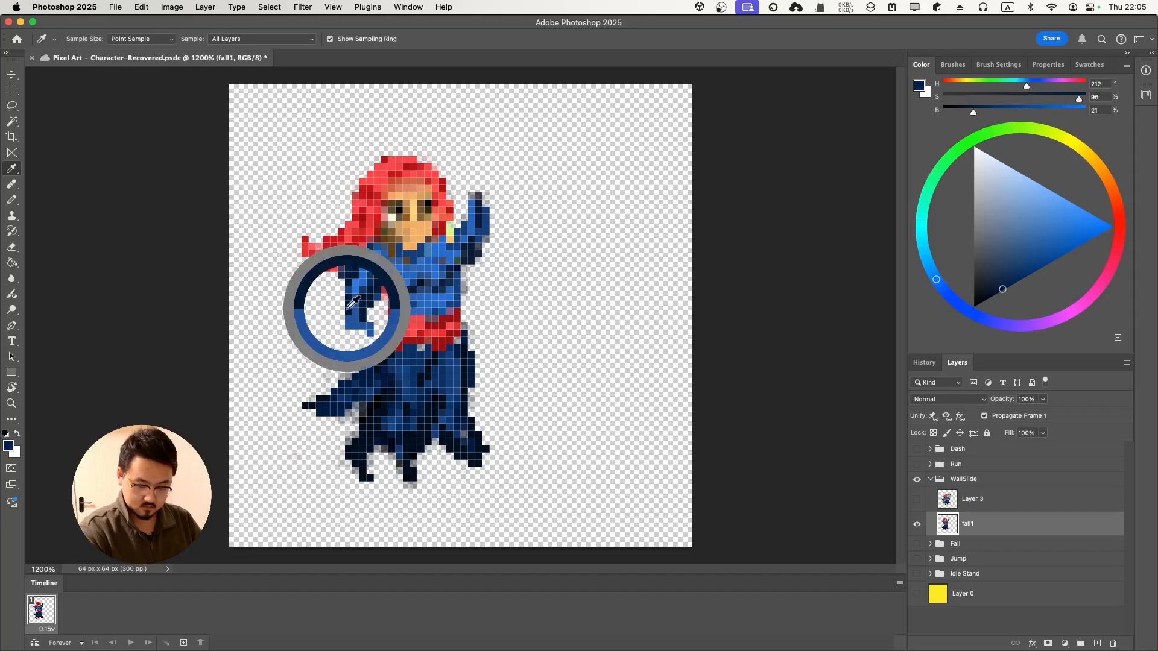
key(b)
drag(350, 320, 371, 332)
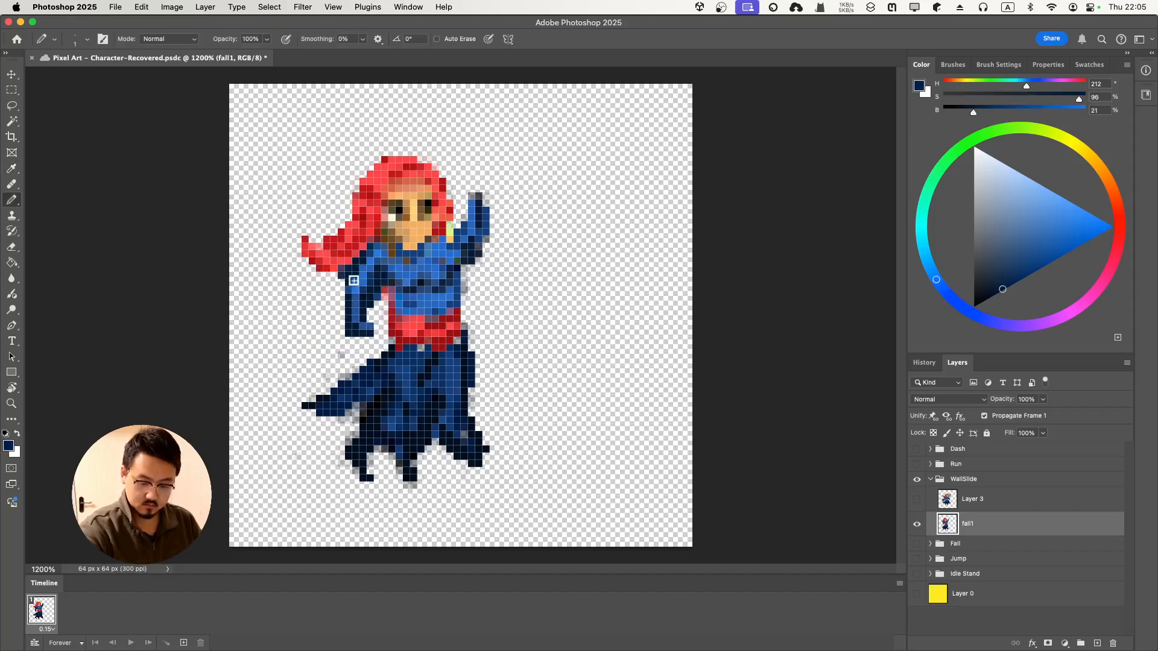
mouse_move(350, 285)
mouse_down()
mouse_move(366, 320)
mouse_move(383, 297)
mouse_move(369, 326)
mouse_up()
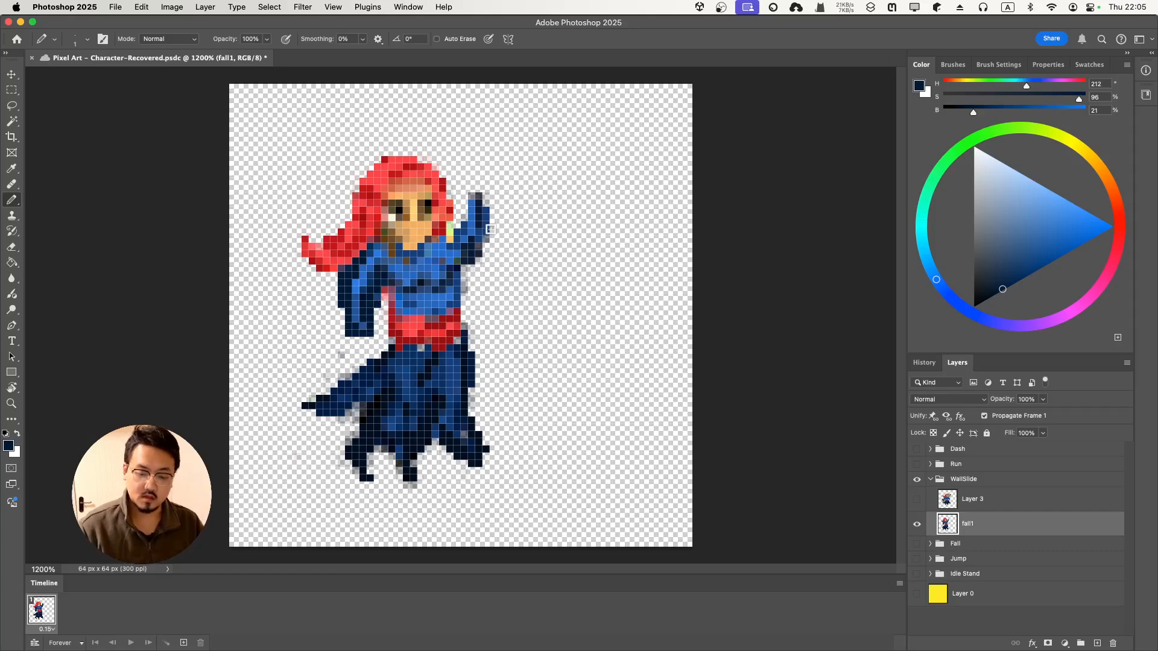
Draw a dark navy block as the raised arm's hand, and widen the forearm below it with sampled mid blue.
drag(472, 197, 486, 205)
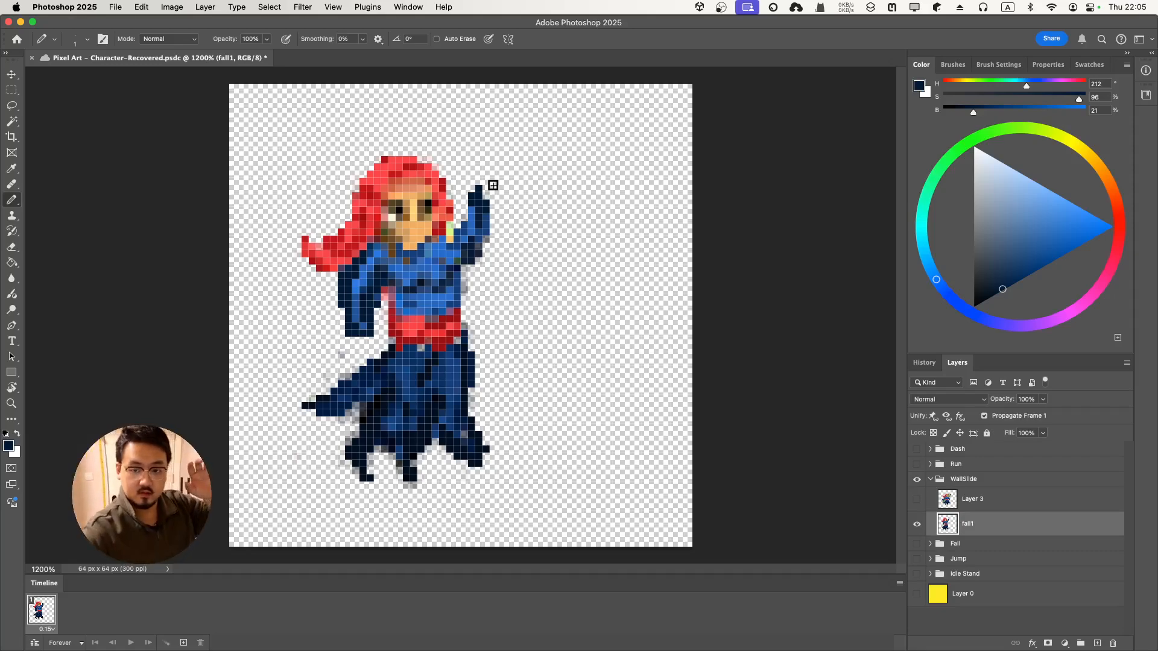
mouse_move(485, 195)
mouse_down()
mouse_move(491, 184)
mouse_move(491, 211)
mouse_up()
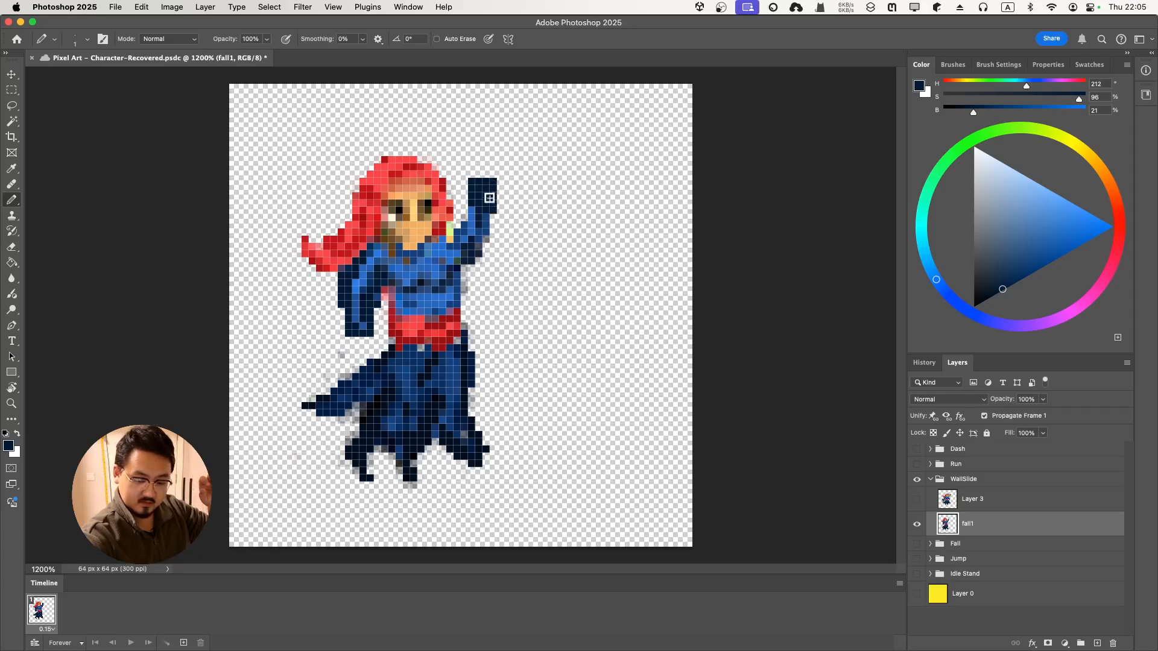
key(i)
click(489, 214)
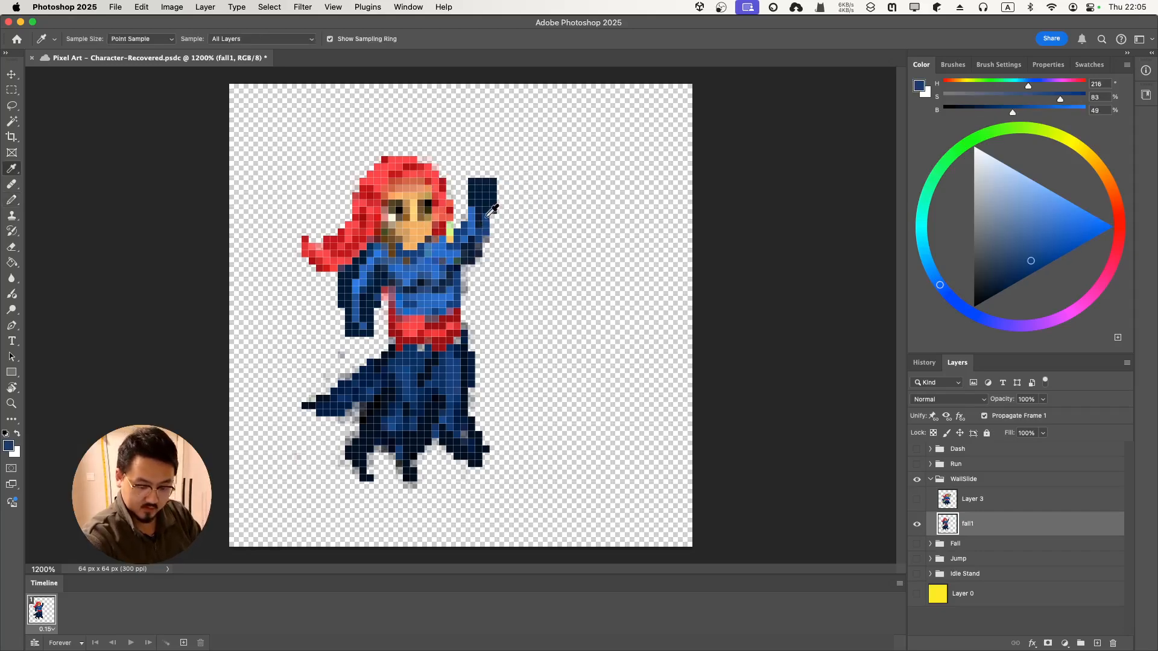
key(b)
mouse_move(487, 210)
mouse_down()
mouse_move(480, 199)
mouse_move(478, 218)
mouse_move(492, 196)
mouse_up()
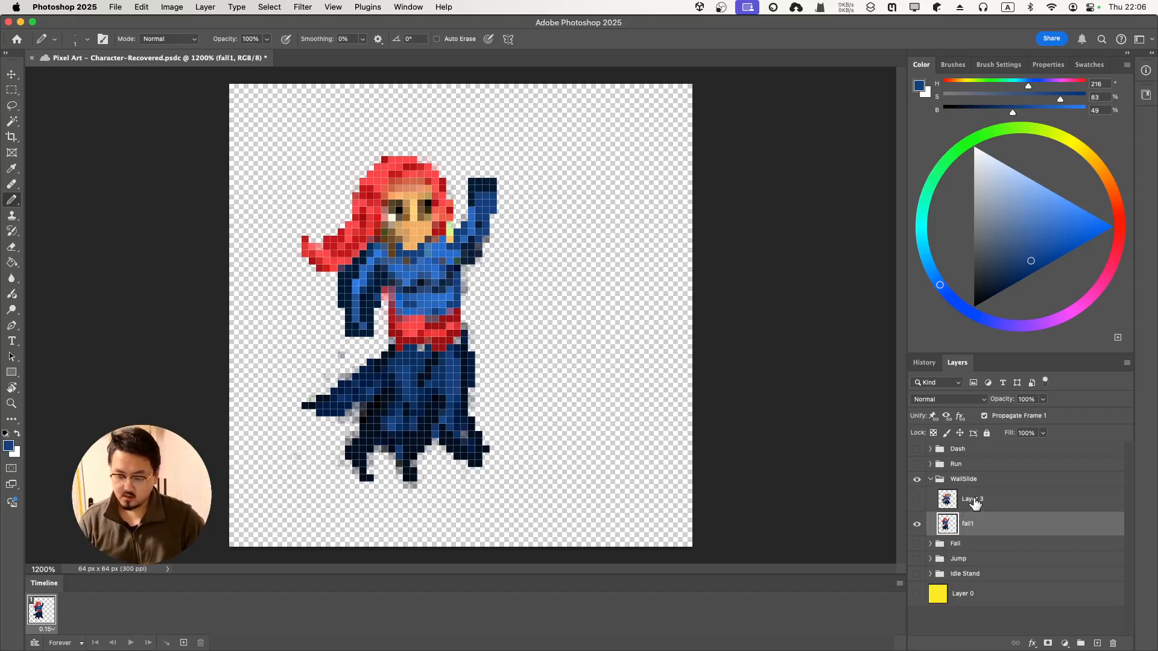
Duplicate the fall1 layer in the WallSlide group, hide the copy, and make the original fall1 active again.
right_click(960, 529)
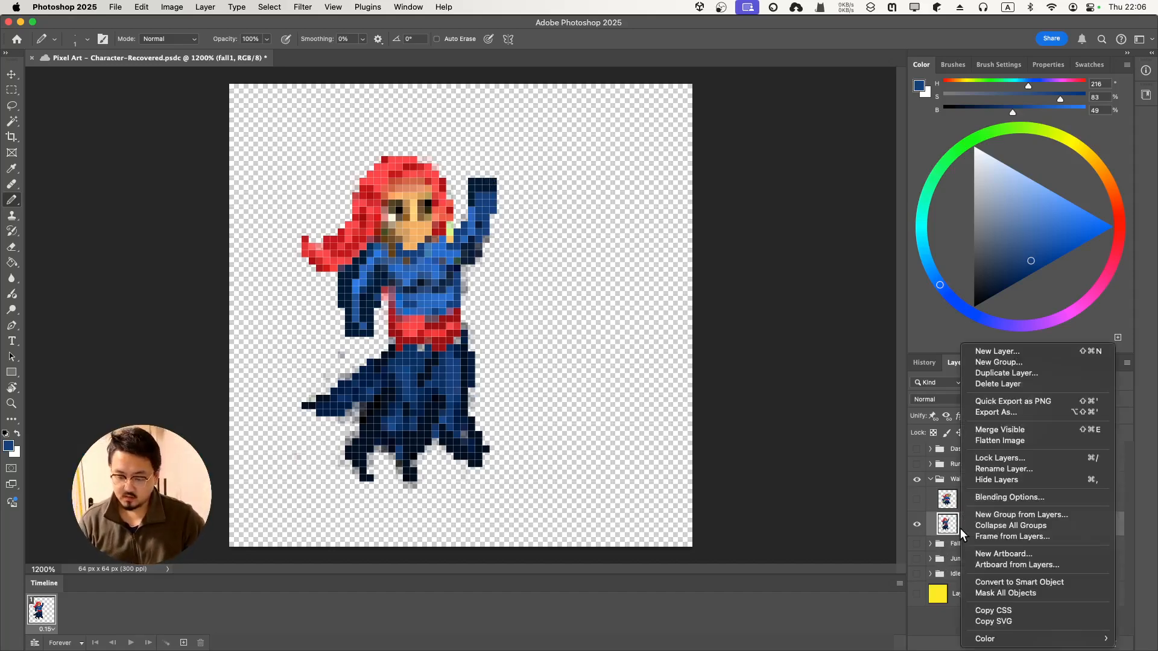
click(1041, 374)
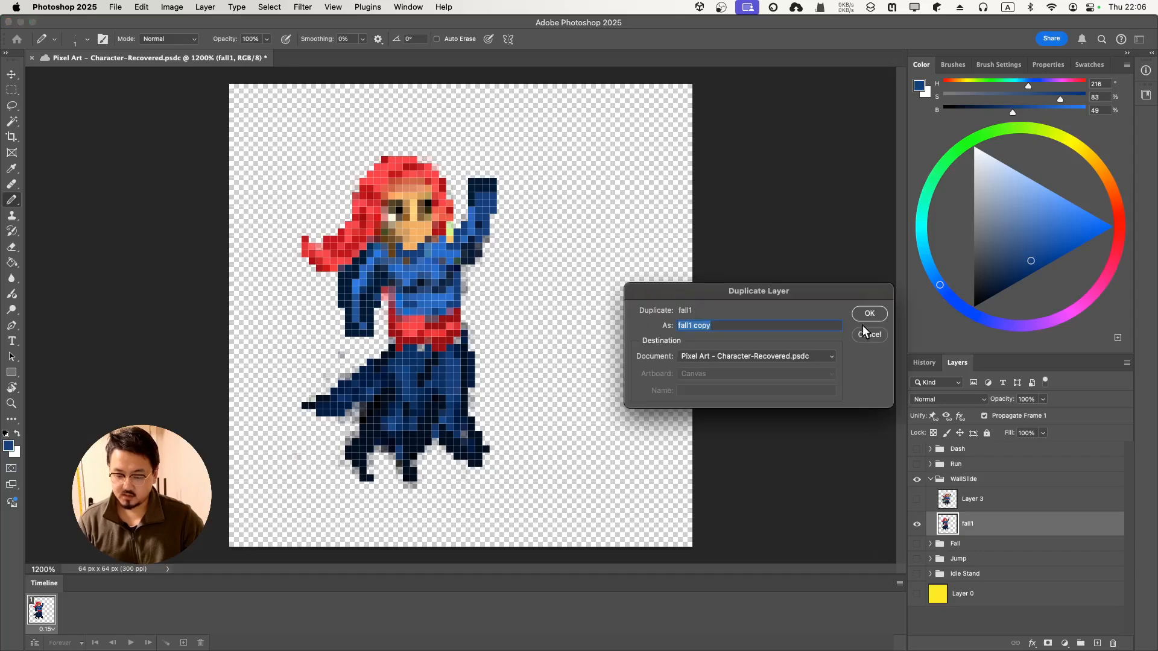
click(869, 313)
click(918, 533)
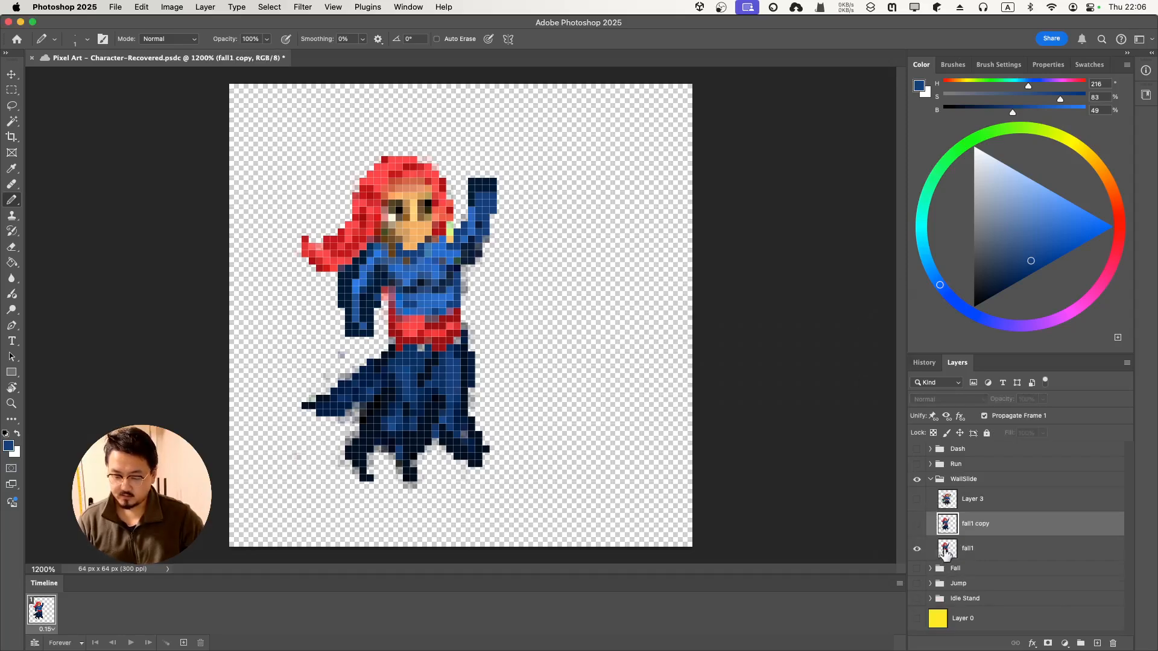
click(943, 550)
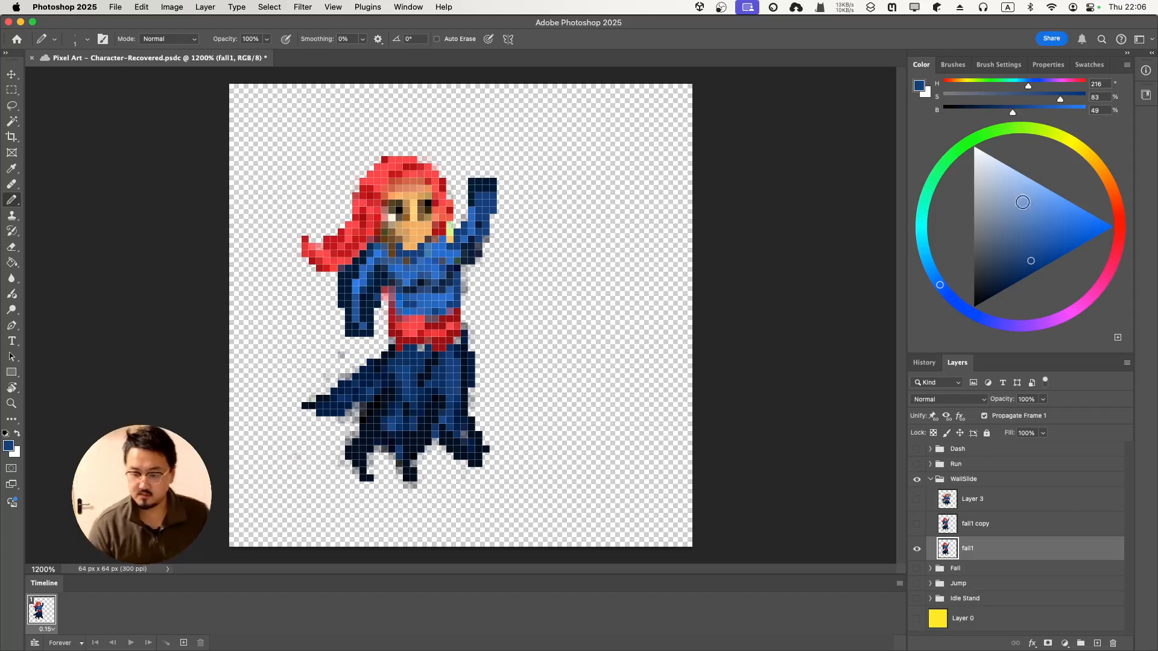
Compare the fall1 pose with the original Fall sprite by toggling their visibility, leaving only fall1 showing.
click(917, 569)
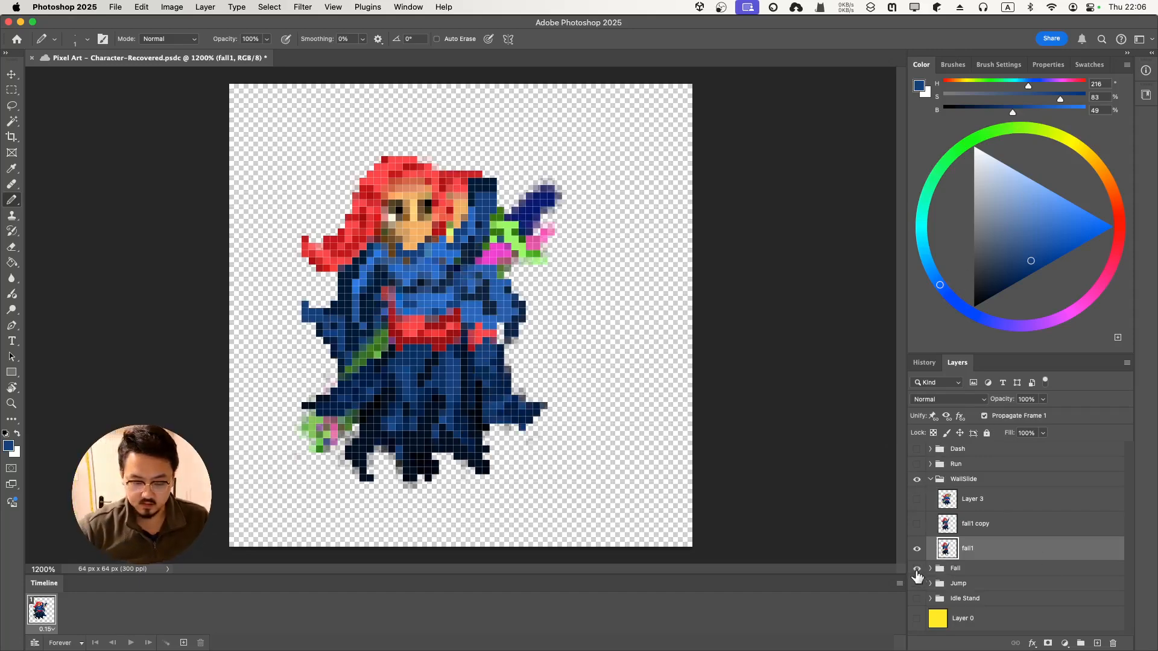
click(917, 550)
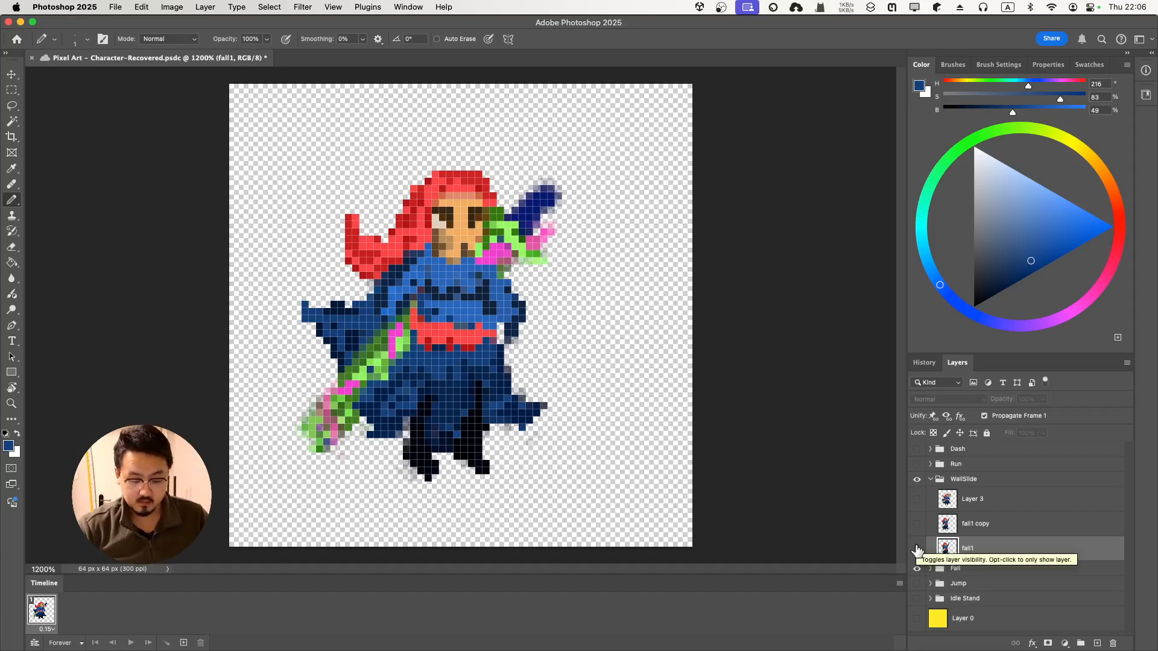
click(917, 549)
click(918, 569)
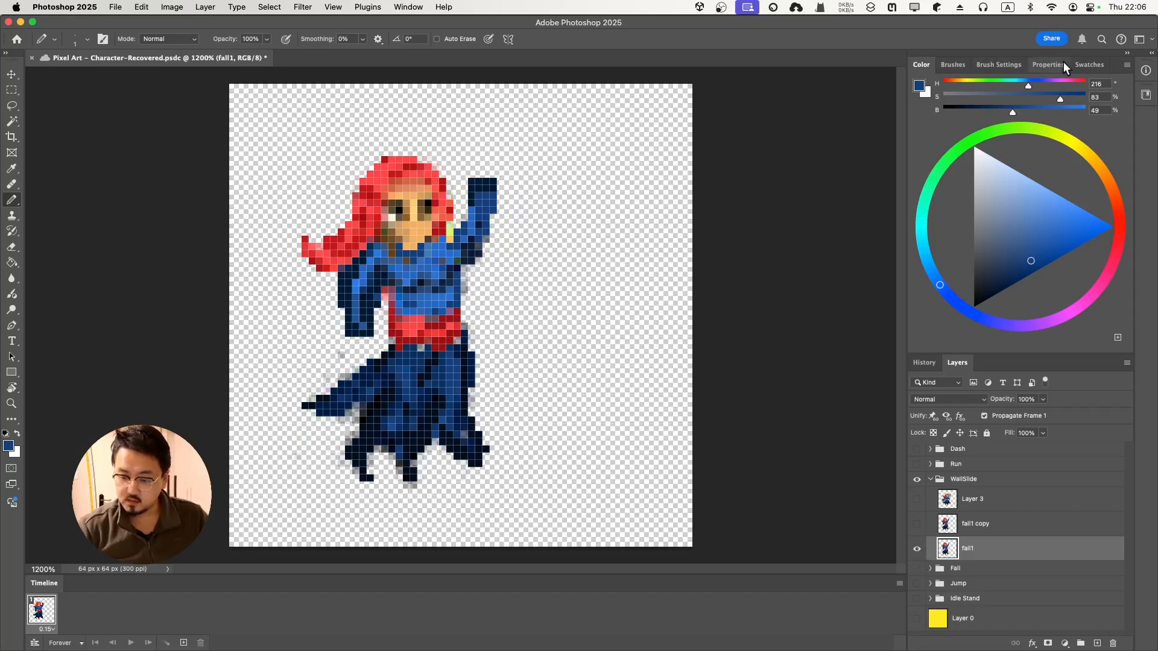
Add a new layer above fall1 and draw the sword's hilt at the raised hand with the Pixel Art dark blue swatch.
click(1091, 65)
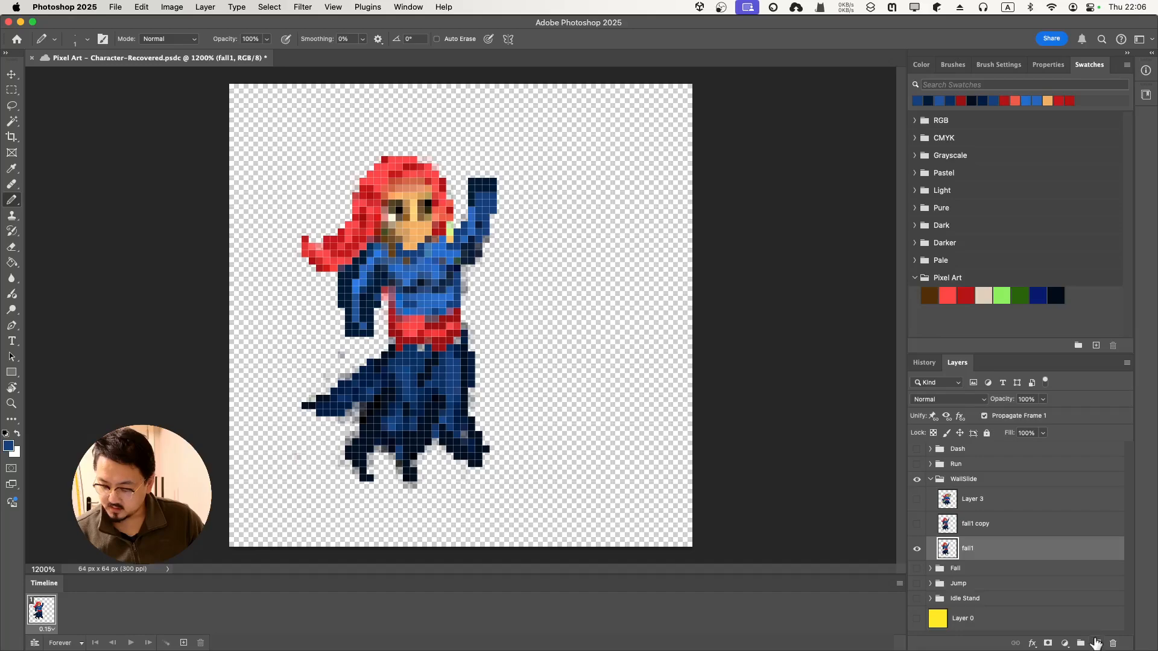
click(1096, 643)
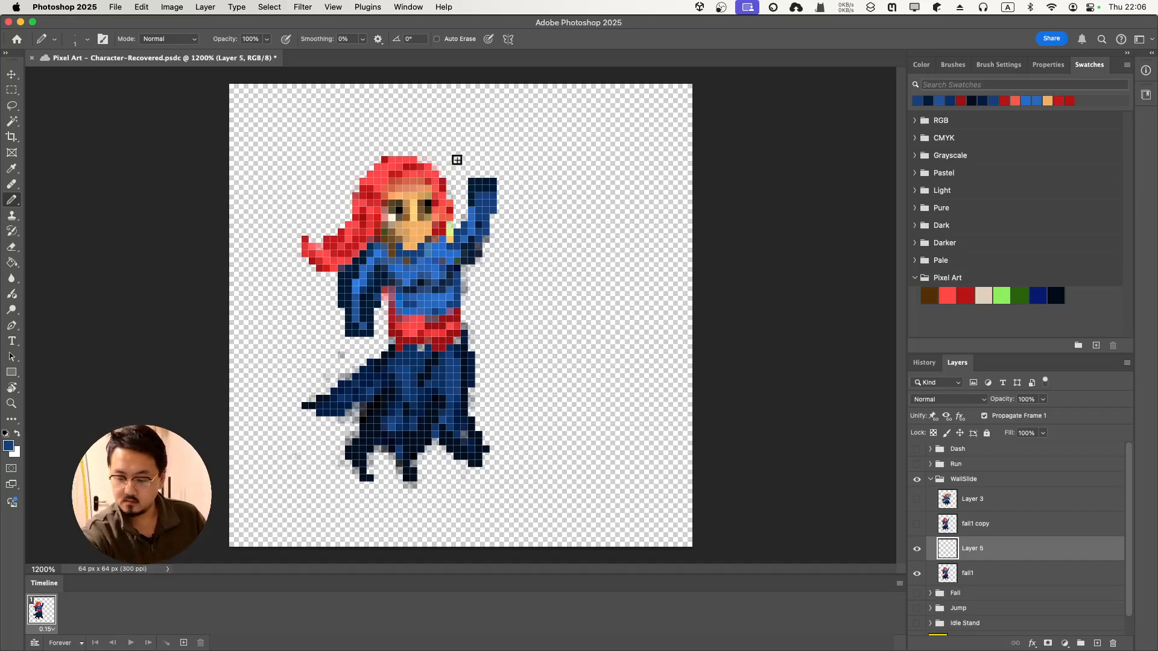
click(1039, 293)
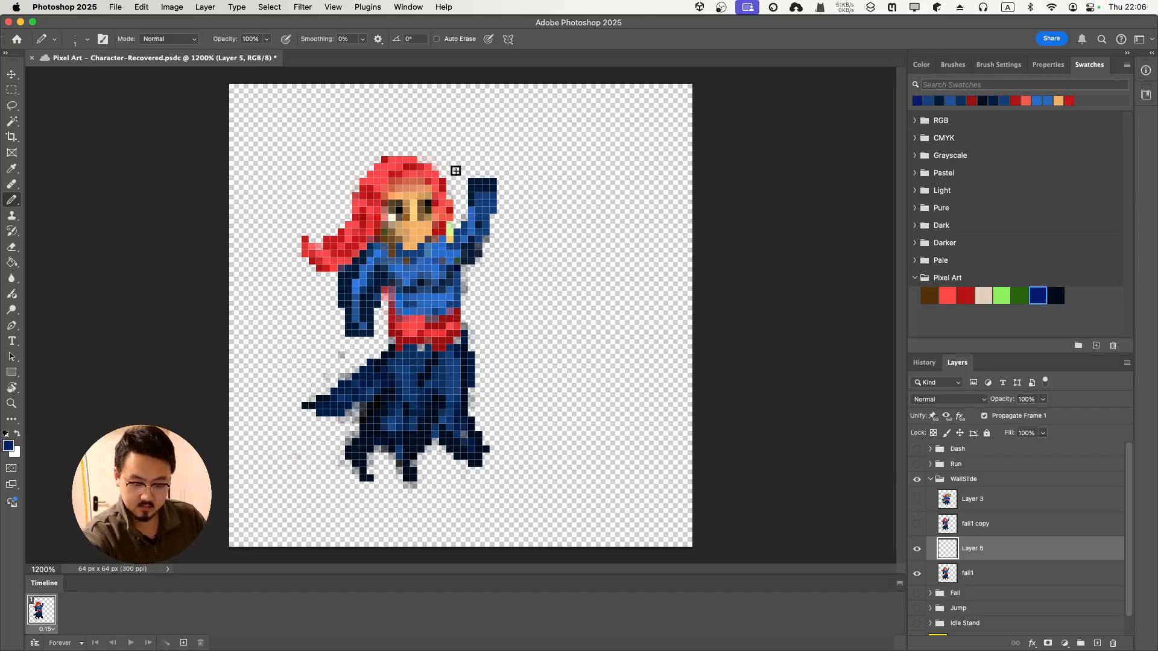
mouse_move(498, 157)
mouse_down()
mouse_move(508, 152)
mouse_move(508, 201)
mouse_up()
click(495, 159)
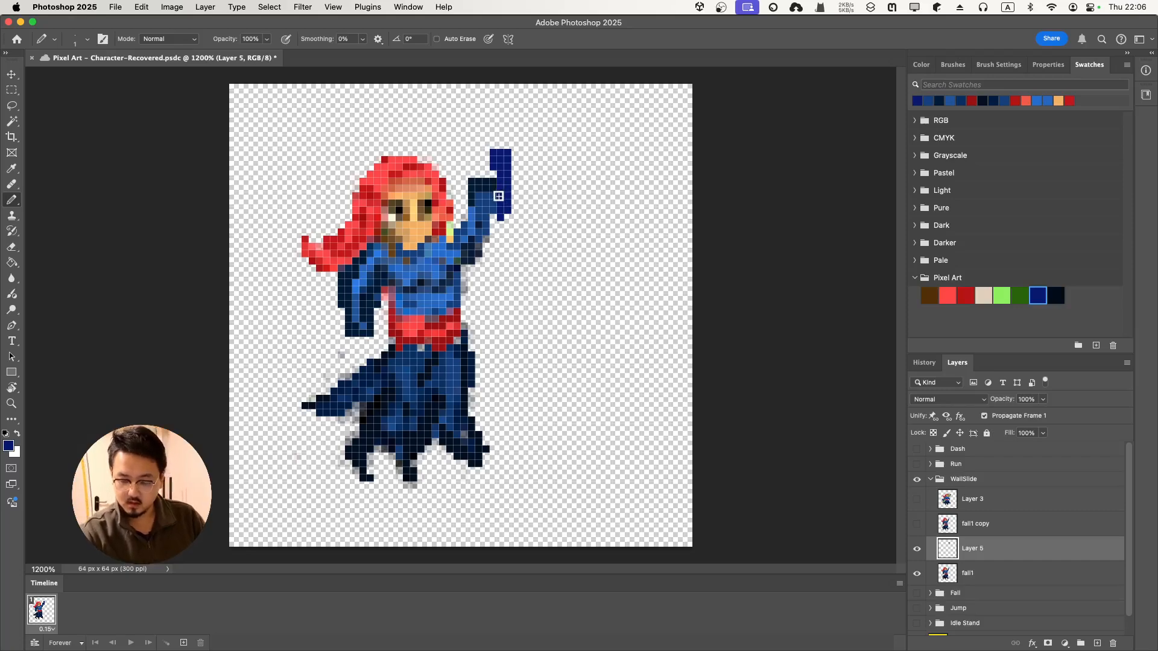
Check the Fall sprite's sword, and draw a long light green blade extending horizontally from the hilt, away from the character.
click(918, 593)
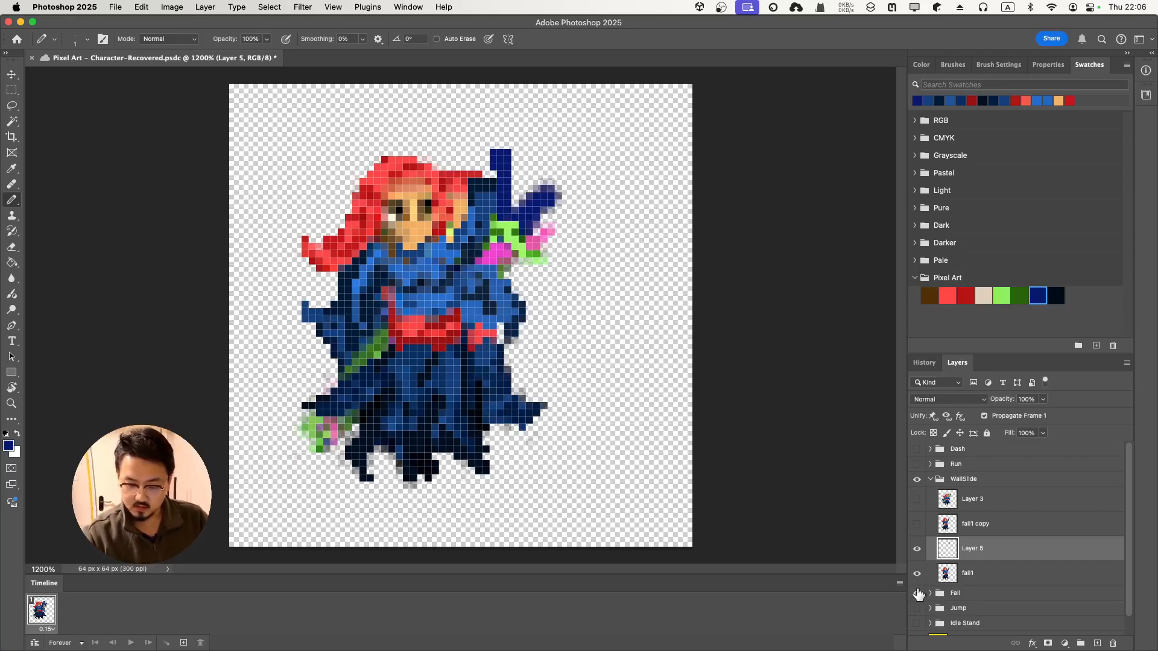
click(917, 594)
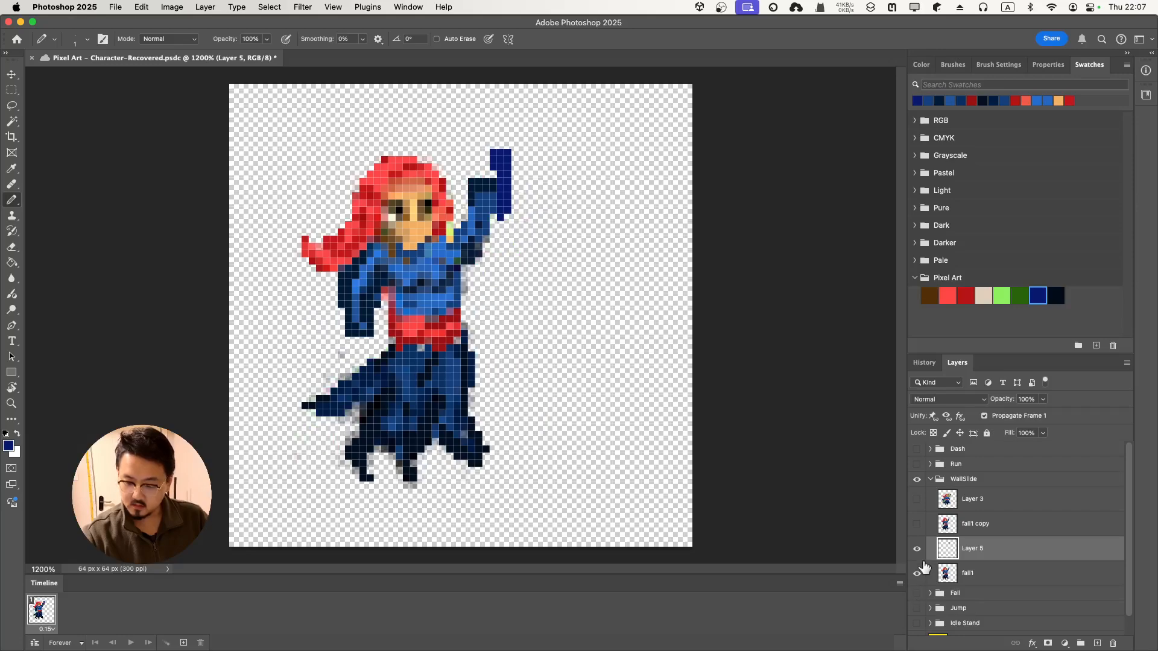
click(999, 293)
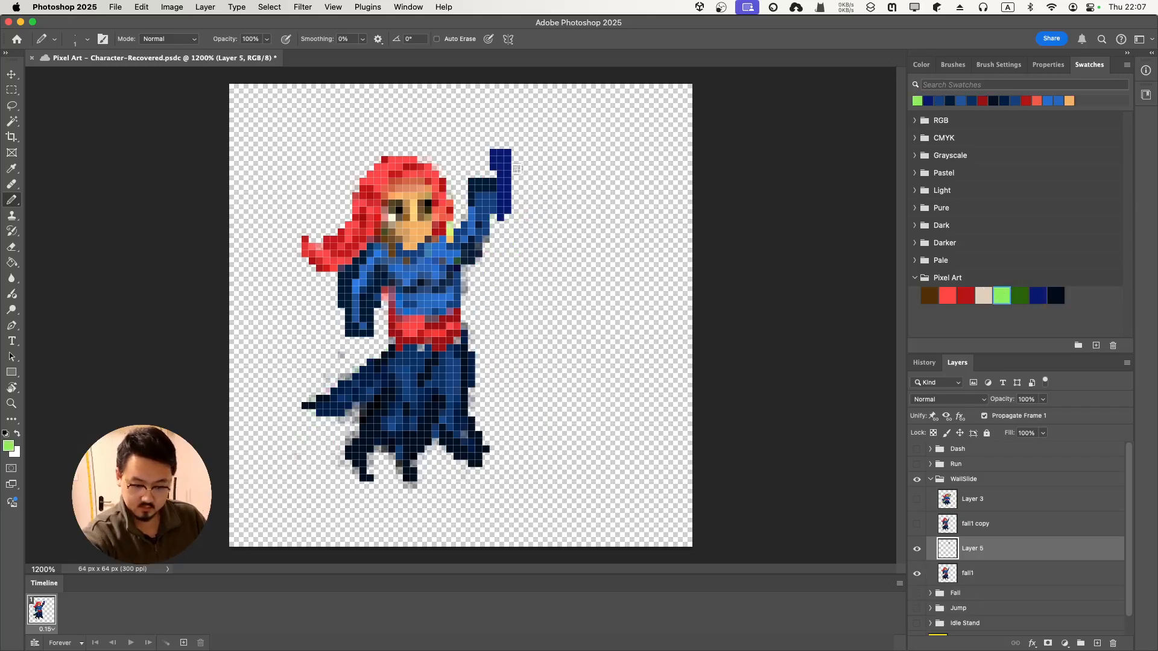
mouse_move(509, 174)
mouse_down()
mouse_move(547, 170)
mouse_move(517, 177)
mouse_move(544, 178)
mouse_move(535, 187)
mouse_move(510, 187)
mouse_move(559, 181)
mouse_move(516, 174)
mouse_move(639, 183)
mouse_move(530, 184)
mouse_move(605, 177)
mouse_move(552, 171)
mouse_move(638, 174)
mouse_up()
drag(564, 169, 617, 171)
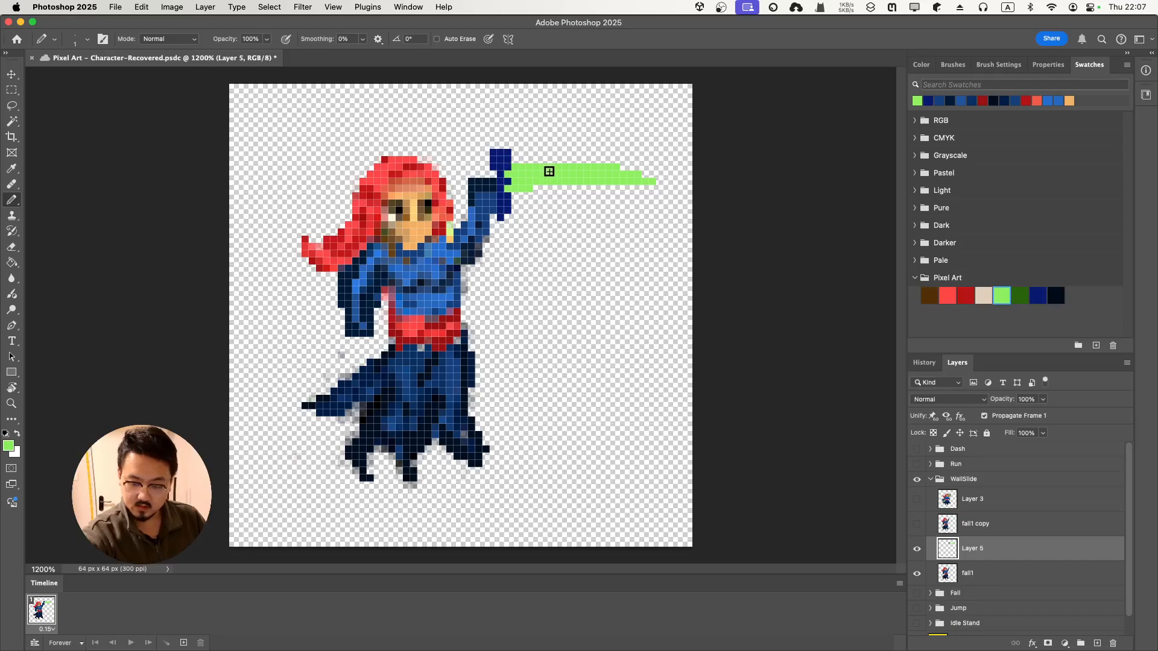
Line the blade's upper and lower edges with the Pixel Art dark green swatch, and erase the surplus pixels outside them.
click(1019, 297)
drag(515, 160, 638, 167)
drag(514, 187, 616, 188)
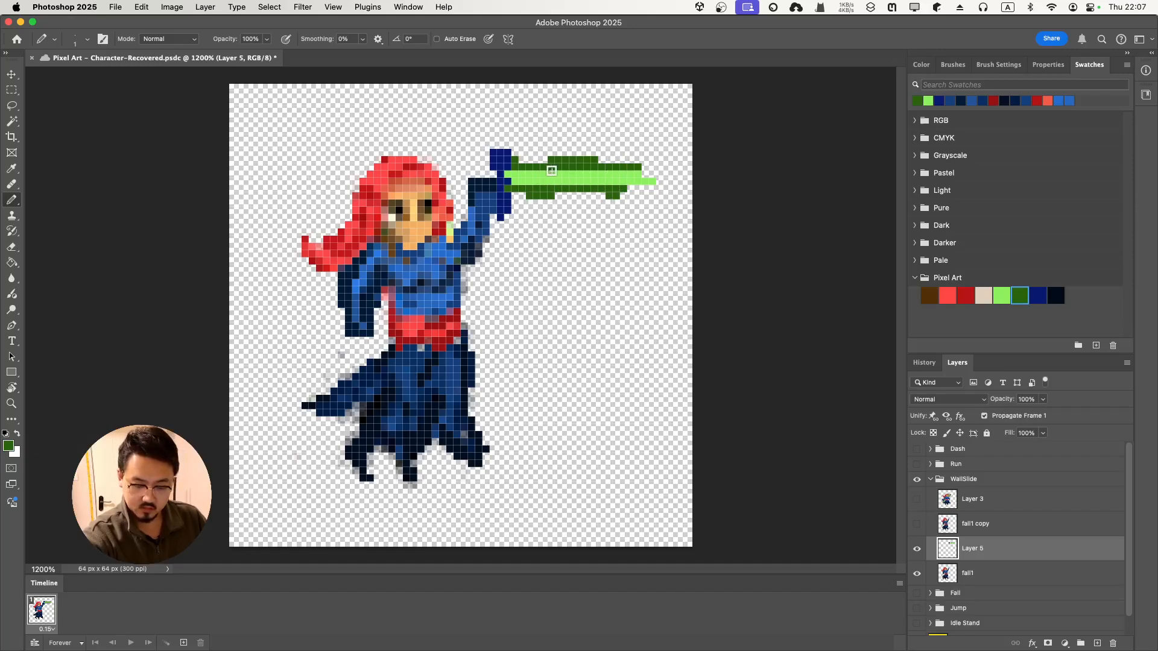
key(e)
drag(530, 198, 613, 198)
mouse_move(594, 159)
mouse_down()
mouse_move(515, 146)
mouse_move(509, 166)
mouse_move(553, 159)
mouse_up()
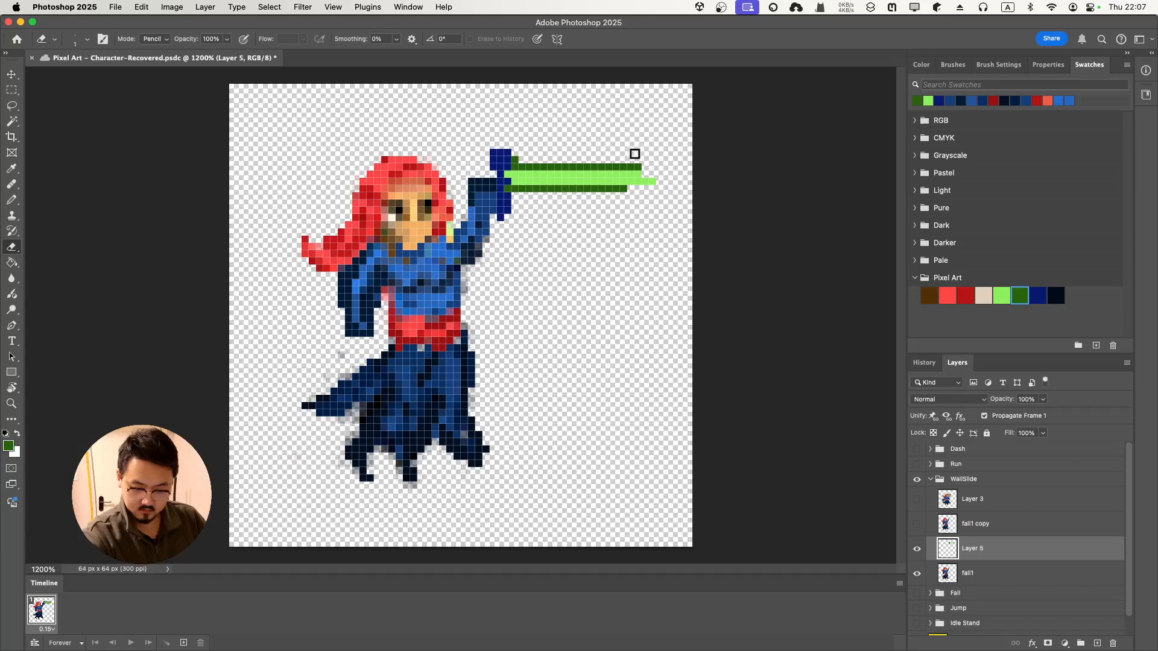
Cut off the blade's tapered tip and draw a near-black vertical bar across its end to suggest the wall impact.
drag(631, 164, 646, 205)
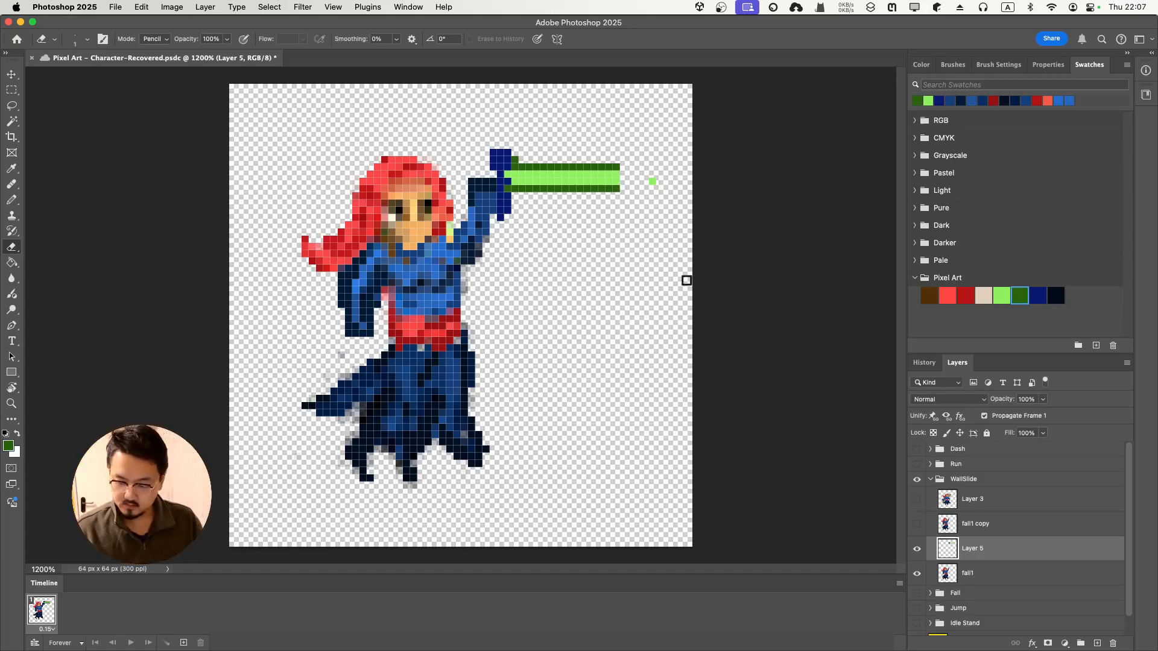
click(1055, 295)
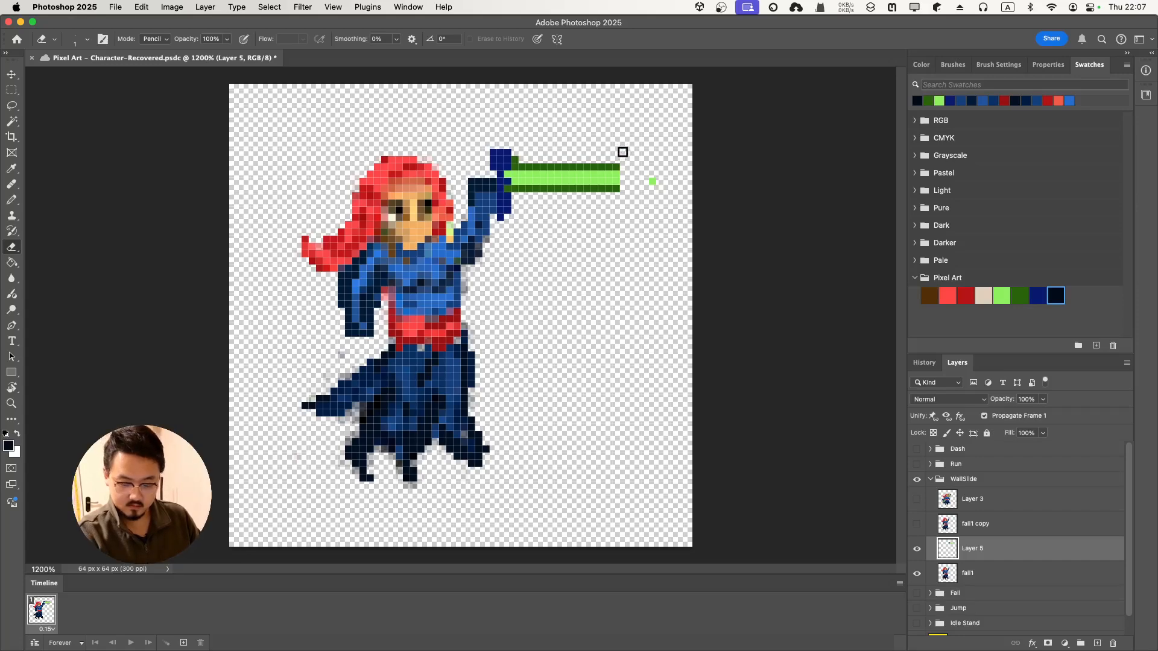
key(b)
drag(620, 149, 621, 210)
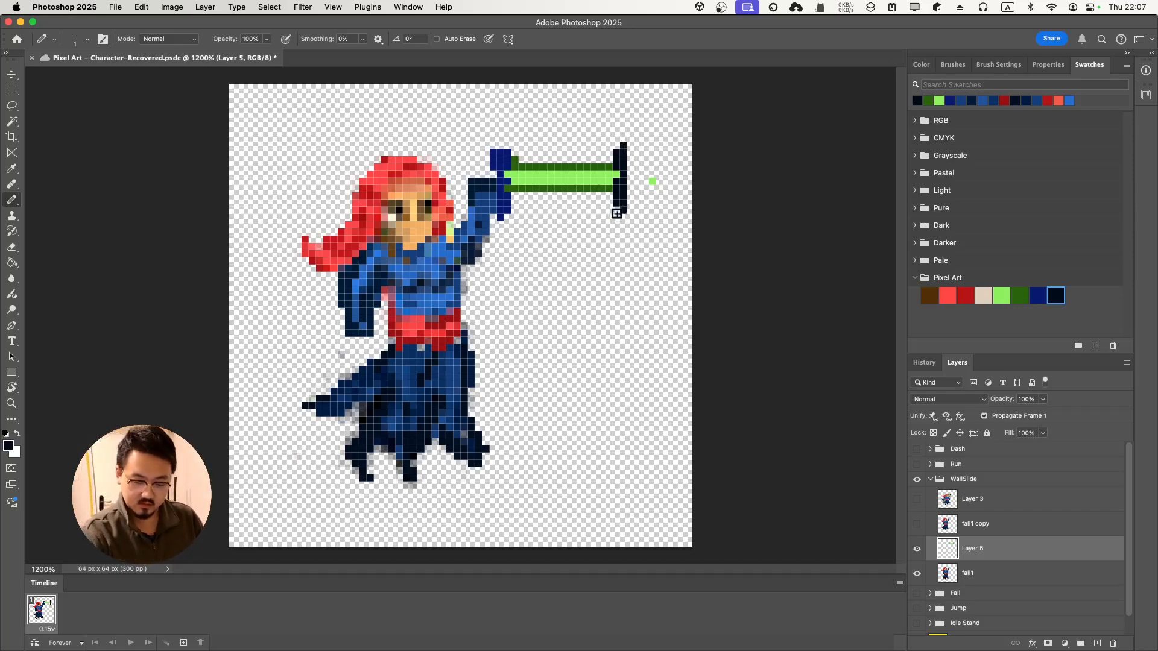
Draw four small near-black debris chunks falling below the impact bar, and save the document.
mouse_move(594, 229)
mouse_down()
mouse_move(570, 262)
mouse_move(609, 290)
mouse_up()
mouse_move(573, 325)
mouse_down()
mouse_move(579, 341)
mouse_move(580, 326)
mouse_up()
click(580, 331)
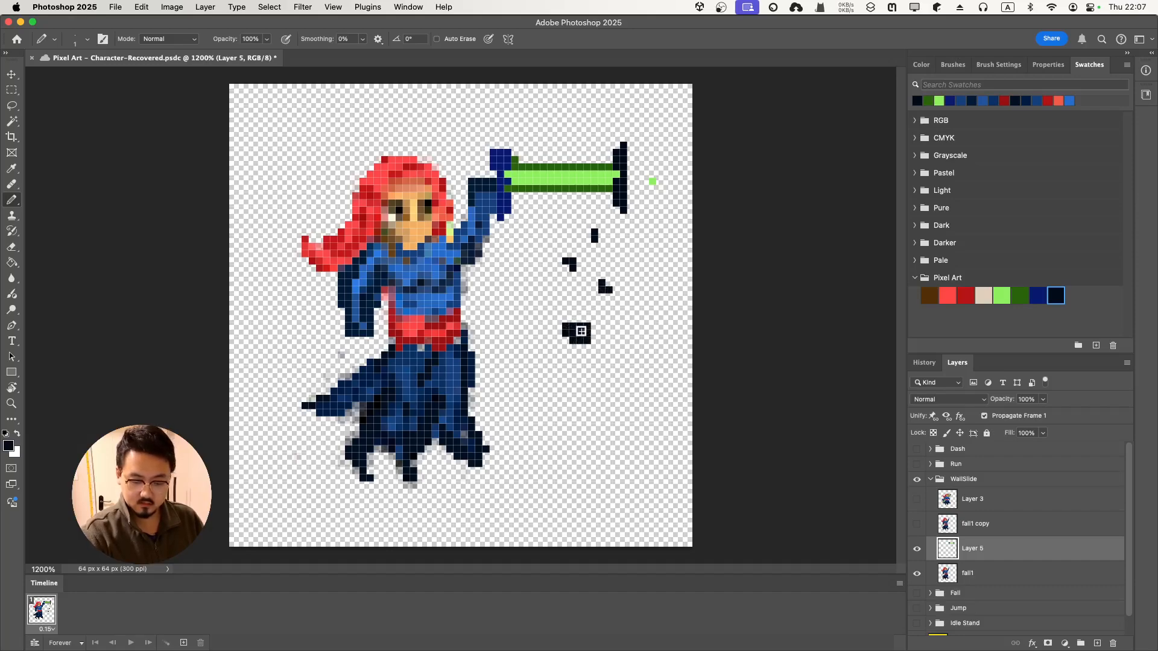
key(cmd+s)
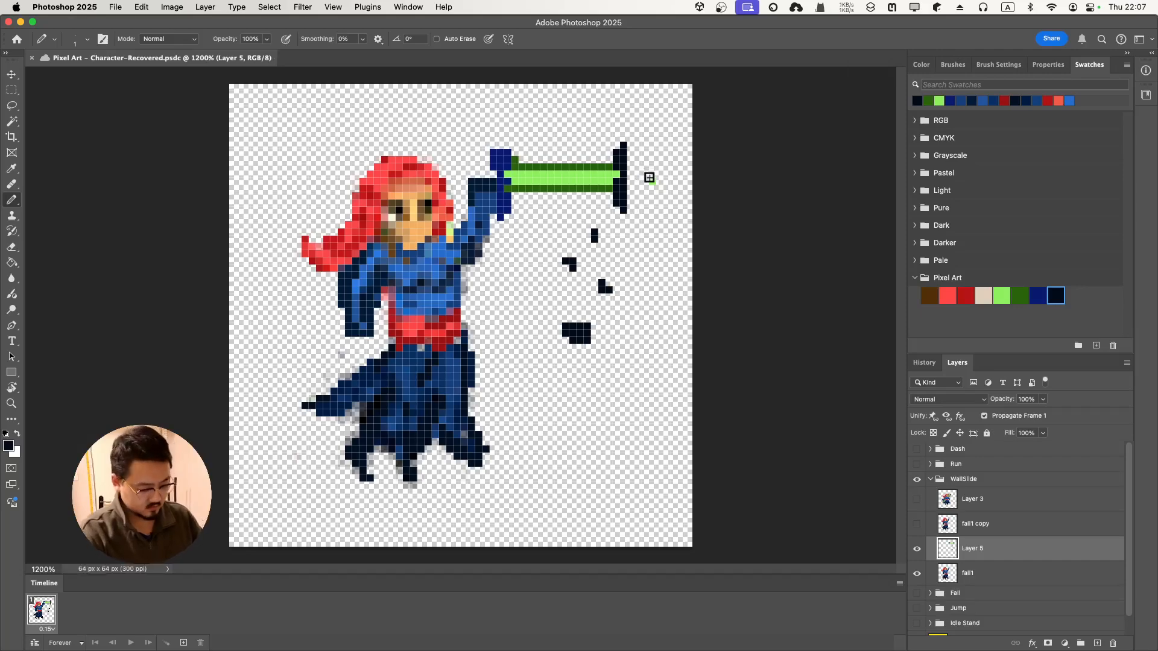
Erase the stray light green pixel beyond the impact bar, and select the sword layer together with fall1.
key(e)
click(652, 182)
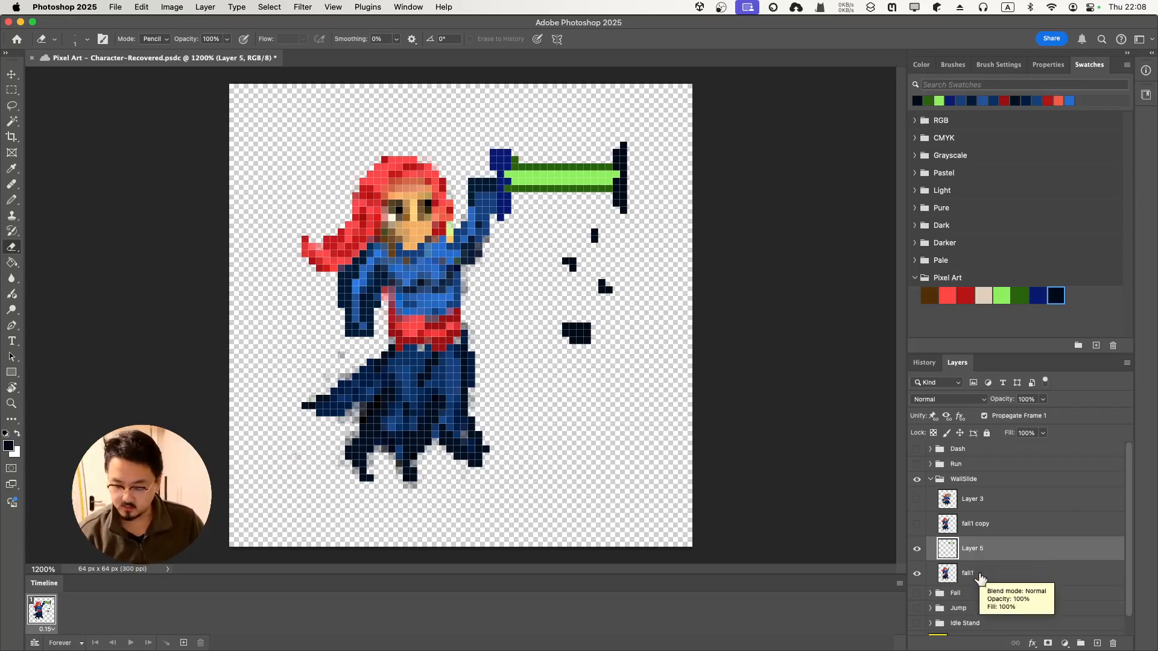
shift+click(978, 578)
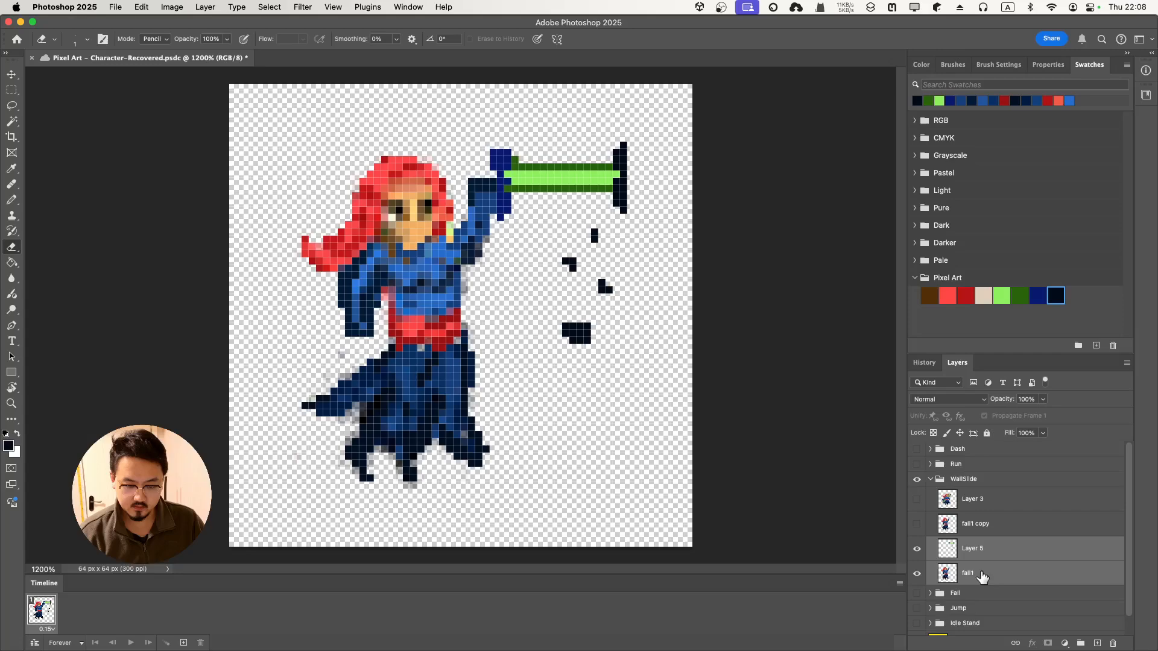
right_click(981, 577)
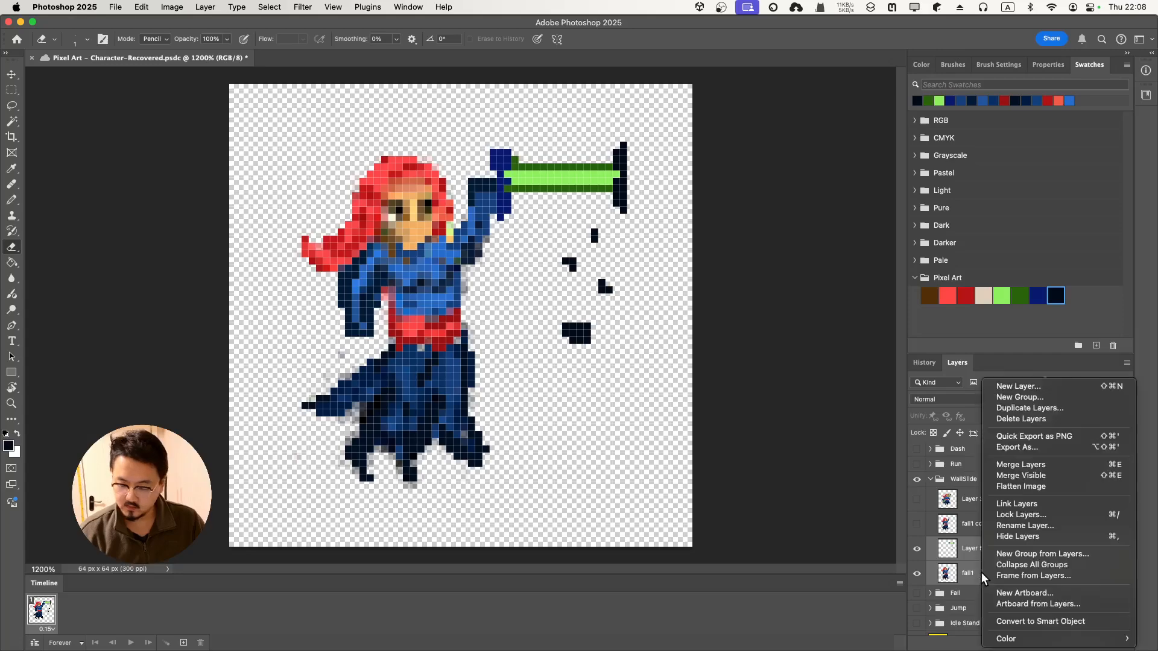
click(1042, 477)
key(super+z)
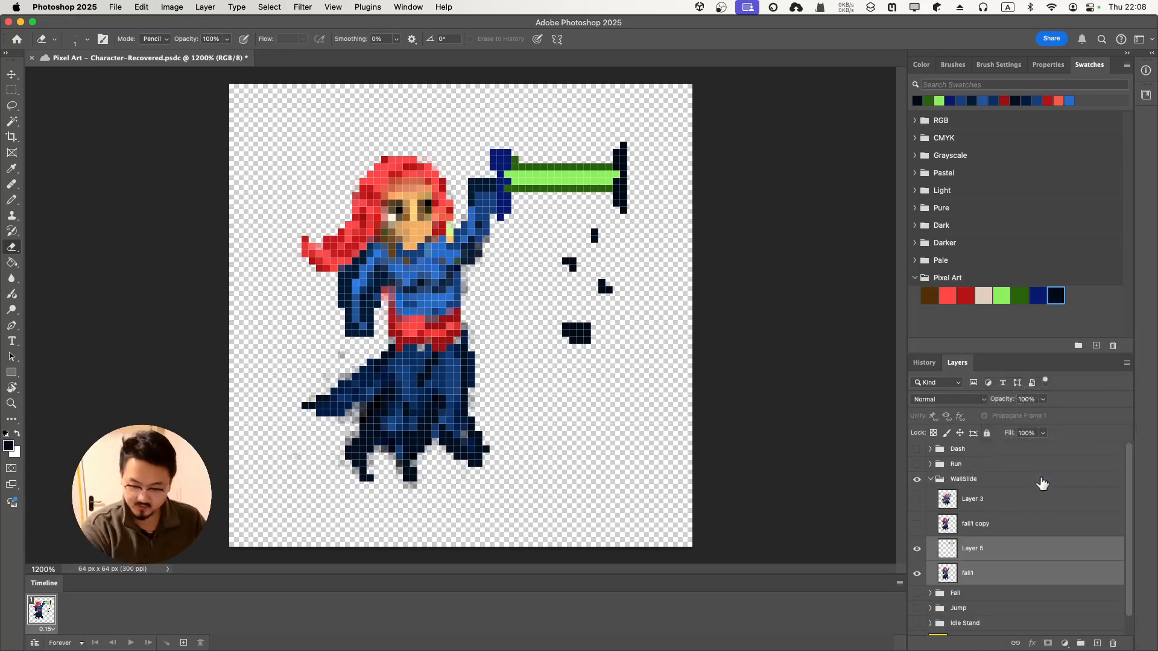
Merge the selected sword layer and fall1 into one layer.
right_click(1013, 553)
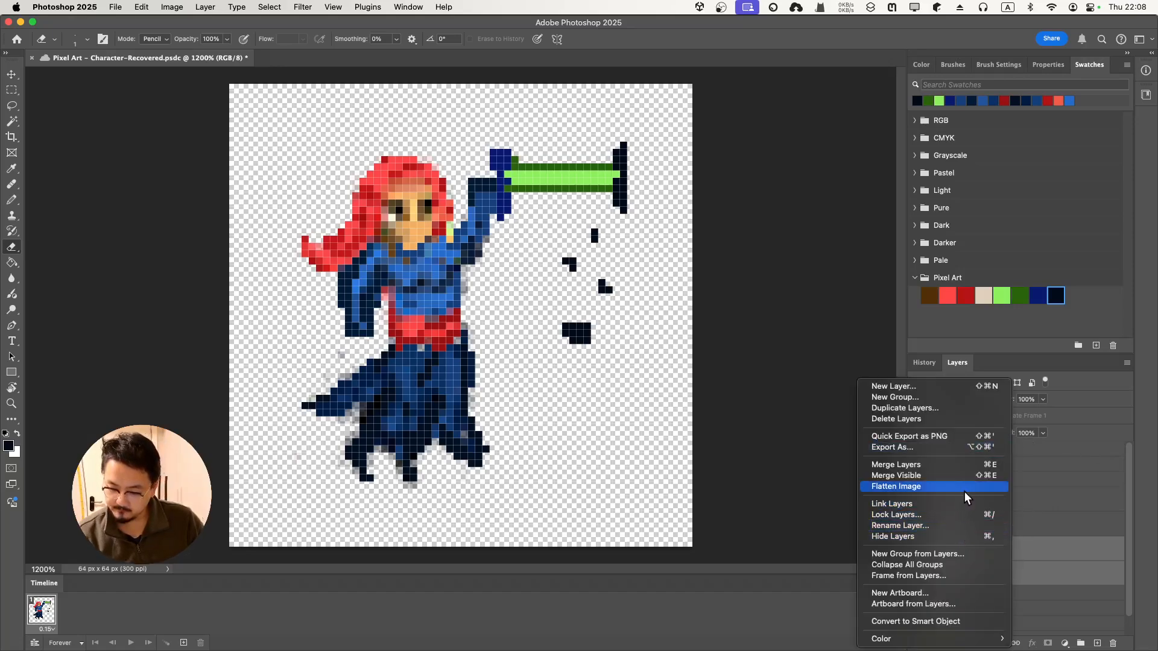
click(959, 466)
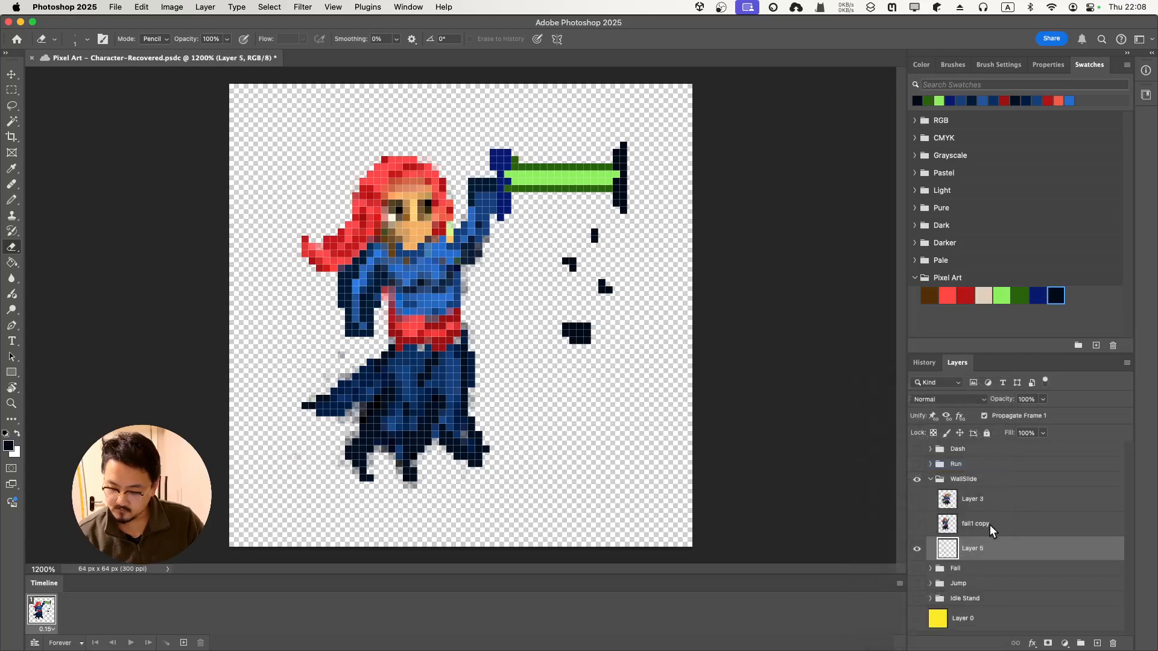
Duplicate the merged Layer 5 and toggle the copy's visibility, leaving it hidden.
right_click(987, 551)
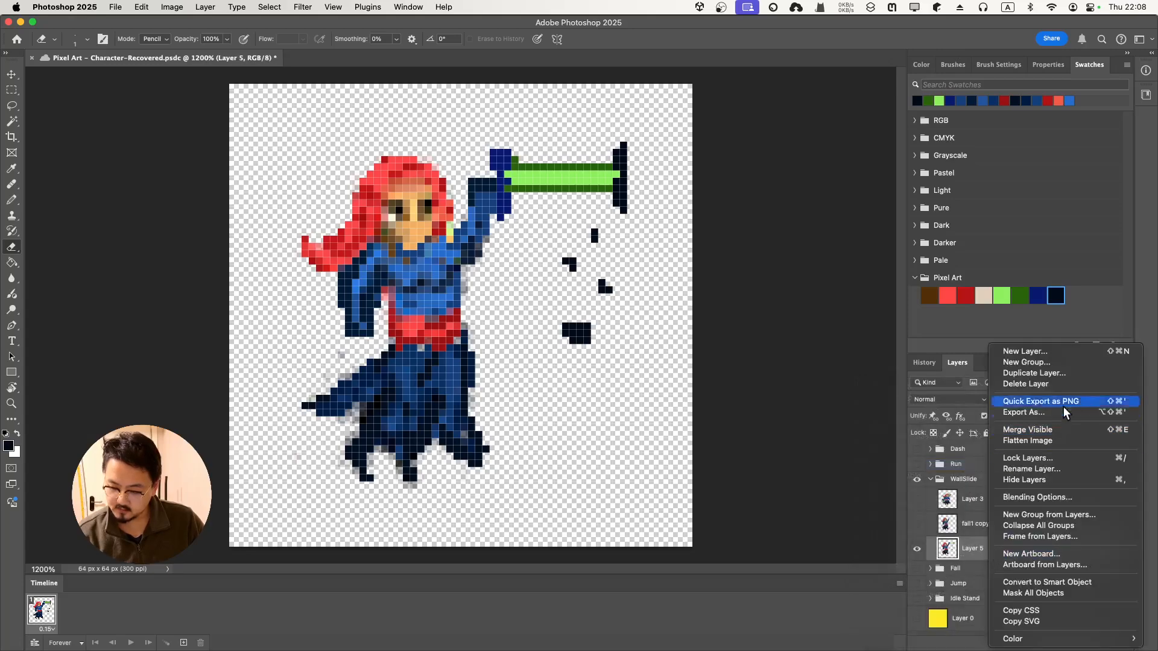
click(1056, 374)
click(869, 313)
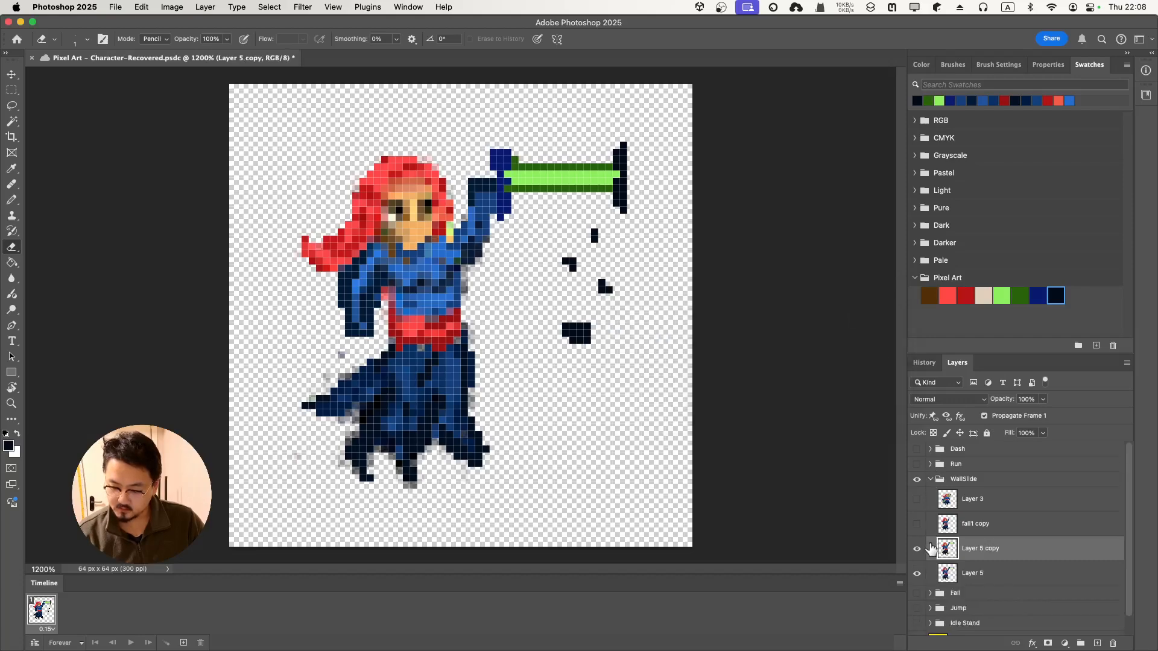
click(917, 548)
click(917, 550)
click(917, 550)
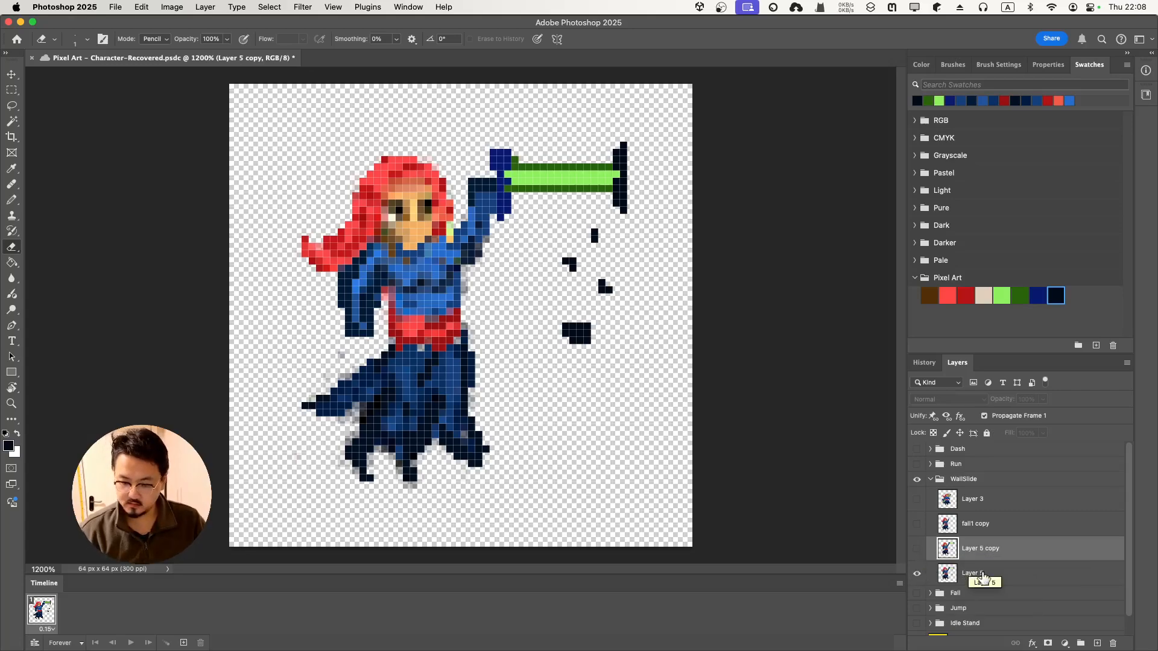
Delete the hidden Layer 5 copy and fall1 copy layers from the WallSlide group.
click(983, 576)
click(982, 550)
right_click(982, 549)
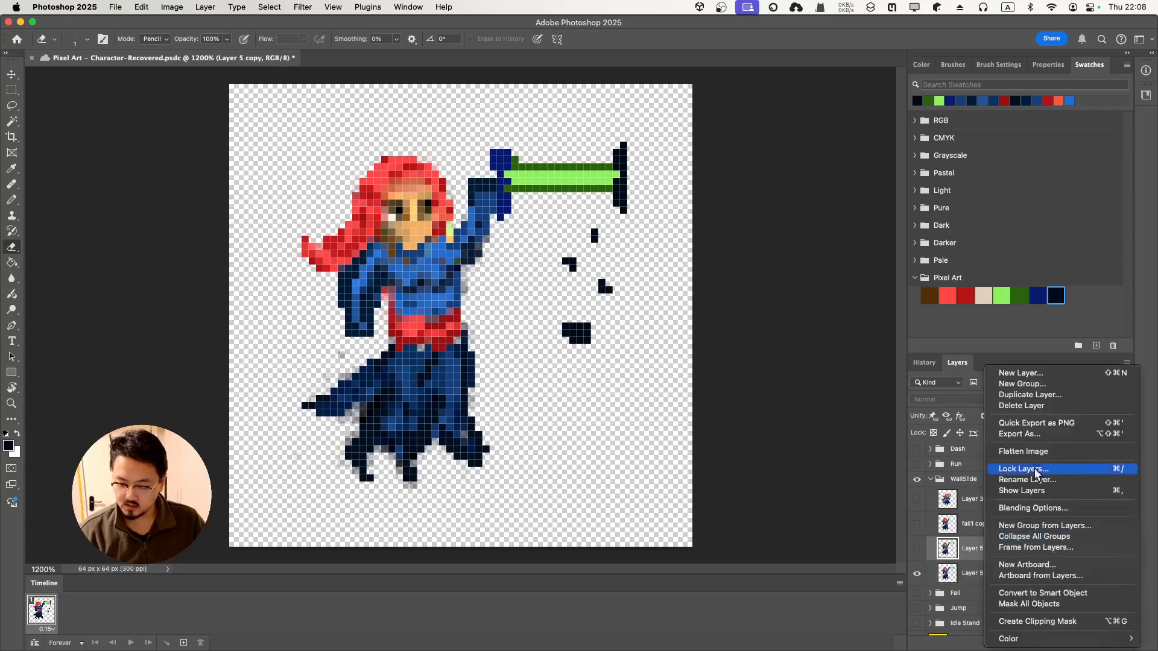
click(1035, 406)
click(977, 525)
right_click(977, 524)
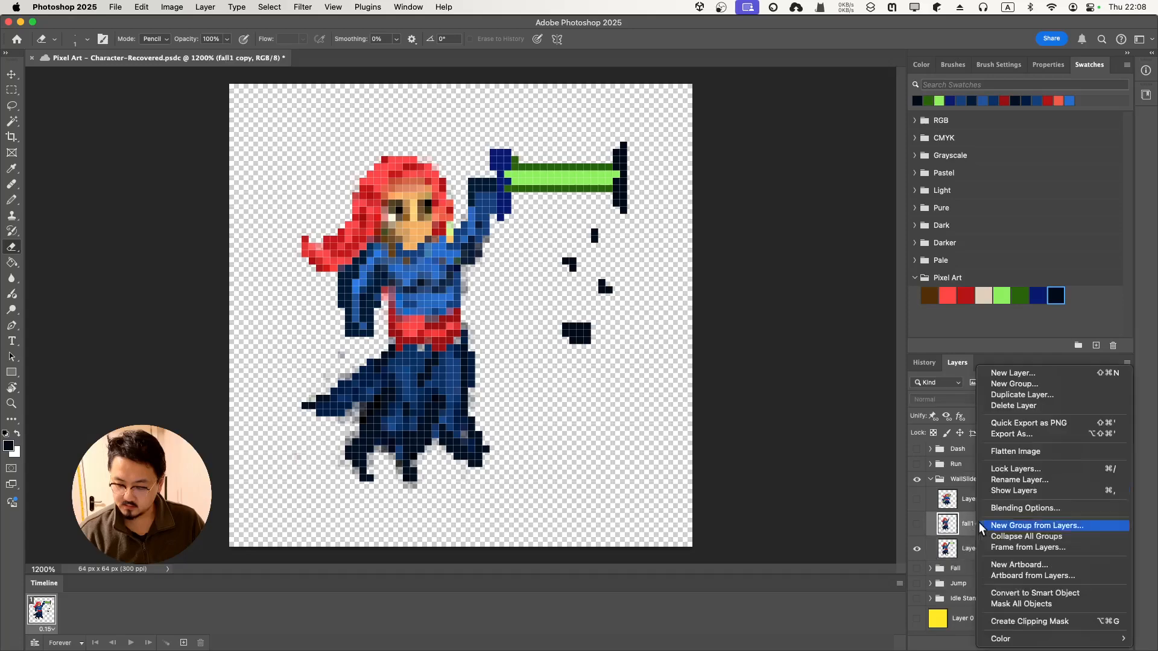
click(1043, 408)
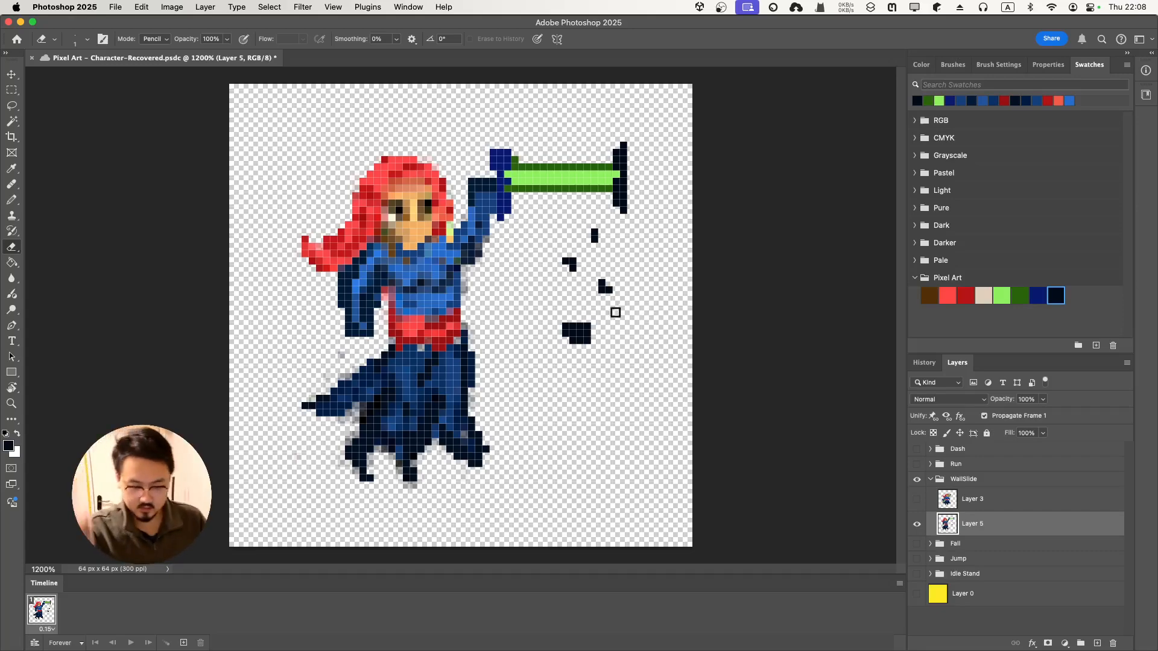
Sample the navy blue of the sword's crossguard and paint a horizontal handle from the guard through the hand toward the hair.
key(i)
click(503, 161)
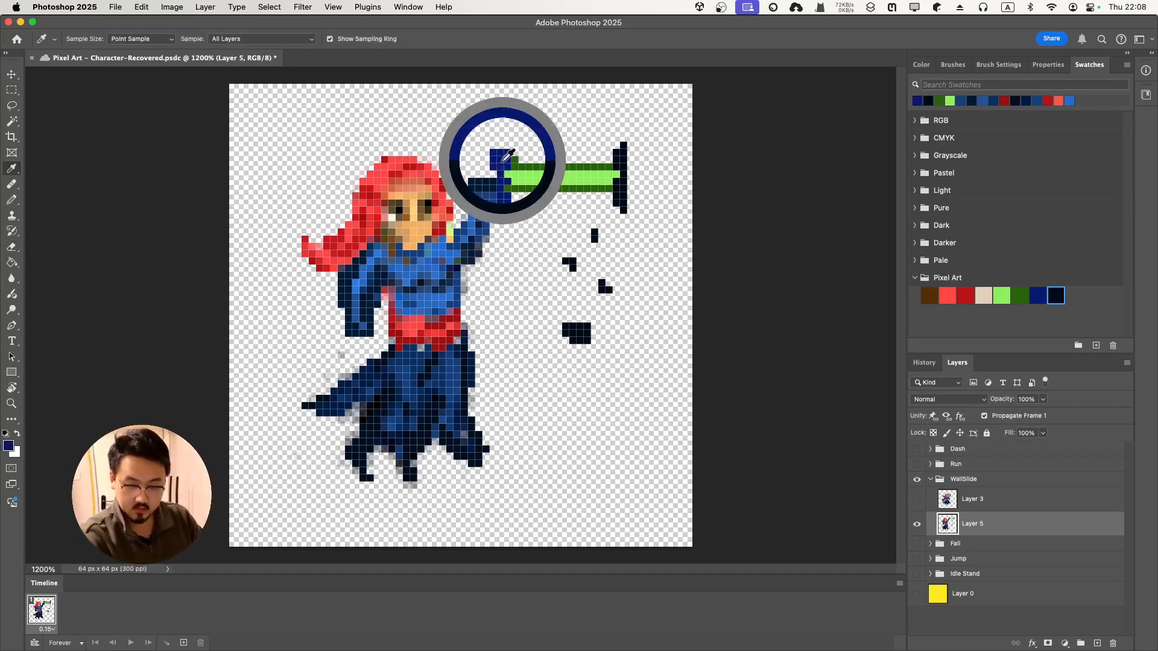
key(b)
click(464, 175)
click(456, 181)
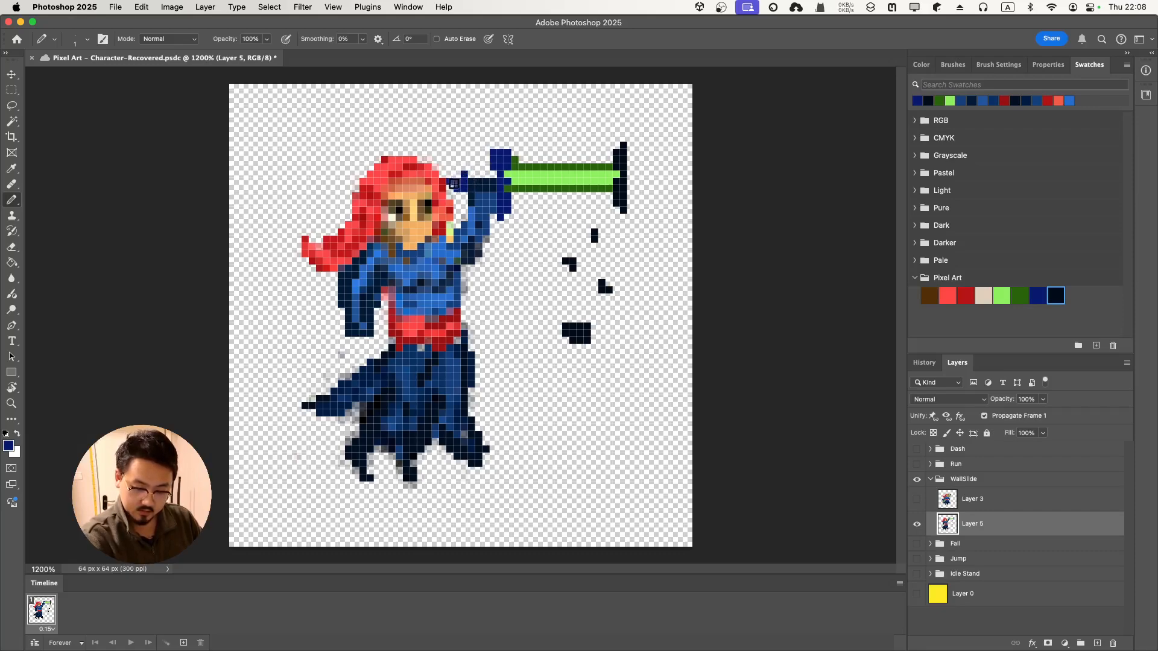
drag(460, 177, 497, 174)
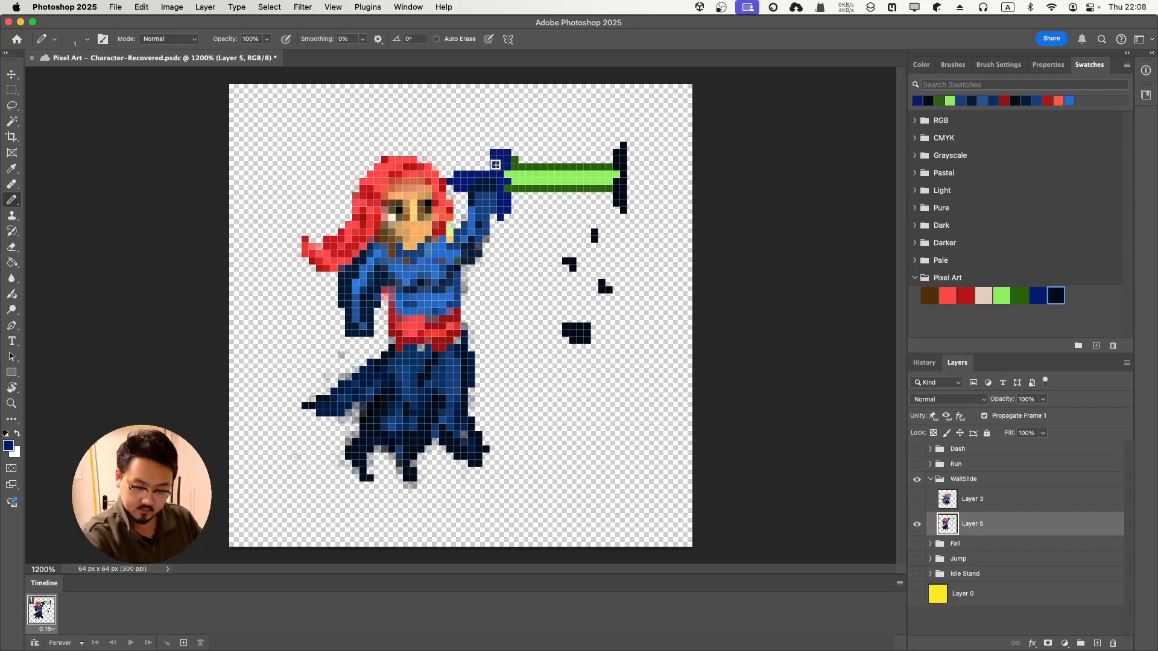
Reshape the crossguard into a straight two-pixel-wide navy bar, and erase the stray green pixel above the blade.
key(e)
click(493, 155)
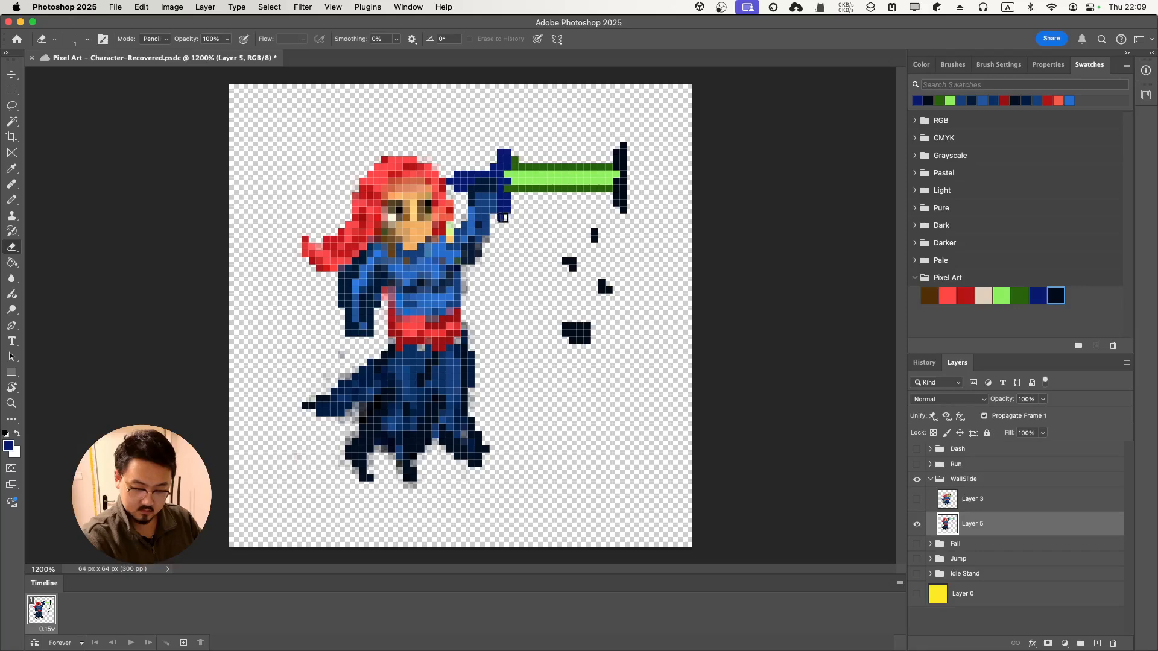
key(i)
key(b)
drag(502, 216, 508, 216)
drag(508, 175, 507, 189)
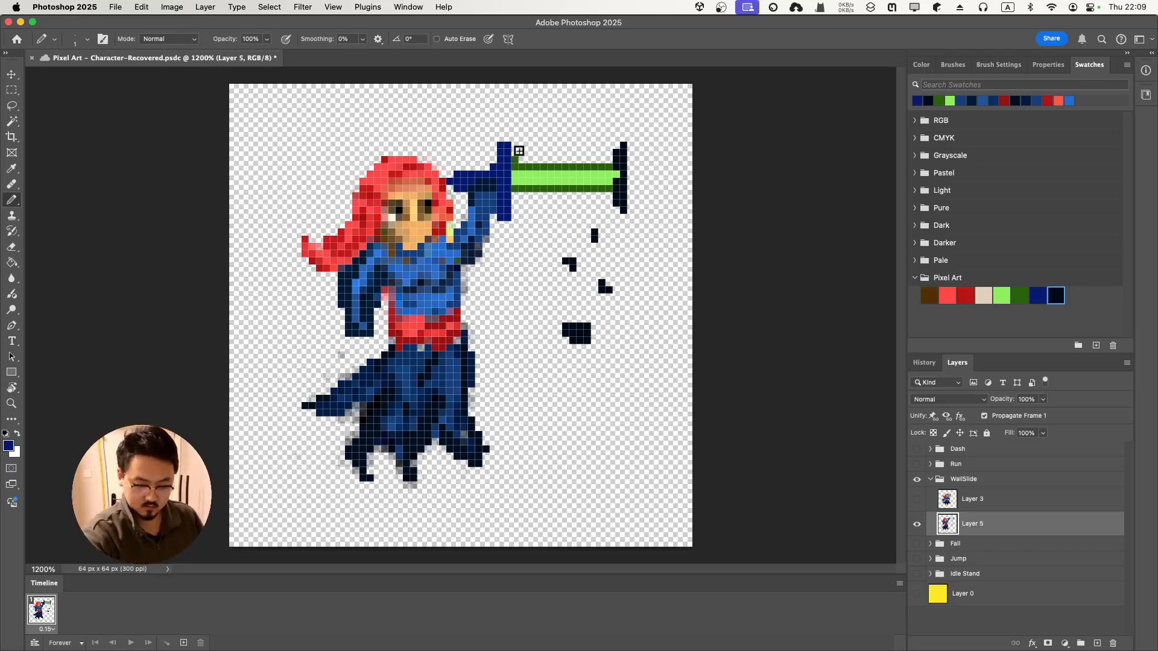
key(e)
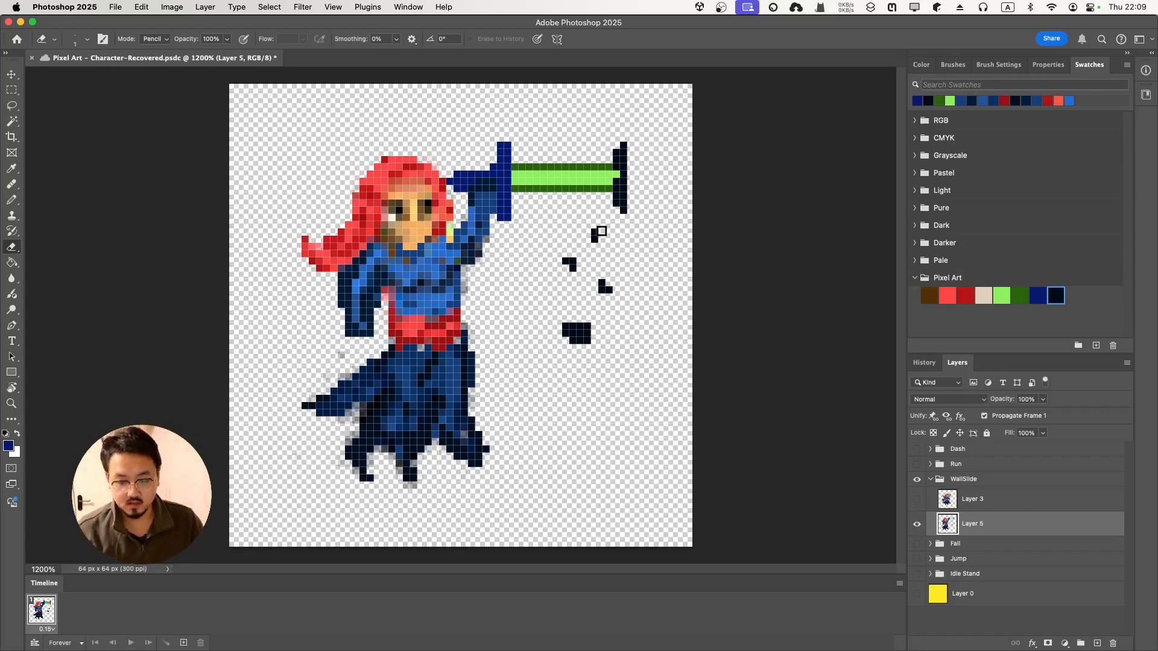
Sample the blade's dark green edge and paint scattered dark green patches along the light green blade.
key(i)
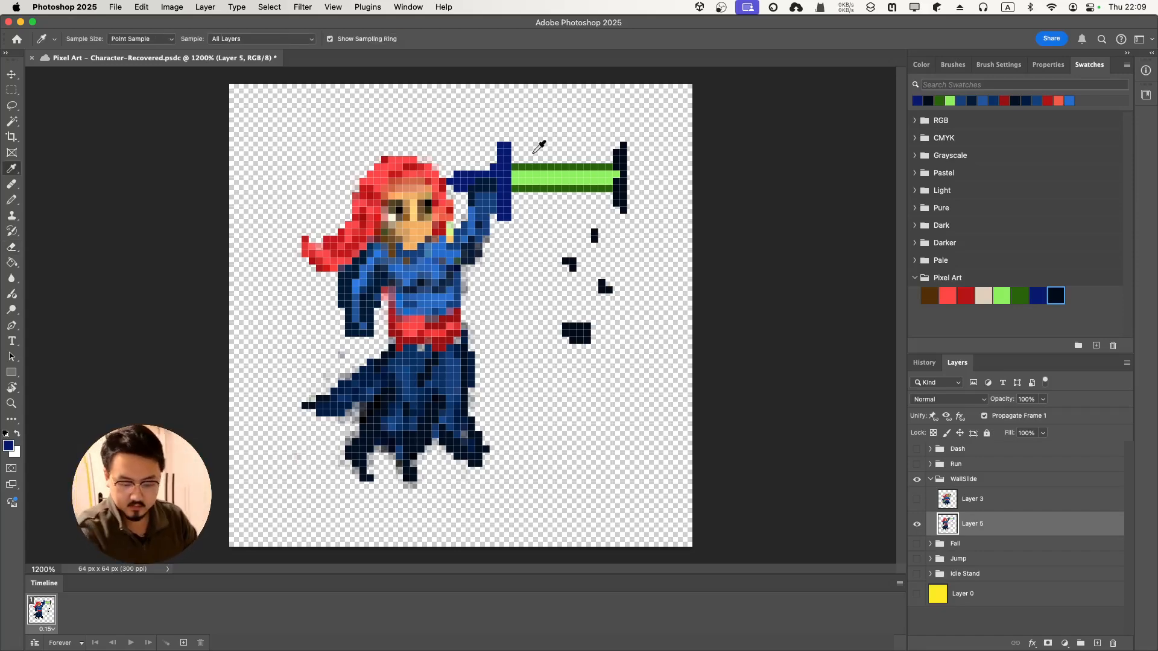
click(543, 169)
key(b)
click(523, 177)
mouse_move(548, 175)
mouse_down()
mouse_move(602, 174)
mouse_move(596, 182)
mouse_up()
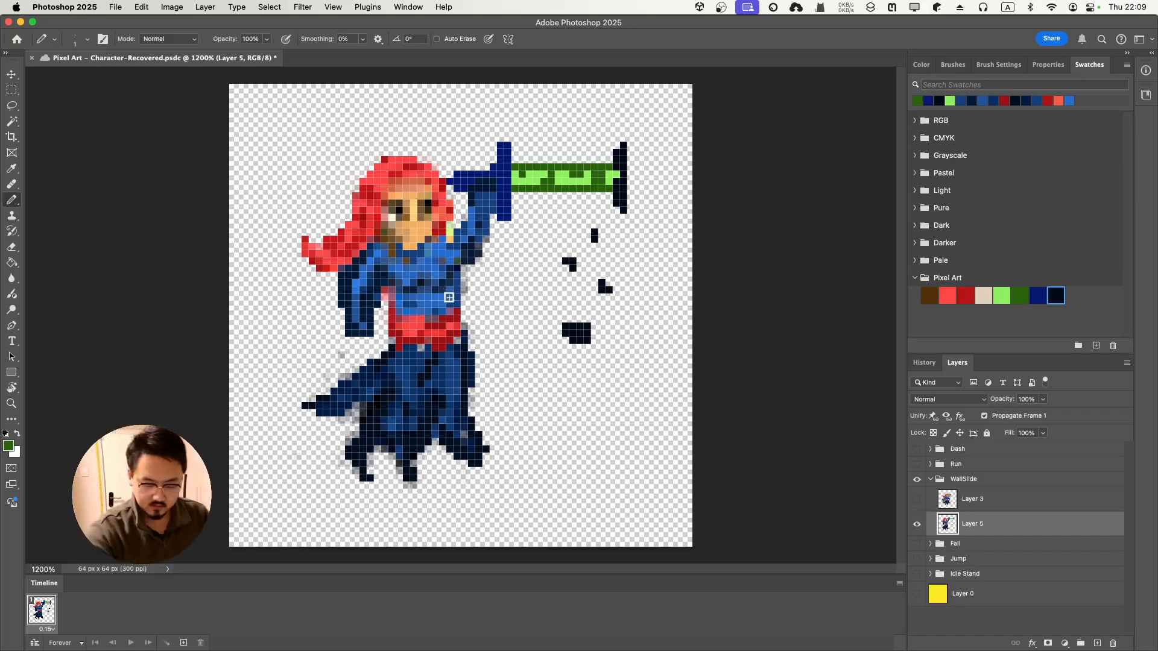
Extend the sash past the character's waist on the sword side with red shades sampled from it.
key(e)
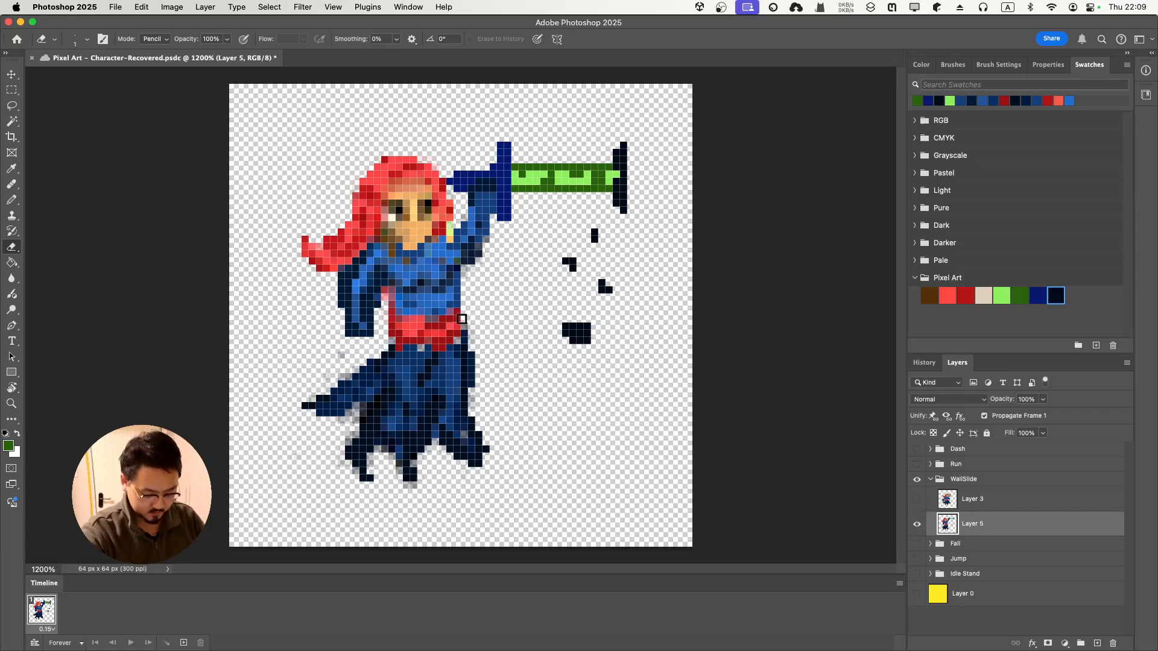
key(b)
alt+click(462, 317)
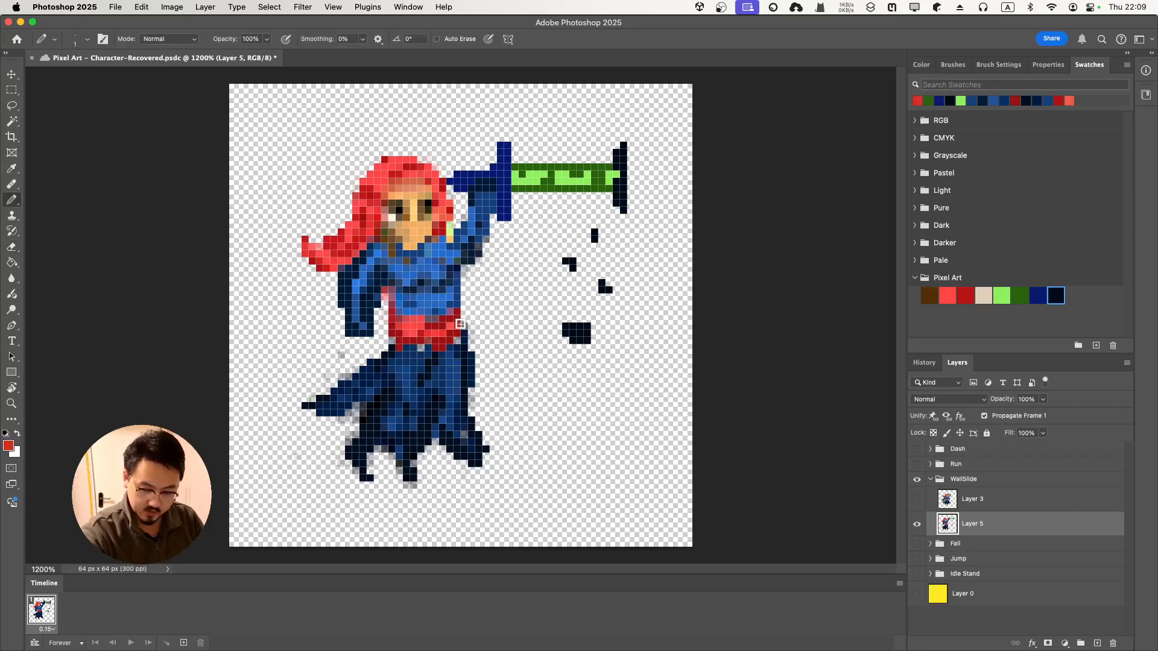
key(i)
key(b)
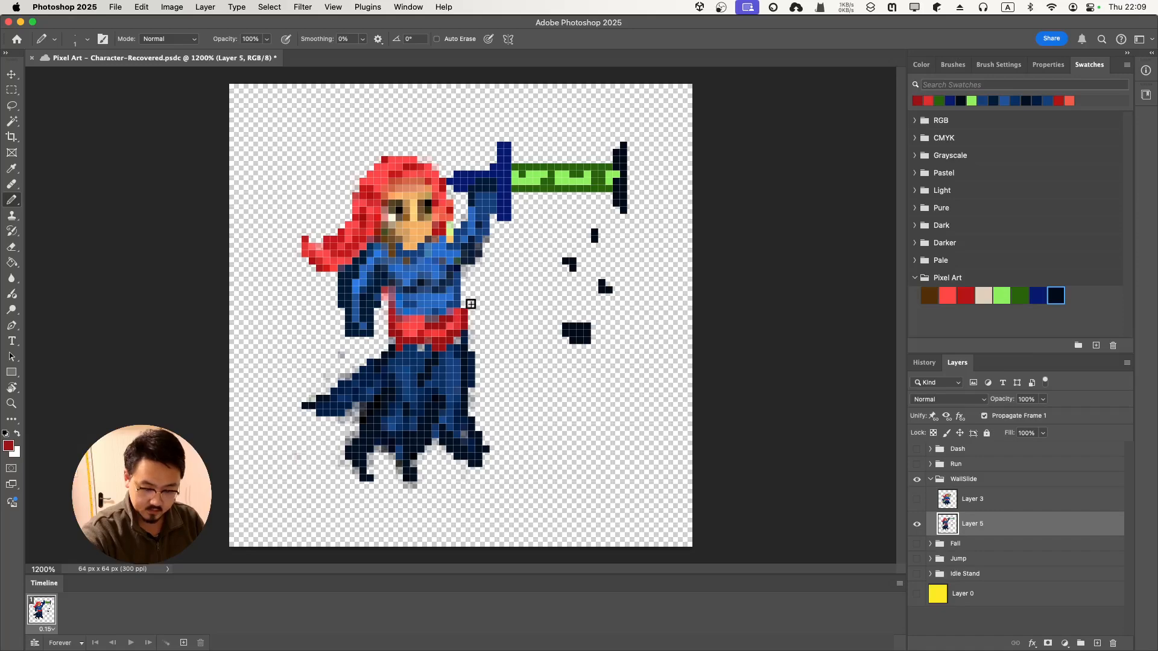
Erase the stray pink pixels between the lowered arm and torso, and patch the torso's edge with sampled dark blue.
key(e)
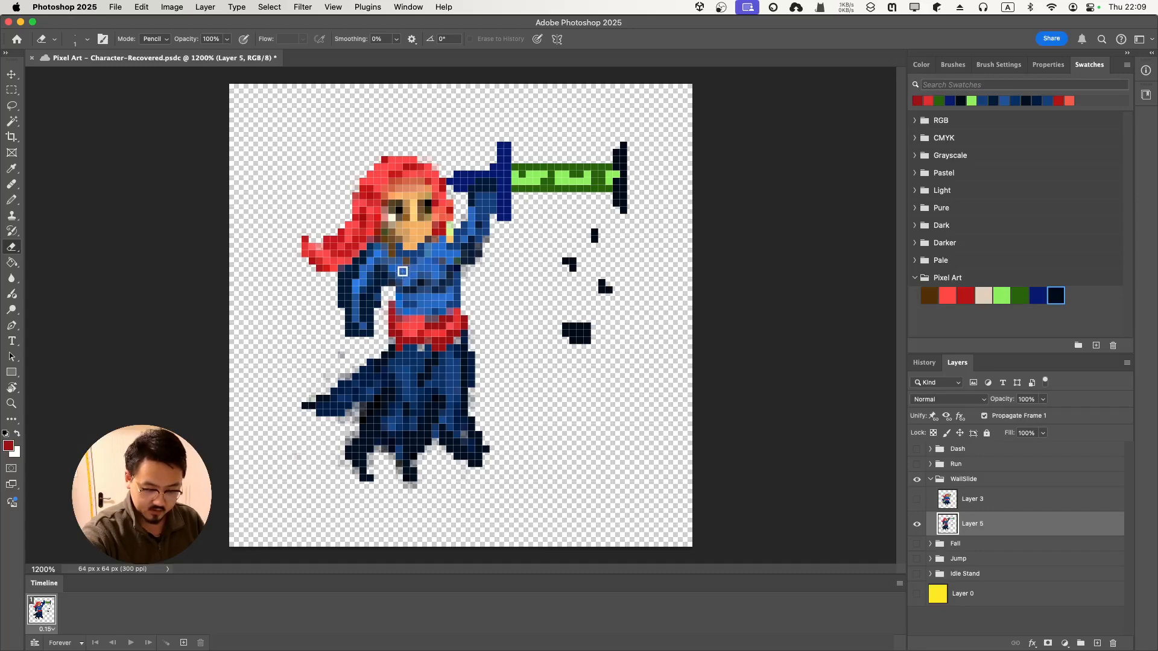
key(b)
alt+click(384, 283)
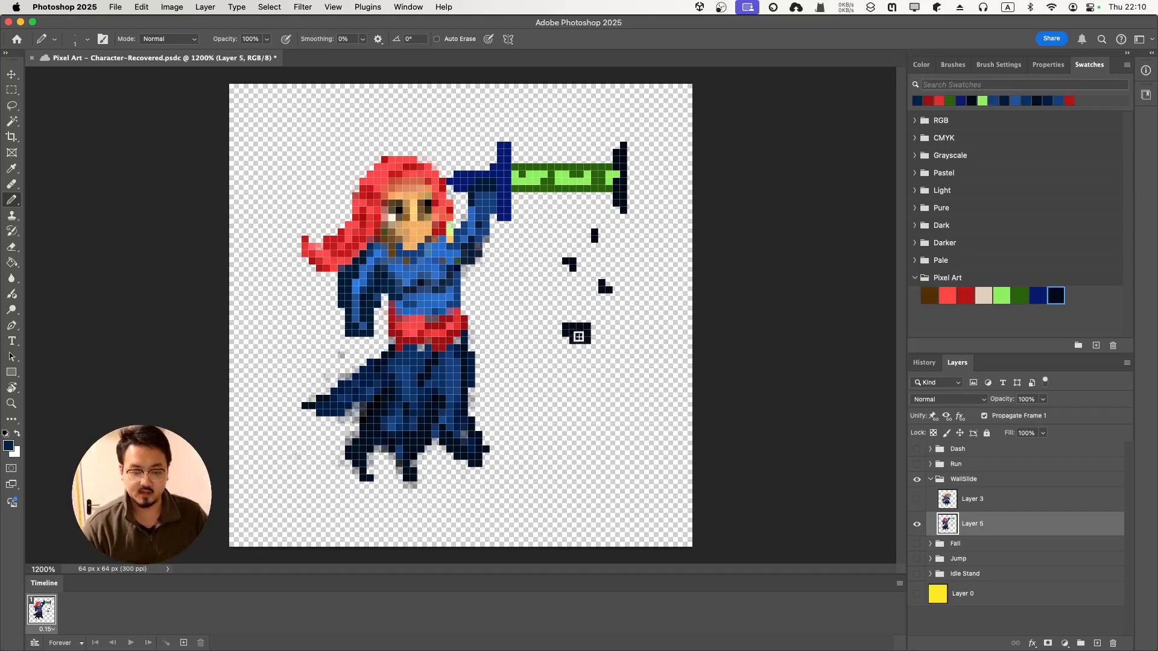
Erase stray grey pixels around the skirt and paint near-black shading along the middle of its hem.
key(e)
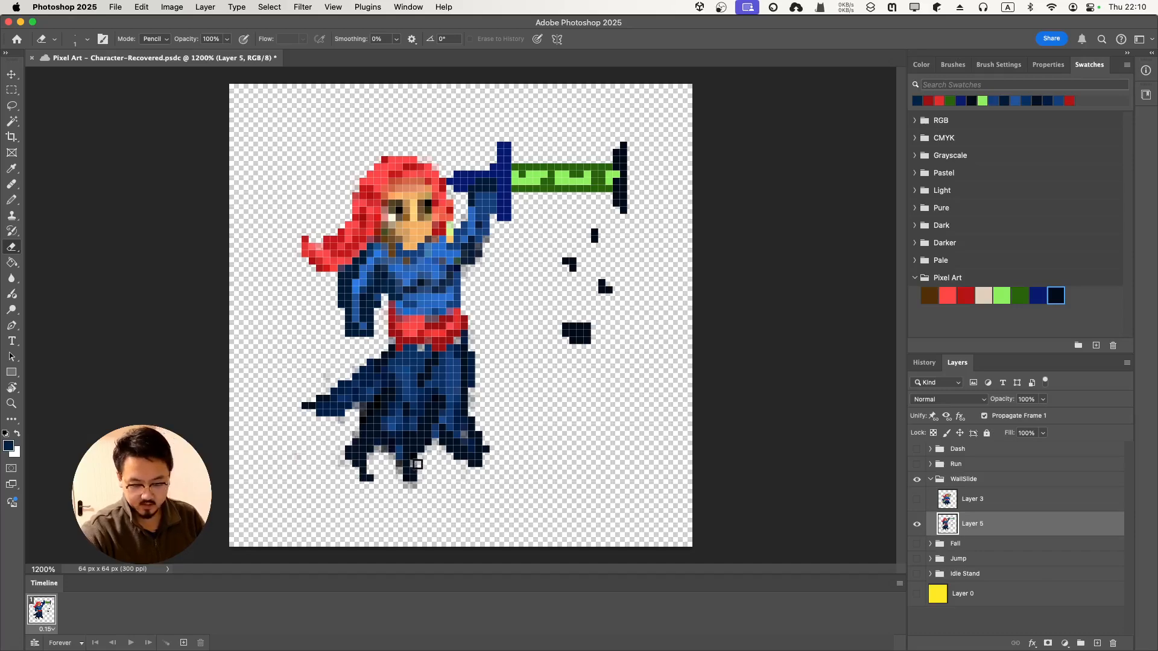
key(b)
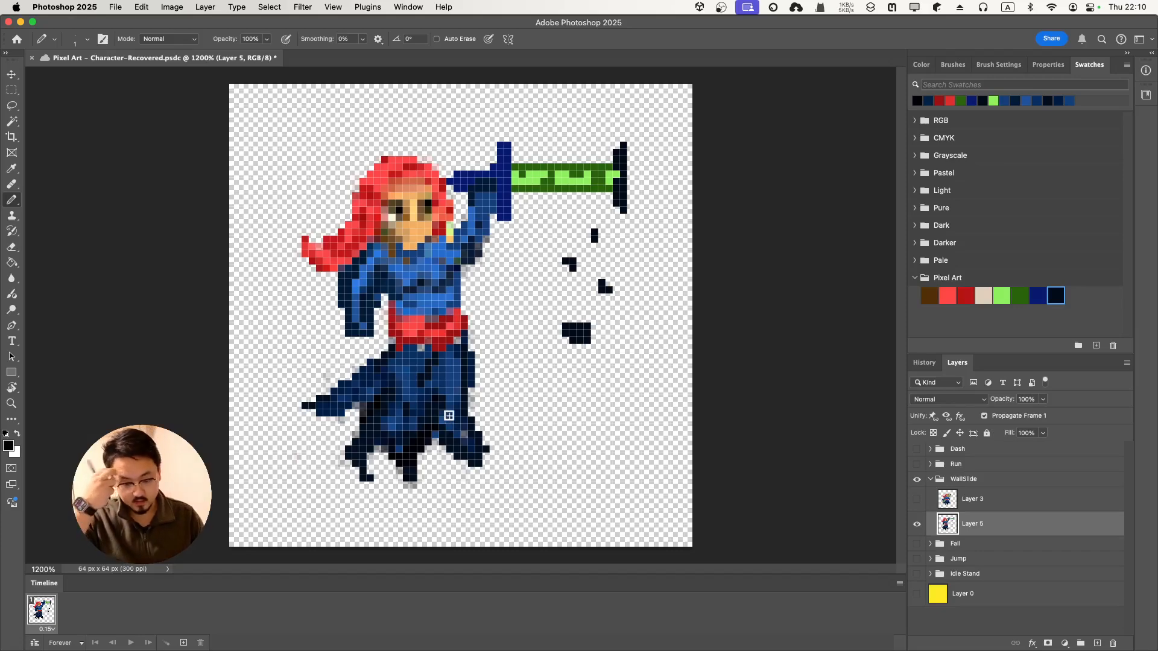
key(e)
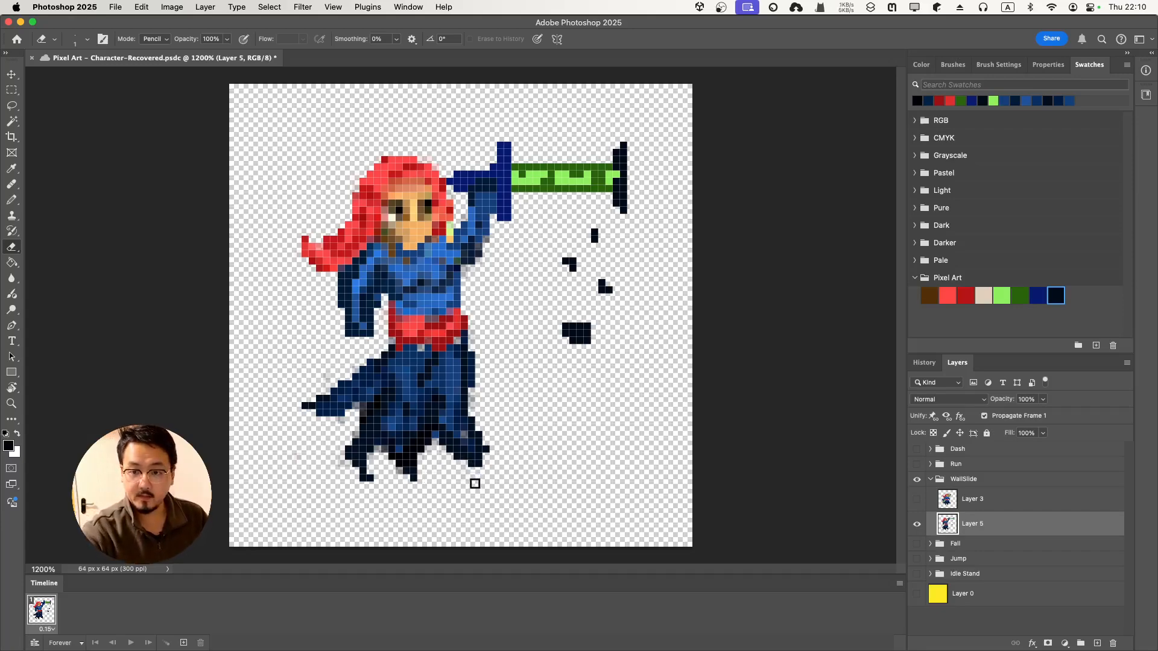
Sample the near-black of the trailing foot and fill in its tip below the skirt.
key(i)
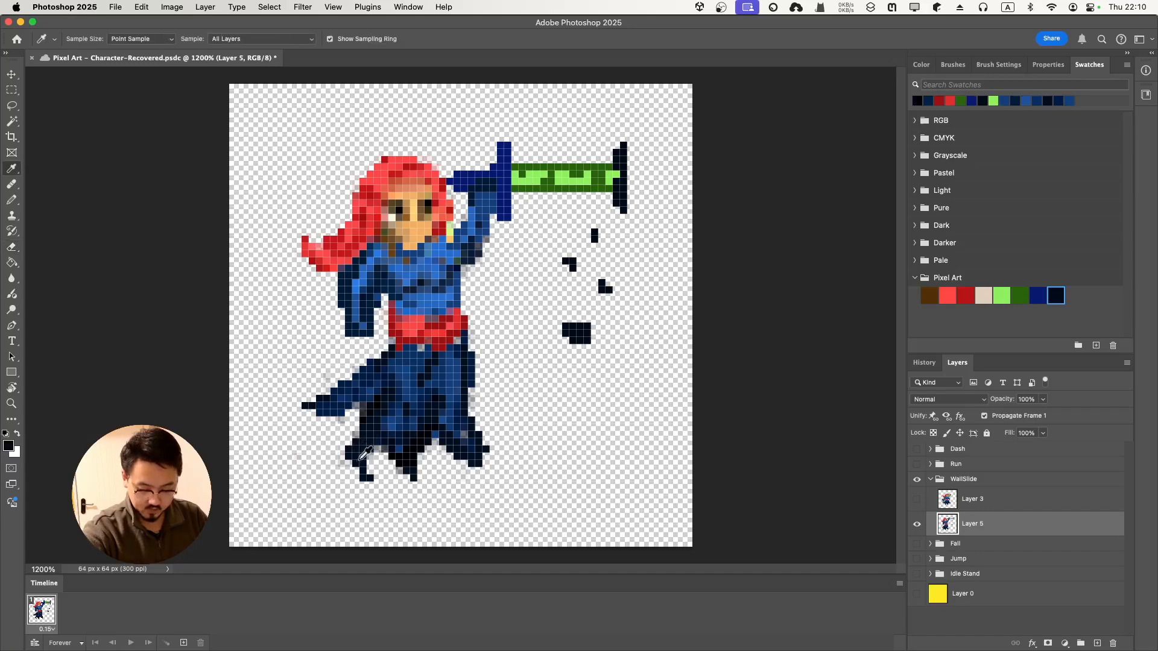
click(365, 453)
key(b)
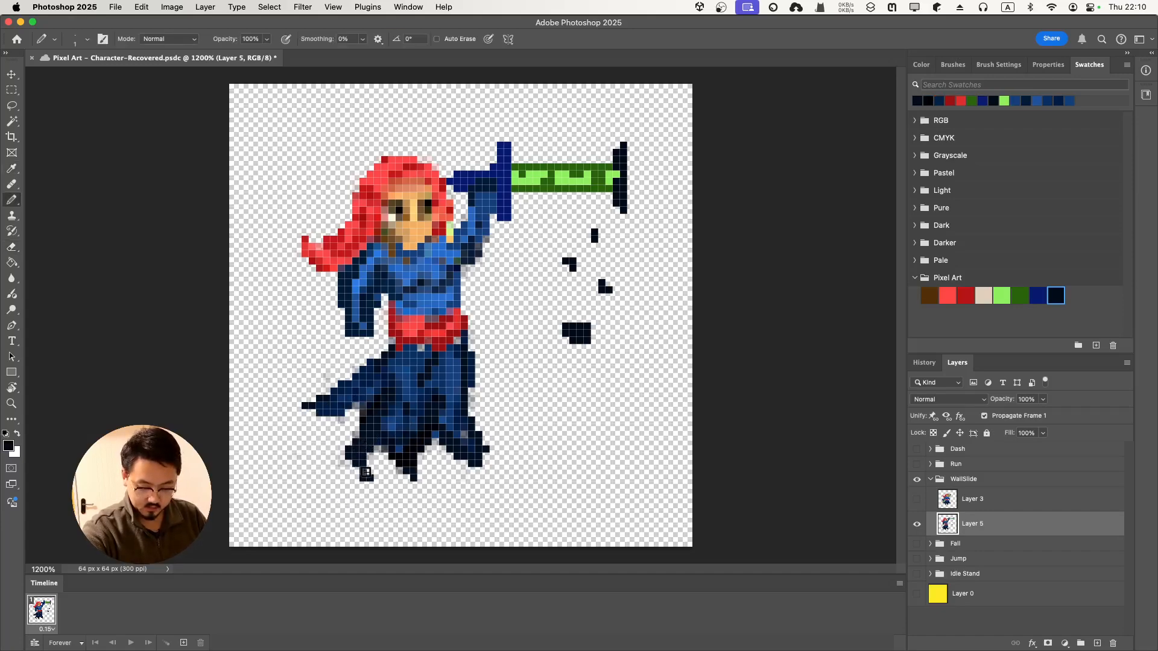
click(357, 471)
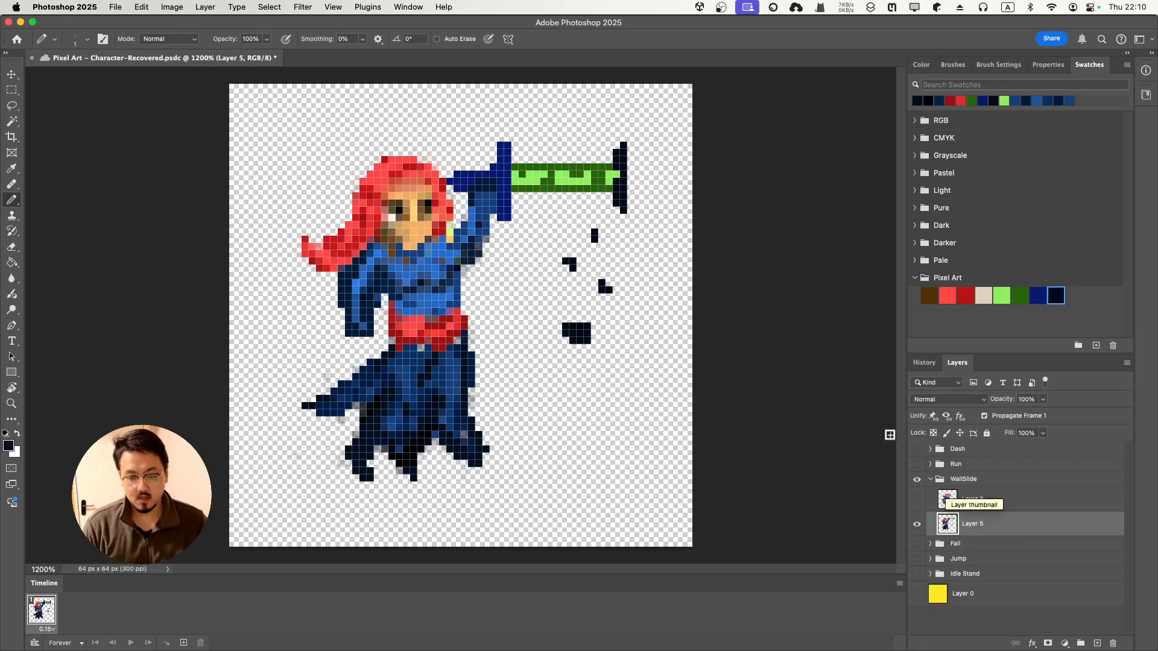
Compare the wall slide sprite with the Fall group by toggling the visibility of Fall and Layer 5.
click(916, 544)
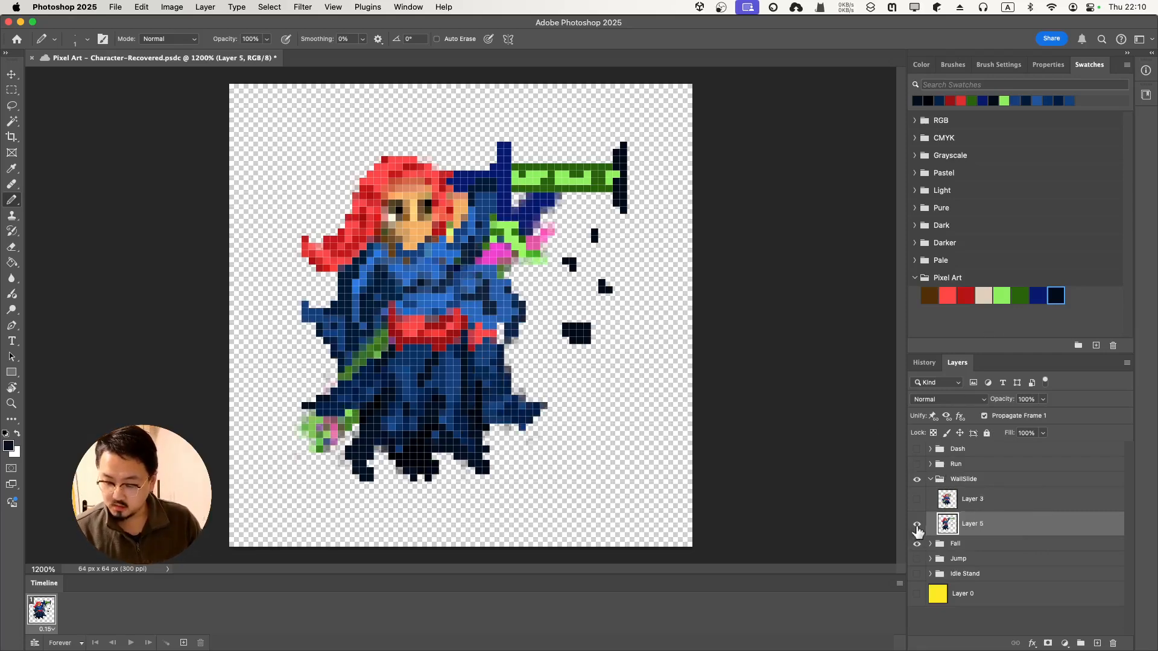
click(917, 527)
click(917, 524)
click(917, 543)
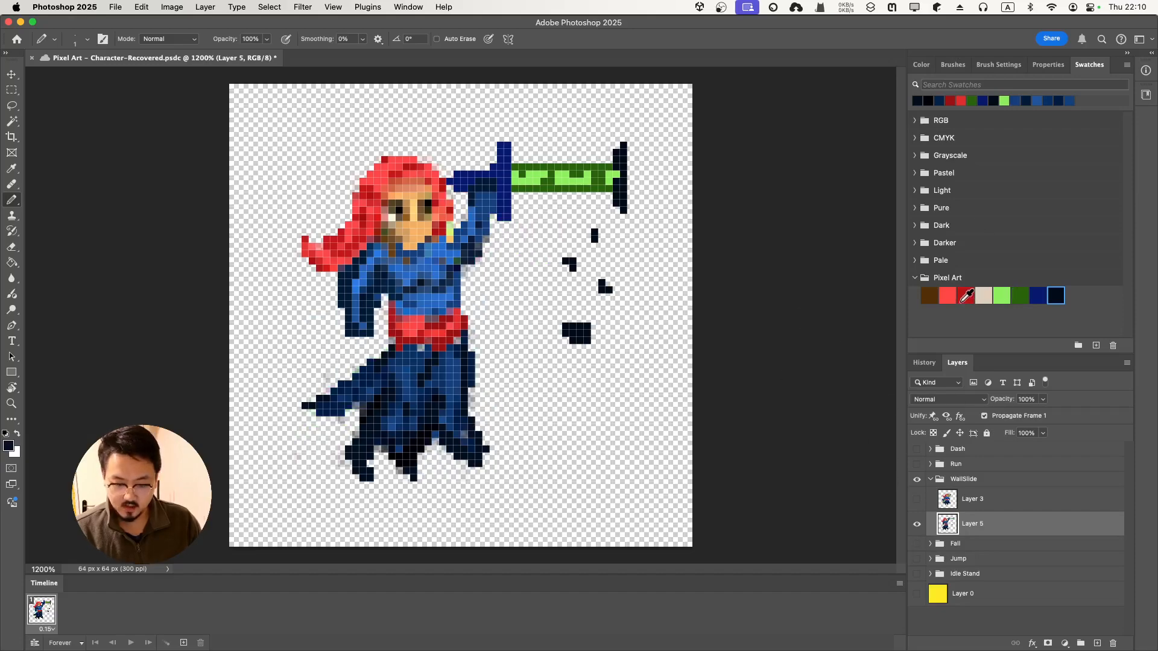
Show the Fall group, sample the pink of its sword ribbon, hide the group again and ready the Pencil tool.
click(917, 544)
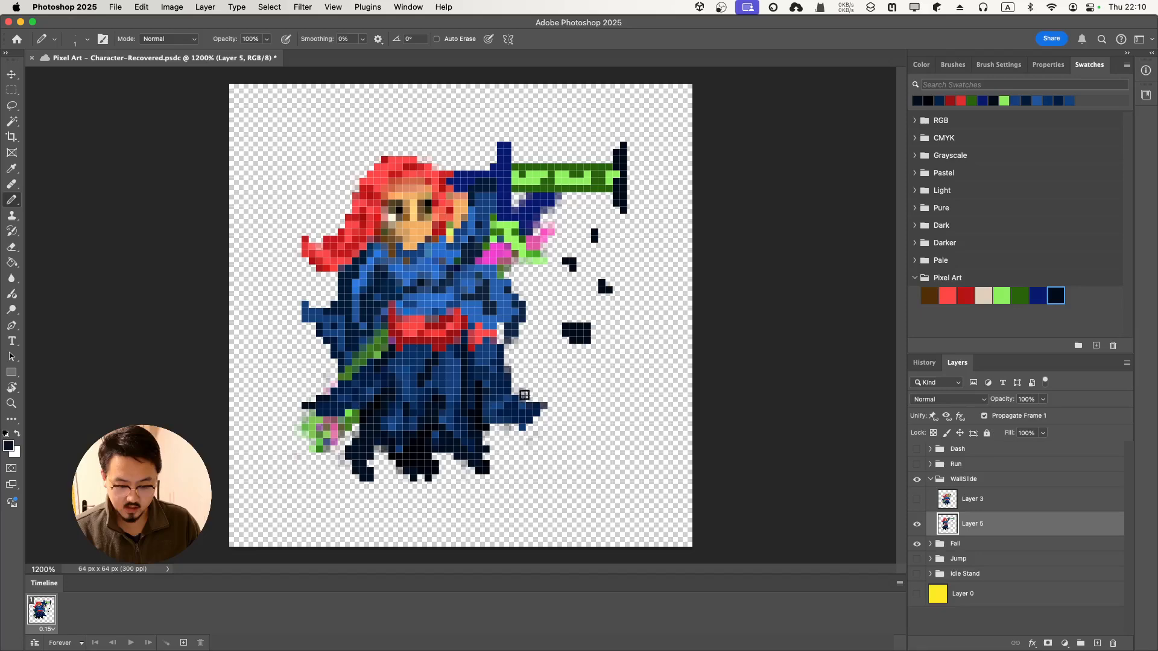
key(i)
click(493, 258)
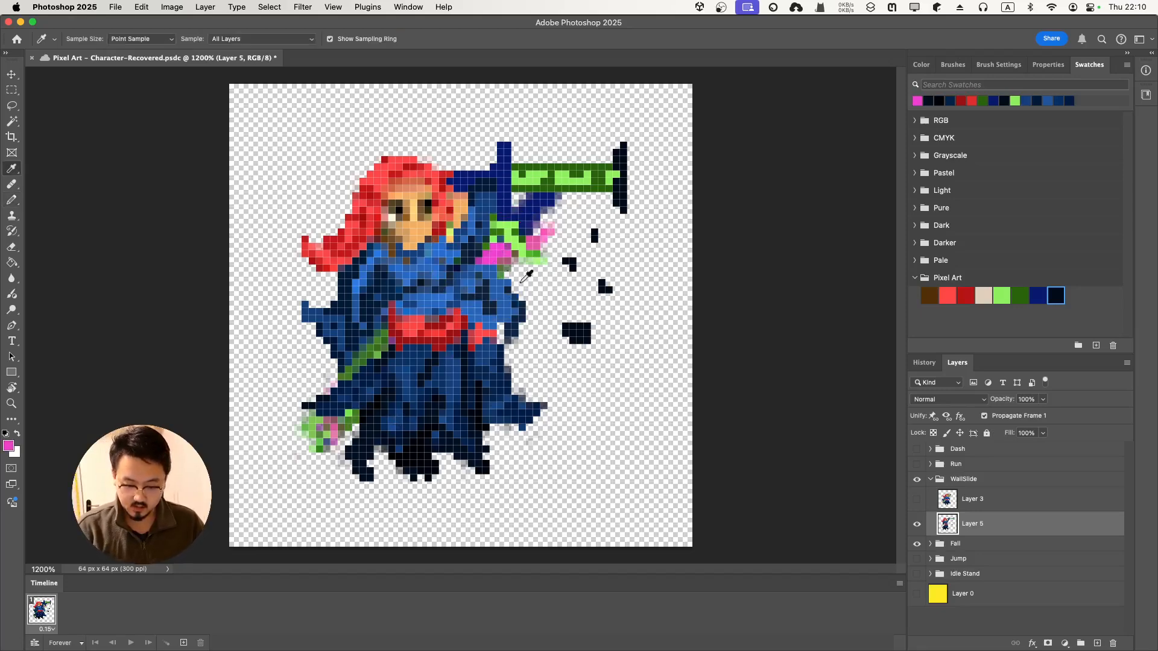
click(917, 544)
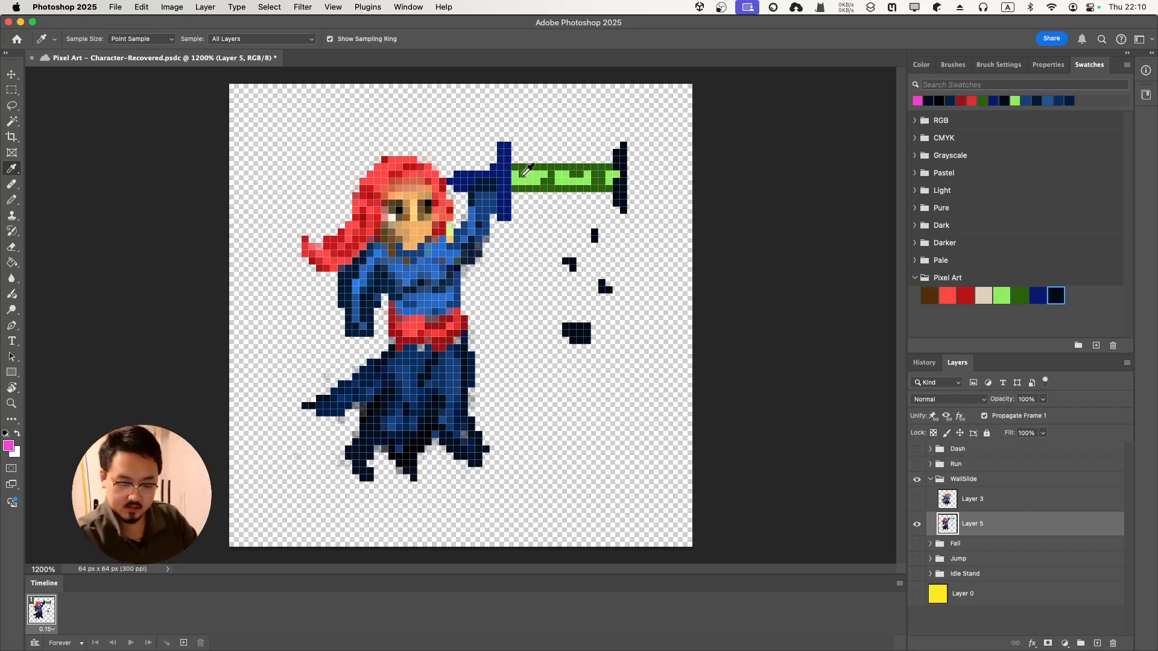
key(b)
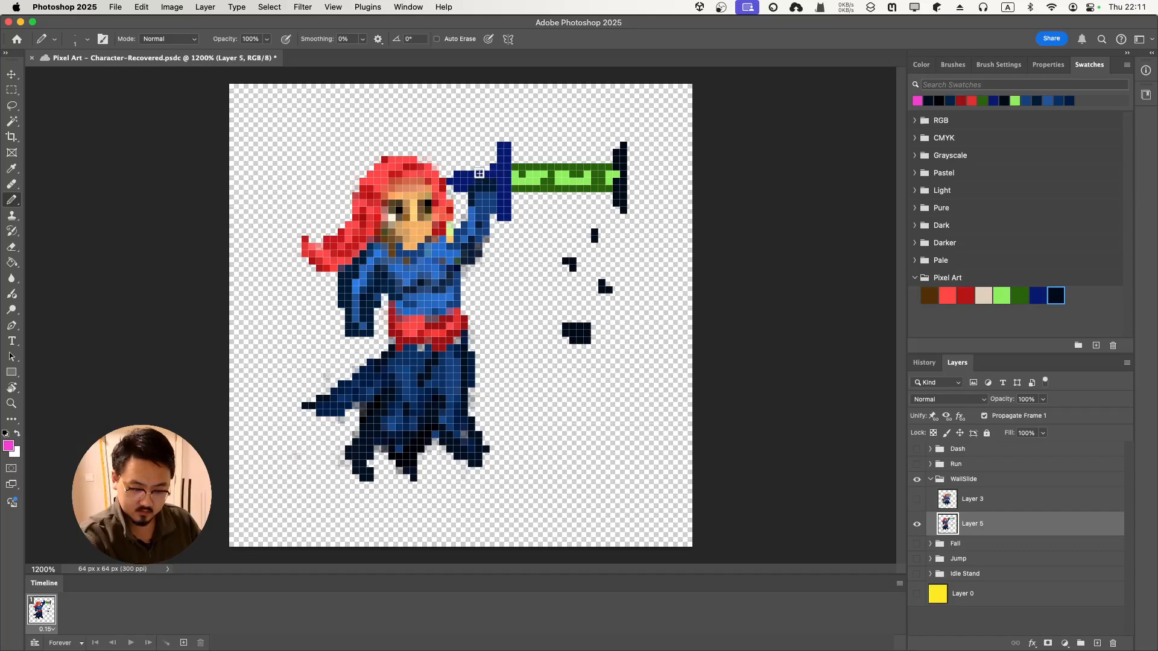
mouse_move(477, 176)
mouse_down()
mouse_move(520, 160)
mouse_move(560, 158)
mouse_up()
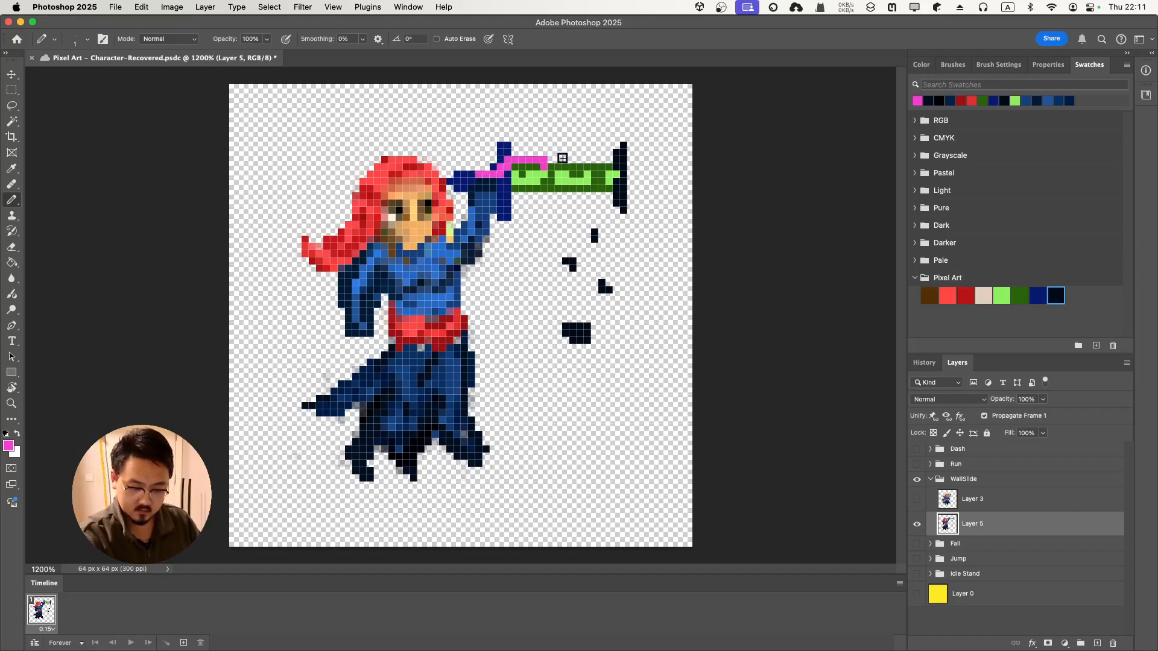
drag(573, 193, 618, 159)
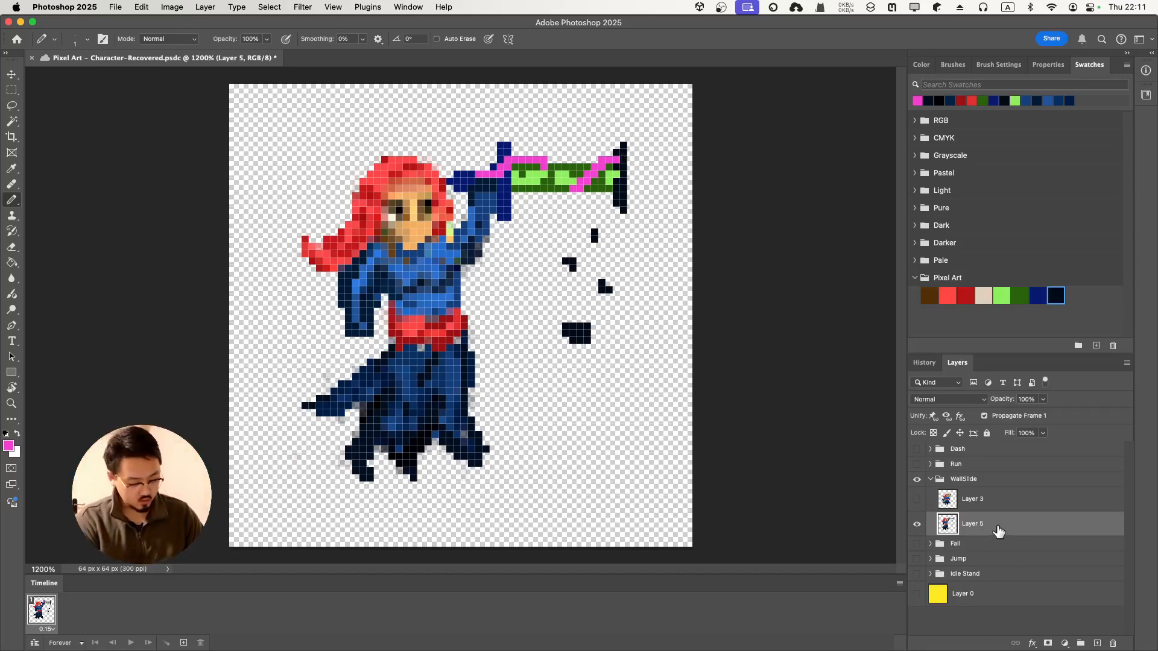
key(super+z)
key(super+z)
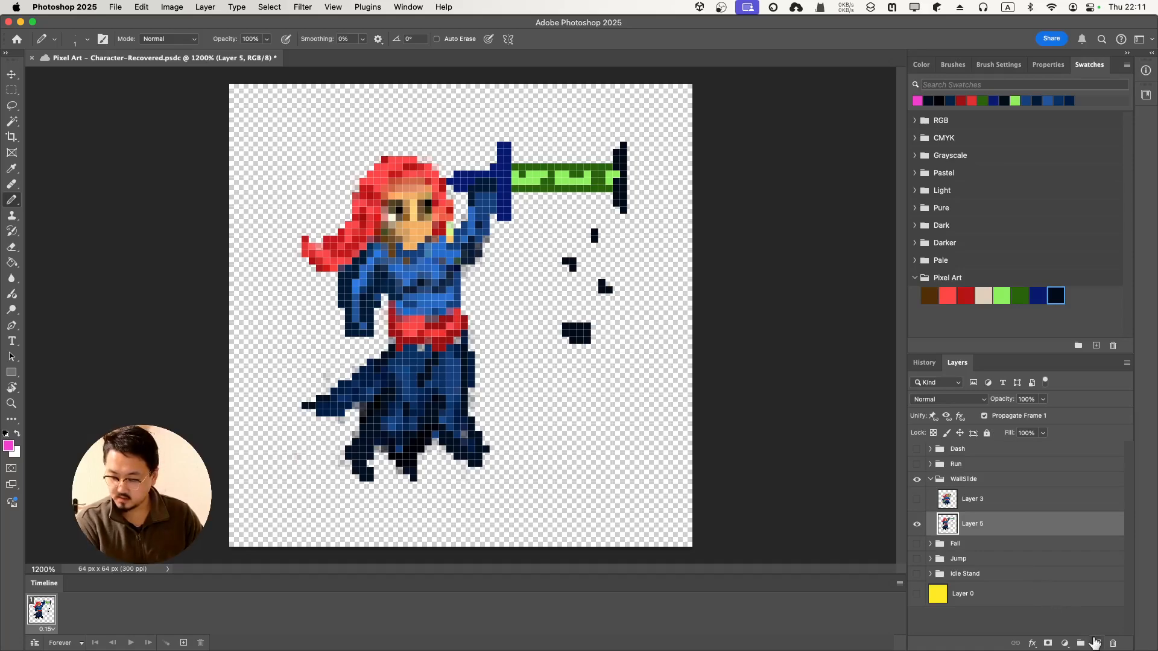
Add a new layer above Layer 5 and paint a pink ribbon winding around the sword's guard and blade.
click(1095, 643)
mouse_move(474, 185)
mouse_down()
mouse_move(509, 155)
mouse_move(544, 161)
mouse_move(567, 190)
mouse_move(632, 156)
mouse_up()
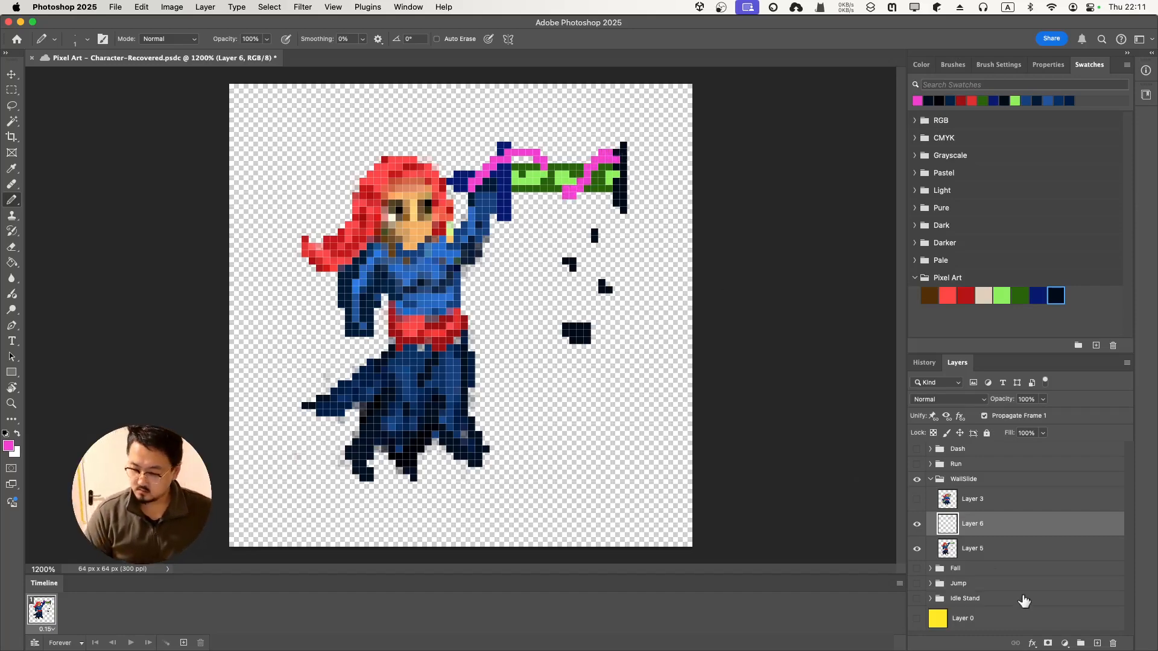
Duplicate Layer 5 as Layer 5 copy, hide the copy, and select the original Layer 5 with its visibility on.
right_click(995, 551)
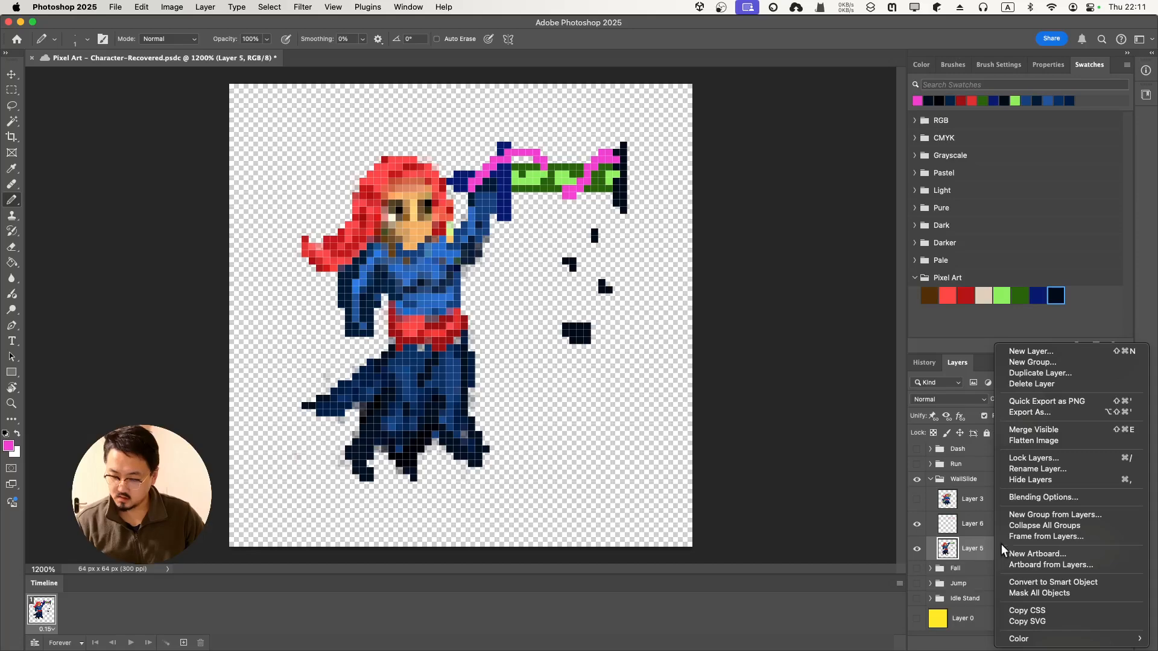
click(1035, 374)
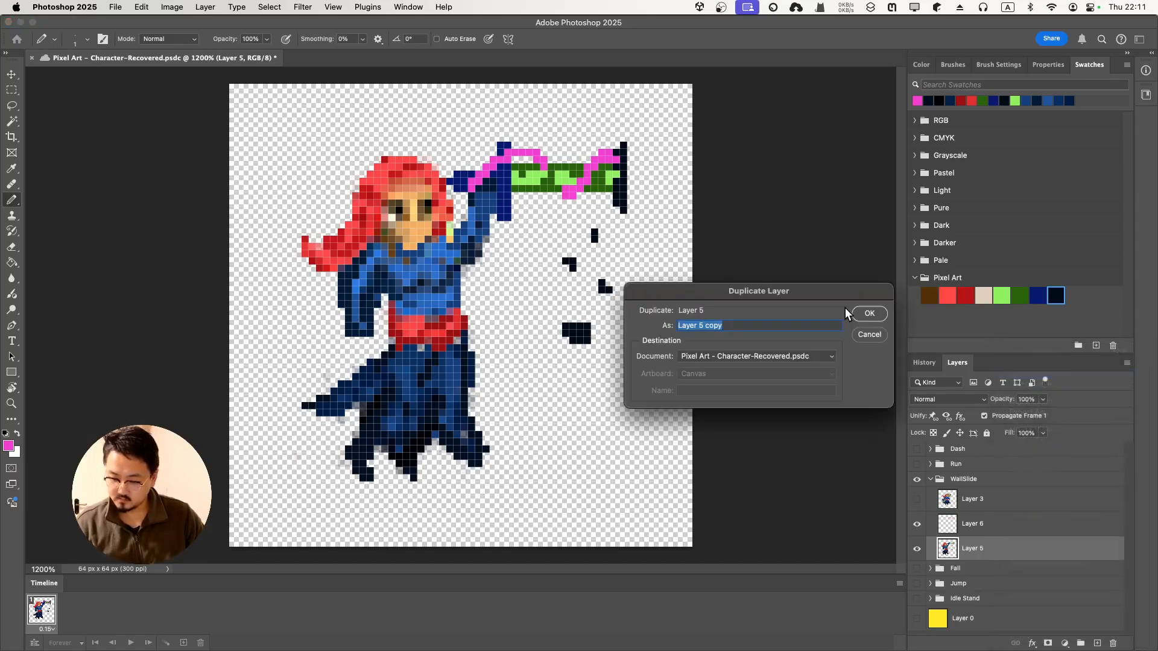
click(869, 309)
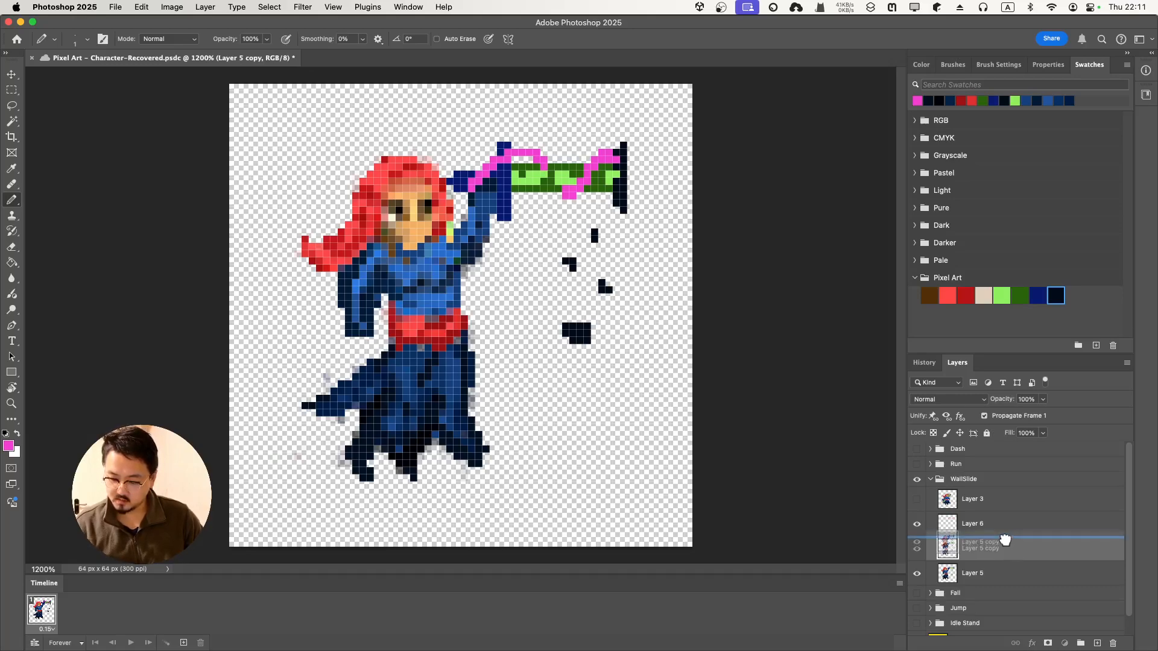
click(917, 576)
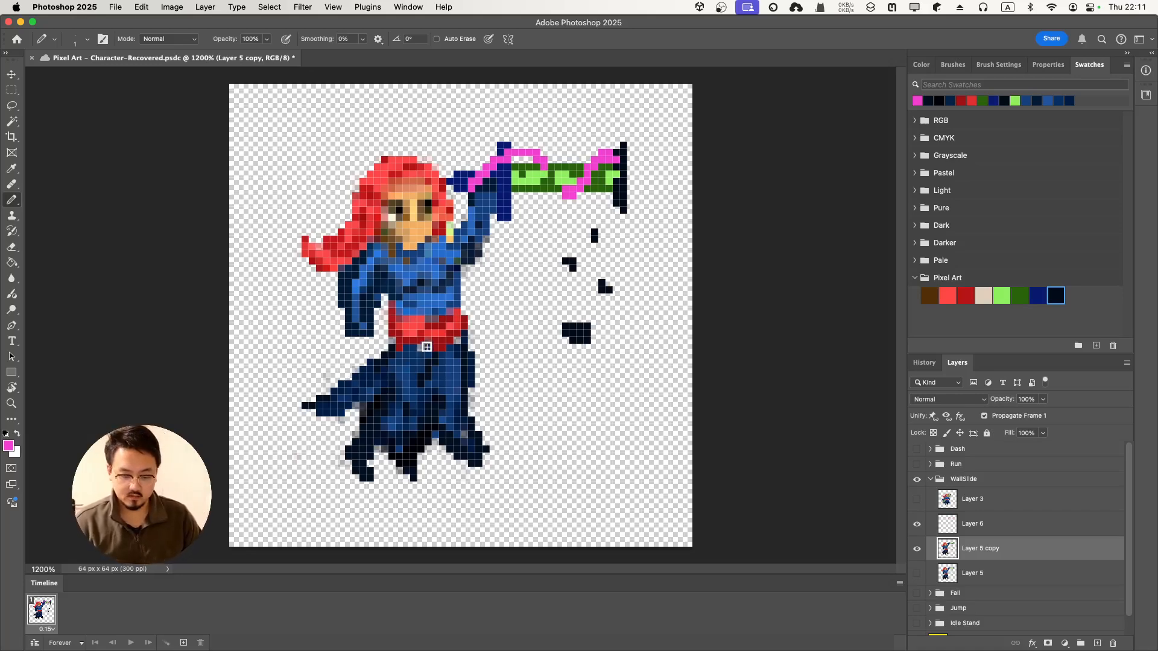
click(964, 579)
click(916, 573)
click(917, 549)
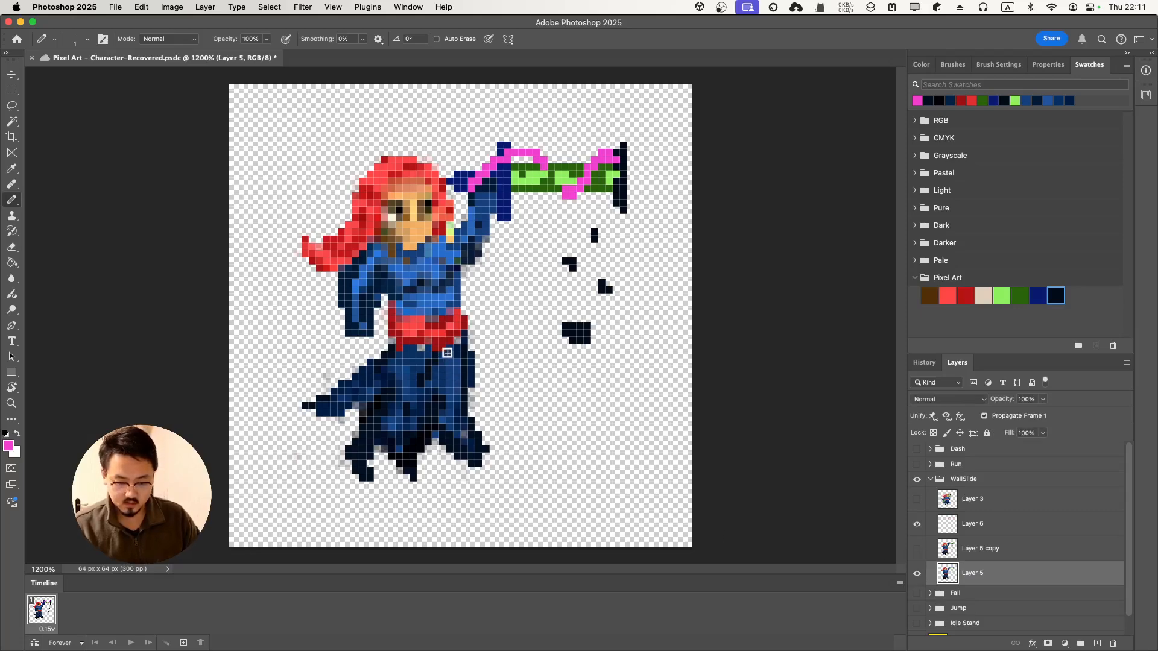
Sample dark blue from the skirt and paint over the stray light pixels just below the sash.
alt+click(410, 355)
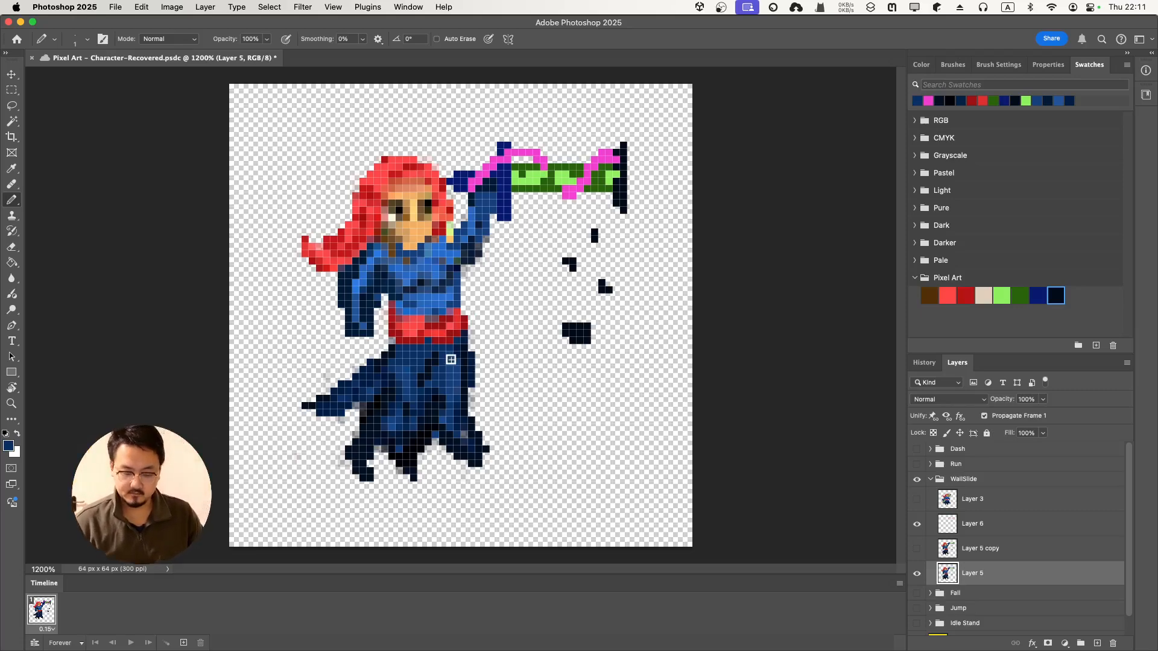
Sample the near-black shade just below the sash, then show and select Layer 5 copy with Layer 5 hidden.
alt+click(397, 341)
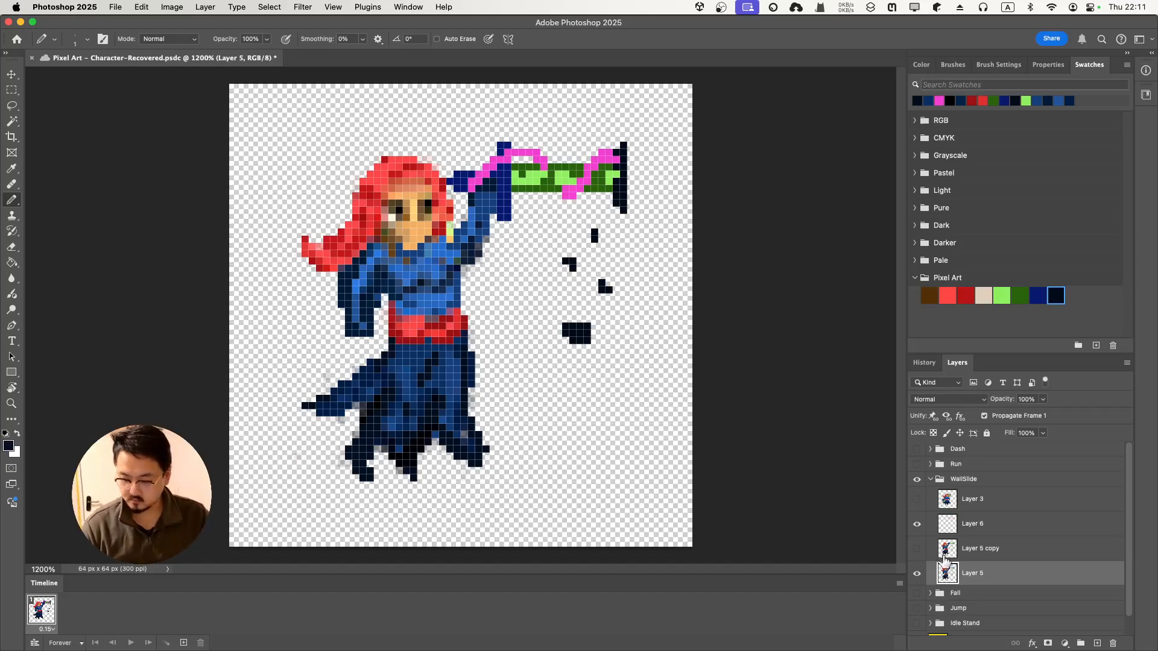
click(917, 549)
click(965, 552)
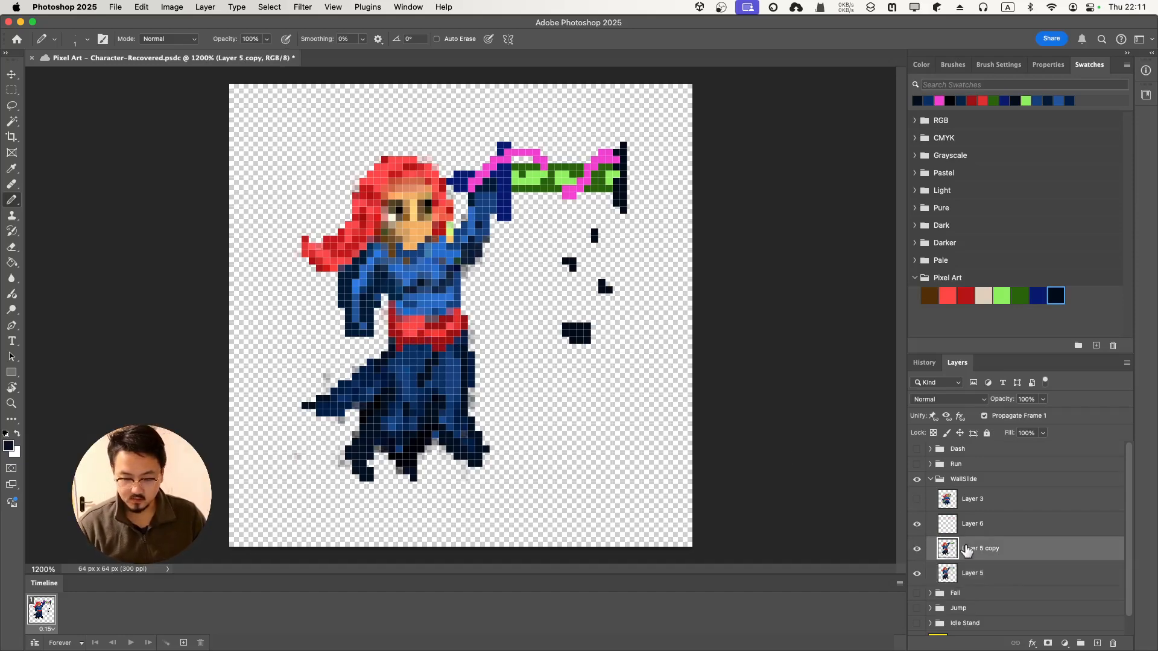
click(917, 575)
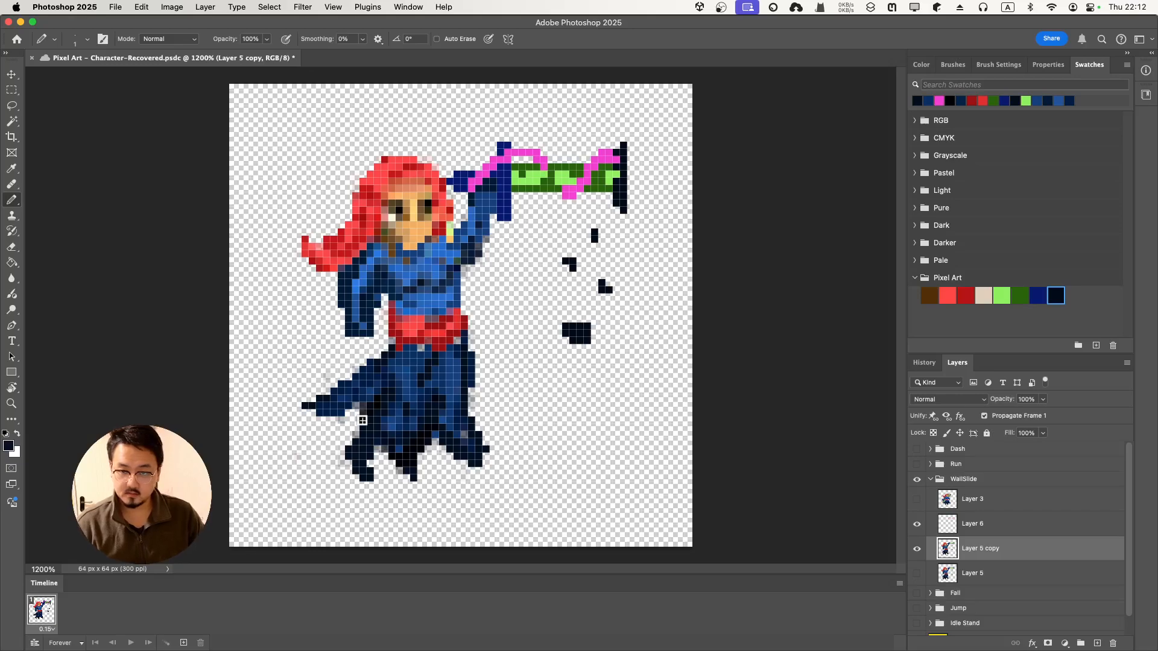
Lasso the skirt and legs on Layer 5 copy, rotate them about -10.7°, shift them 1 px right and 1 px up, and deselect.
key(l)
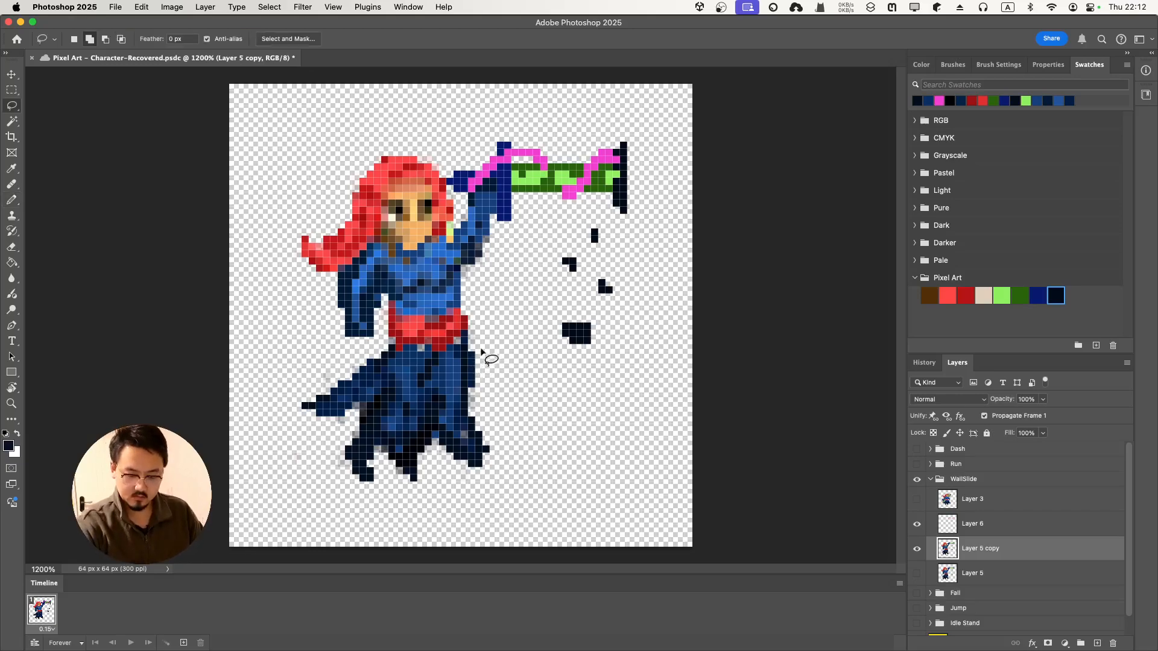
mouse_move(482, 336)
mouse_down()
mouse_move(431, 357)
mouse_move(335, 365)
mouse_move(403, 520)
mouse_move(512, 343)
mouse_move(478, 336)
mouse_up()
key(ctrl+t)
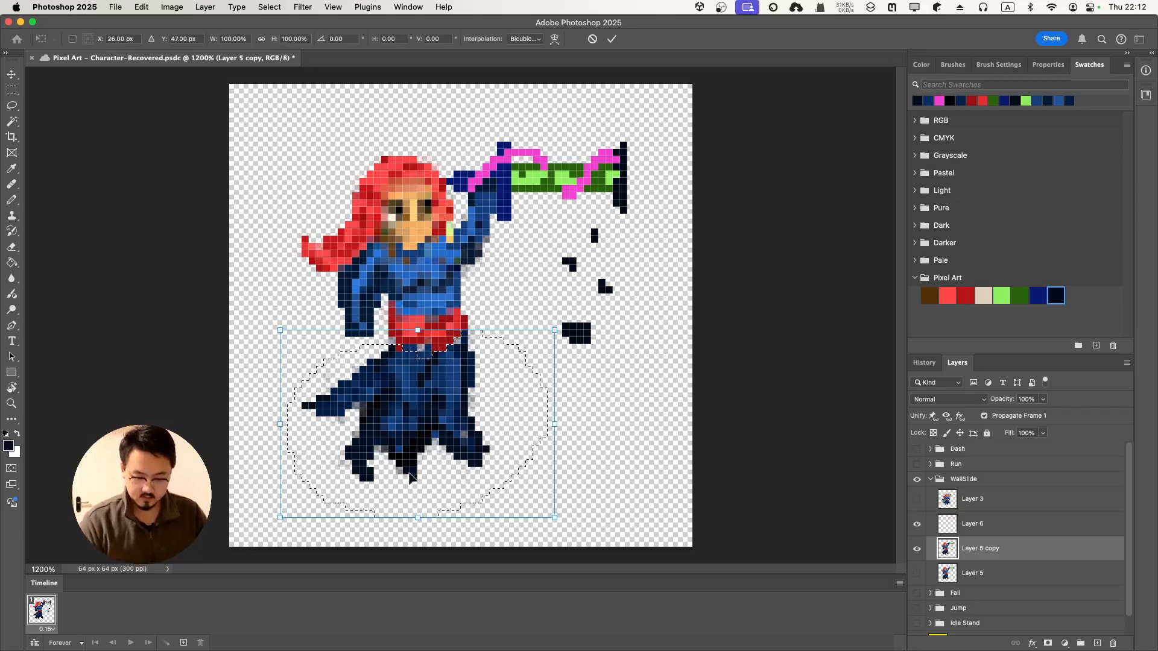
drag(413, 535, 435, 529)
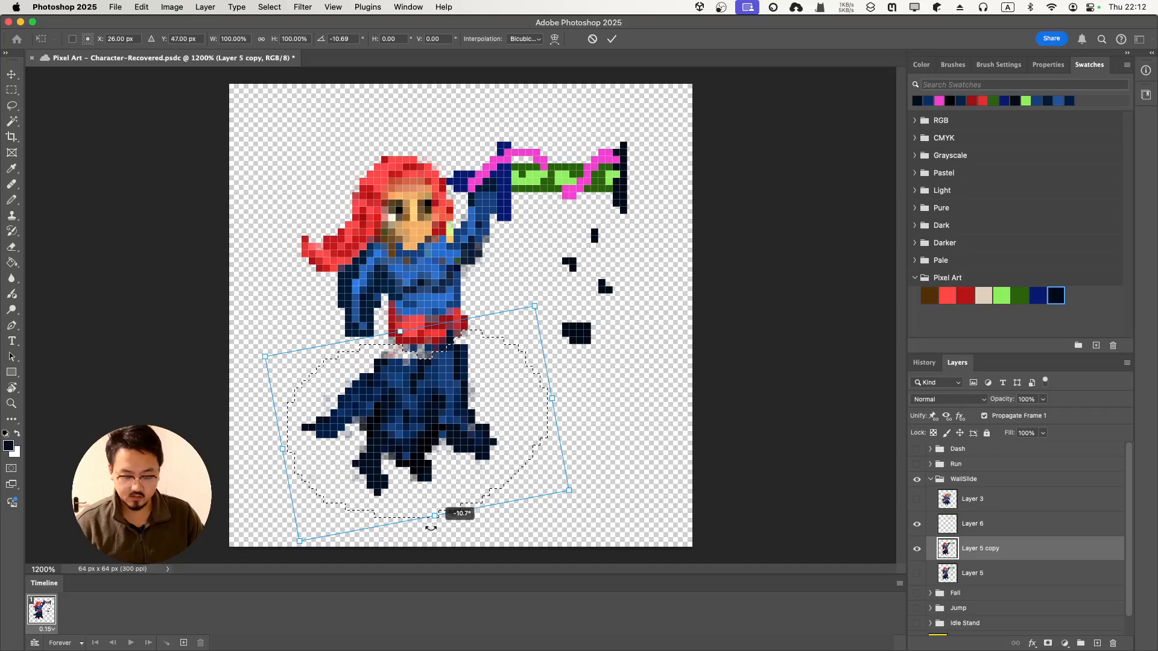
key(Up)
key(Right)
key(Up)
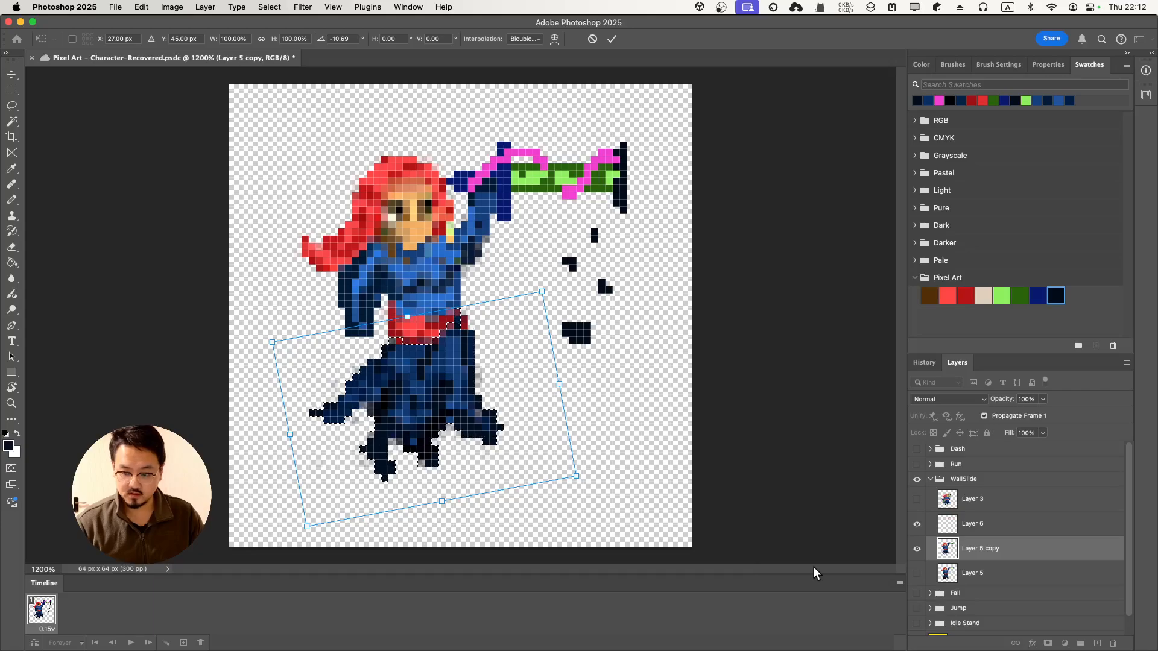
key(Down)
key(Down)
key(Up)
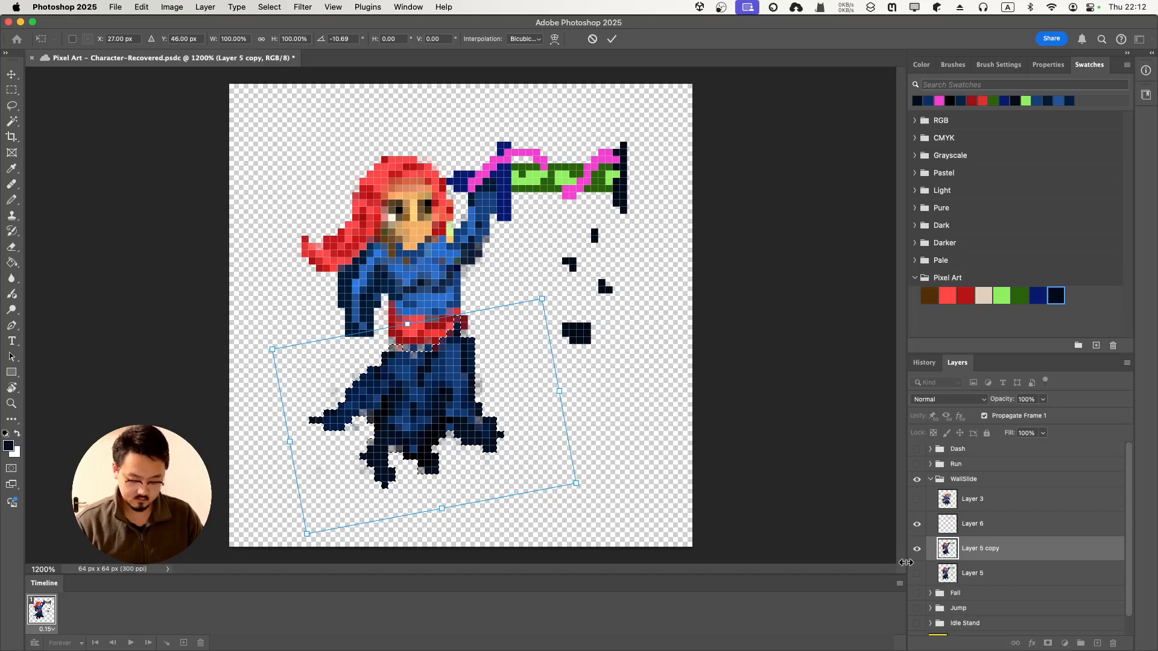
key(Return)
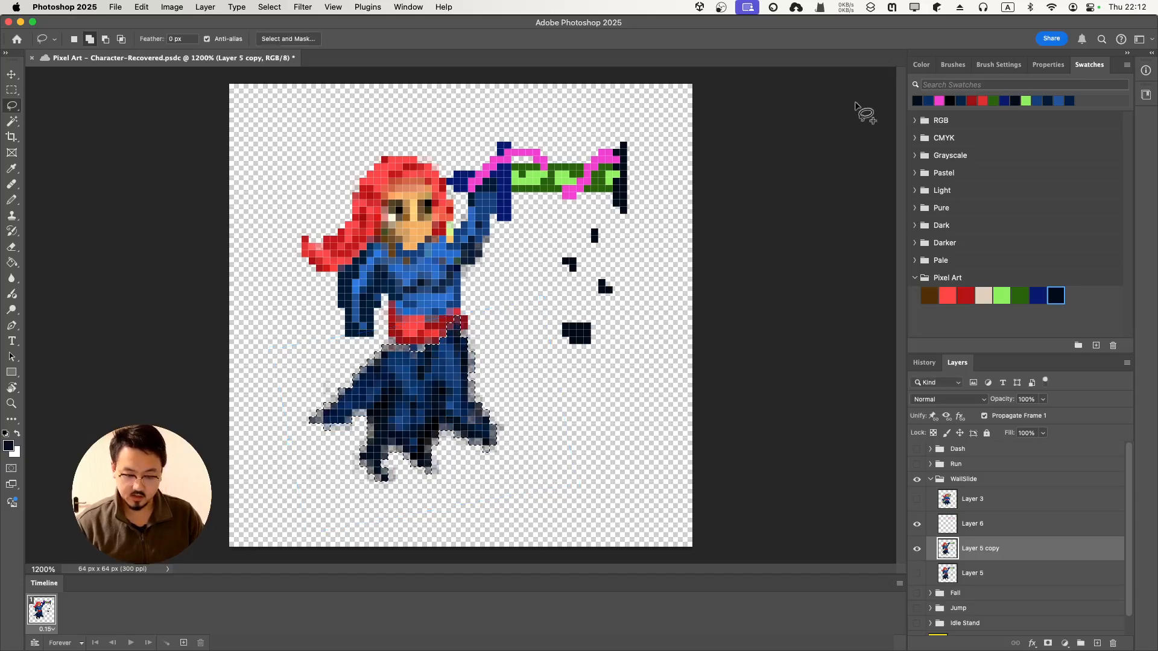
click(567, 453)
Compare the skirt poses of Layer 5 and Layer 5 copy by toggling their visibility.
click(917, 574)
click(916, 549)
click(917, 549)
click(917, 549)
click(917, 549)
click(917, 549)
click(917, 549)
click(917, 549)
click(917, 549)
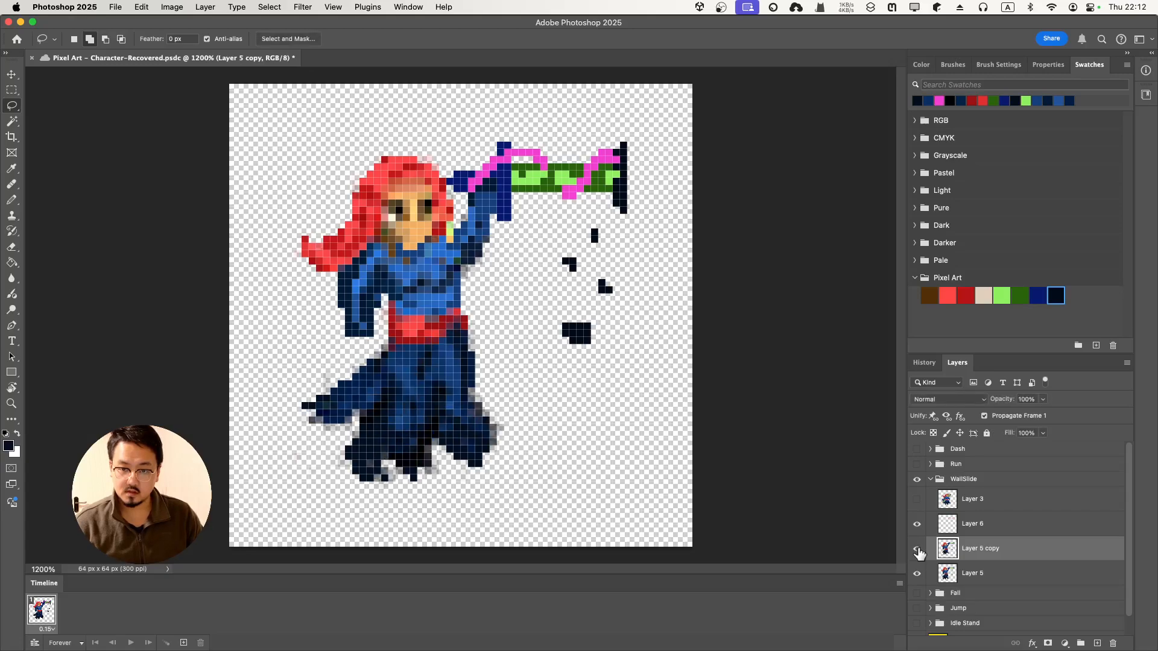
click(917, 574)
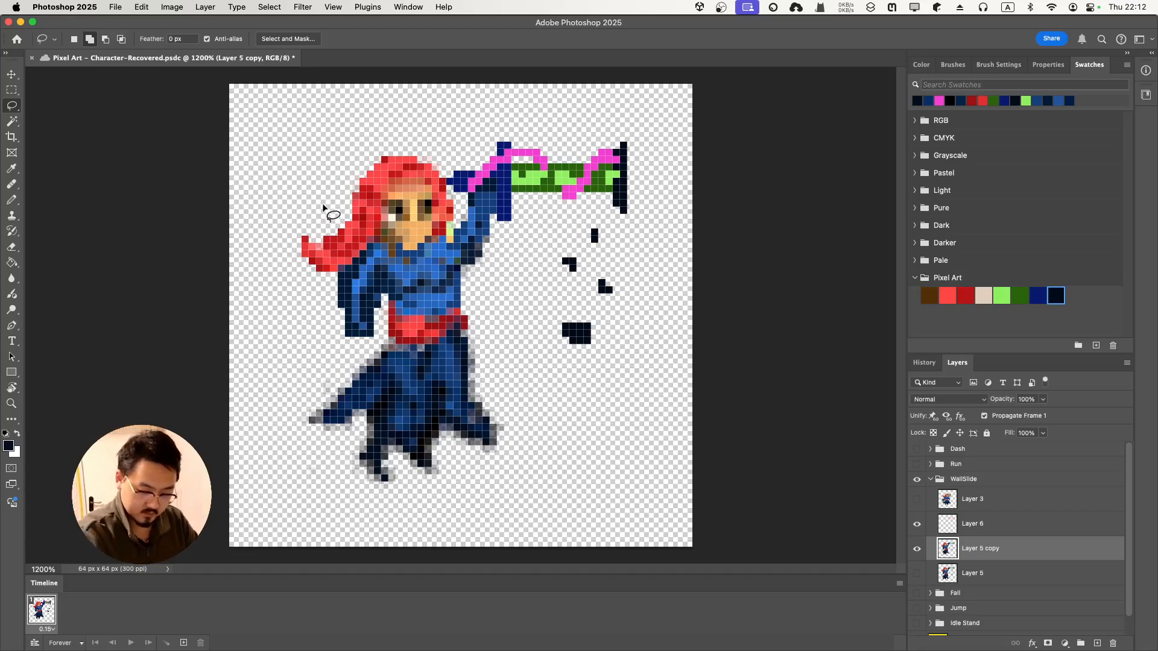
drag(328, 200, 303, 210)
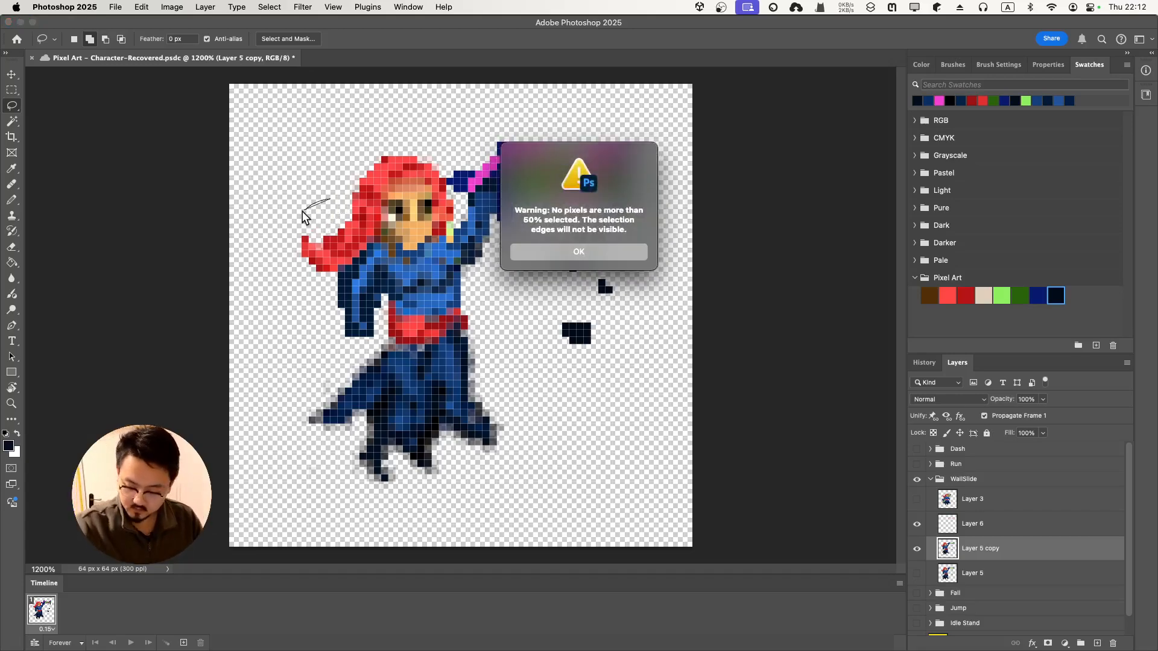
click(573, 252)
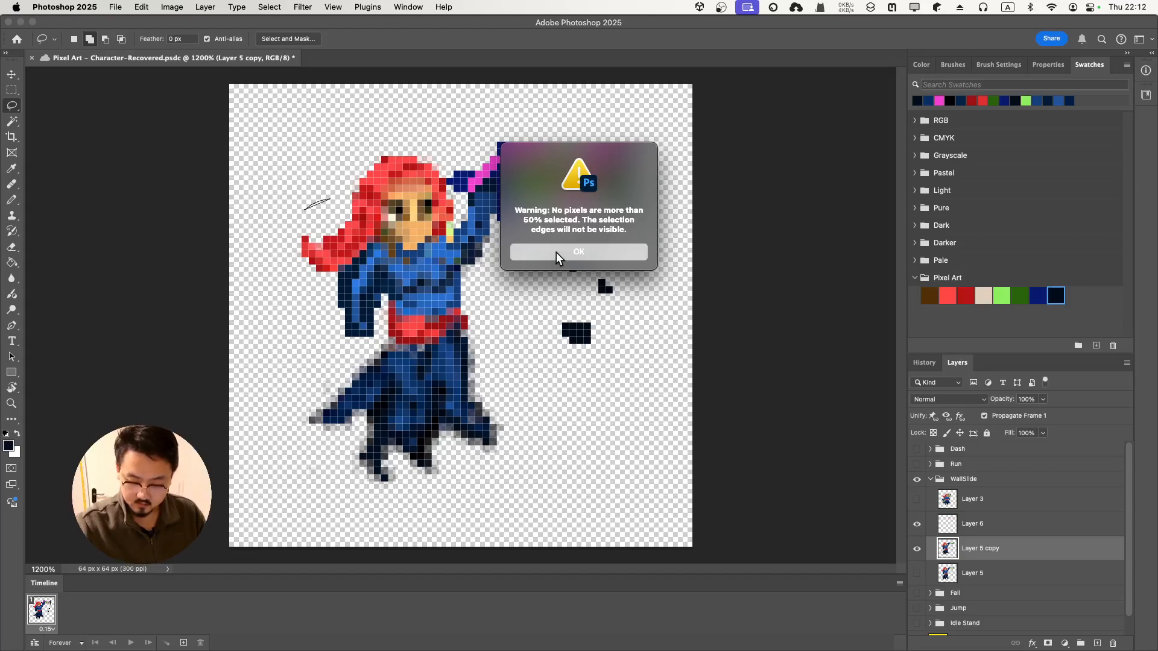
click(917, 524)
mouse_move(325, 196)
mouse_down()
mouse_move(310, 200)
mouse_move(309, 325)
mouse_move(369, 353)
mouse_move(384, 320)
mouse_move(377, 219)
mouse_move(347, 187)
mouse_move(295, 209)
mouse_up()
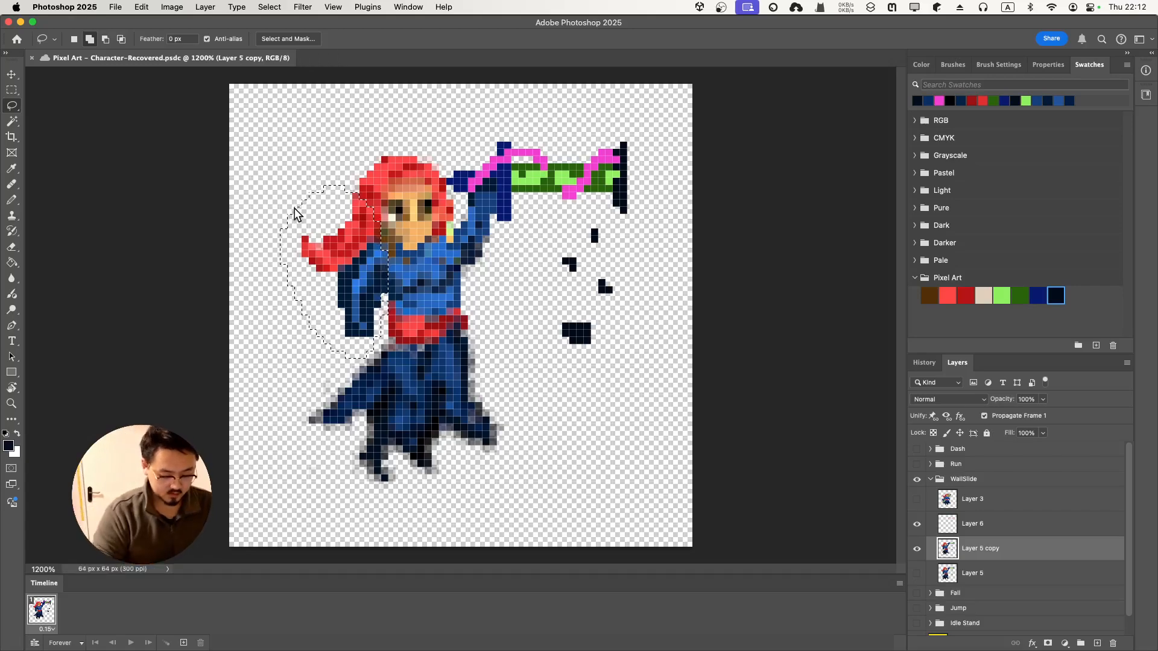
key(super+t)
drag(338, 384, 351, 384)
key(Right)
key(Right)
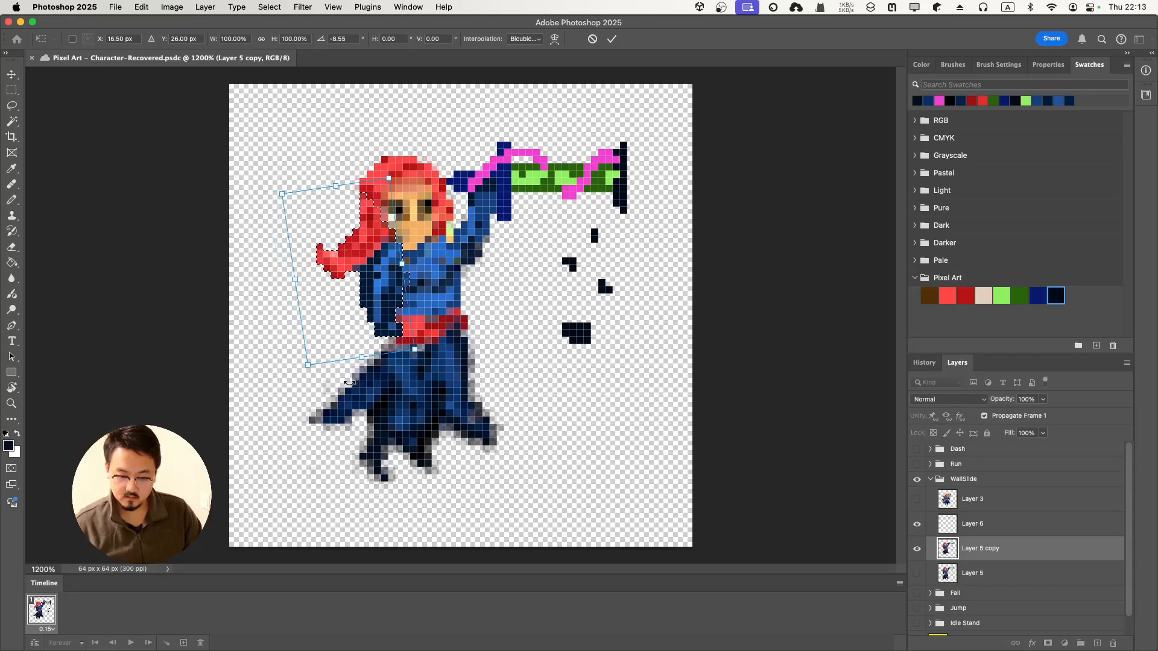
key(Left)
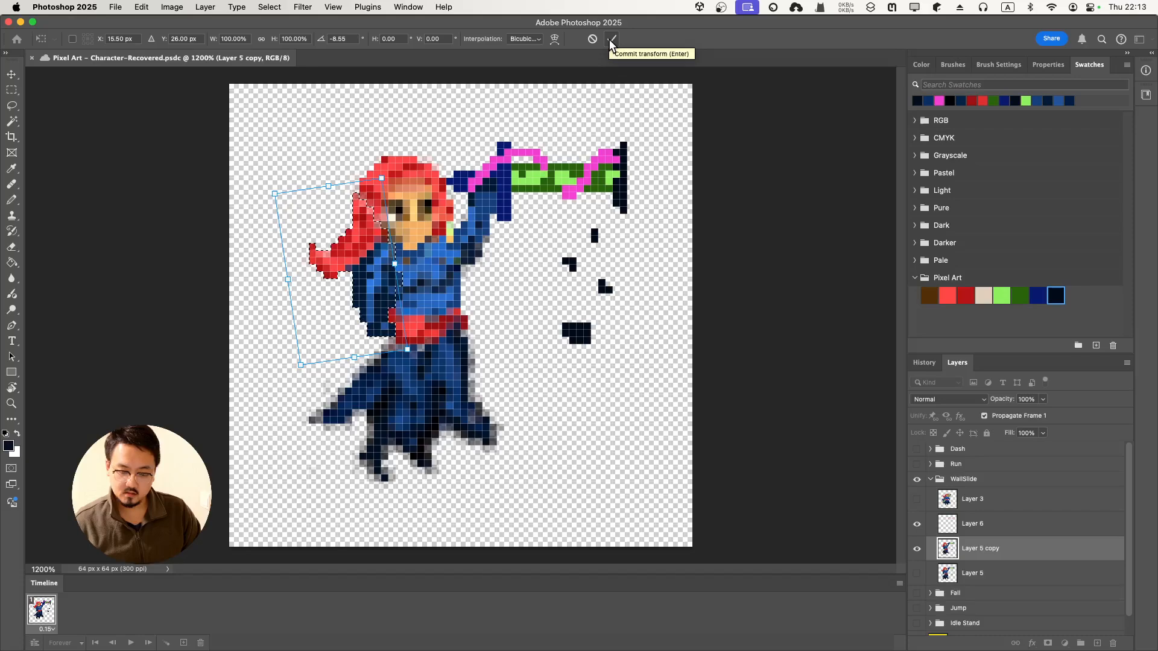
key(super+z)
key(super+z)
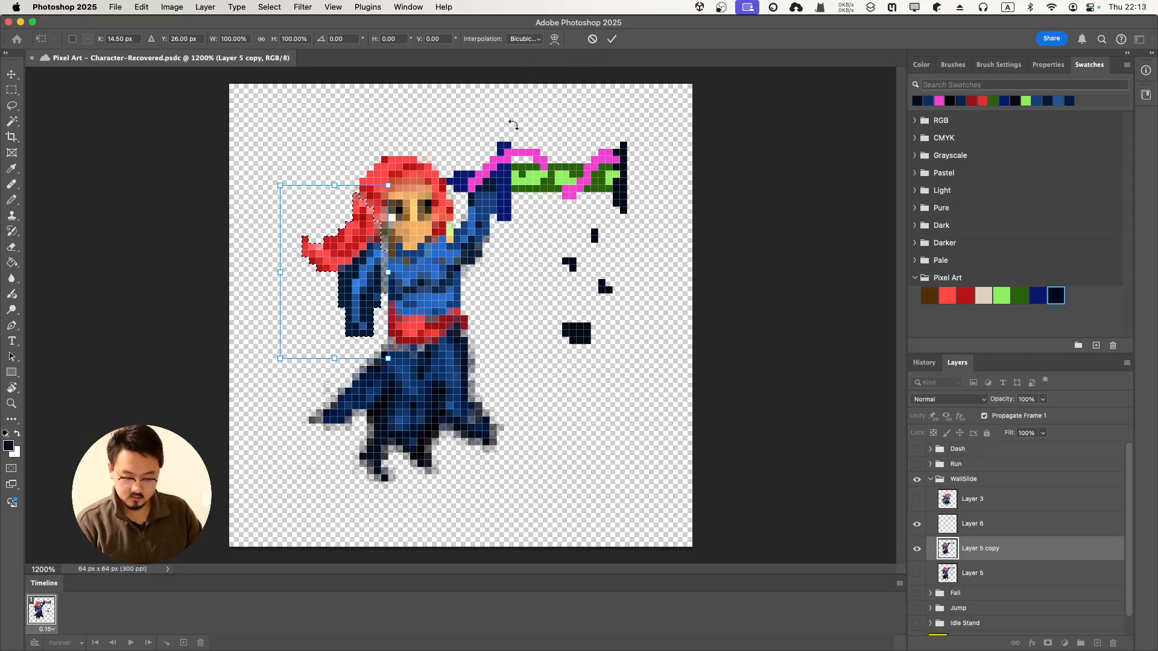
click(593, 39)
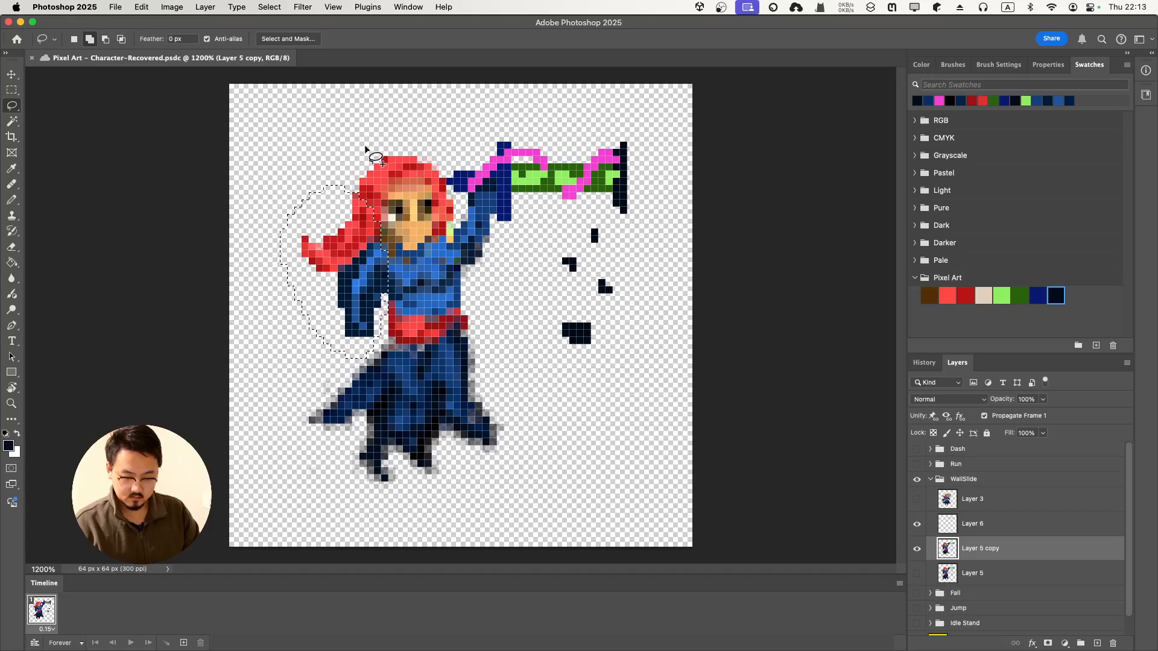
Lasso the head and upper body on Layer 5 copy, rotate them about -1.9°, and shift them 1 px left and 1 px down.
mouse_move(363, 136)
mouse_down()
mouse_move(325, 154)
mouse_move(280, 214)
mouse_move(292, 306)
mouse_up()
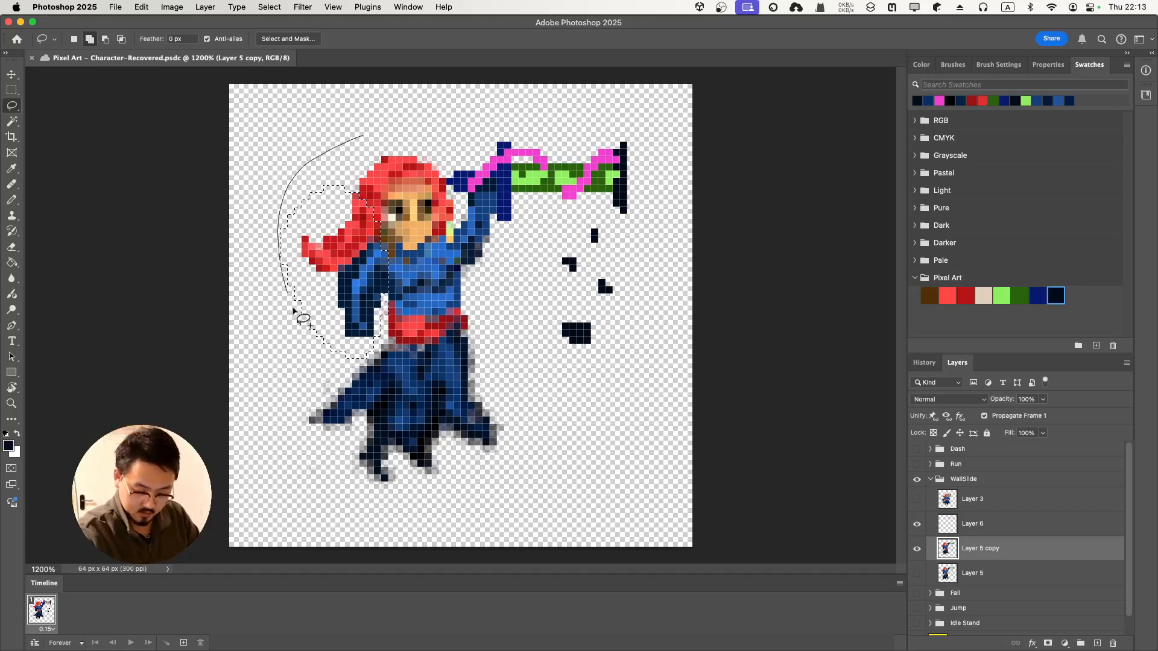
mouse_move(384, 348)
mouse_down()
mouse_move(468, 346)
mouse_move(509, 308)
mouse_move(510, 259)
mouse_move(481, 192)
mouse_move(359, 138)
mouse_move(335, 149)
mouse_up()
key(ctrl+t)
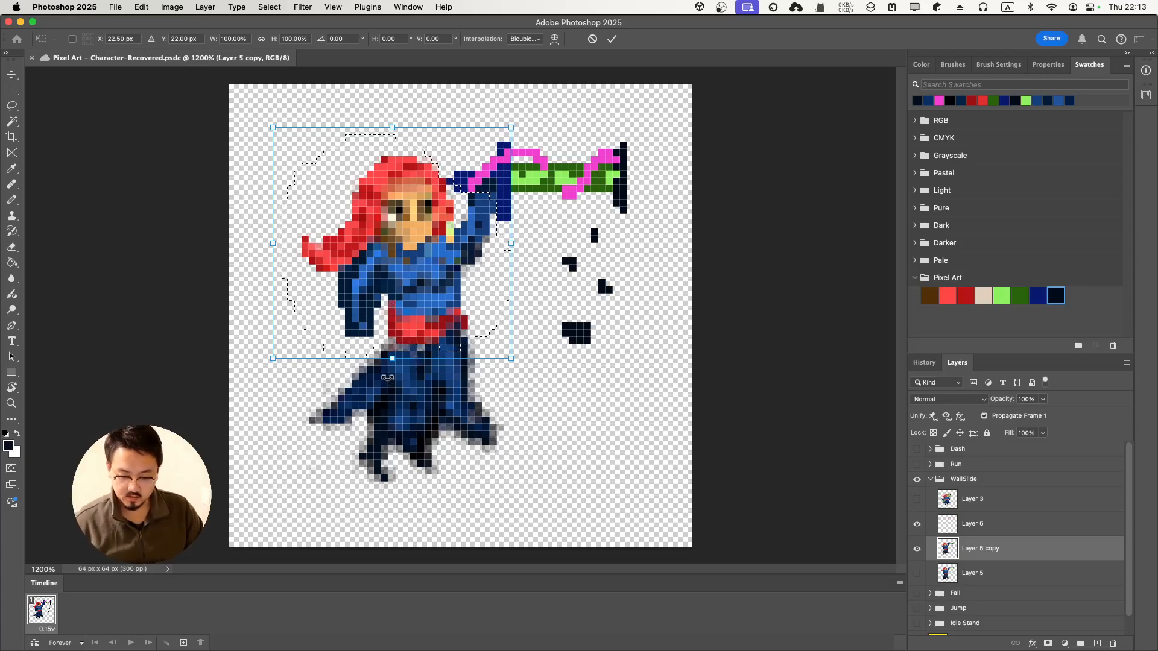
drag(388, 377, 394, 378)
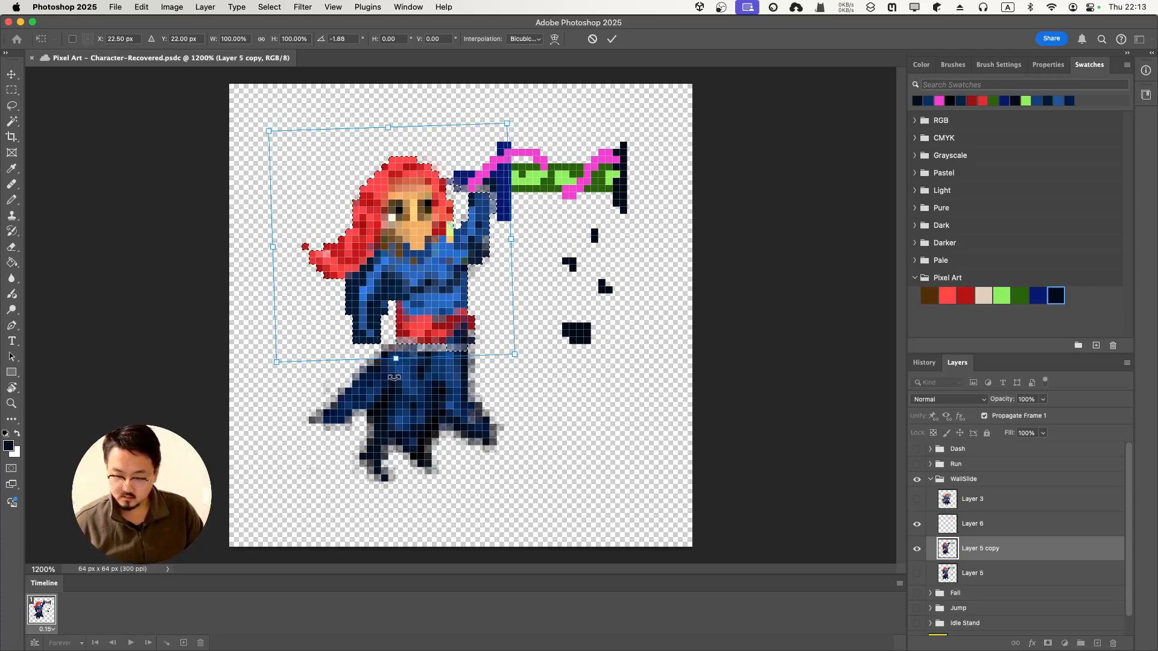
key(Left)
key(Up)
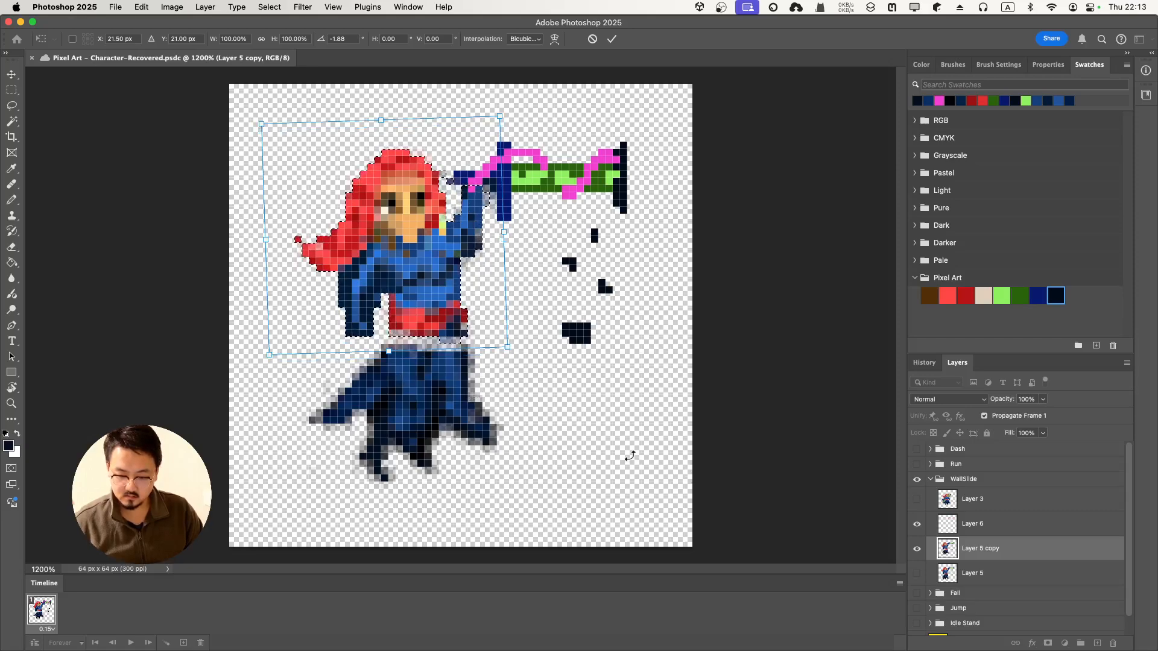
key(Down)
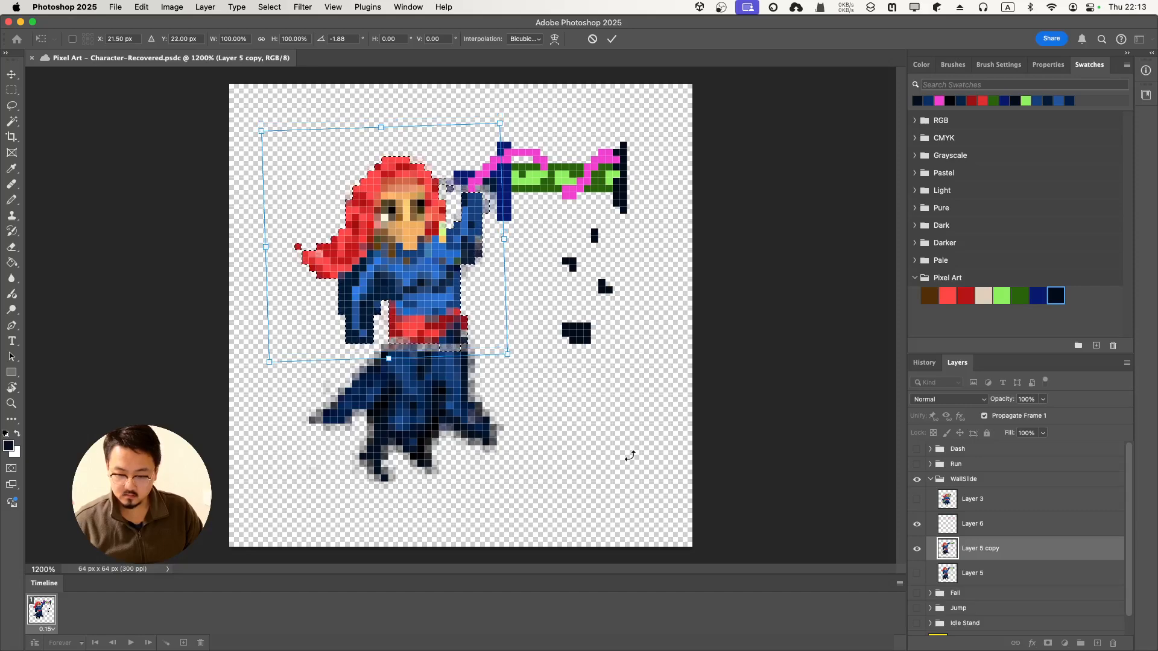
key(Down)
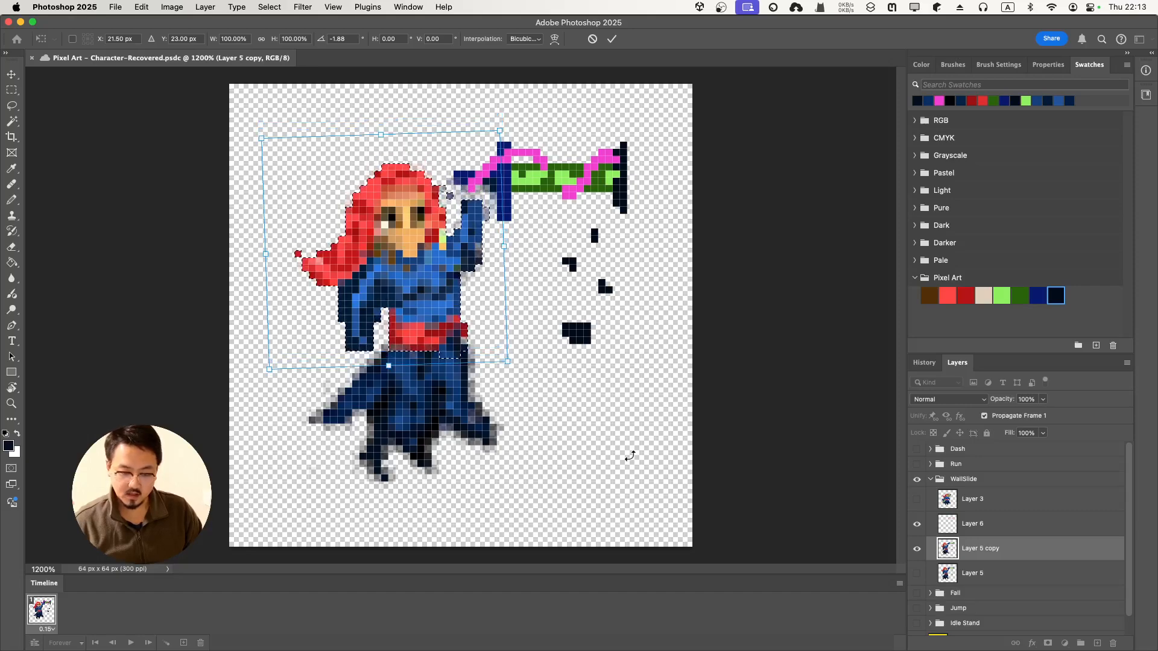
click(612, 39)
Compare the upper-body poses of Layer 5 and Layer 5 copy by toggling their visibility.
click(917, 574)
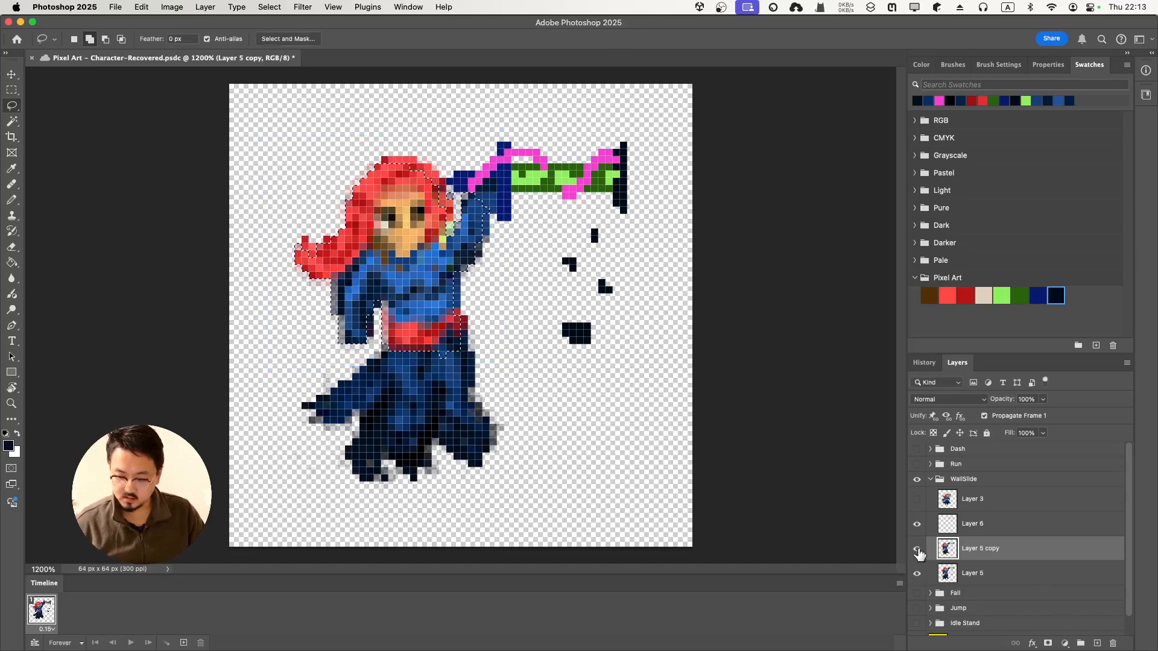
click(917, 549)
click(918, 550)
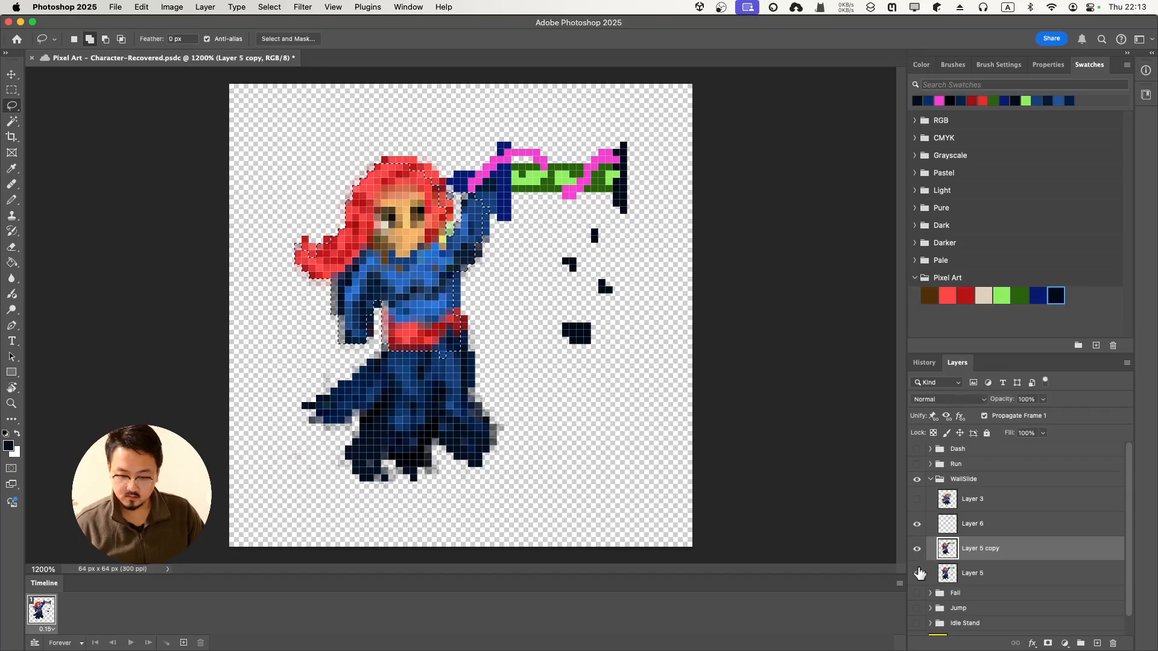
click(918, 574)
click(917, 573)
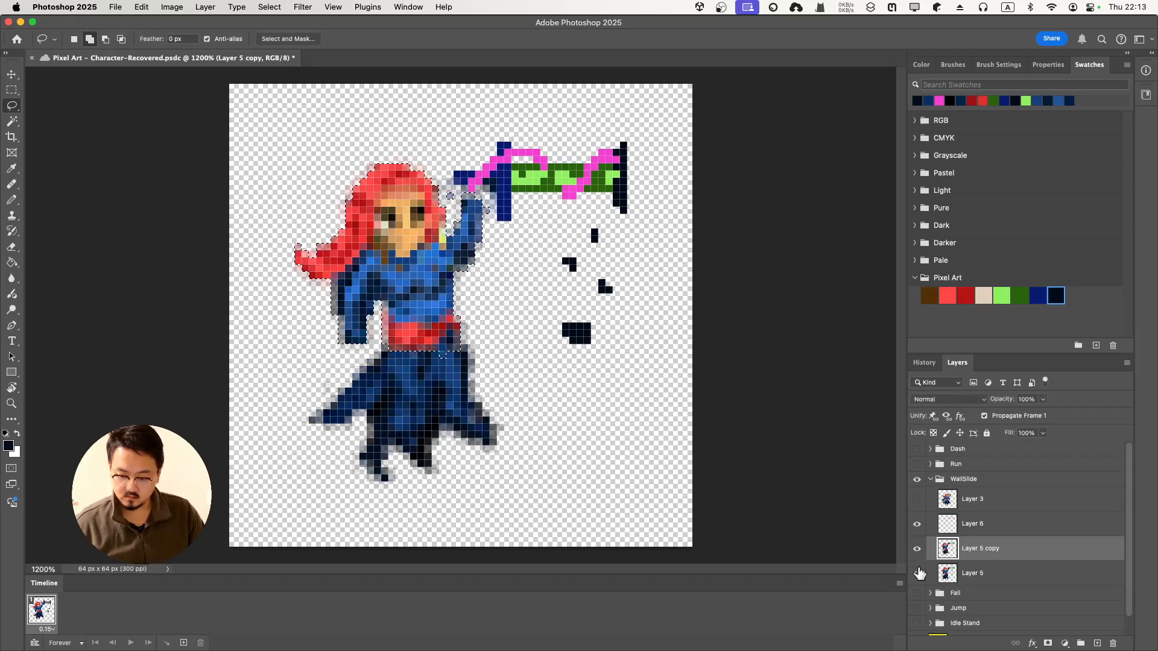
click(918, 549)
click(917, 549)
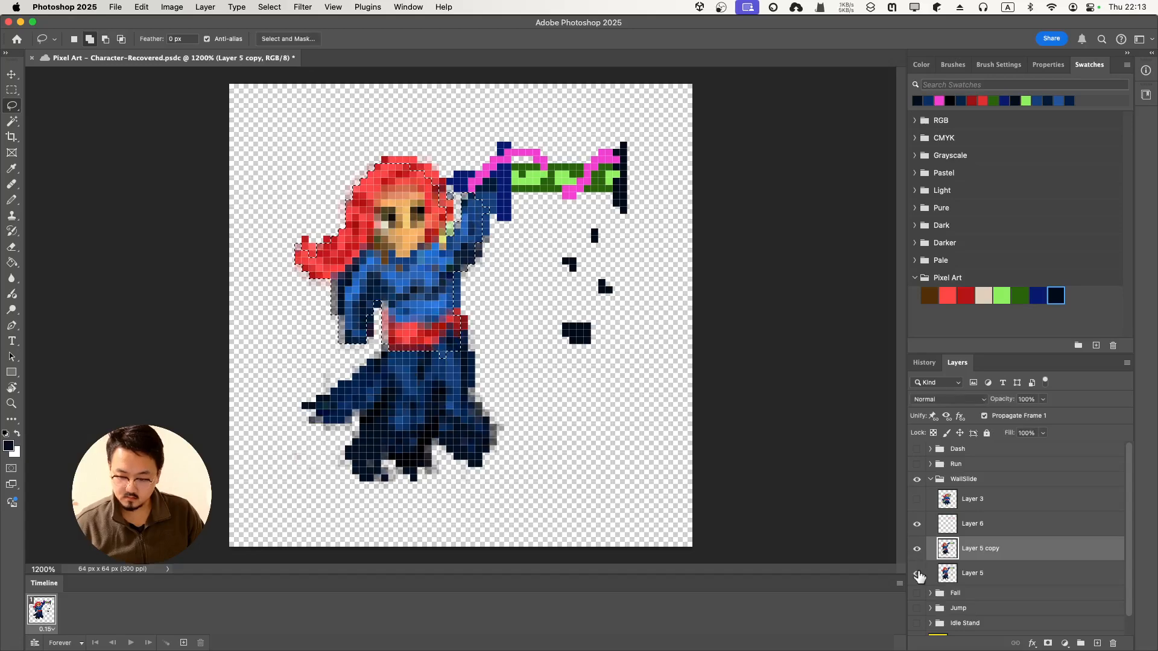
click(917, 574)
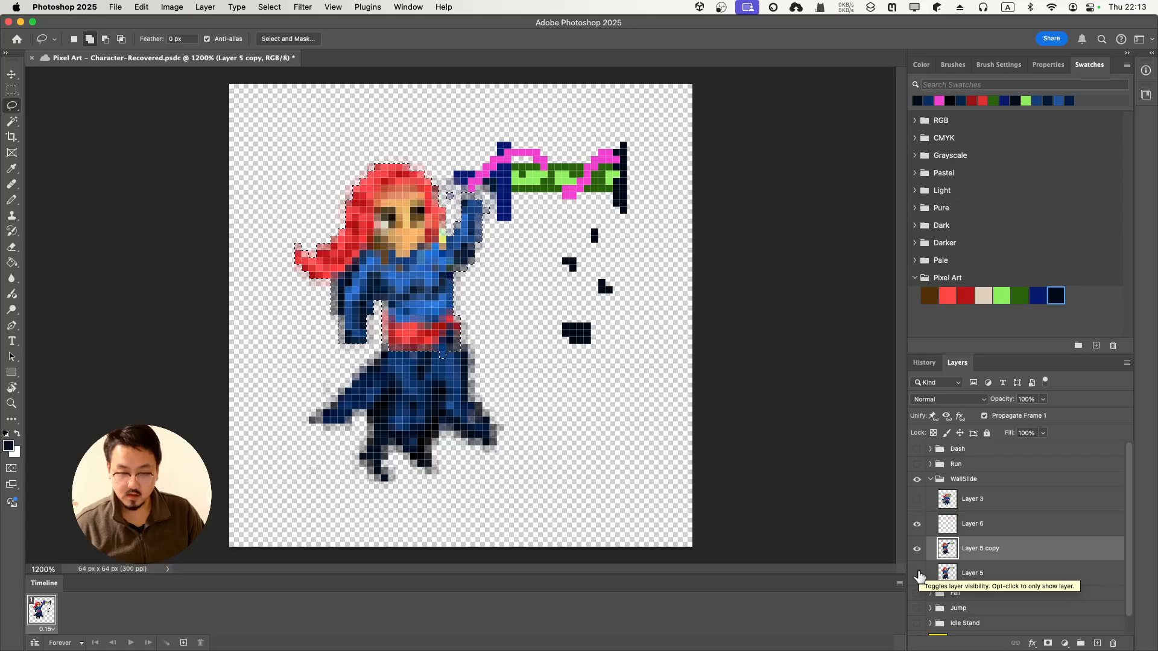
click(918, 574)
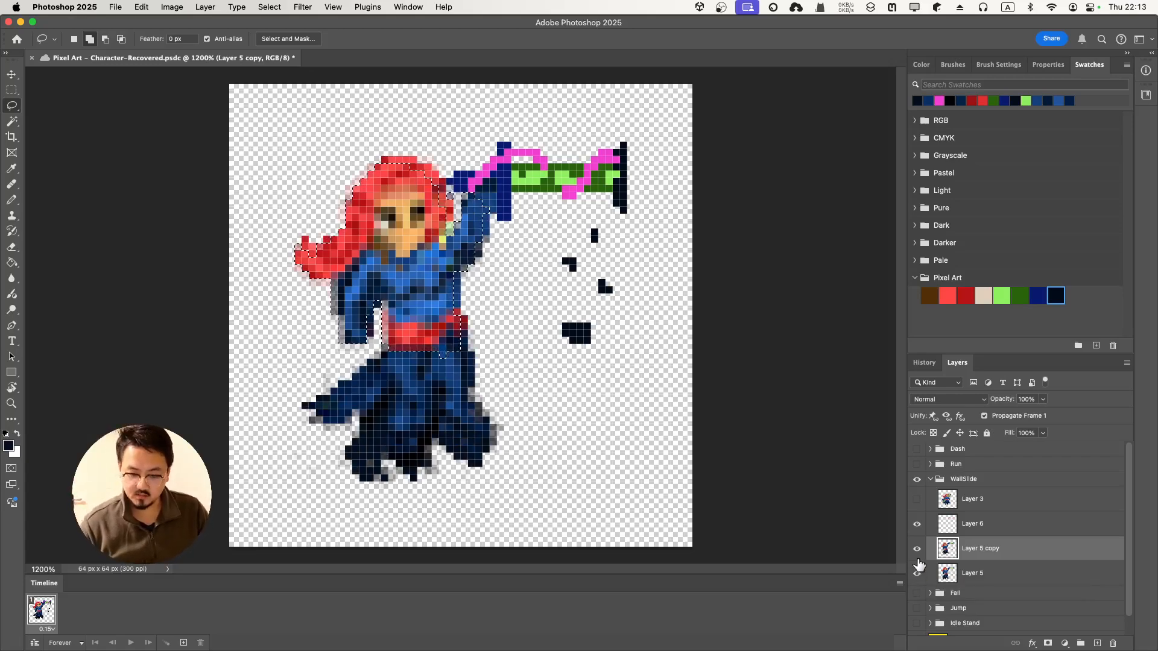
click(915, 550)
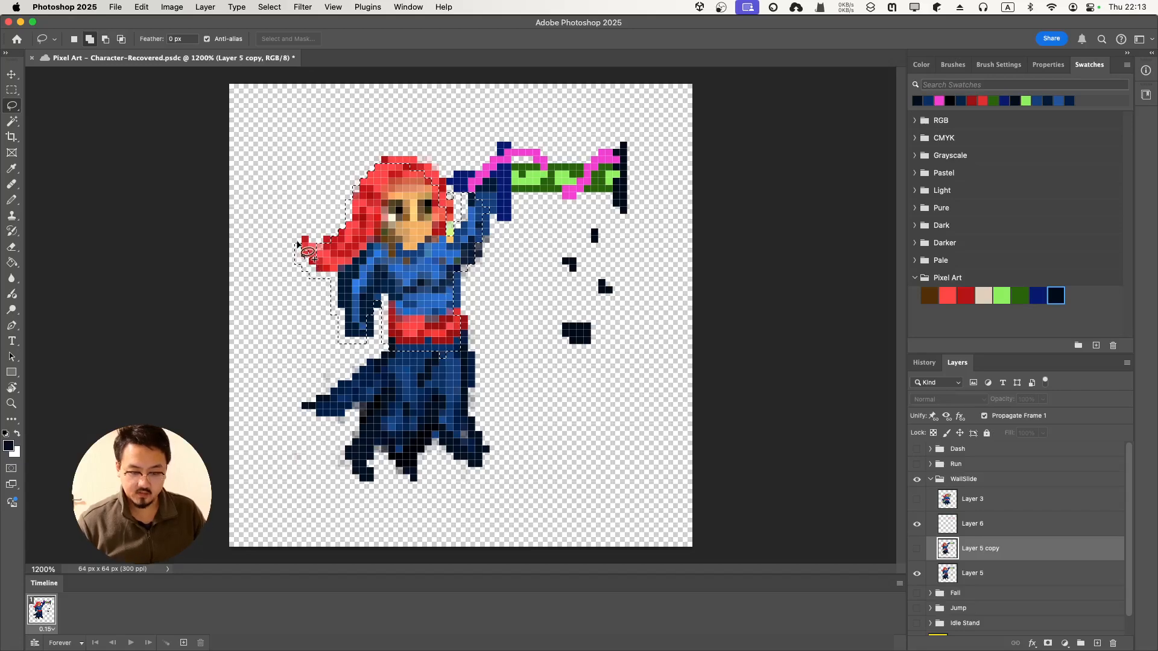
Clear the selection, ready the Eraser, and show Layer 5 copy with Layer 5 hidden.
key(super+d)
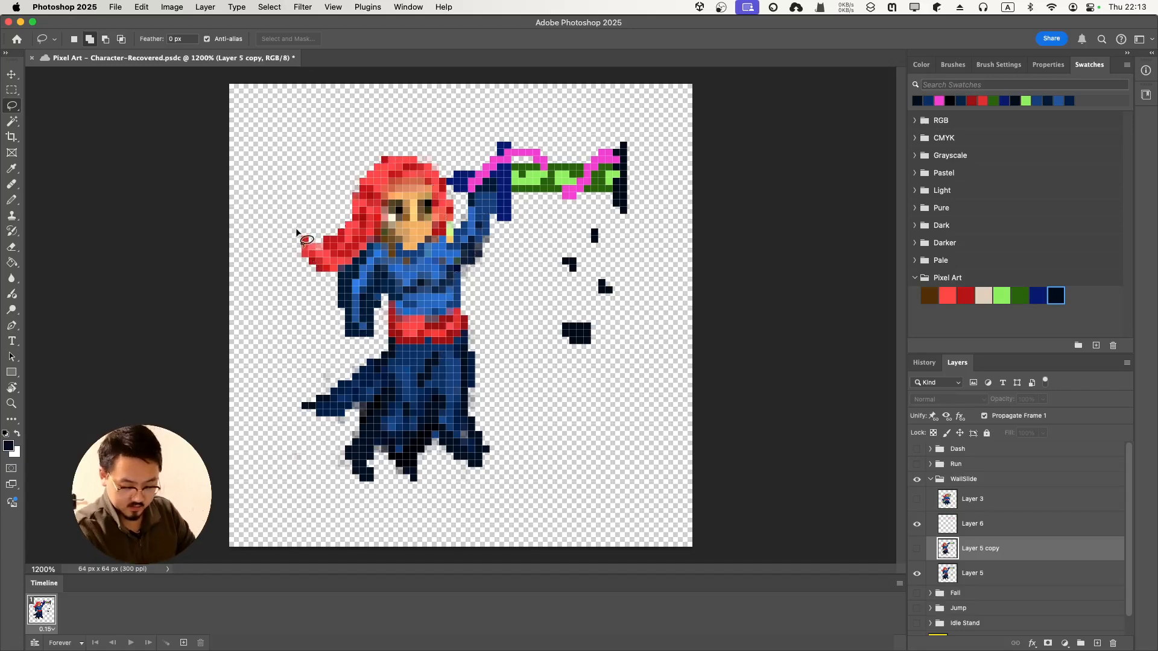
key(e)
click(308, 238)
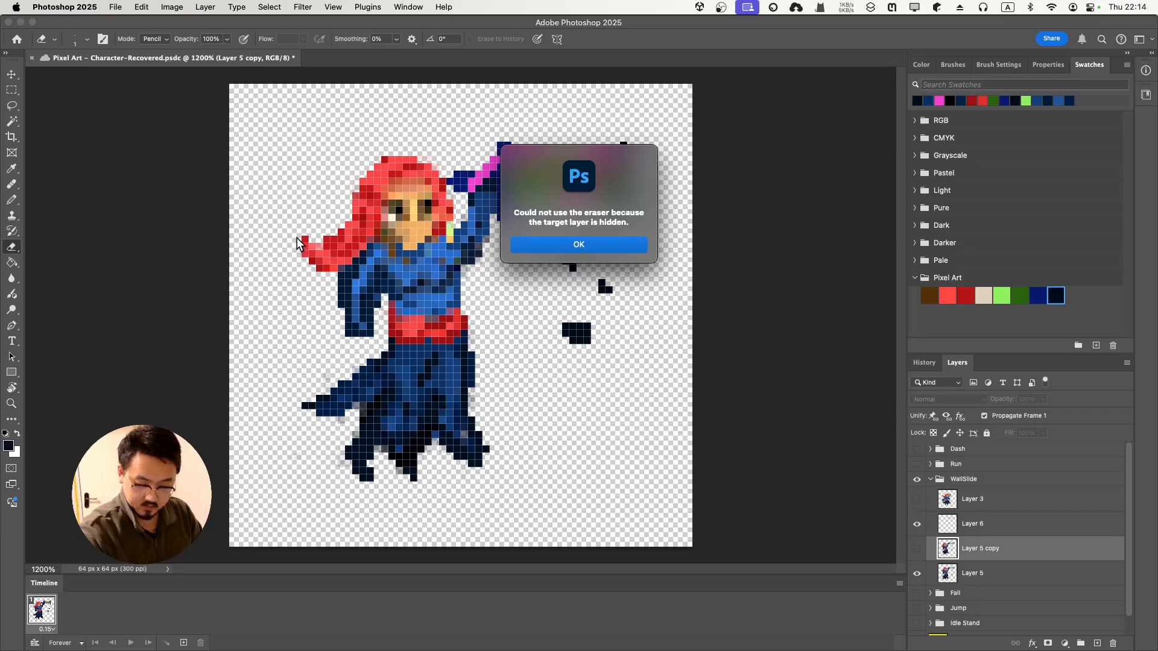
key(Return)
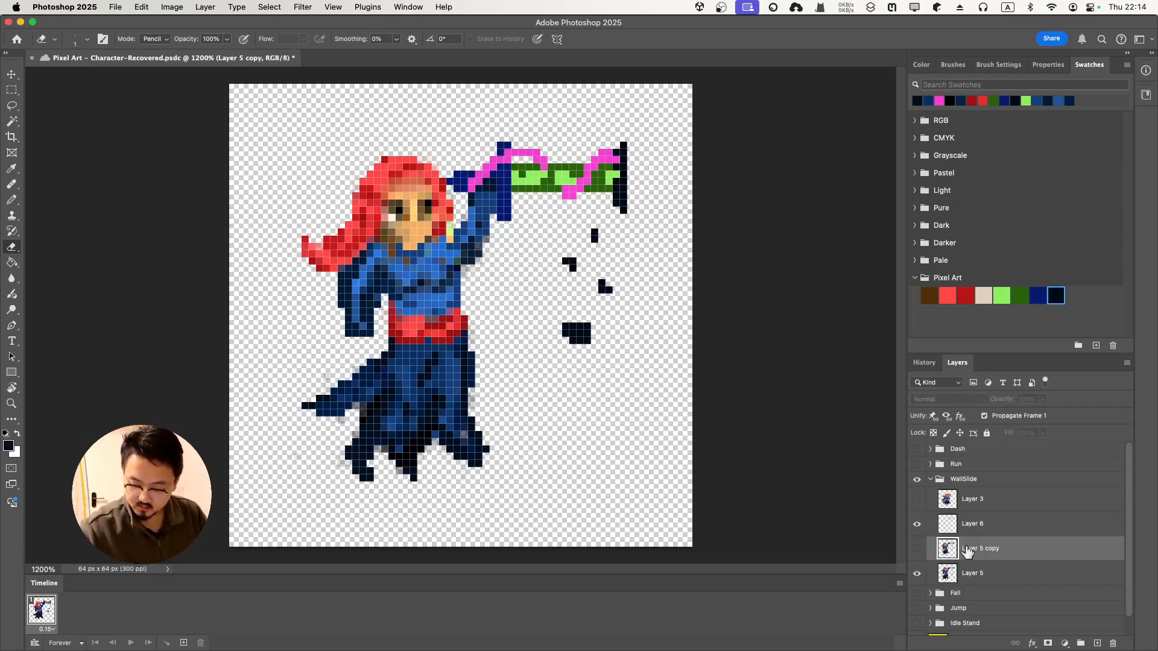
click(917, 549)
click(916, 573)
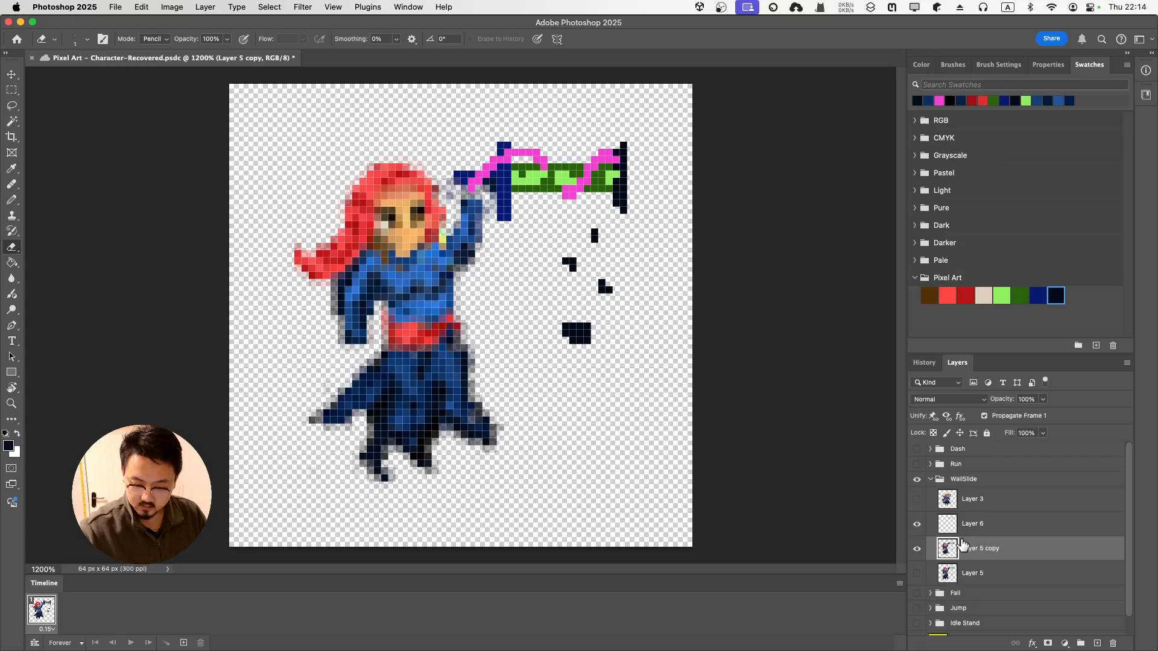
Erase the flared hair end on Layer 5 copy and repaint it as a short hanging lock in reds sampled from the hair.
mouse_move(283, 243)
mouse_down()
mouse_move(306, 264)
mouse_move(337, 241)
mouse_up()
key(b)
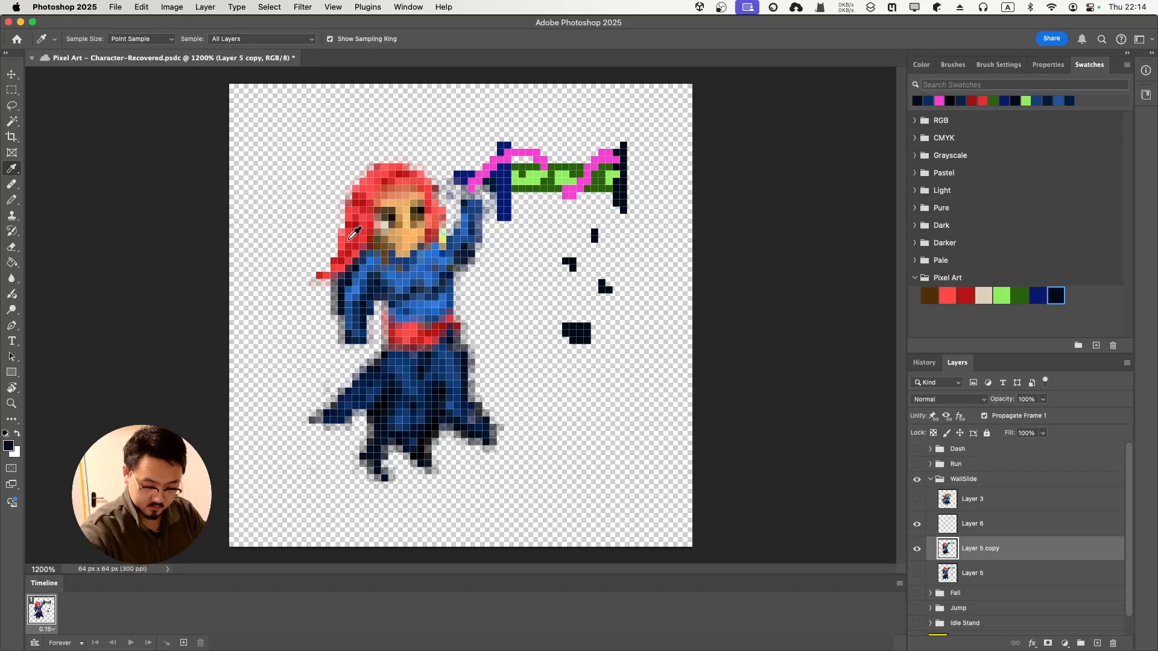
alt+click(339, 231)
mouse_move(334, 258)
mouse_down()
mouse_move(314, 302)
mouse_move(318, 285)
mouse_up()
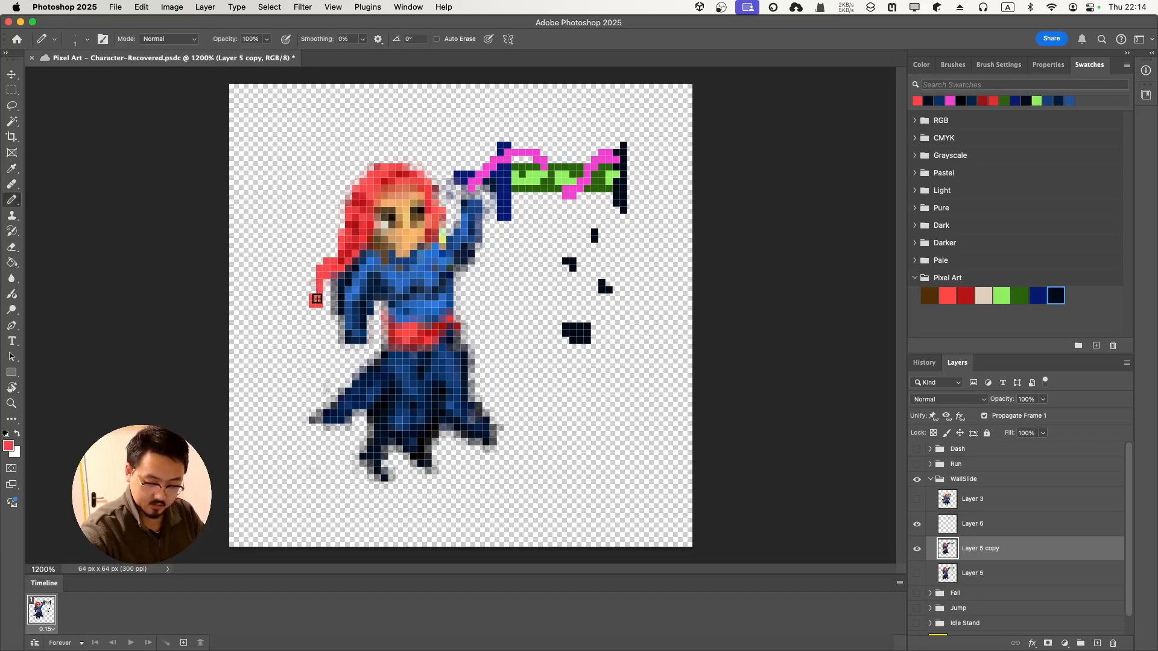
alt+click(356, 225)
mouse_move(327, 269)
mouse_down()
mouse_move(316, 304)
mouse_move(334, 261)
mouse_move(312, 306)
mouse_up()
alt+click(355, 244)
key(e)
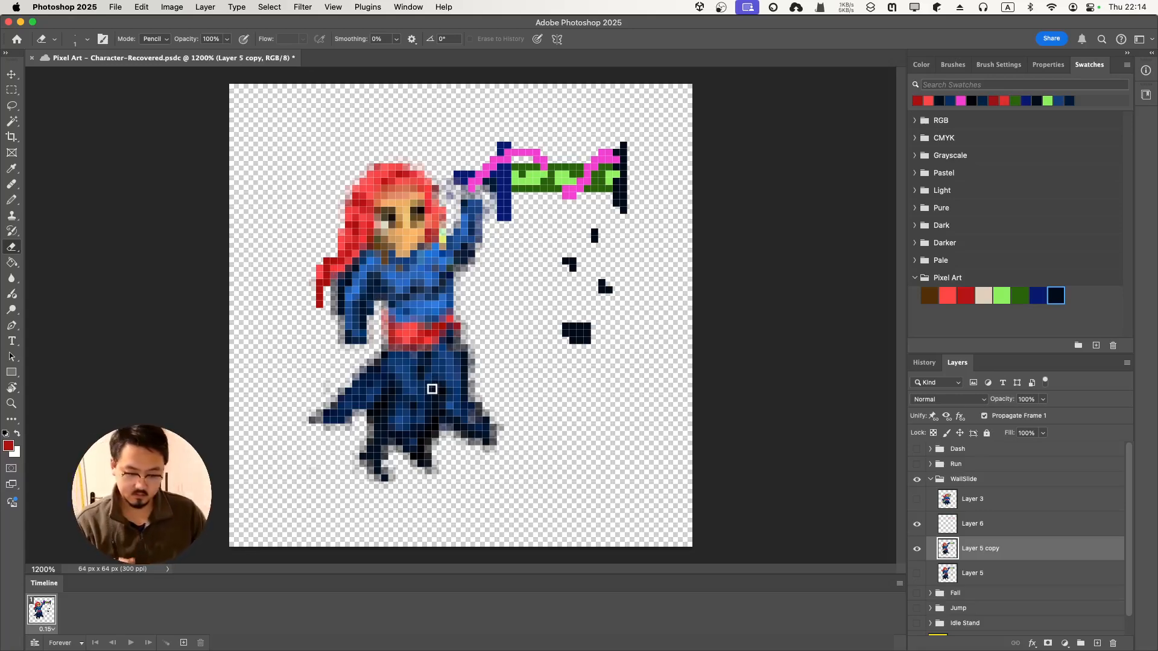
Repaint the skirt tip on the character's hair side in sampled dark blue so it droops downward, and erase its old flared end.
key(i)
click(355, 400)
key(b)
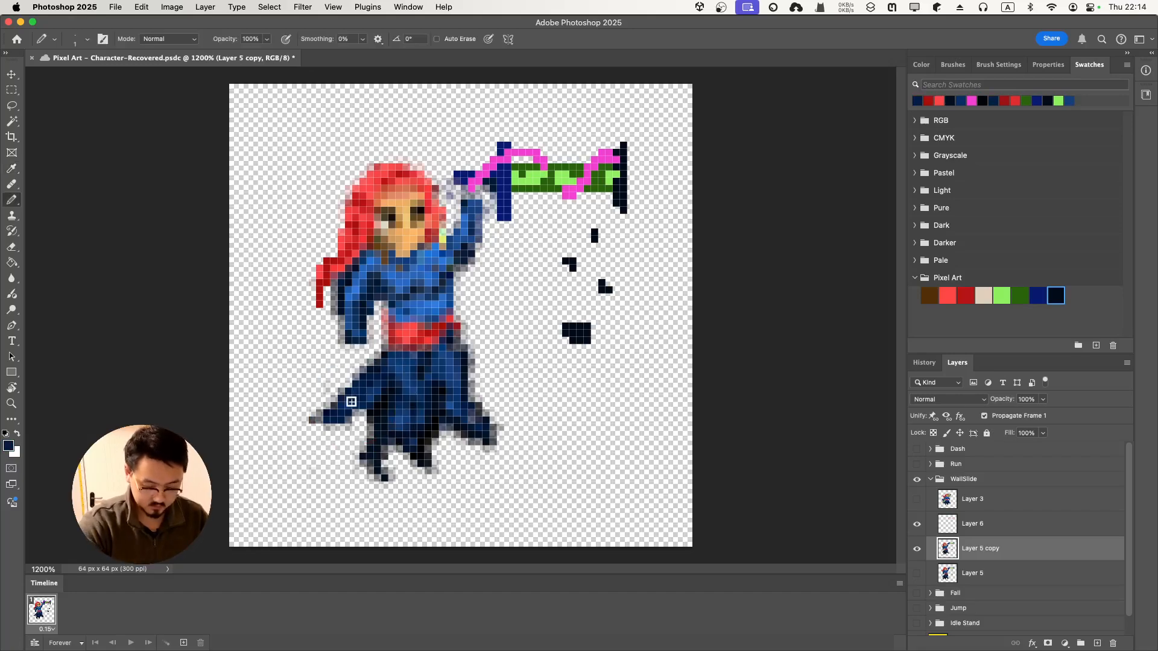
mouse_move(335, 420)
mouse_down()
mouse_move(334, 435)
mouse_move(344, 413)
mouse_move(315, 431)
mouse_move(324, 414)
mouse_up()
key(e)
click(350, 423)
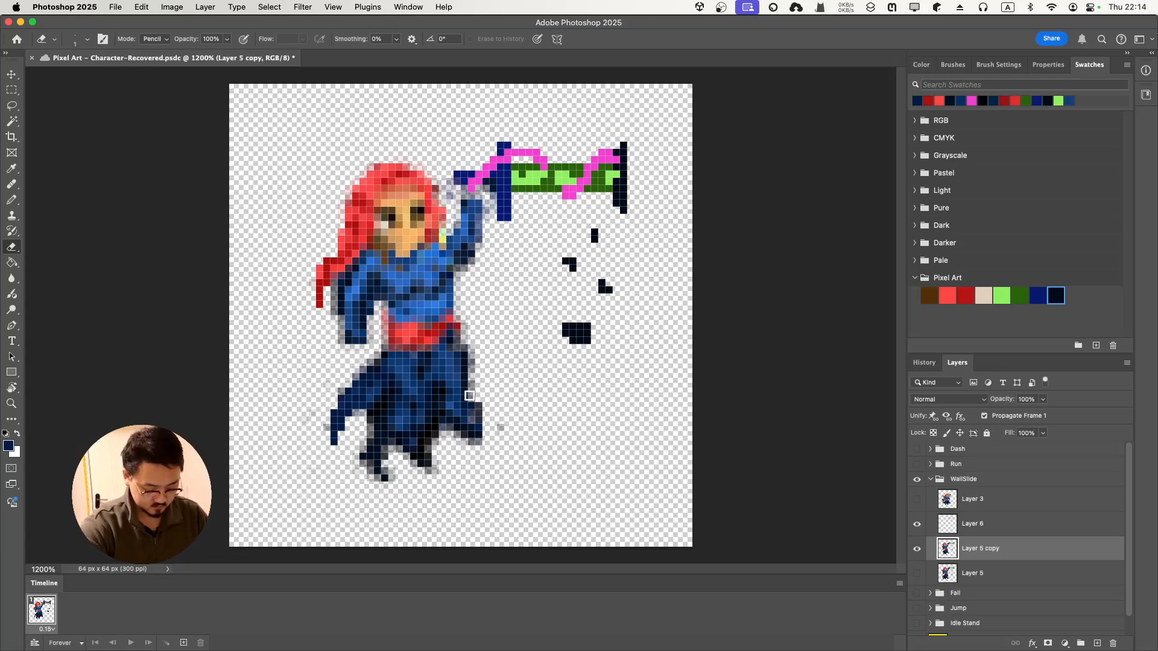
Repaint the opposite skirt tip as a drooping point on Layer 5 copy, using blue and near-black shades sampled from the skirt.
key(b)
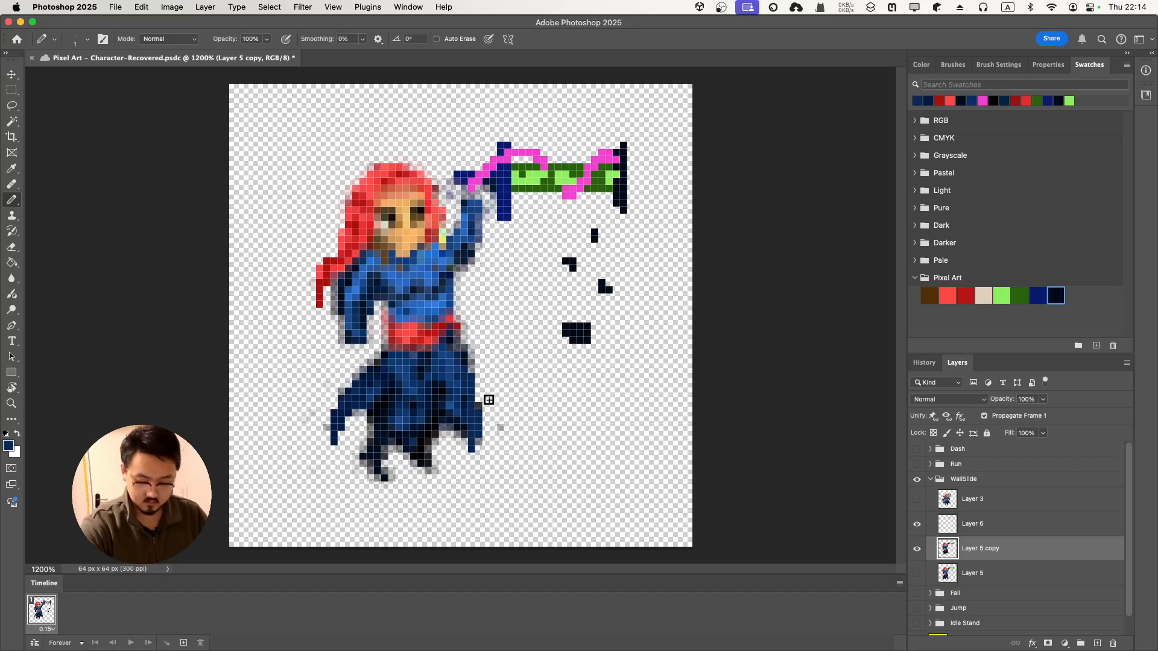
key(i)
click(473, 423)
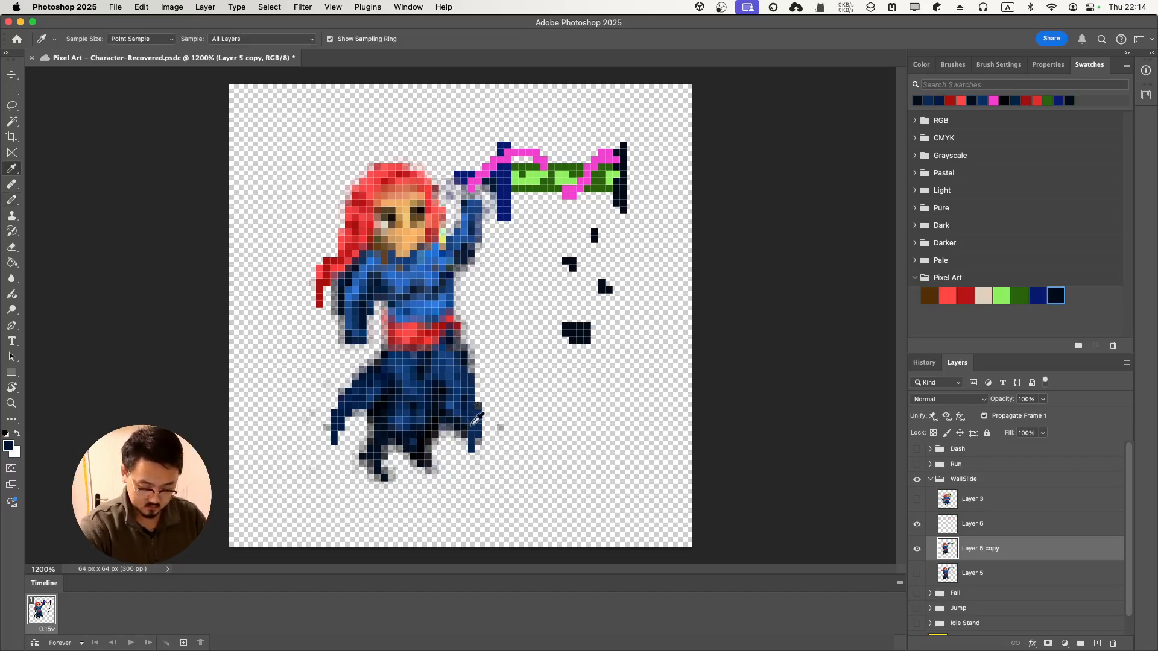
key(b)
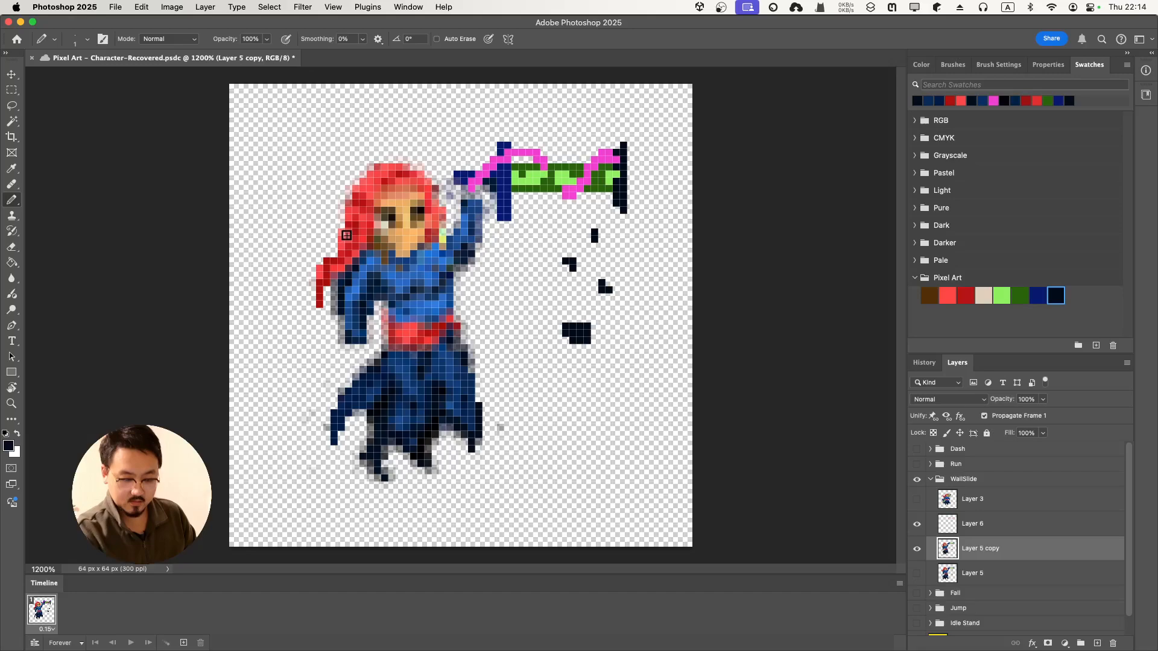
key(u)
click(342, 251)
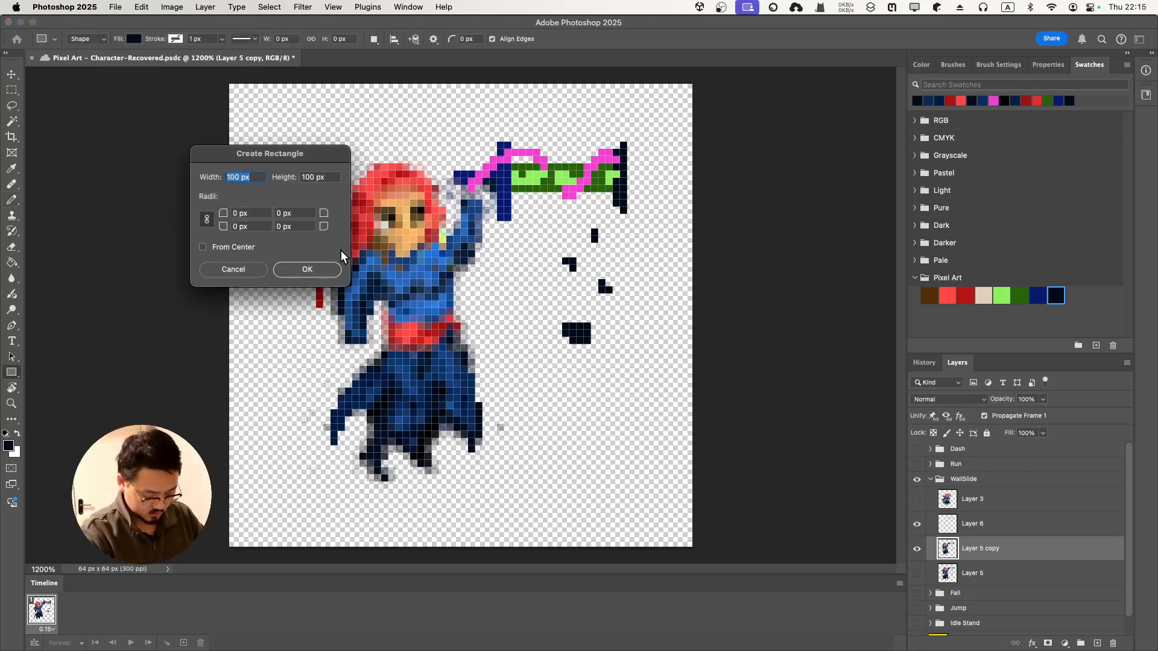
click(321, 270)
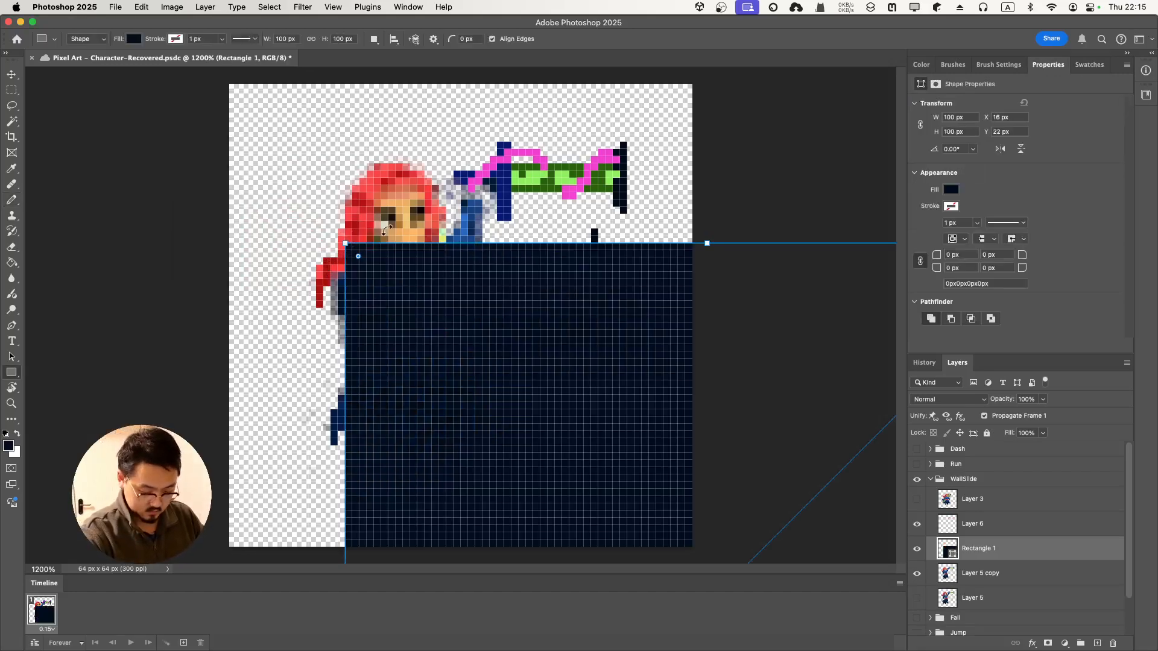
key(super+z)
Sample the light red of the hair and fill in the top of the hanging lock beside the shoulder.
key(i)
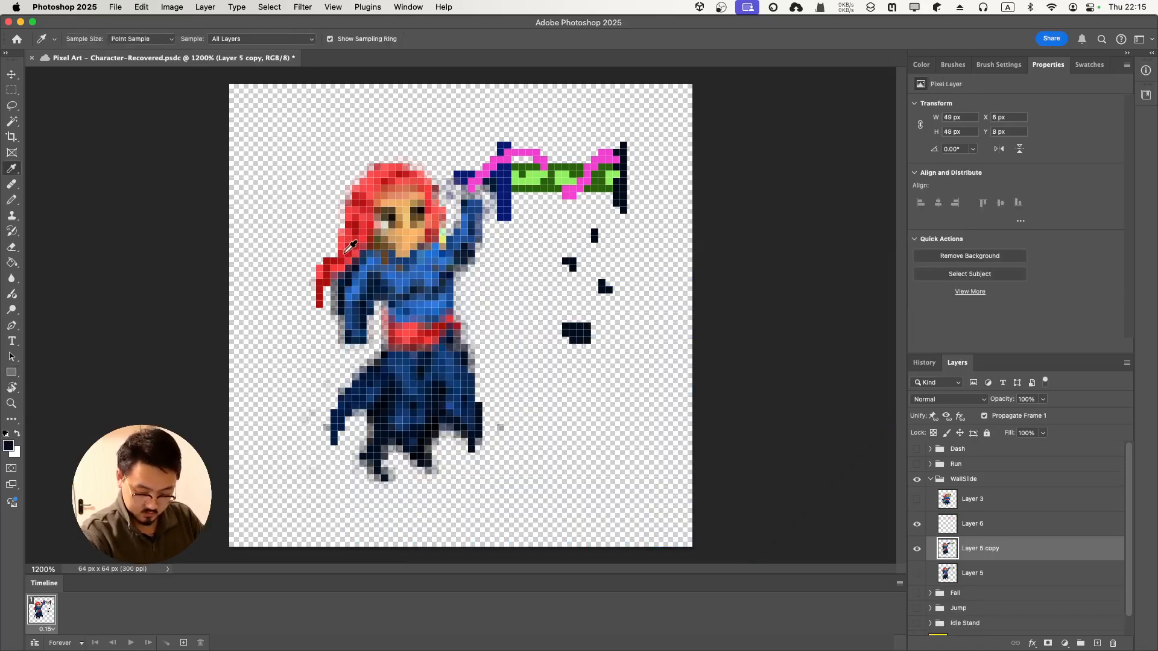
click(347, 241)
key(b)
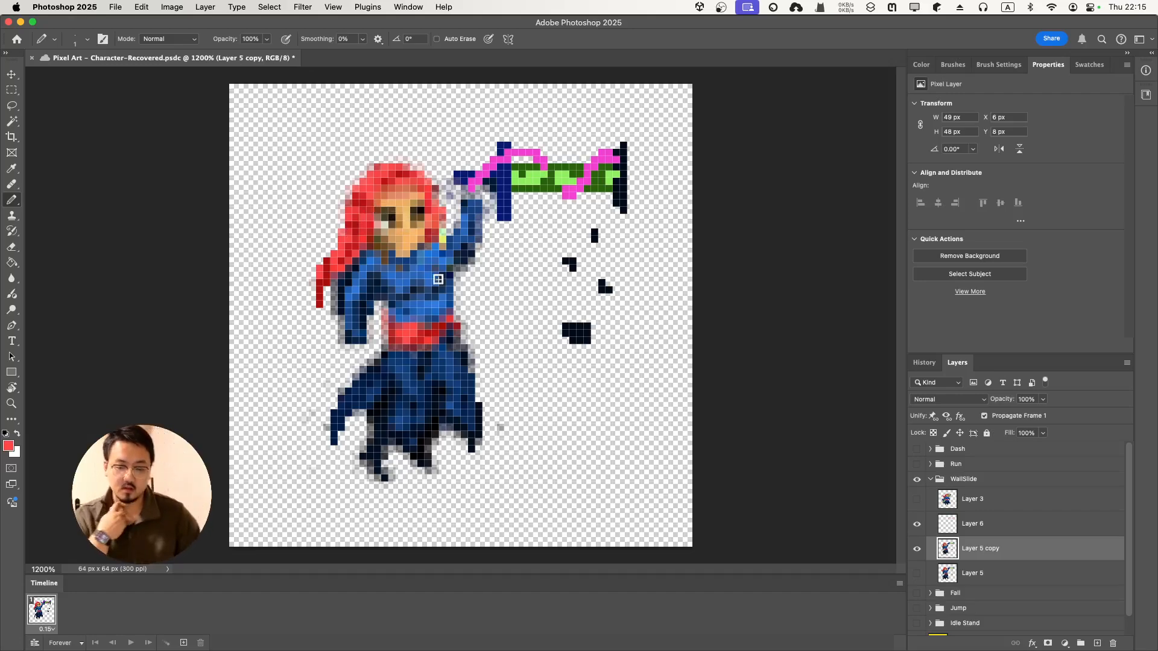
Toggle Layer 6 to check the pink ribbon, and add an empty layer directly above it.
click(916, 524)
click(916, 524)
click(917, 524)
click(916, 524)
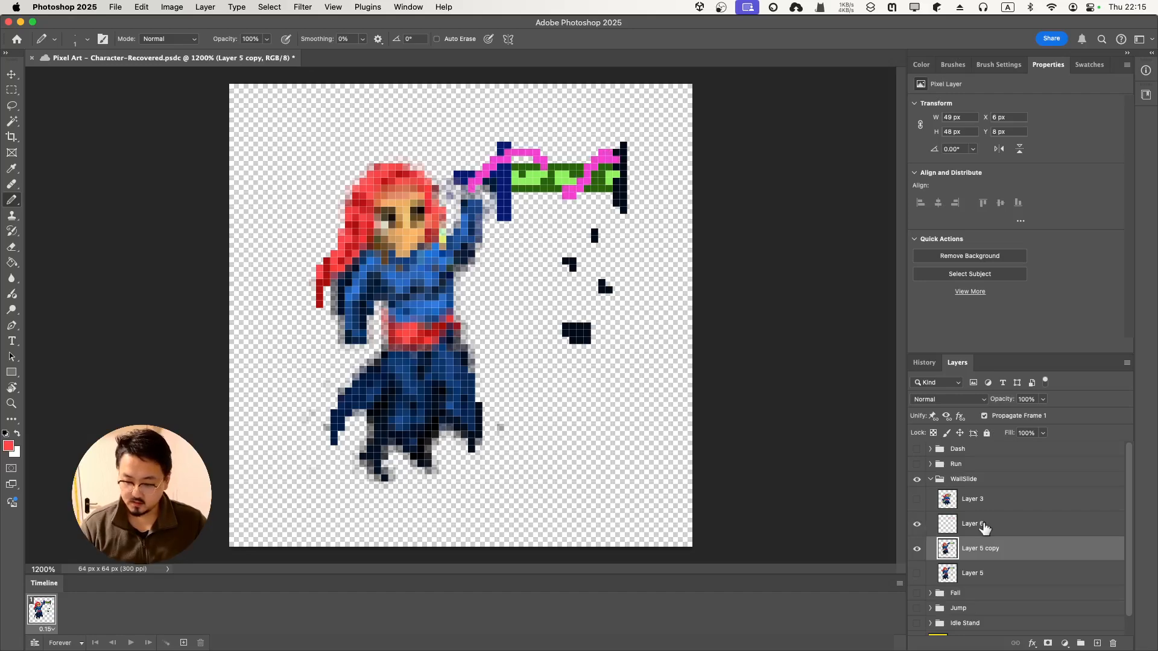
click(983, 526)
click(1097, 643)
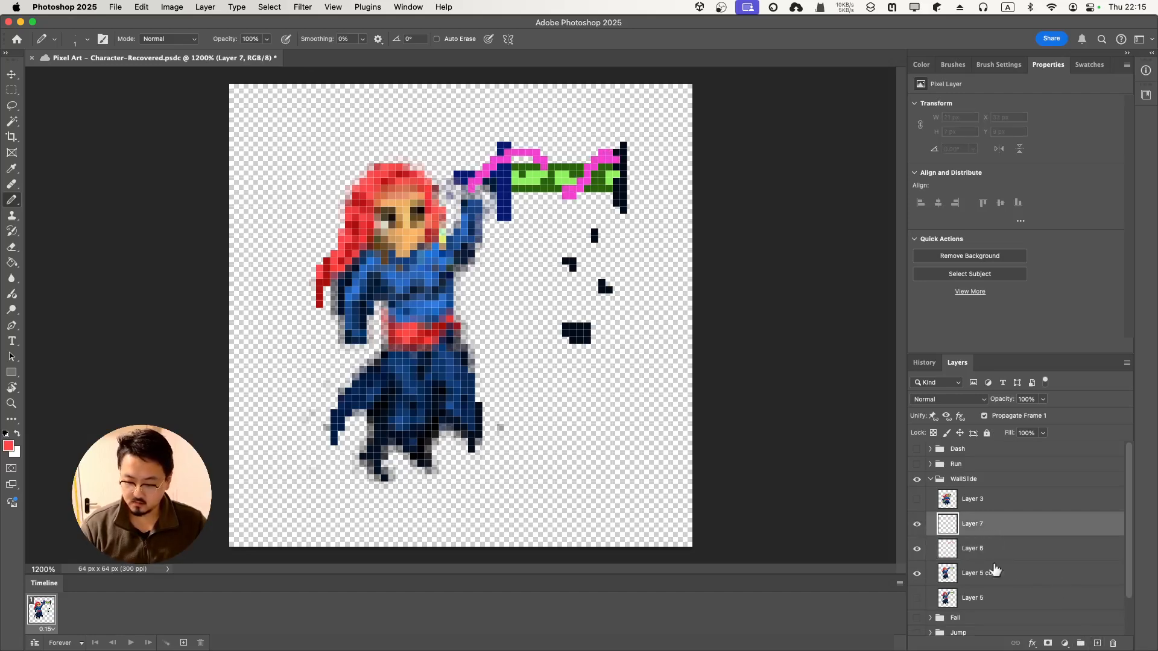
Compare the sword with and without the pink ribbon by toggling Layer 6's visibility.
click(917, 550)
click(917, 550)
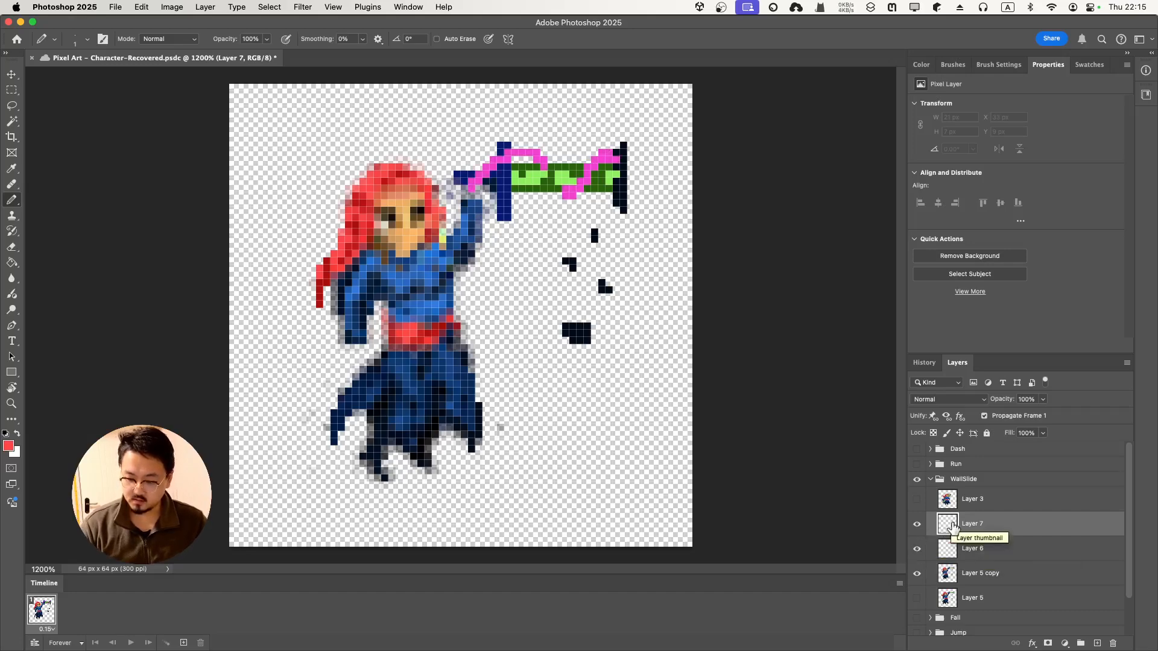
click(917, 550)
click(916, 550)
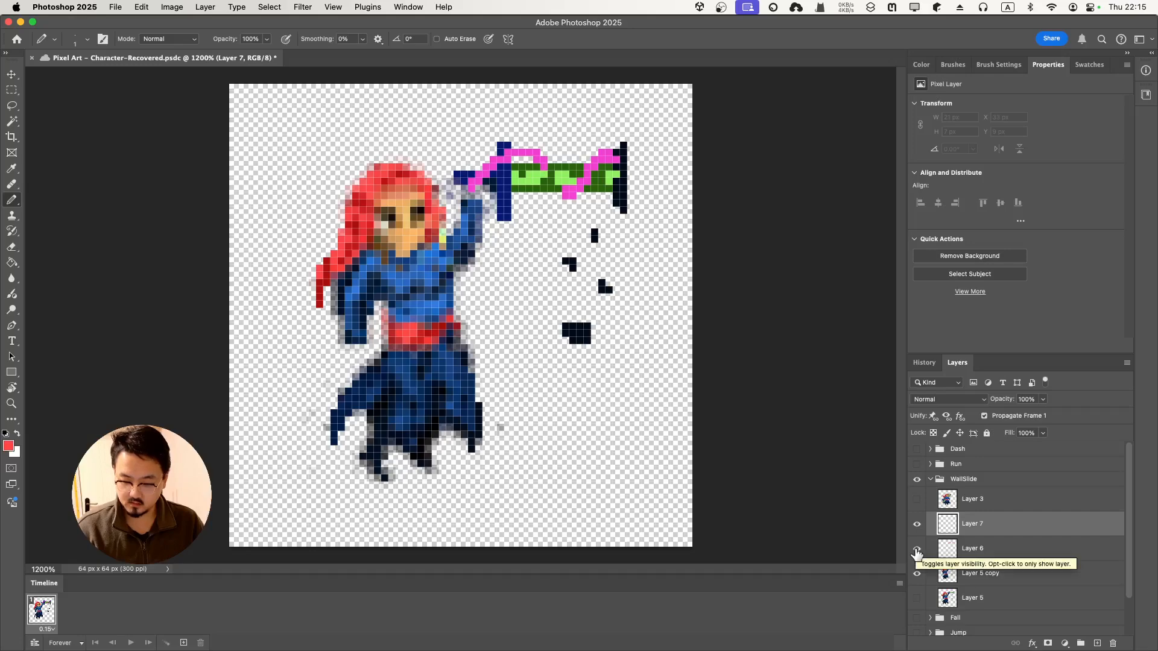
click(918, 550)
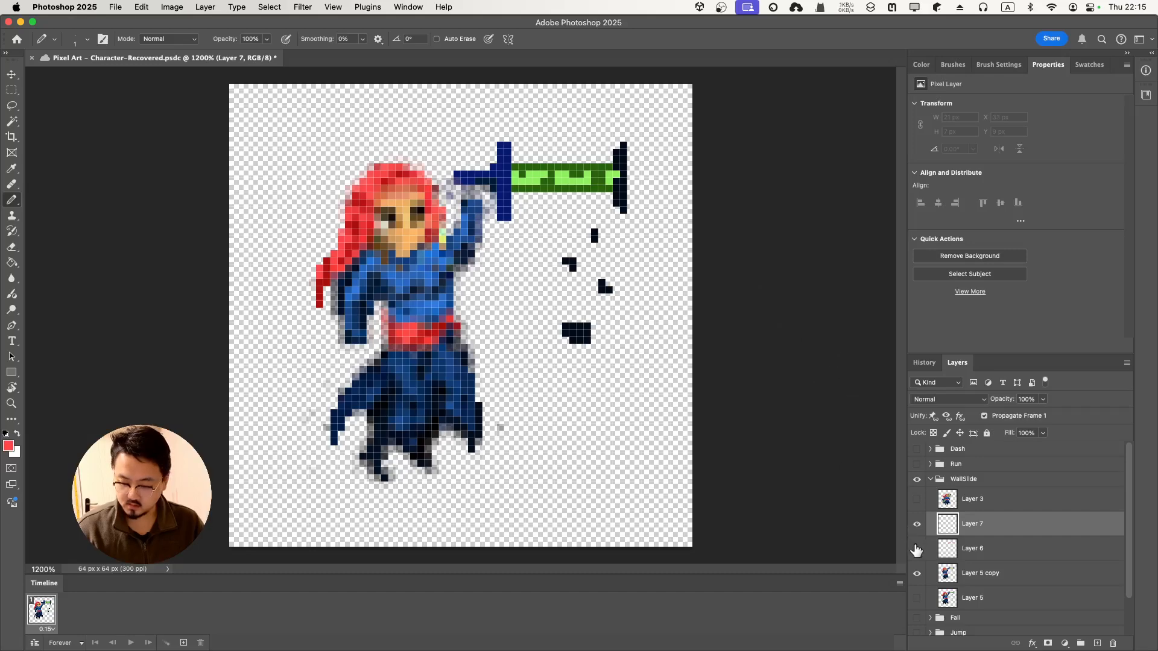
click(916, 550)
Duplicate Layer 6 as Layer 6 copy in the same document.
right_click(962, 547)
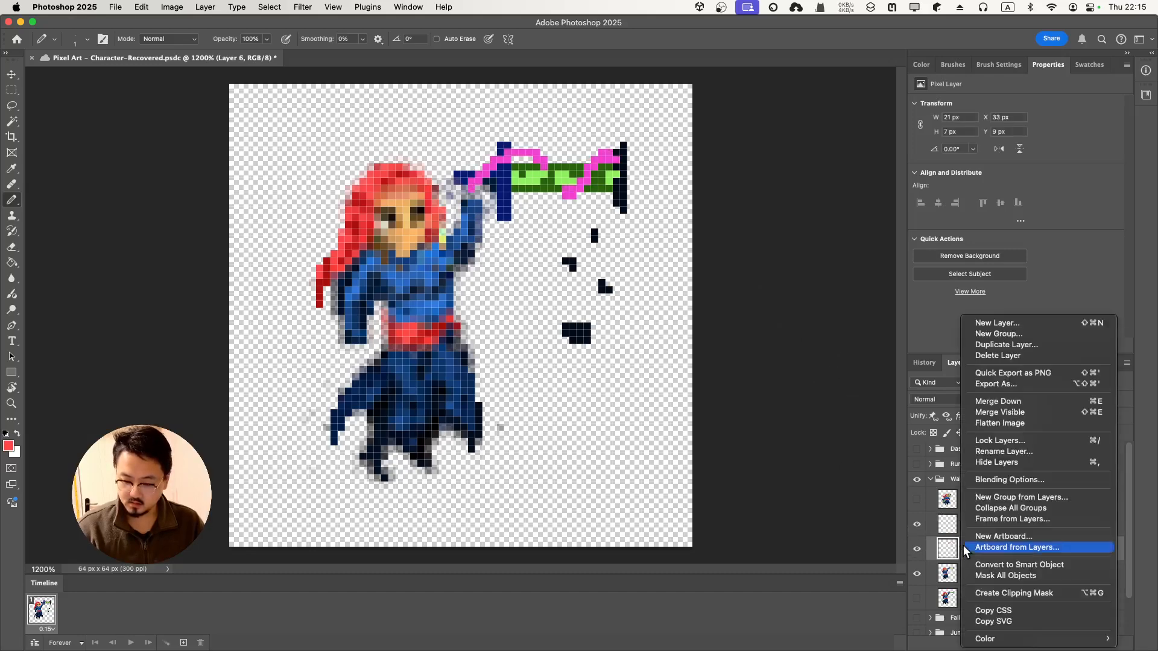
click(1000, 345)
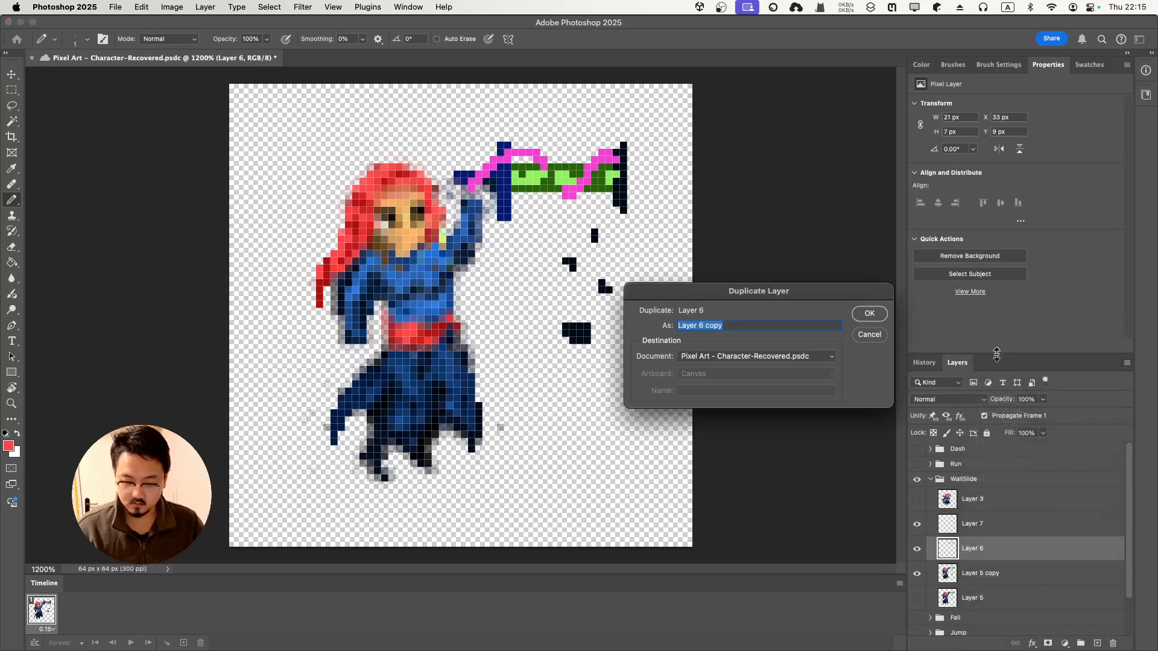
click(870, 315)
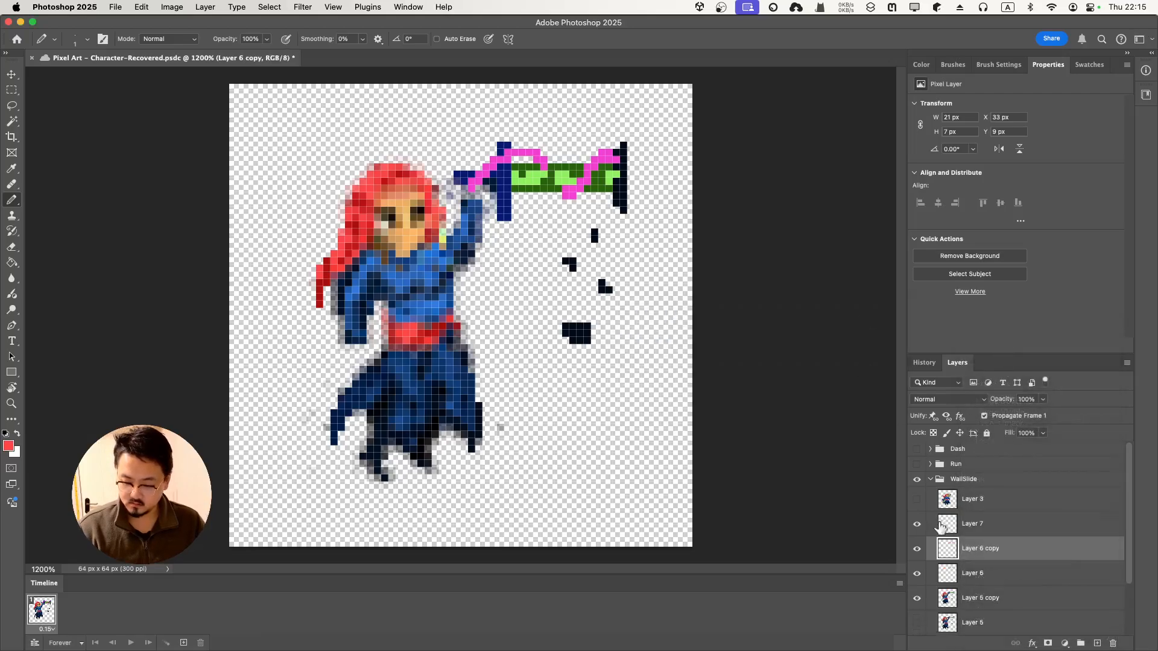
Erase the ribbon over the sword's blue end and parts of its green section on Layer 6 copy, and hide Layer 6.
click(917, 549)
click(917, 574)
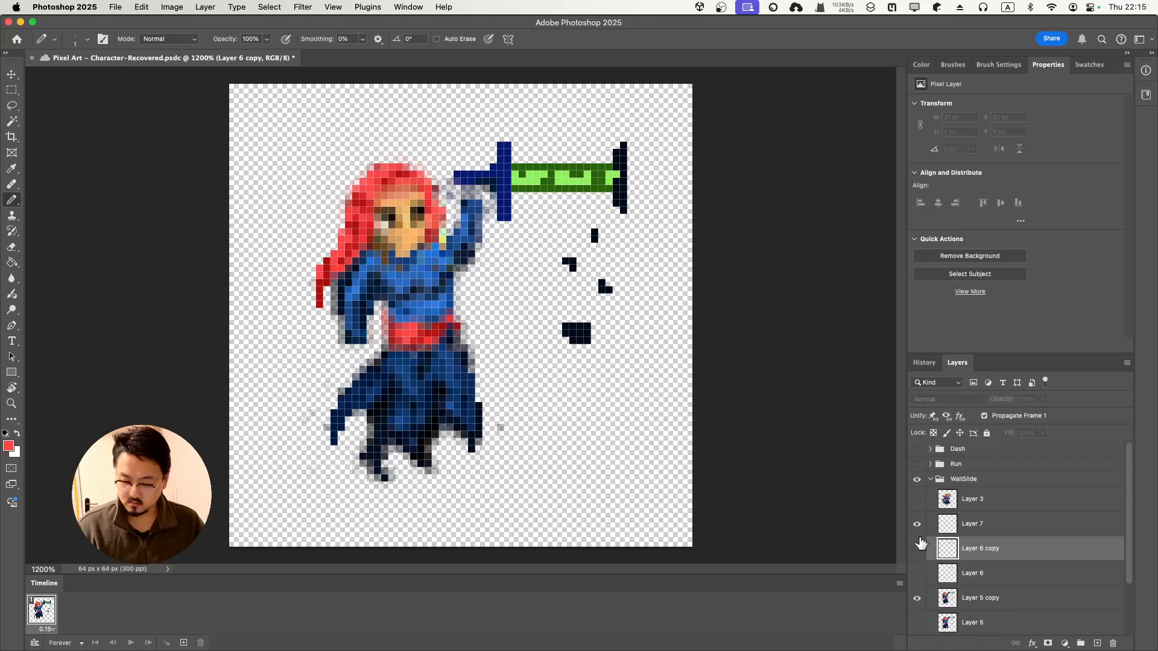
click(917, 573)
click(917, 548)
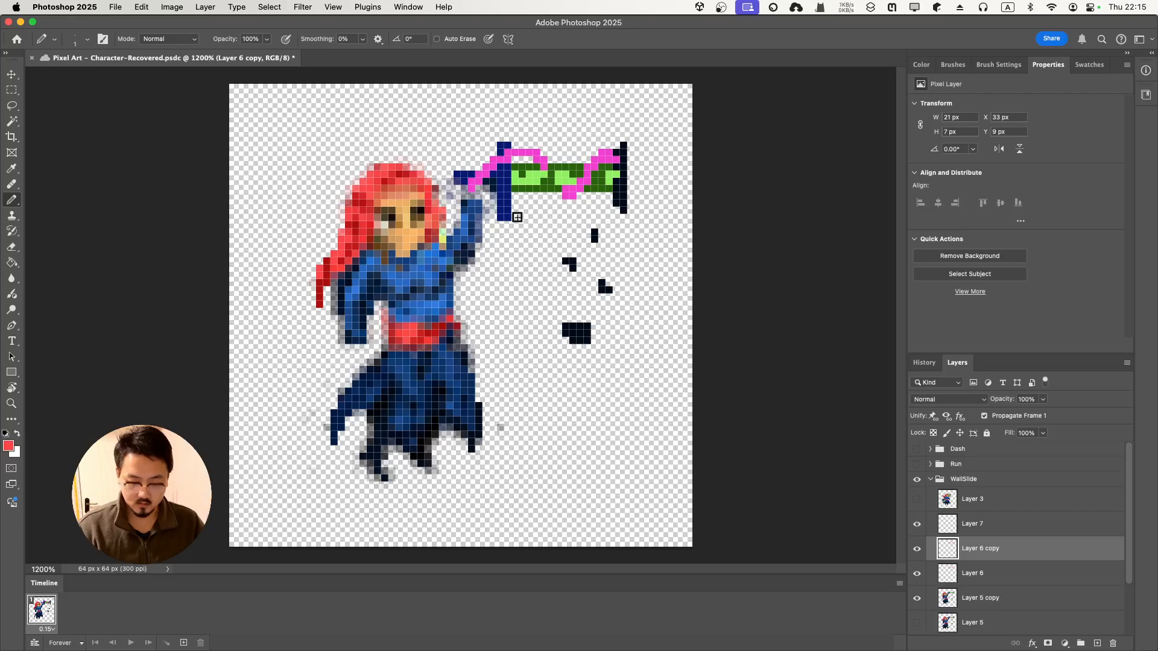
key(e)
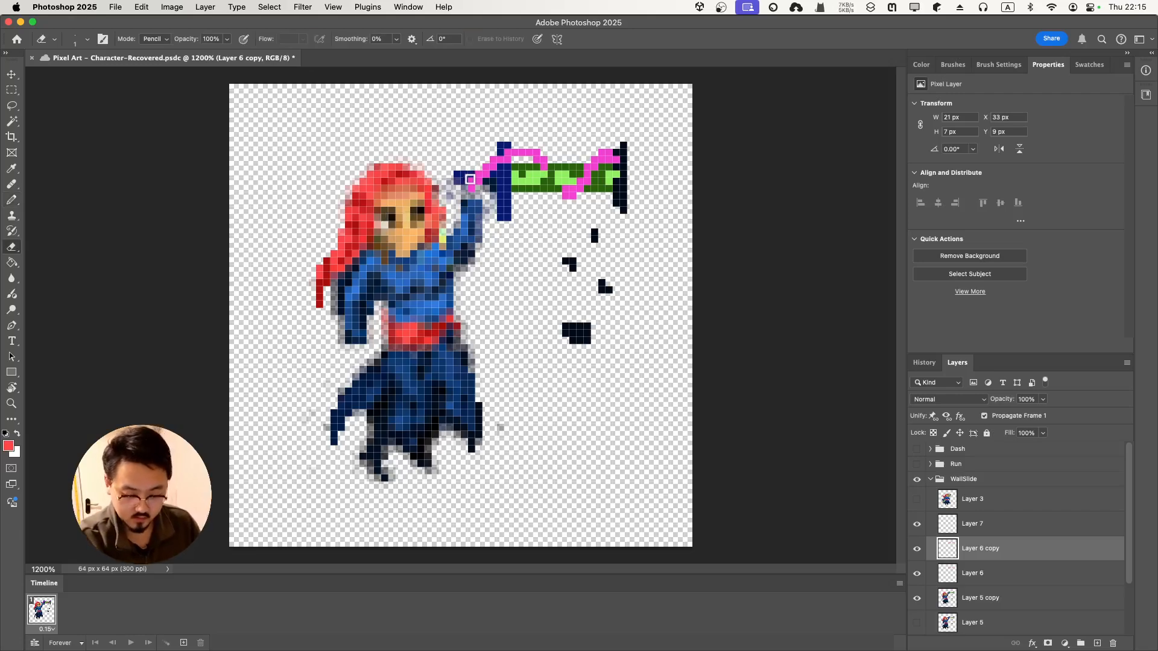
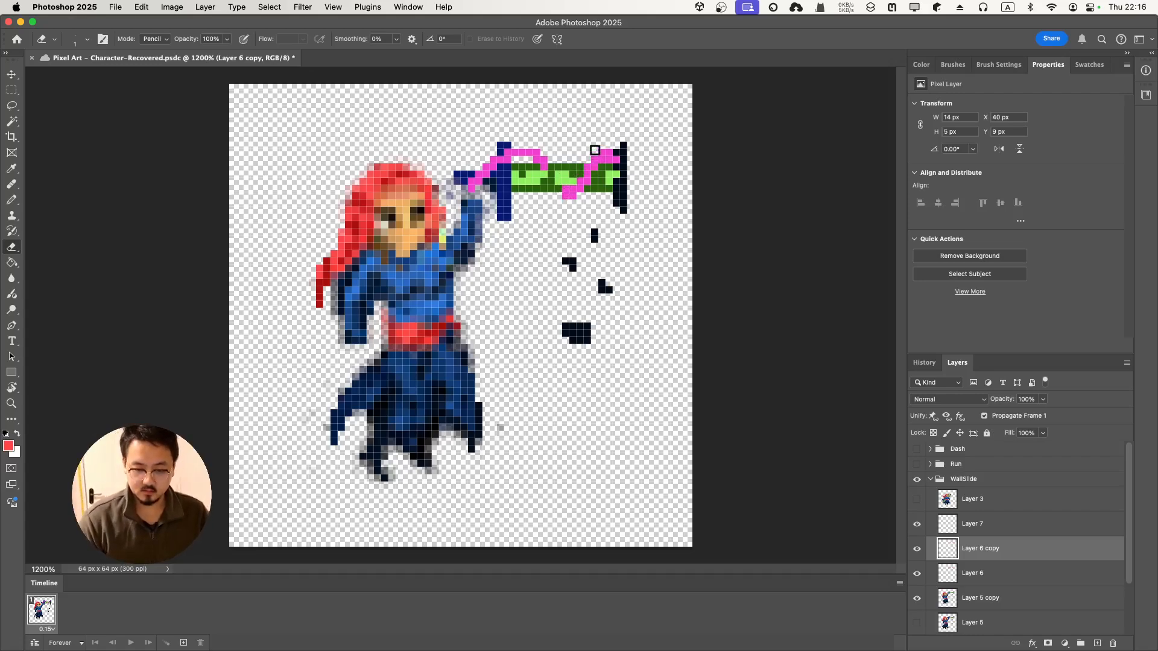
click(917, 576)
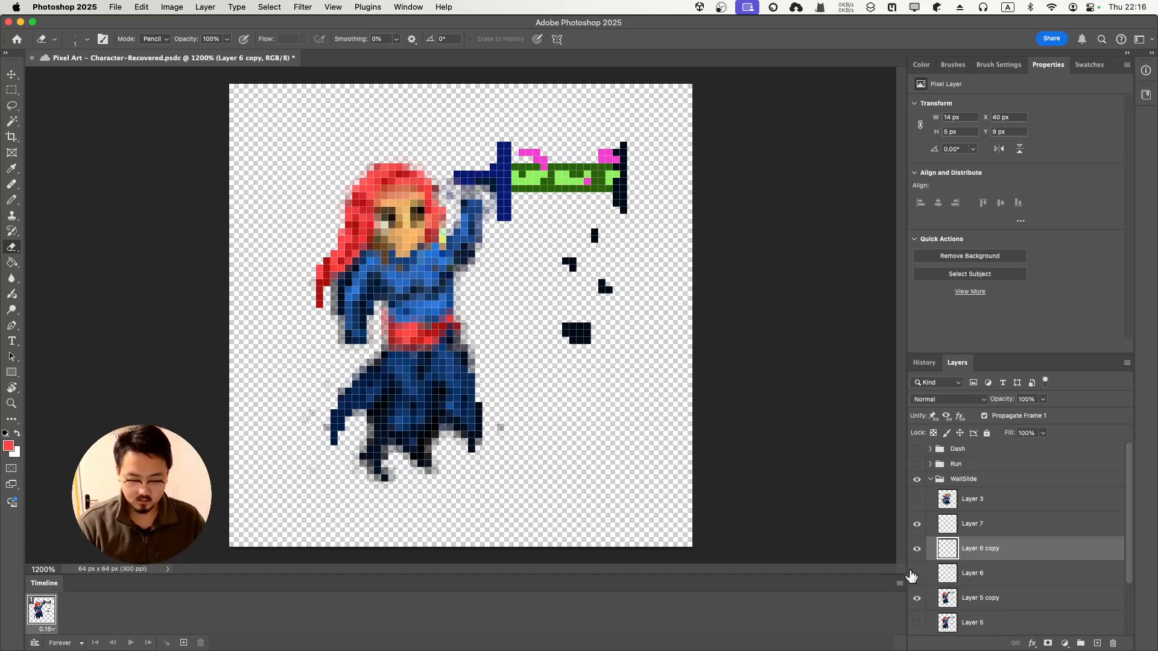
Draw new ribbon segments in sampled pink on Layer 6 copy, along the sword's blue end and beside the guard on the green section.
key(i)
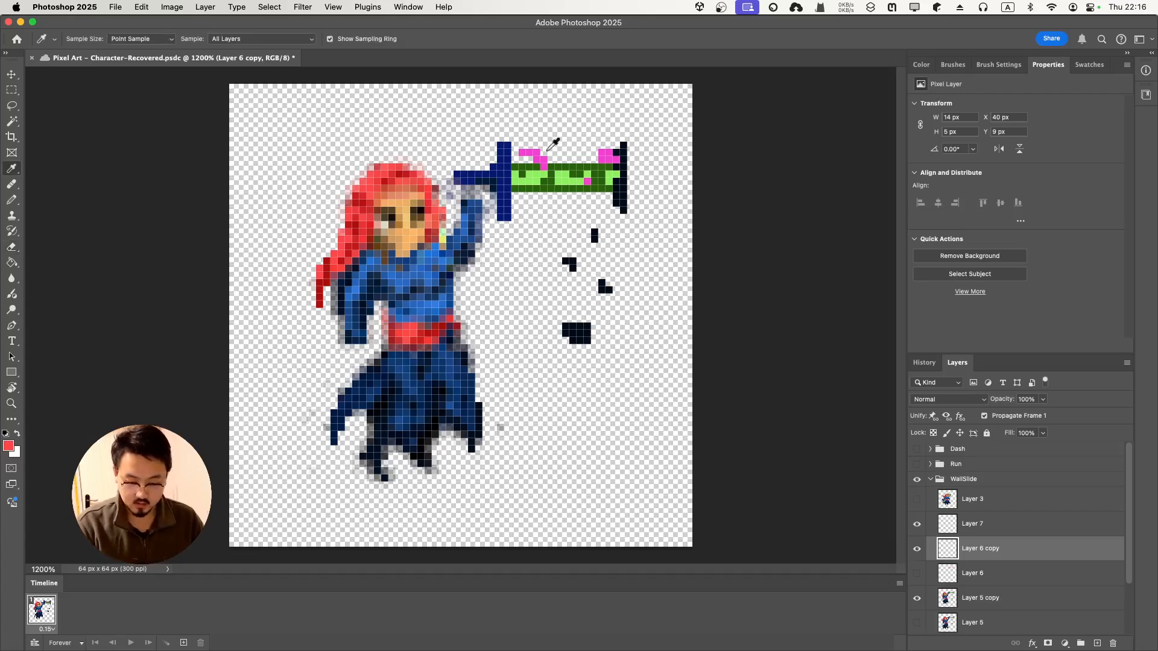
click(533, 152)
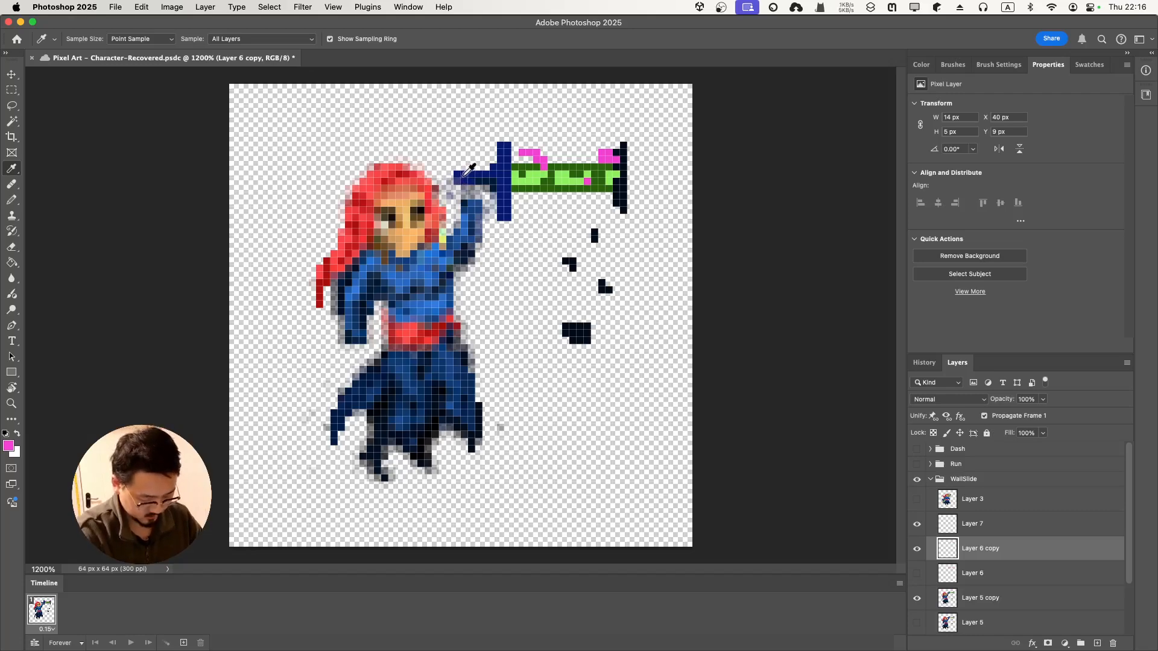
key(b)
mouse_move(457, 188)
mouse_down()
mouse_move(513, 149)
mouse_move(492, 170)
mouse_up()
click(479, 167)
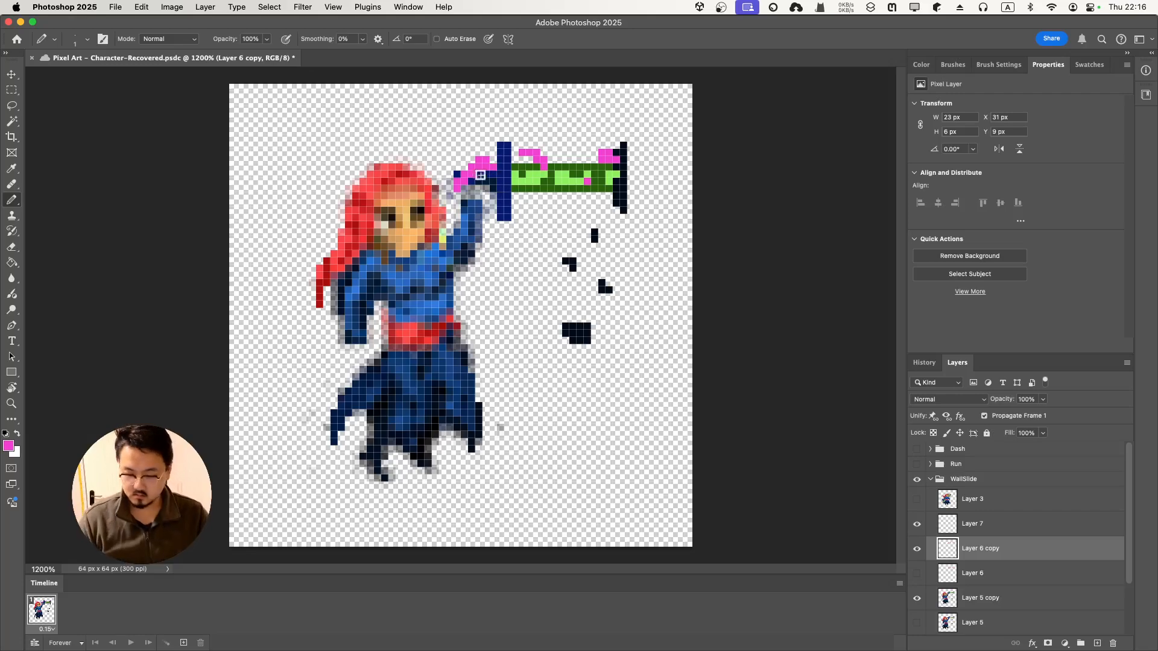
drag(514, 196, 522, 181)
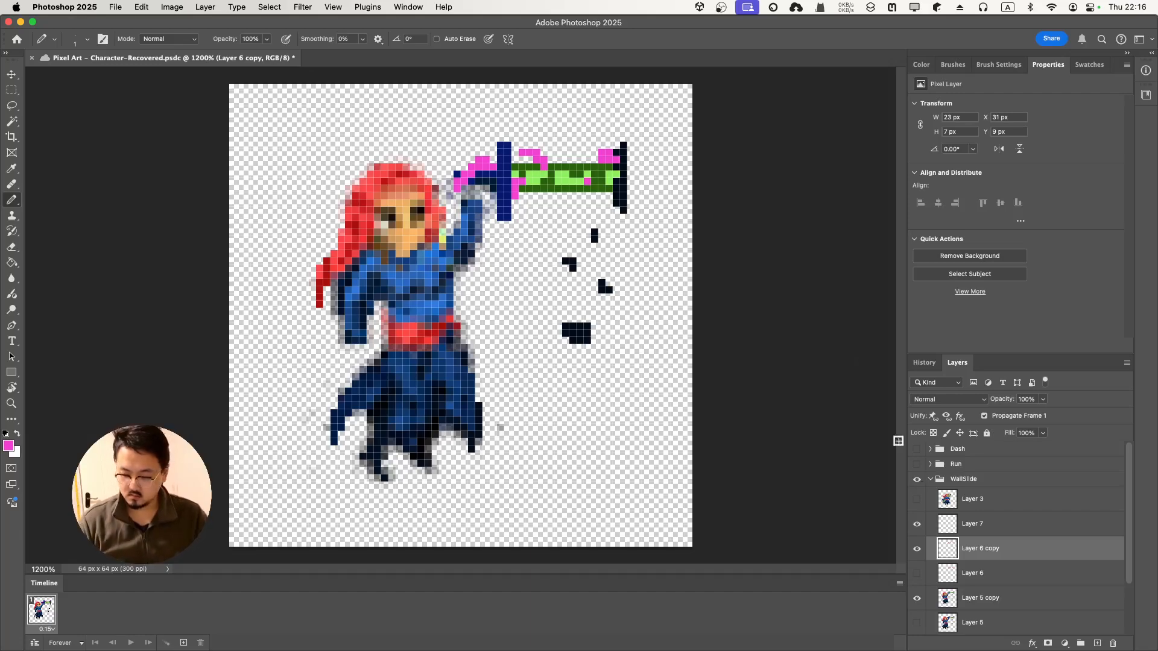
Compare the Layer 5 and Layer 5 copy poses against the new ribbon by toggling their visibility.
click(917, 623)
click(918, 602)
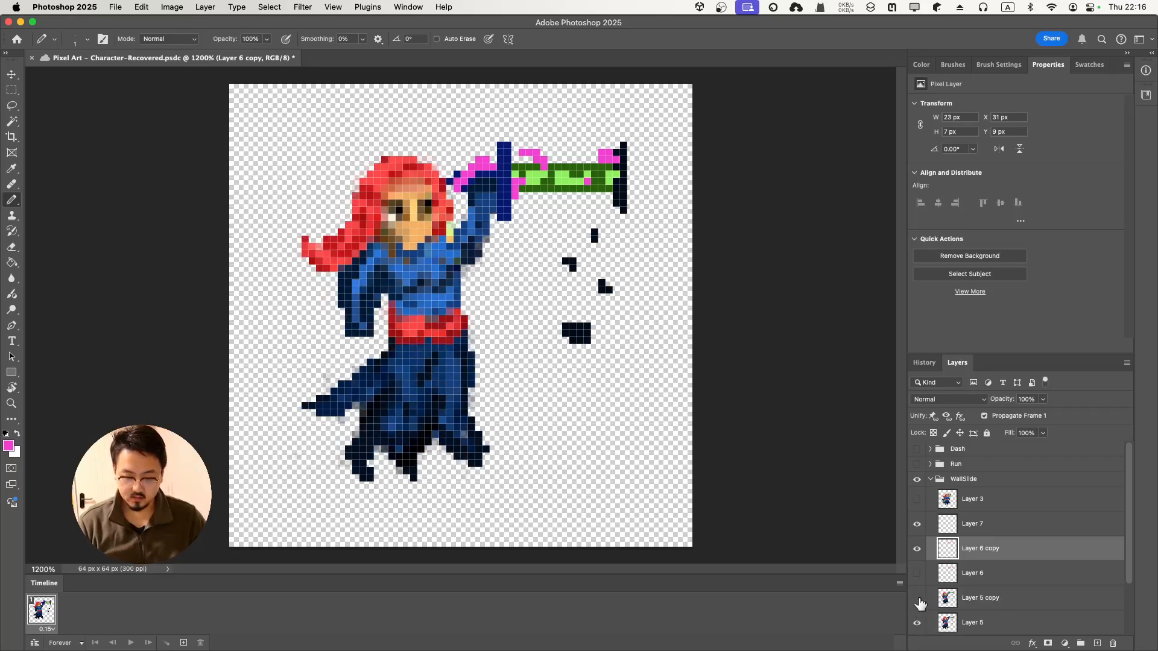
click(917, 602)
click(917, 623)
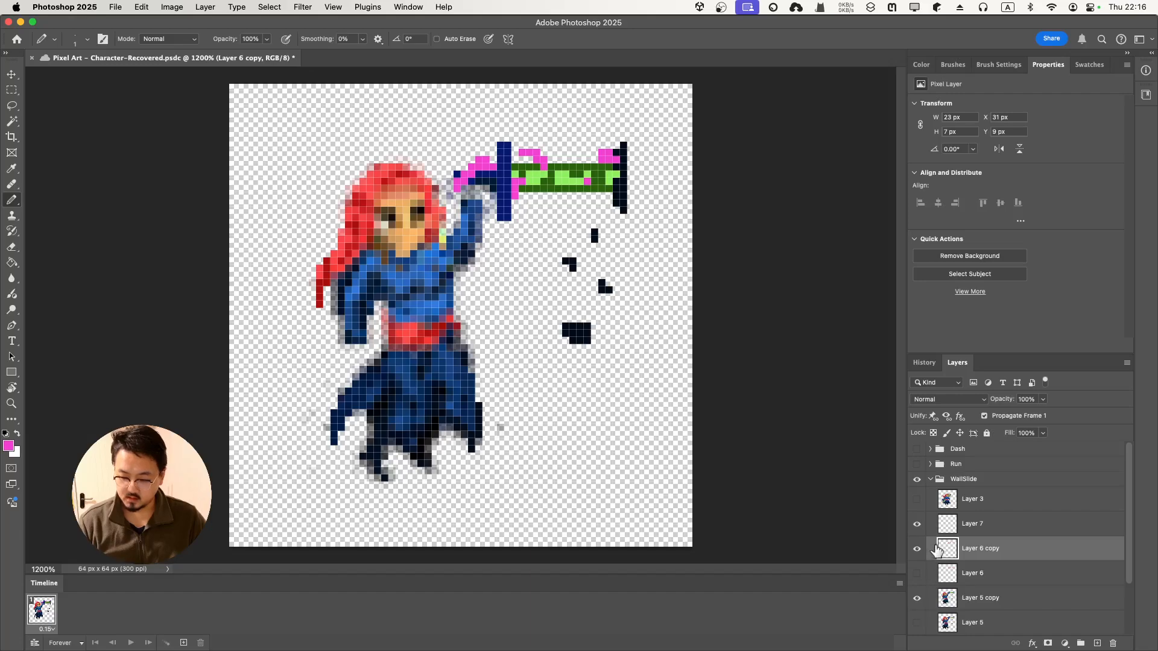
Compare the ribbon shapes of Layer 6 and Layer 6 copy by toggling their visibility.
scroll(943, 543, down, 2)
scroll(945, 534, down, 1)
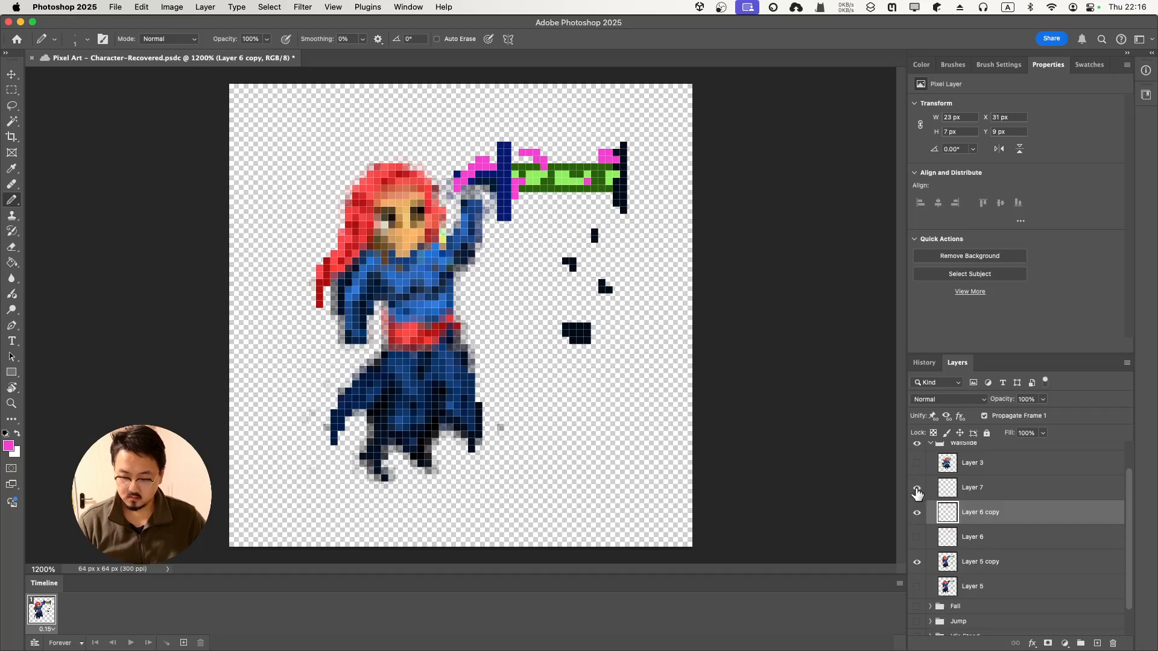
click(919, 536)
click(918, 537)
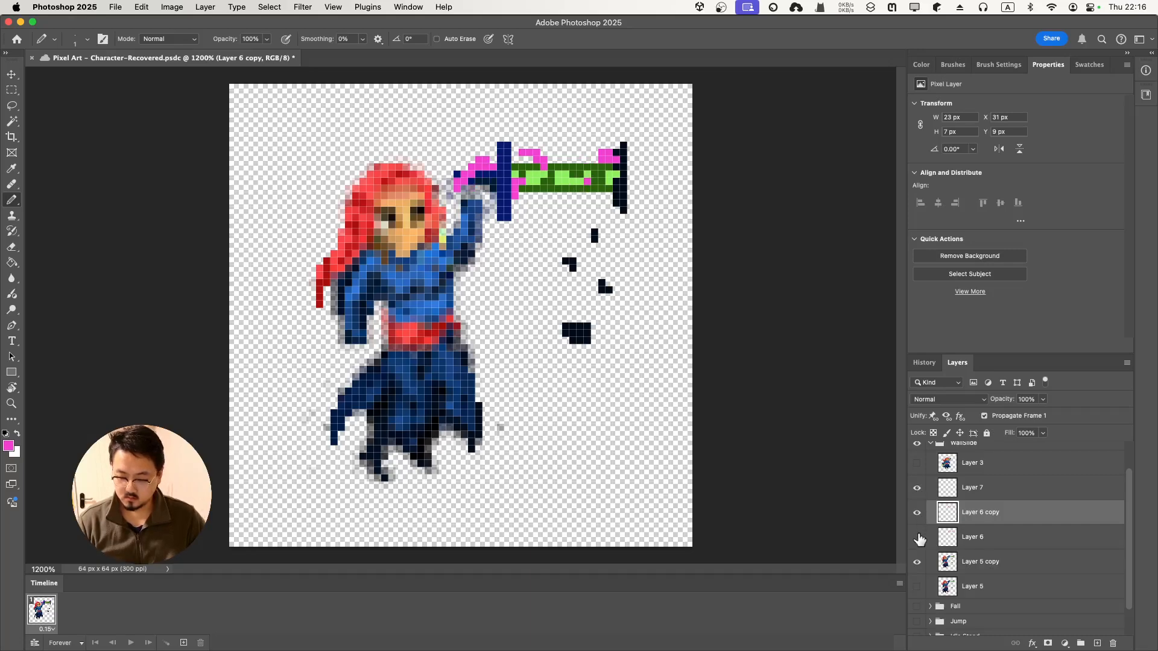
click(918, 537)
click(916, 514)
drag(916, 513, 917, 529)
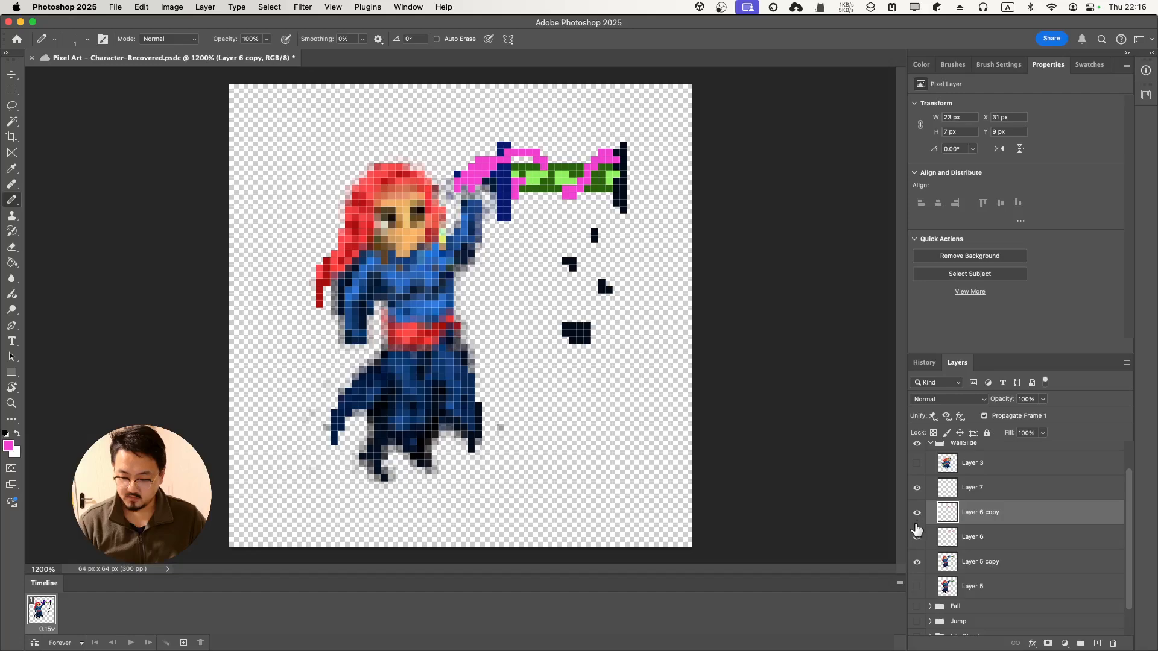
click(918, 537)
Examine the pose change between the two character frames by repeatedly toggling Layer 5 copy and Layer 5.
click(918, 562)
click(918, 563)
click(918, 562)
click(918, 562)
click(918, 563)
click(918, 562)
click(917, 588)
click(917, 588)
click(918, 563)
click(918, 562)
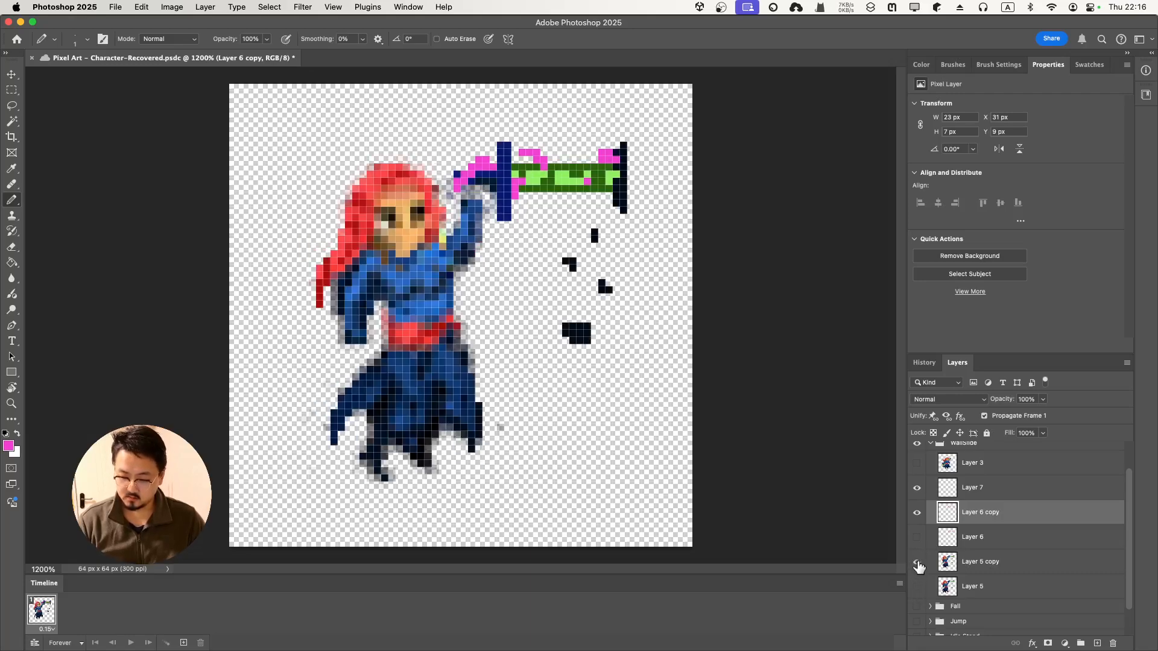
Lasso the dark debris pixels below the sword on Layer 5 copy, move them 7 pixels down, and deselect.
click(948, 567)
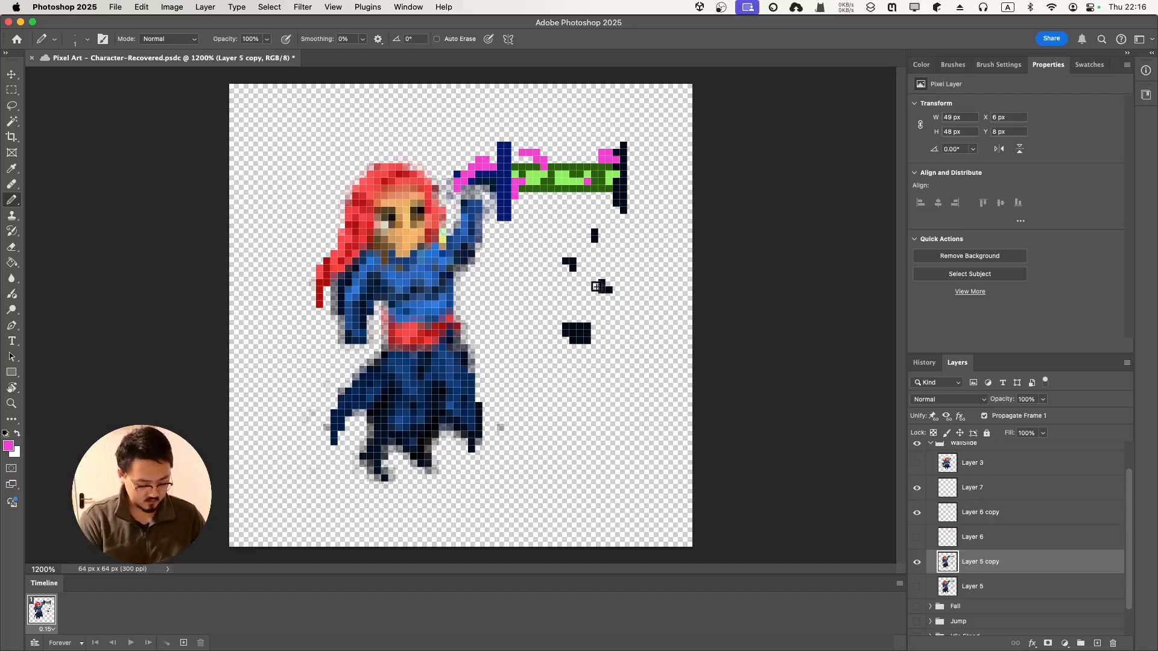
key(l)
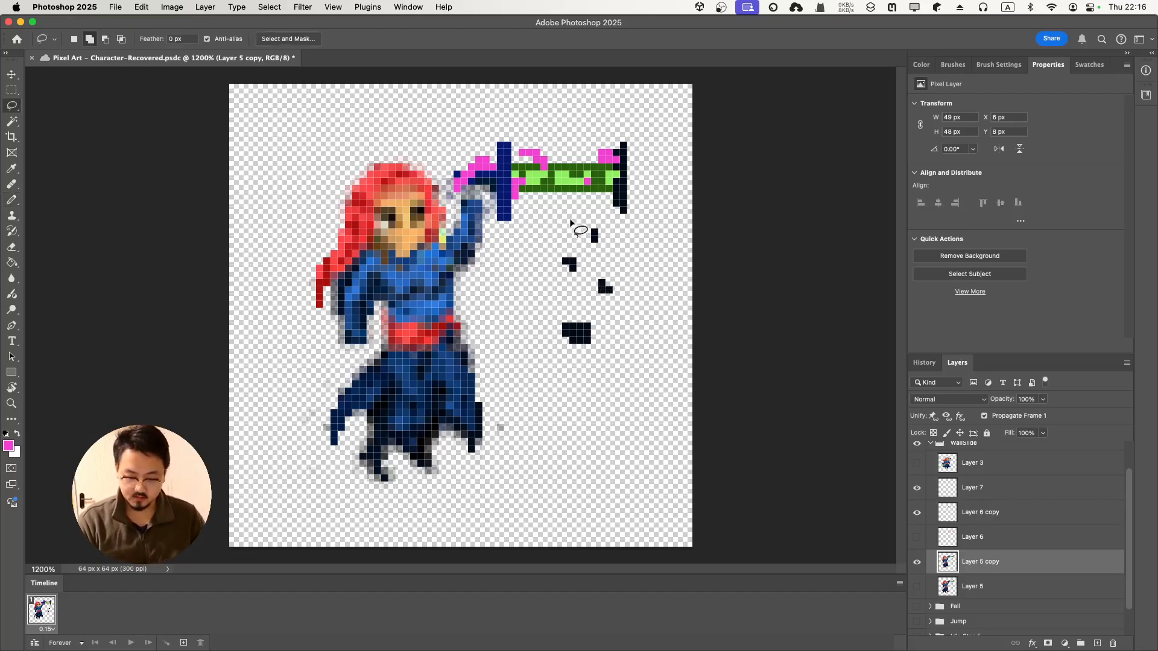
mouse_move(590, 215)
mouse_down()
mouse_move(566, 230)
mouse_move(550, 296)
mouse_move(557, 373)
mouse_move(618, 334)
mouse_move(622, 250)
mouse_move(591, 212)
mouse_up()
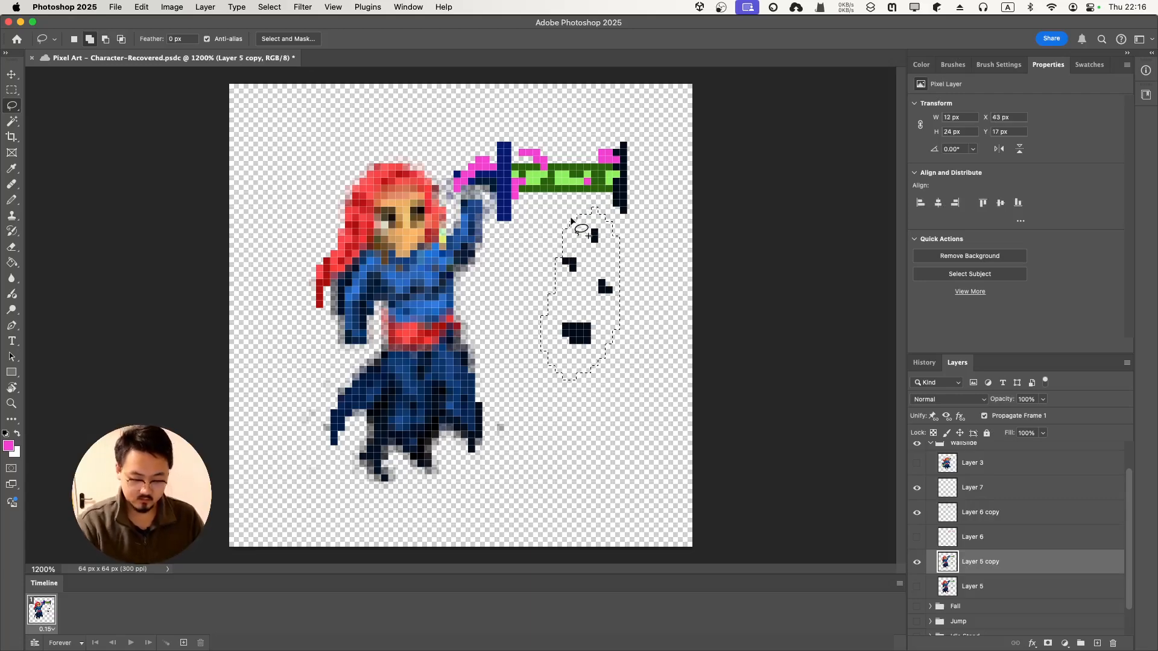
key(super+t)
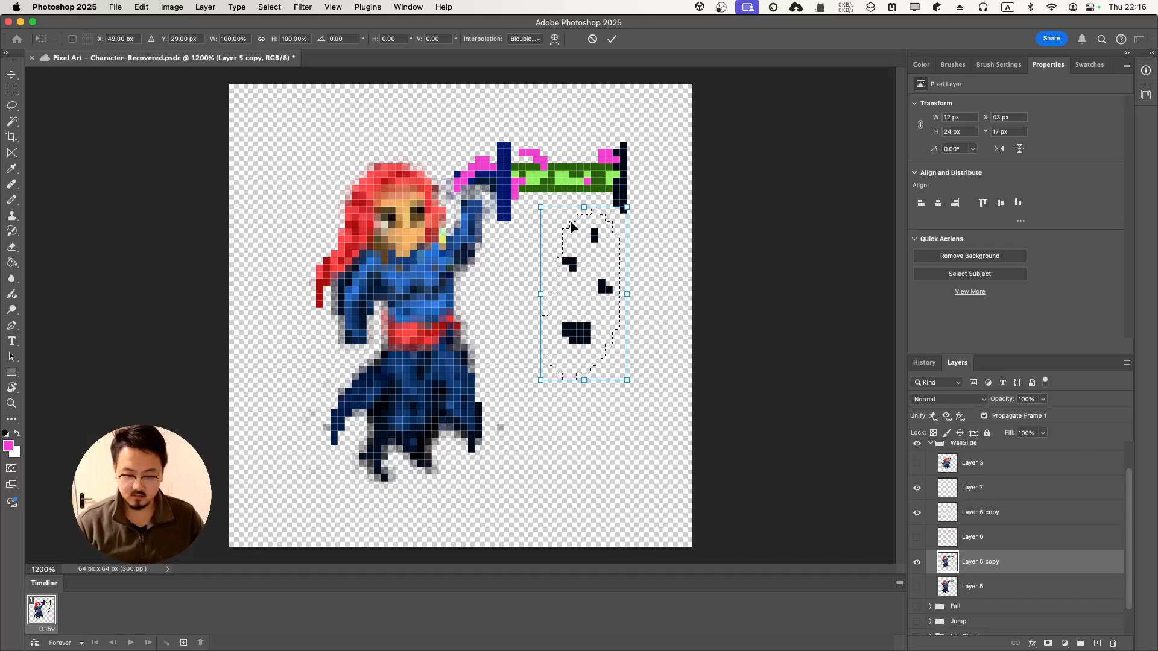
key(Down)
key(Down)
key(Down)
key(Down)
key(Down)
key(Down)
key(Down)
key(Left)
key(Right)
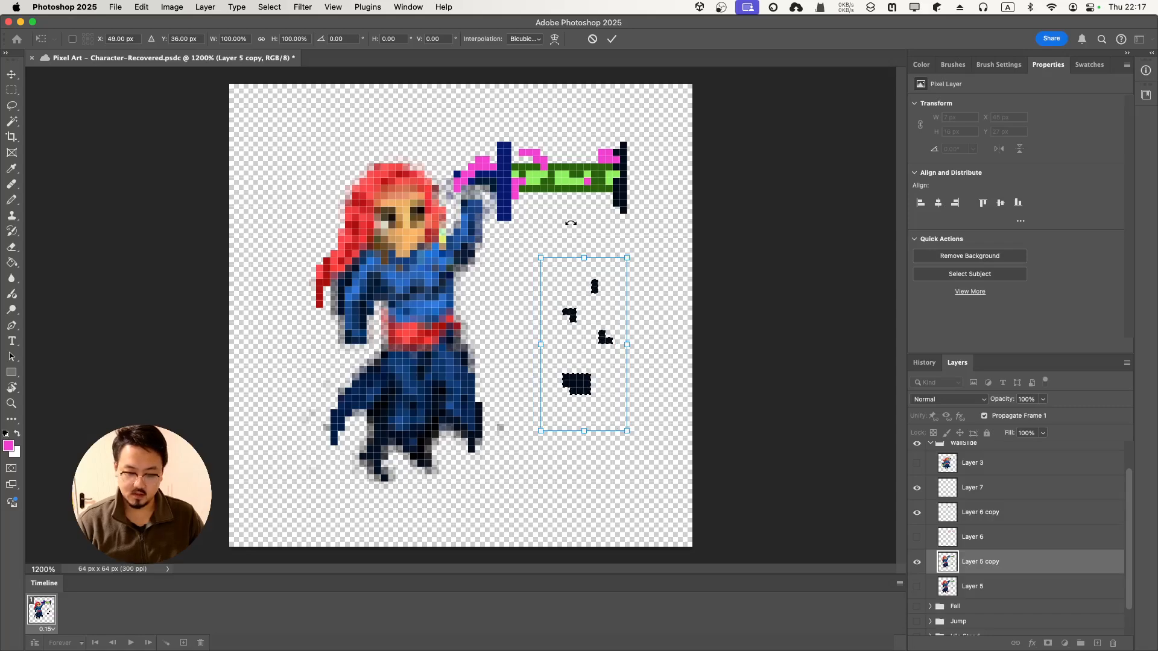
key(Return)
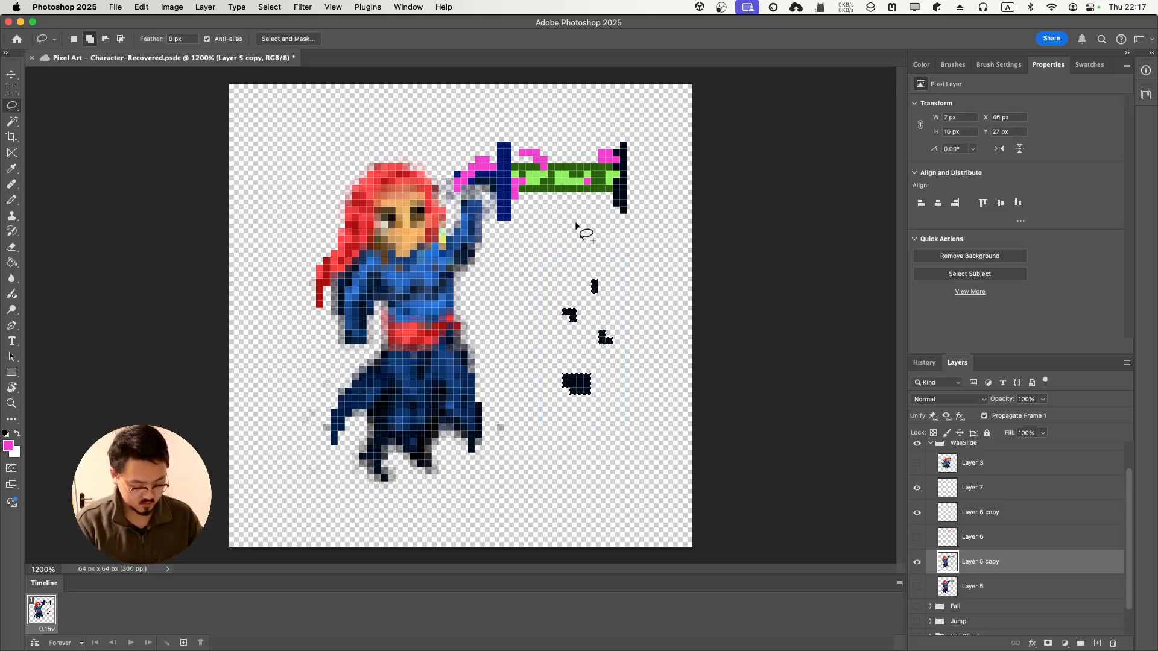
key(ctrl+d)
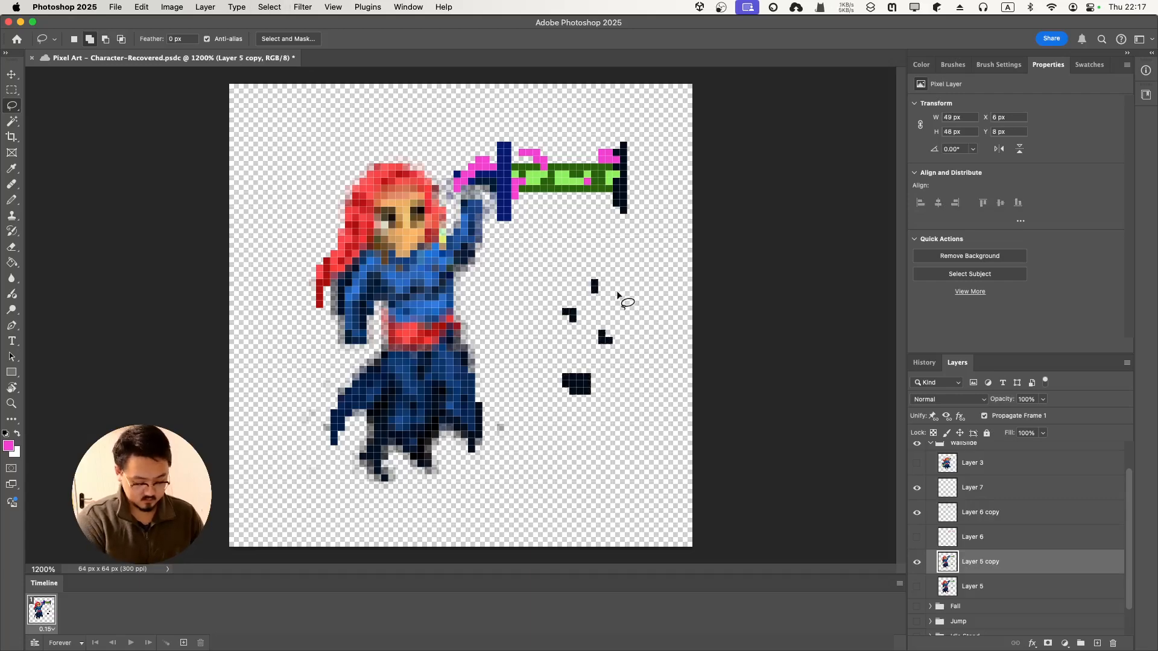
Draw small new debris fragments just below the sword's far end in the sampled dark navy.
key(i)
click(622, 196)
key(b)
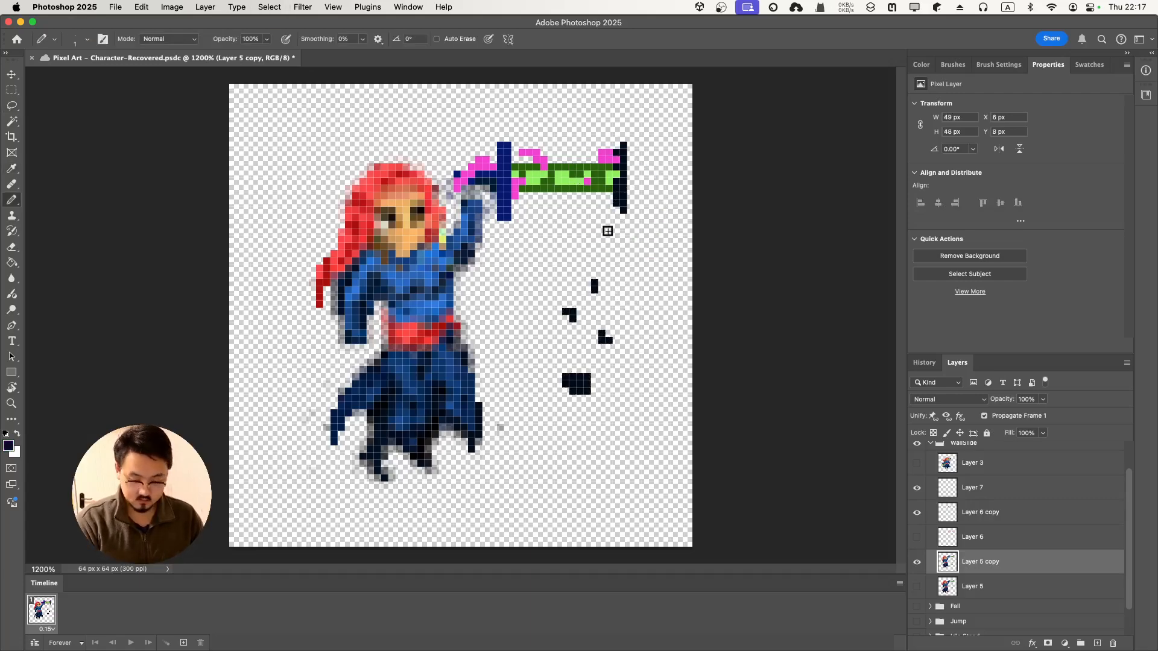
drag(601, 217, 587, 254)
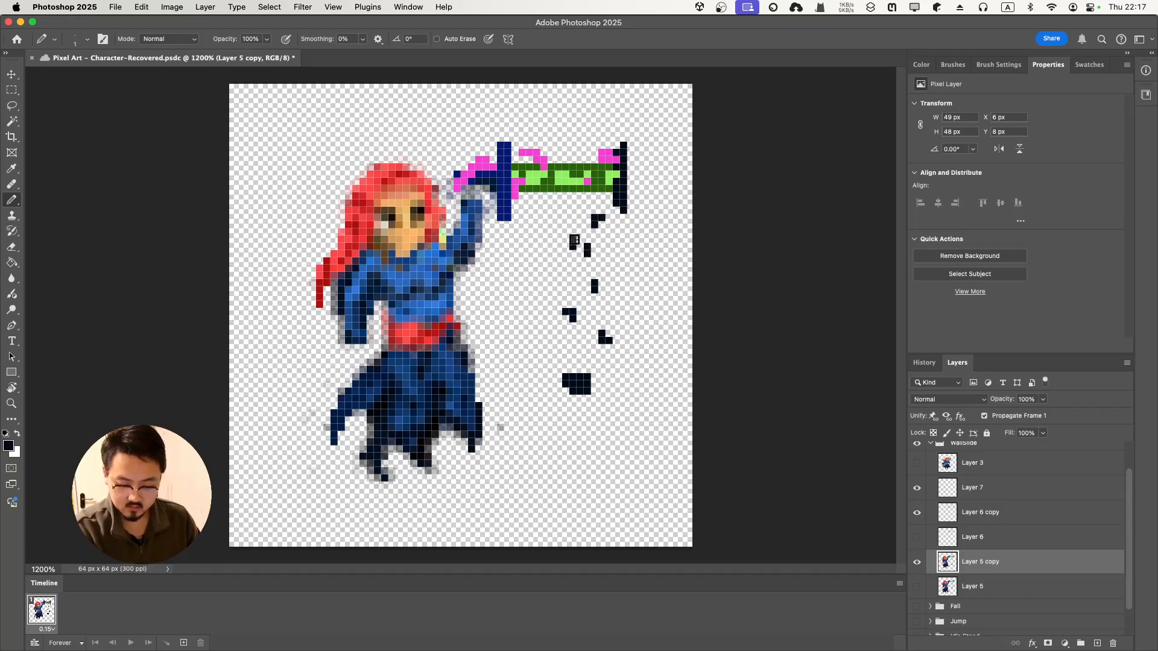
Erase edge pixels from the lowered debris pieces so the fragments shrink.
key(e)
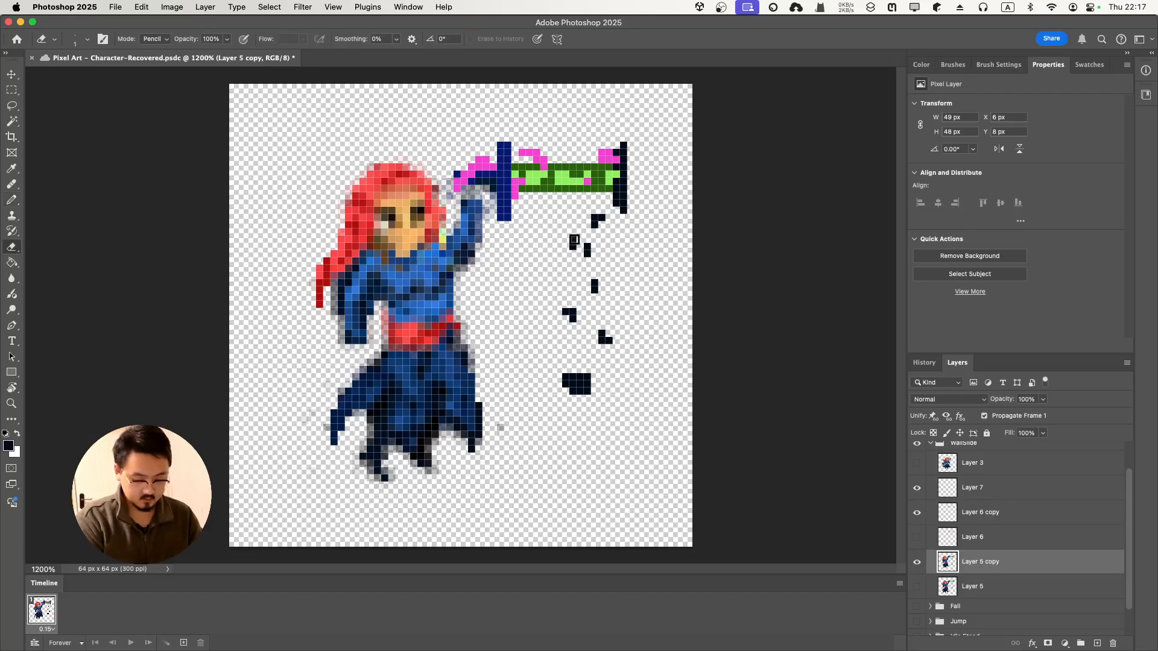
drag(572, 401, 589, 392)
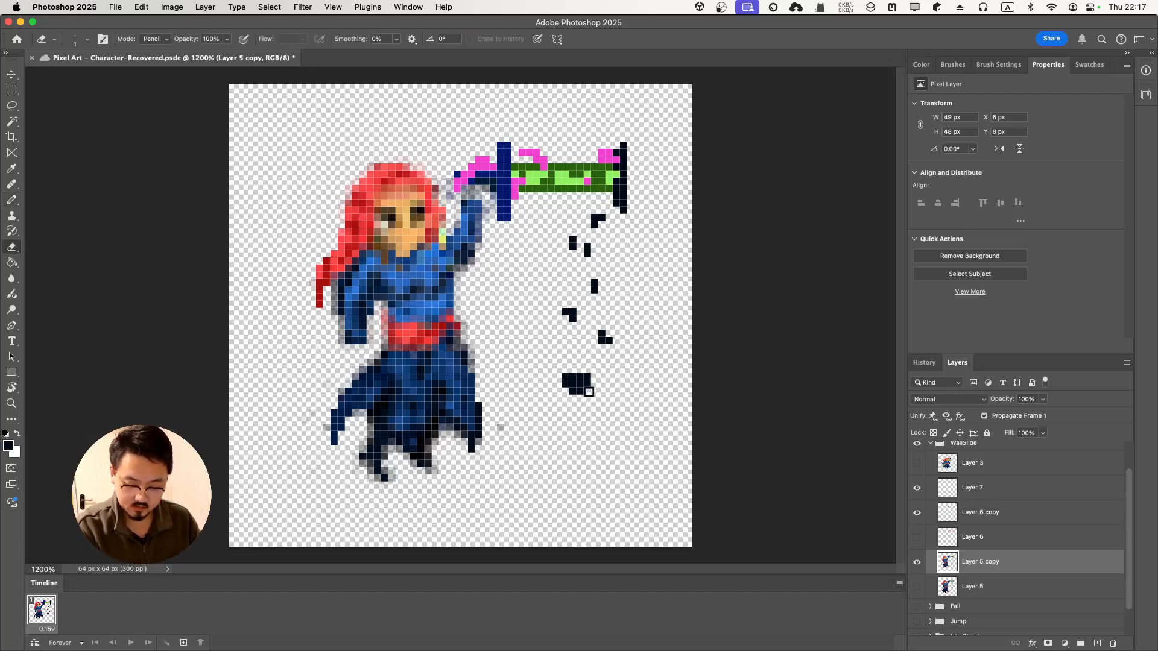
click(609, 340)
click(574, 319)
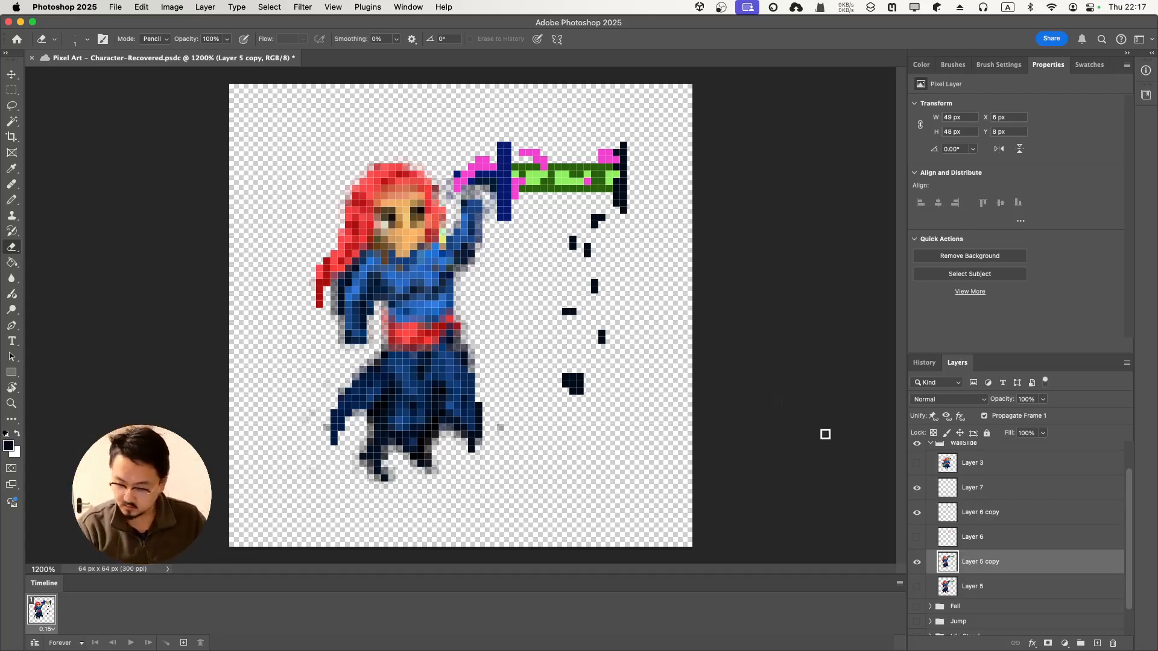
Repaint the raised arm up to the sword grip on Layer 5 copy with sampled blues.
key(i)
click(474, 209)
key(b)
mouse_move(469, 191)
mouse_down()
mouse_move(478, 223)
mouse_move(474, 239)
mouse_move(464, 232)
mouse_up()
alt+click(478, 216)
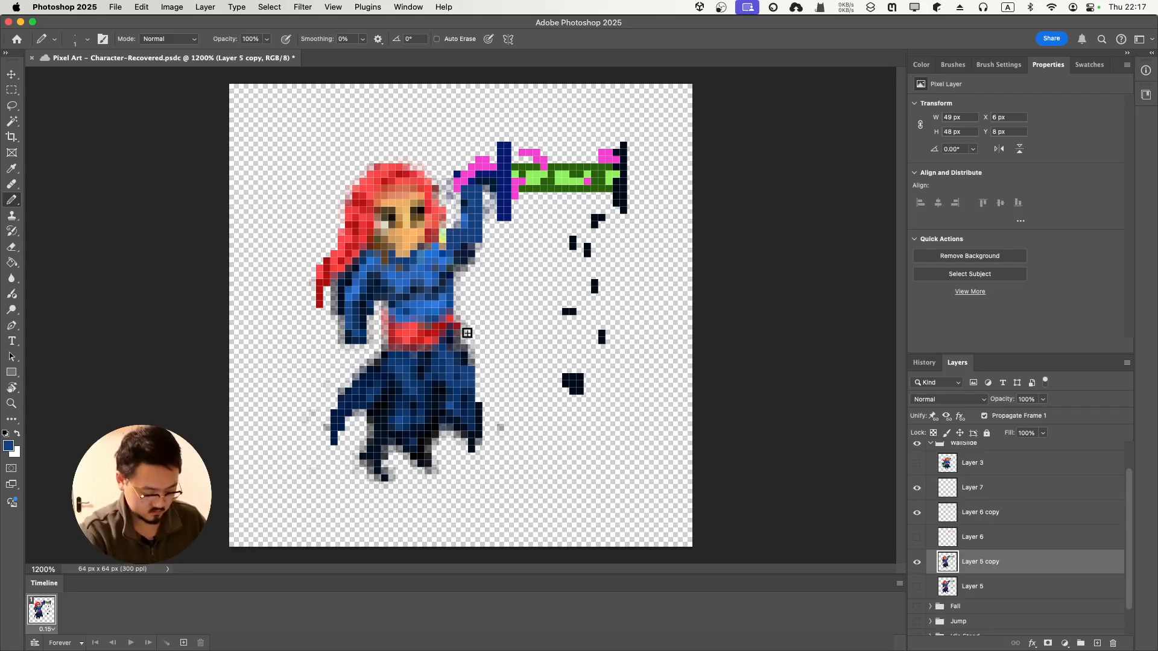
Repaint the belt in sampled red with dark red edges, and erase the grey fringe around the lowered arm.
key(e)
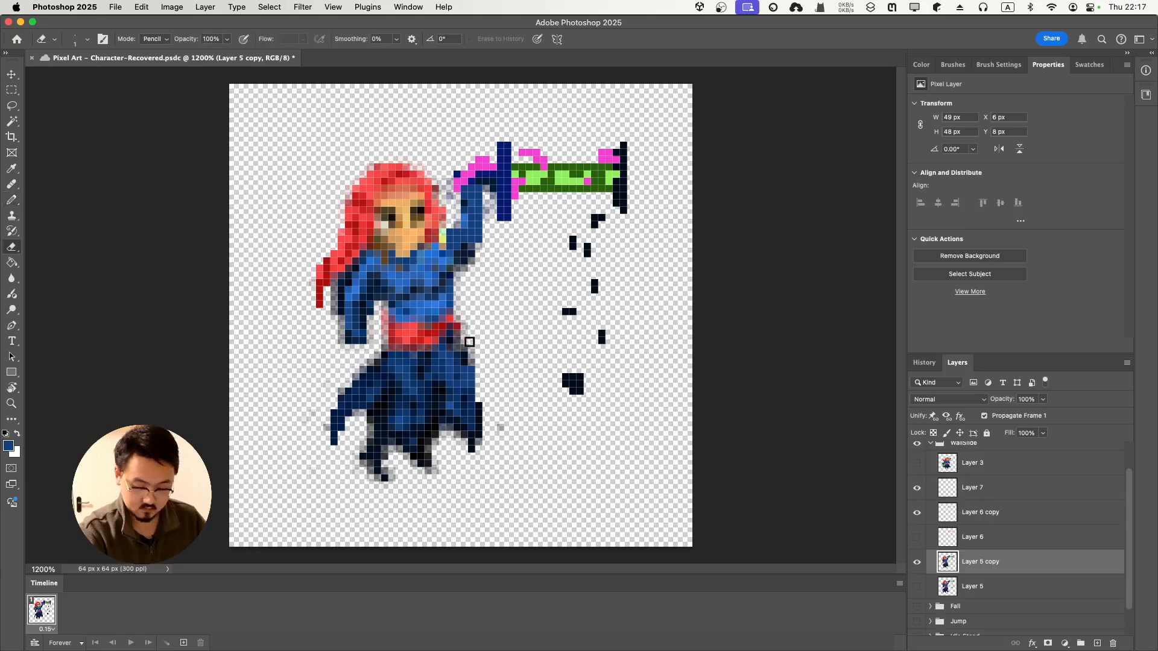
key(i)
click(415, 333)
key(b)
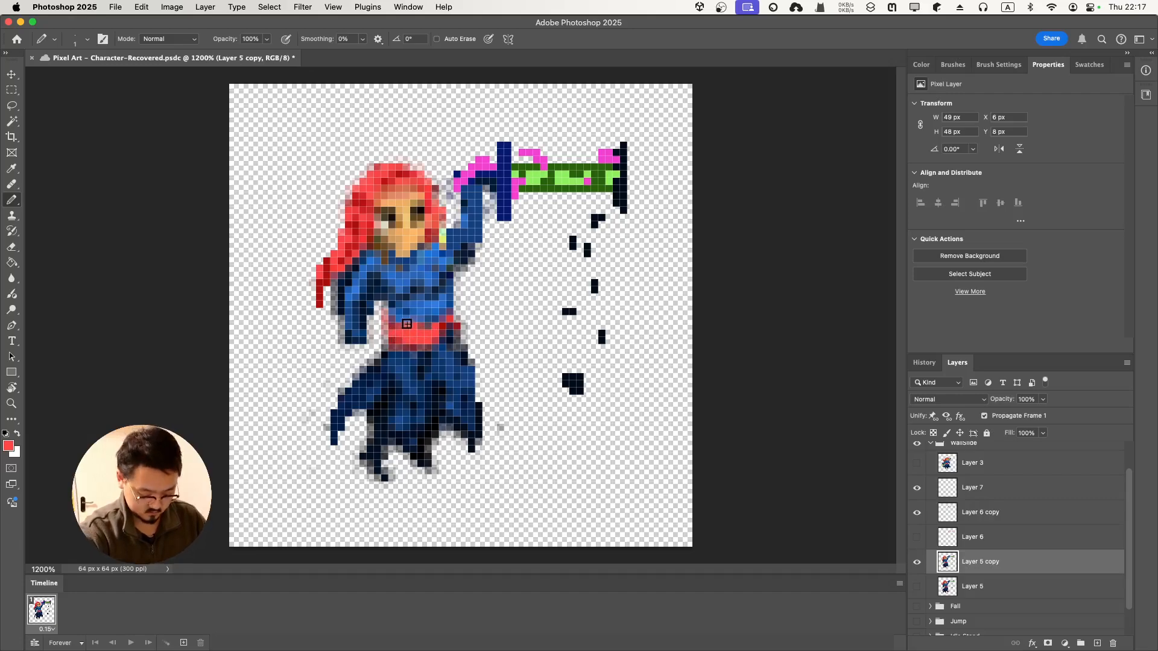
alt+click(417, 339)
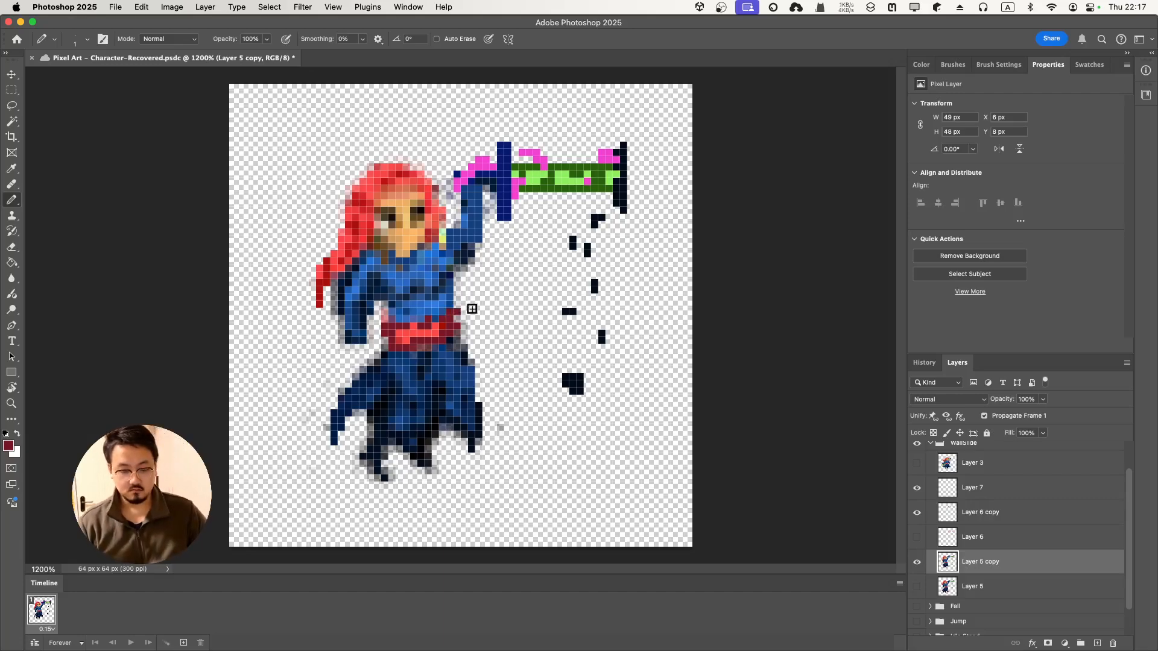
key(e)
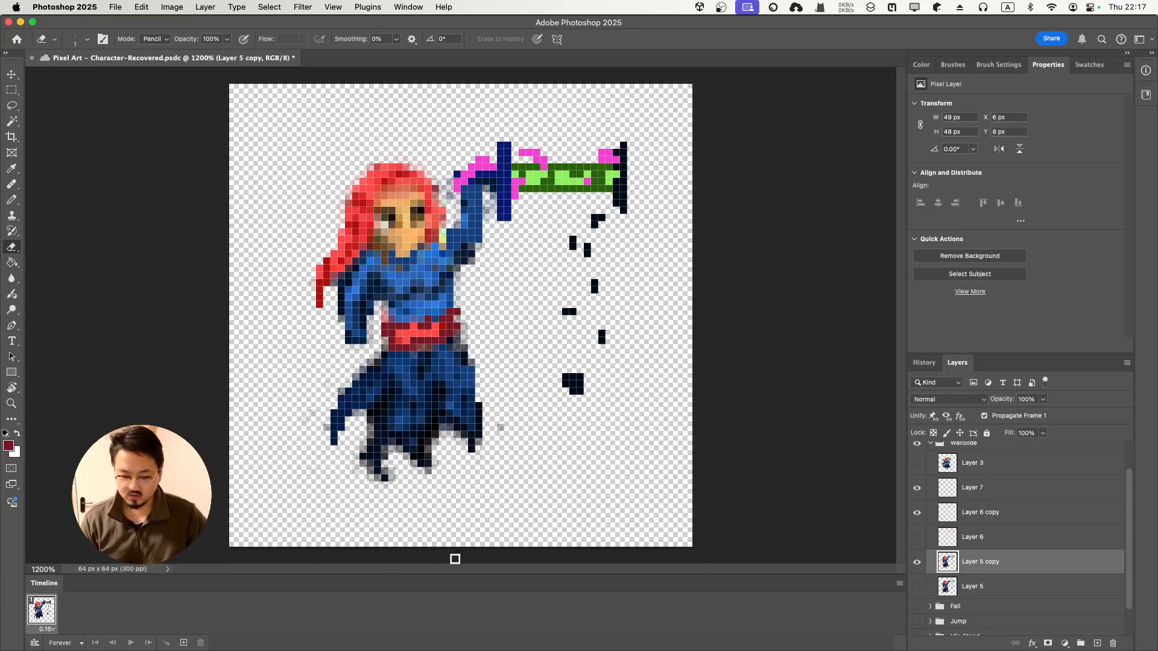
Set up the first animation frame with only Layer 5 and Layer 6 copy shown, hiding Layer 5 copy and Layer 7.
click(917, 562)
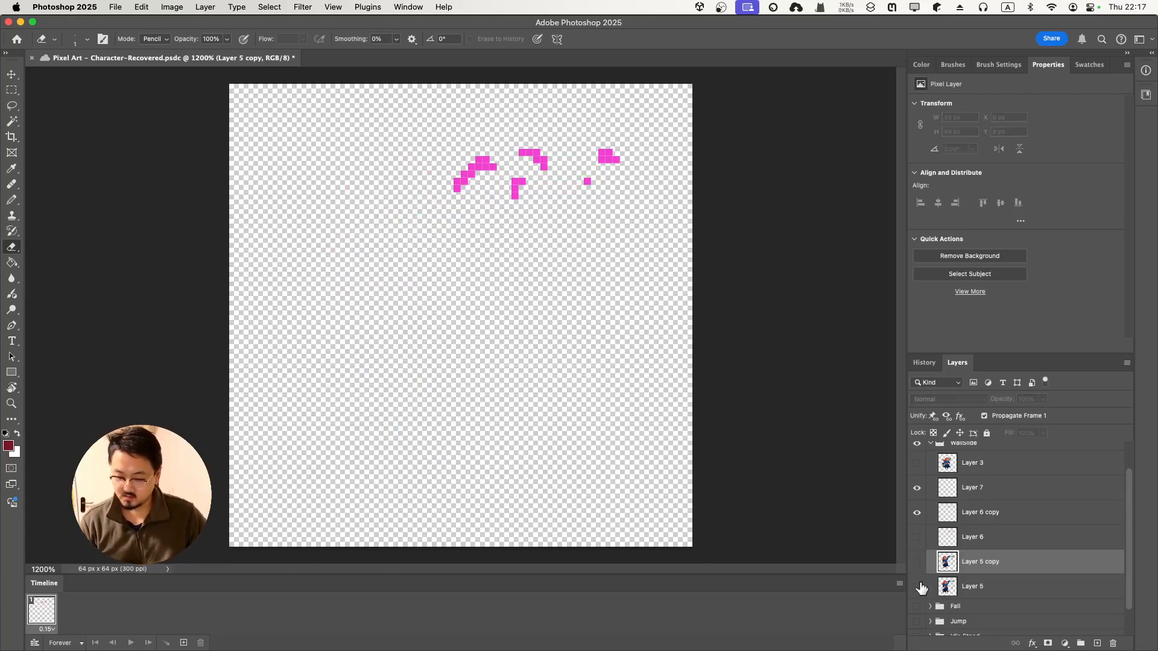
click(917, 587)
click(917, 488)
click(917, 512)
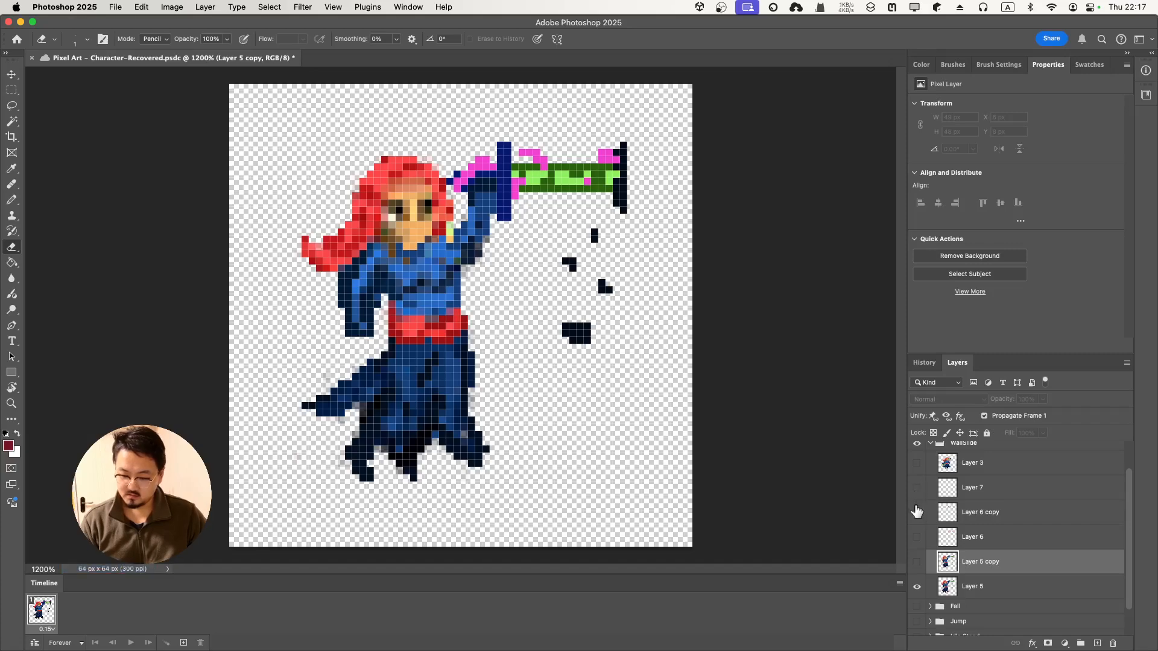
click(916, 513)
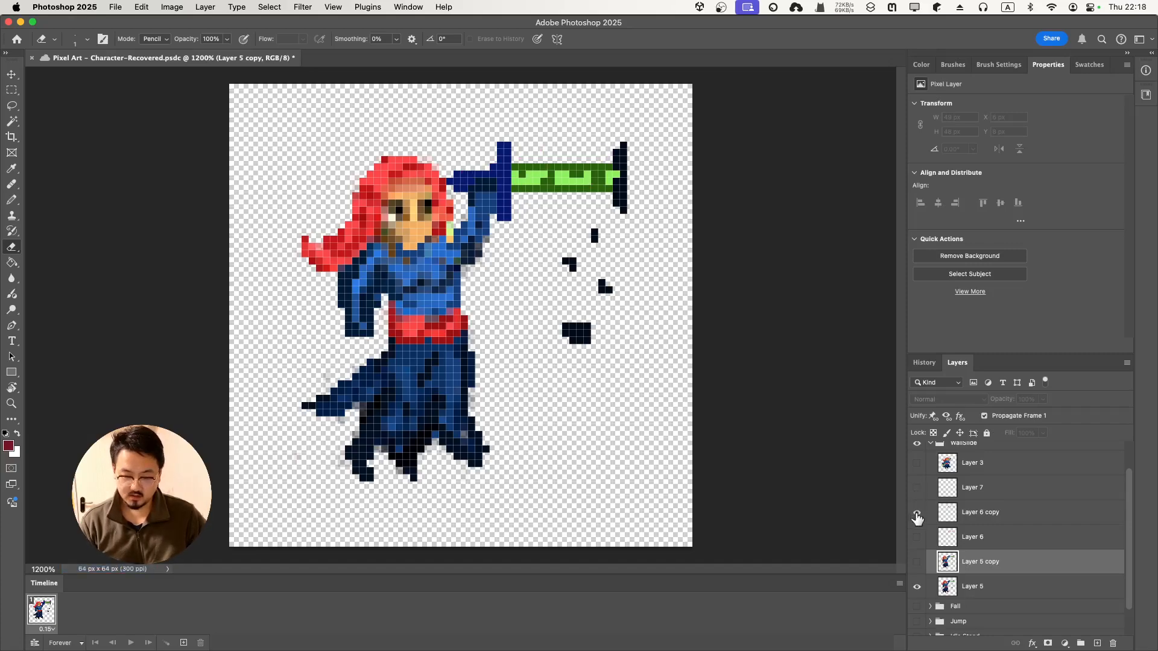
click(916, 513)
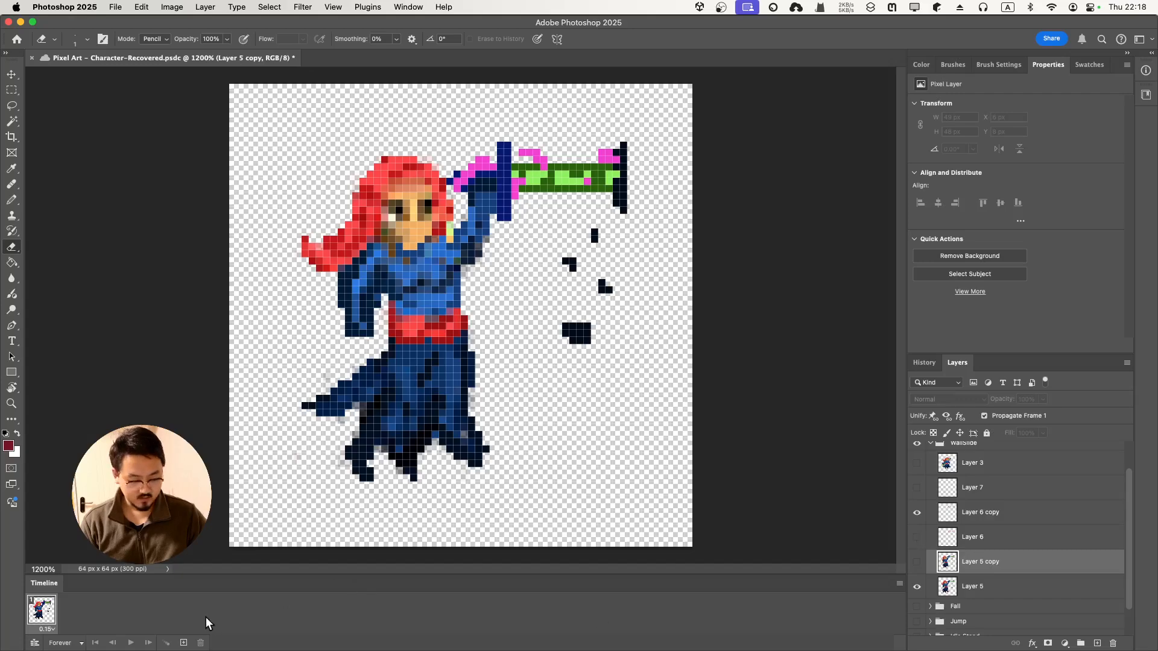
Add a second animation frame showing Layer 5 copy with Layer 6 instead of Layer 5 and Layer 6 copy, and preview the playback.
click(184, 643)
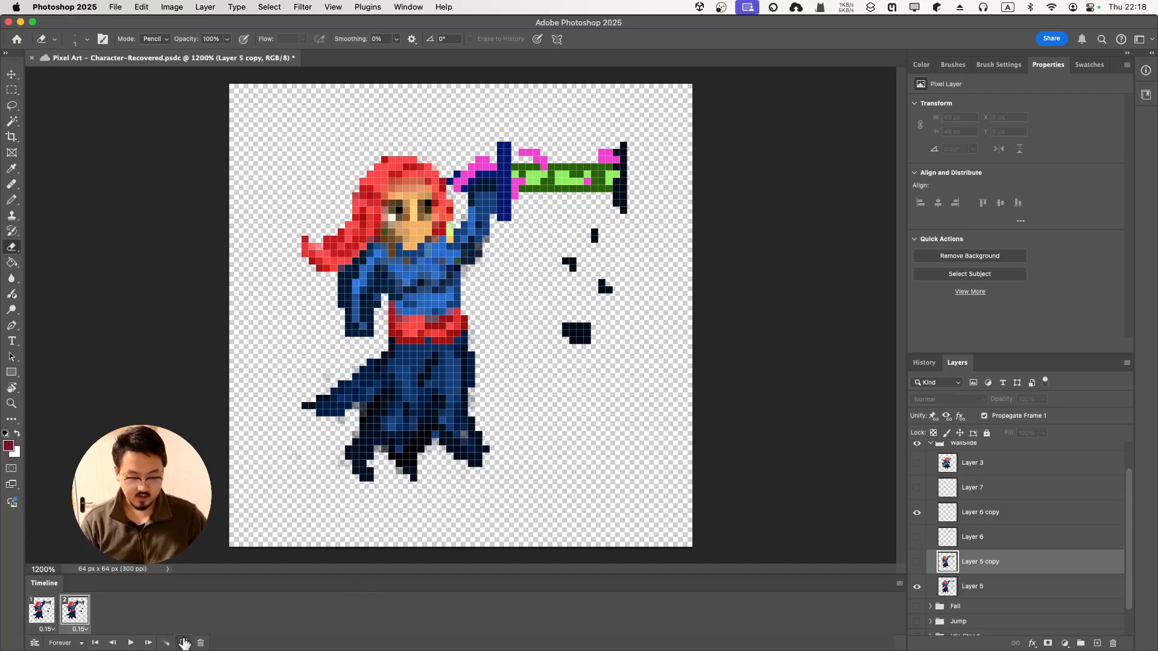
click(916, 562)
click(917, 587)
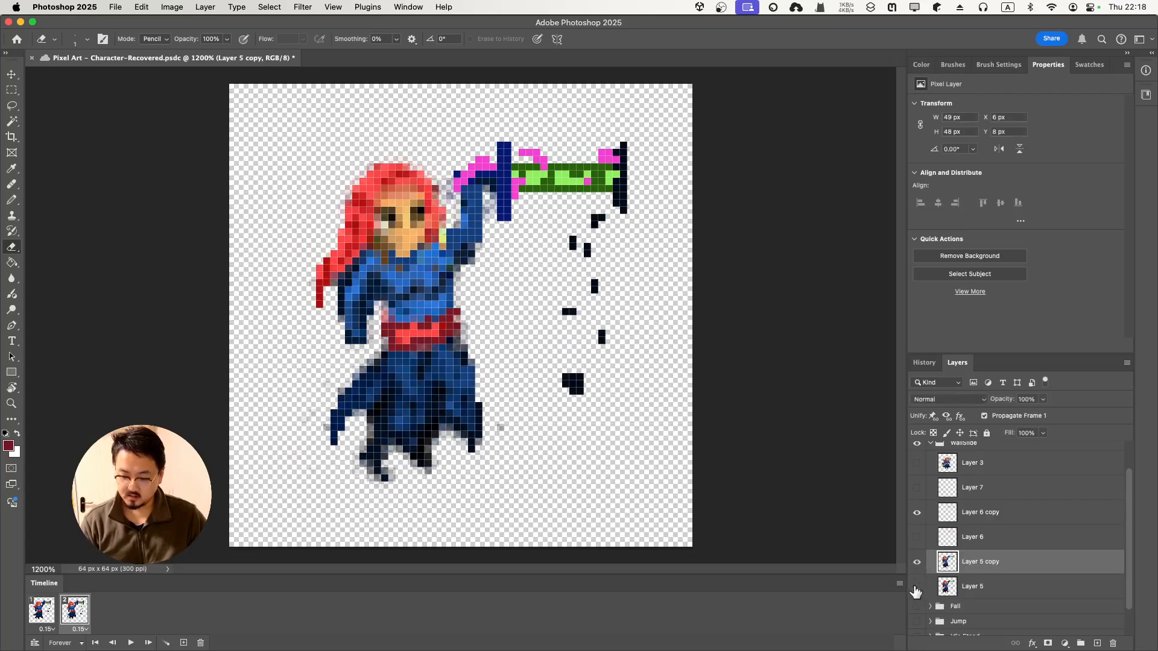
click(917, 512)
click(917, 512)
click(917, 512)
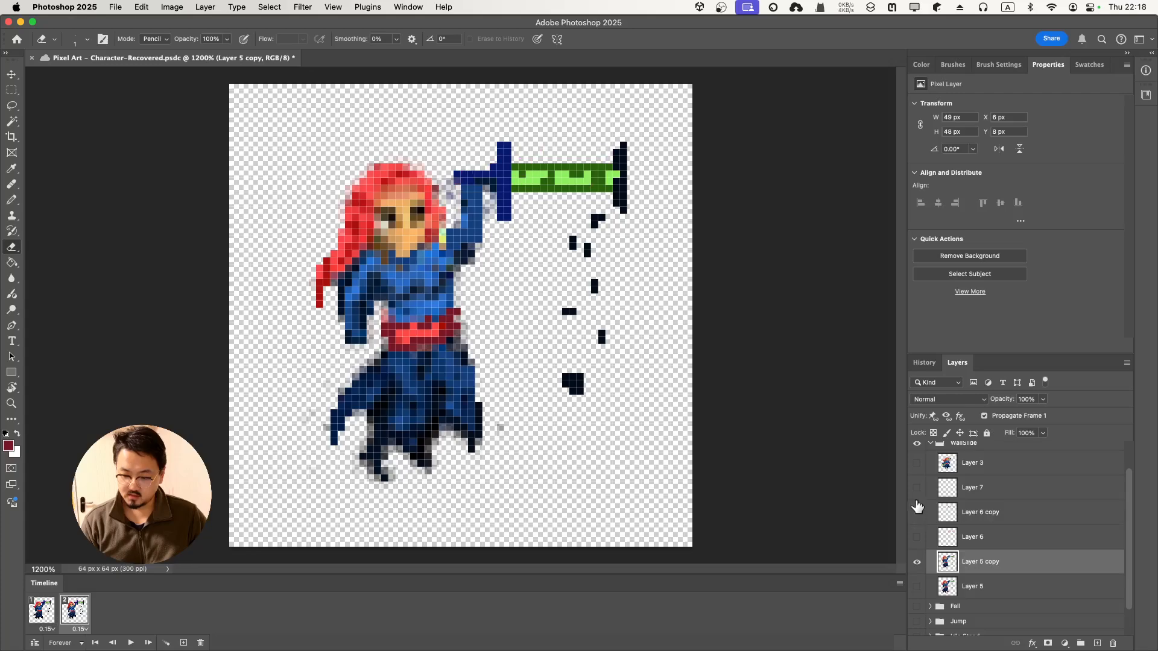
click(917, 536)
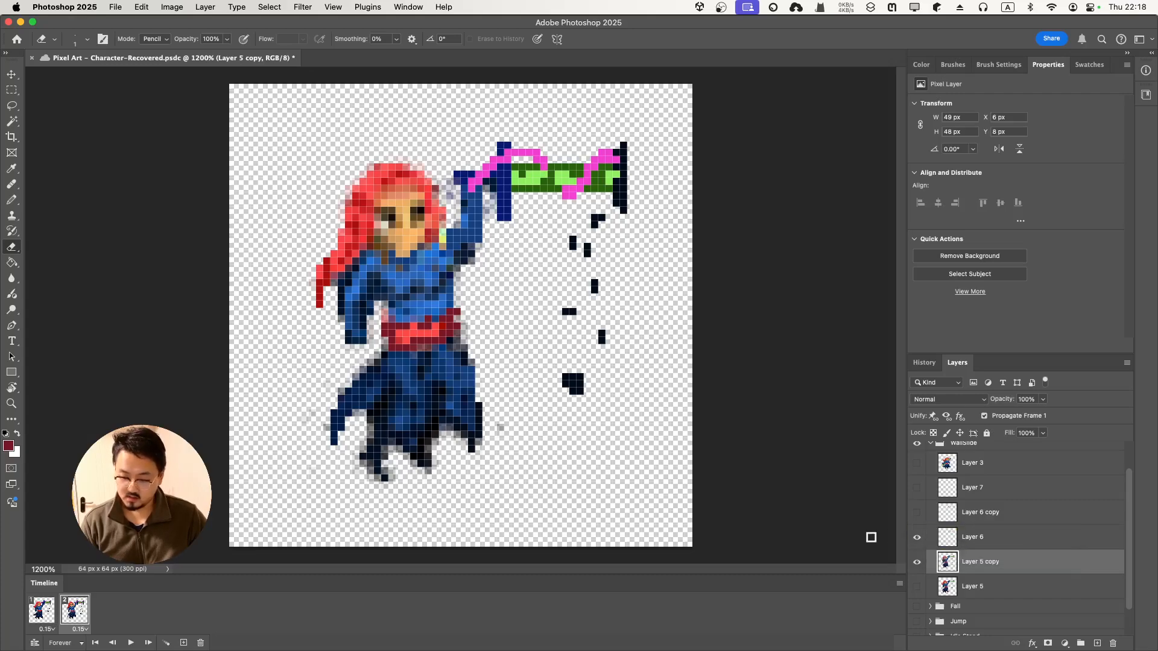
click(129, 643)
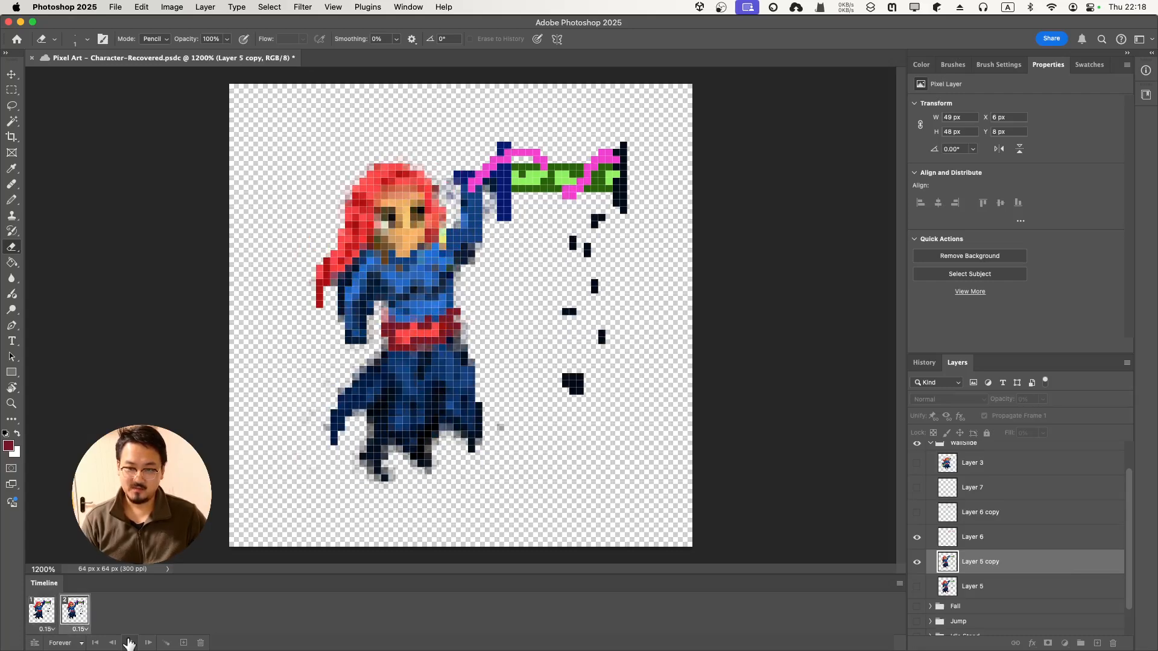
click(129, 643)
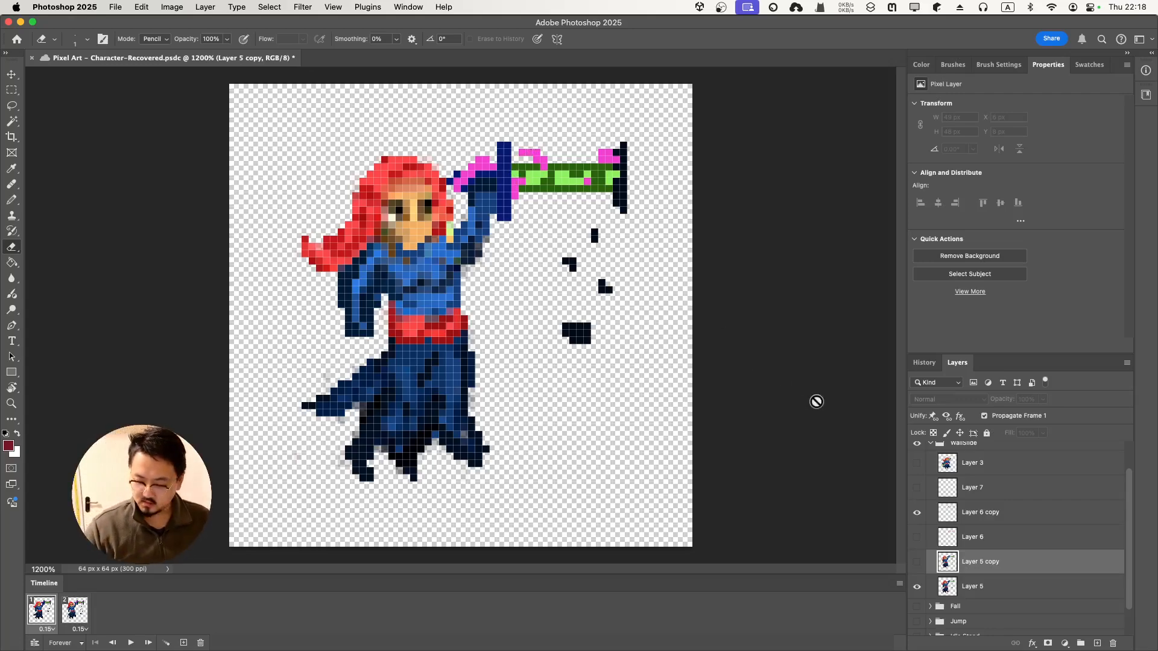
Compare the ribbon shapes of Layer 6 copy and Layer 6 over the first frame's pose by toggling their visibility.
click(966, 514)
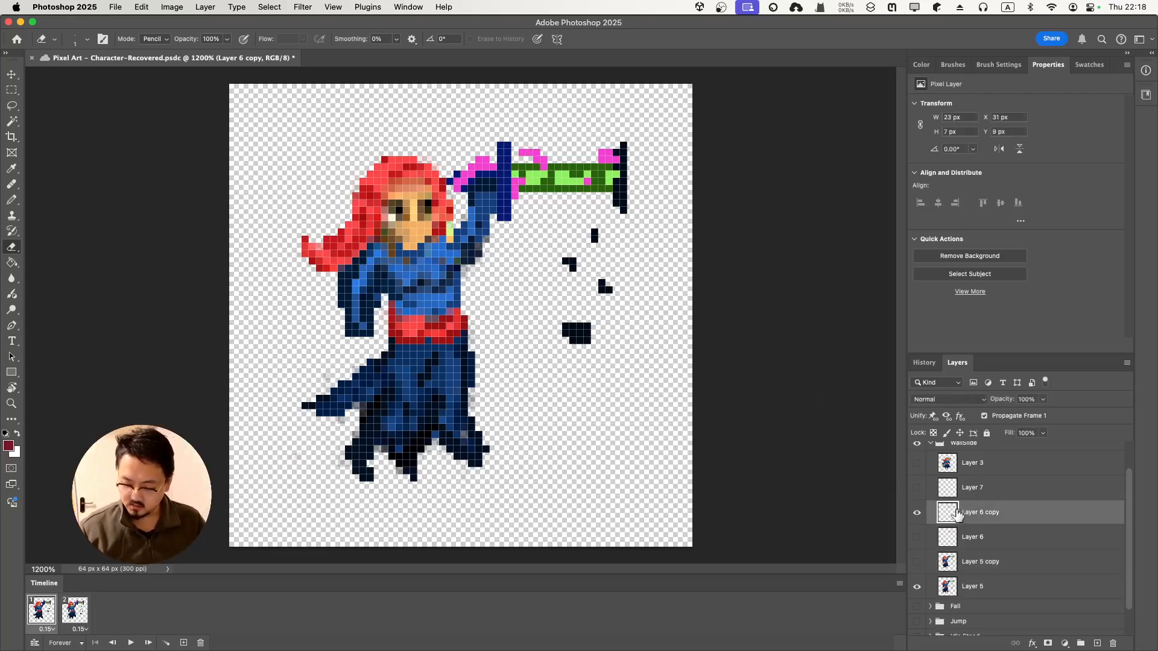
click(916, 513)
click(916, 513)
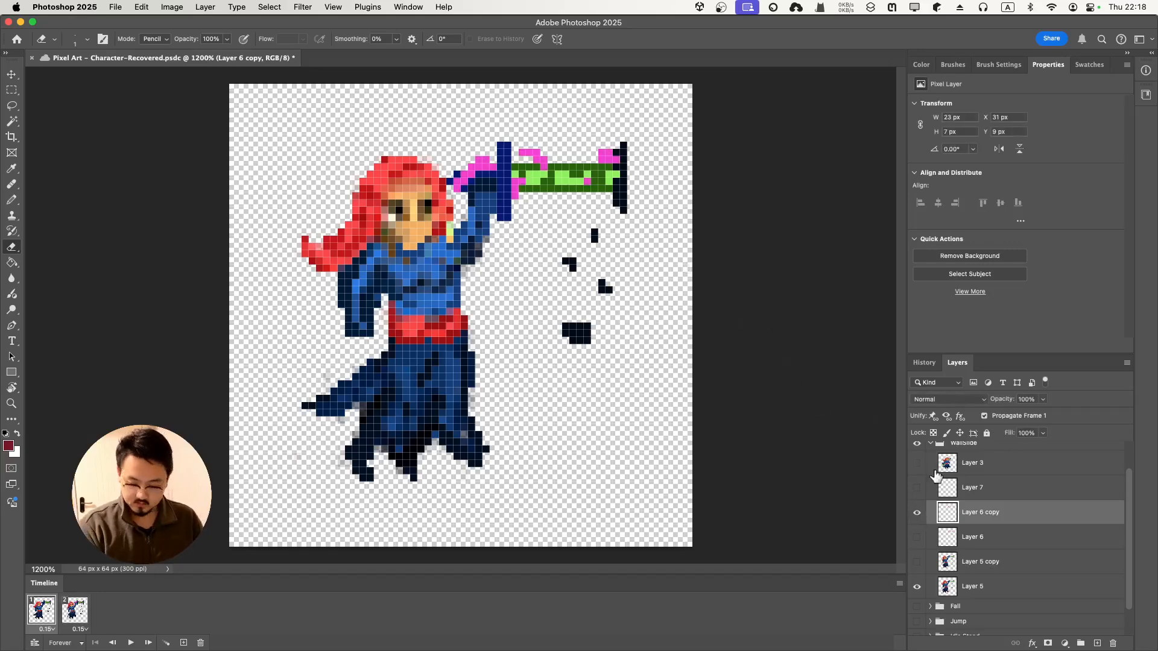
click(917, 538)
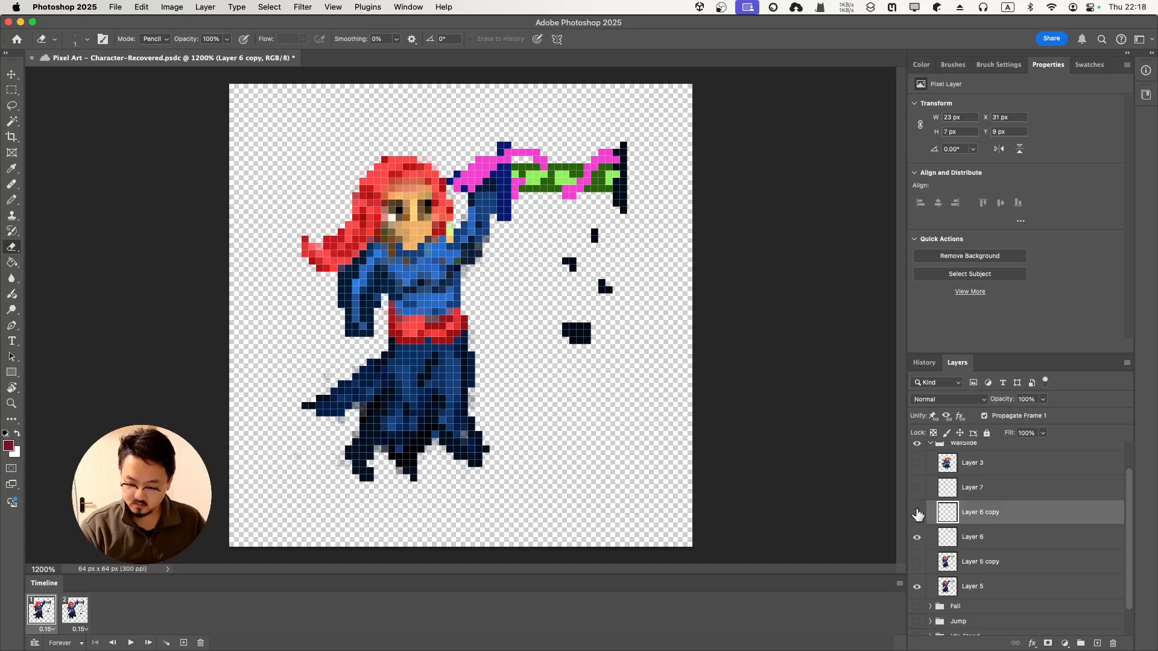
click(917, 513)
click(916, 513)
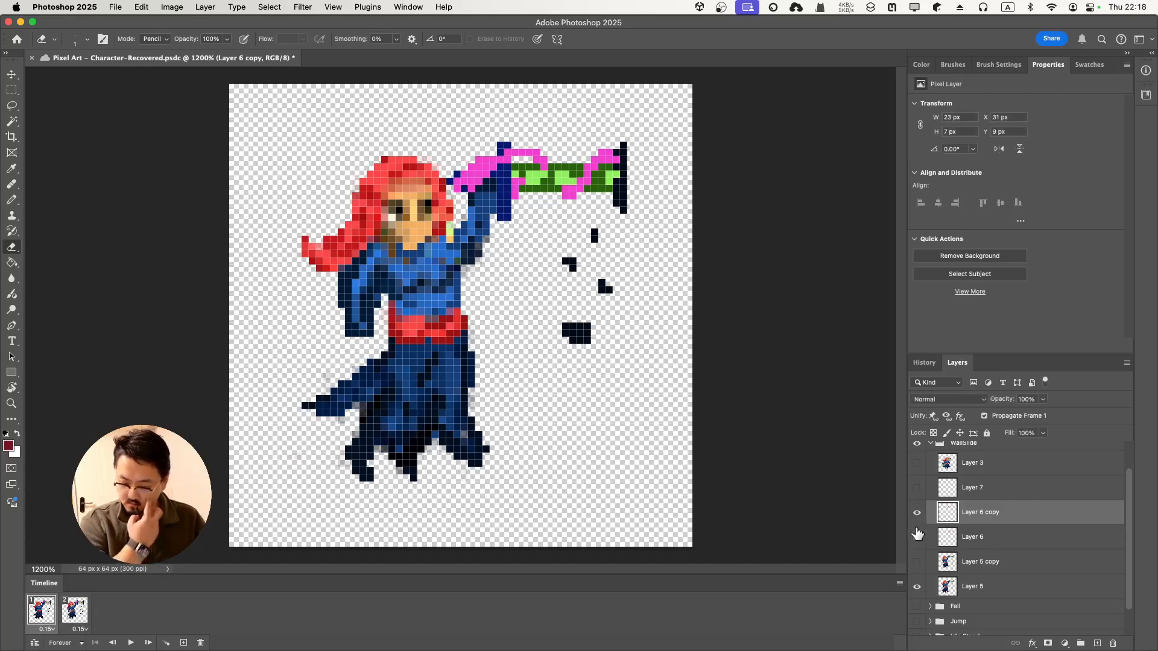
click(917, 539)
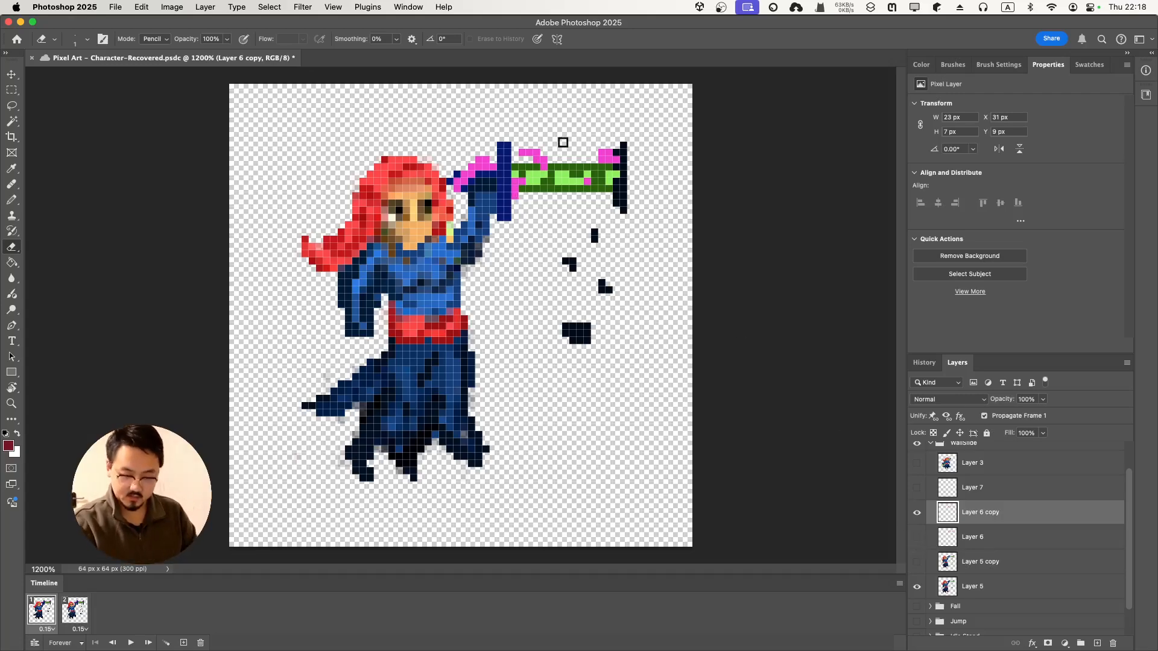
Erase the pink ribbon pixels above the sword's green section on Layer 6 copy, and preview the animation.
drag(520, 151, 601, 158)
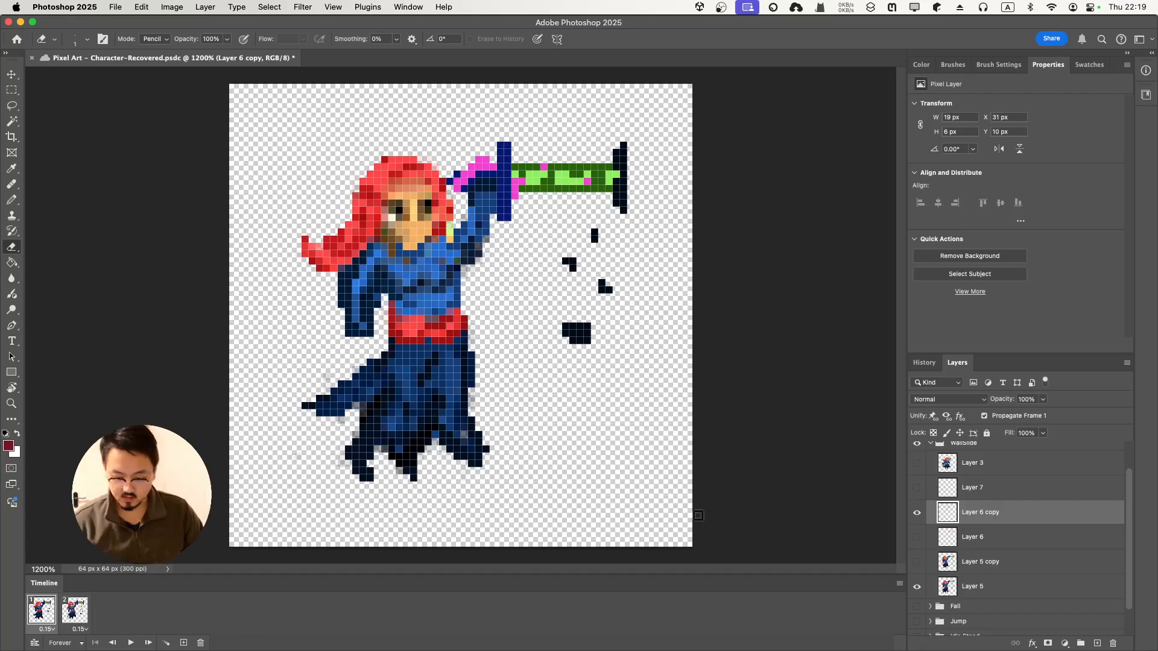
click(130, 643)
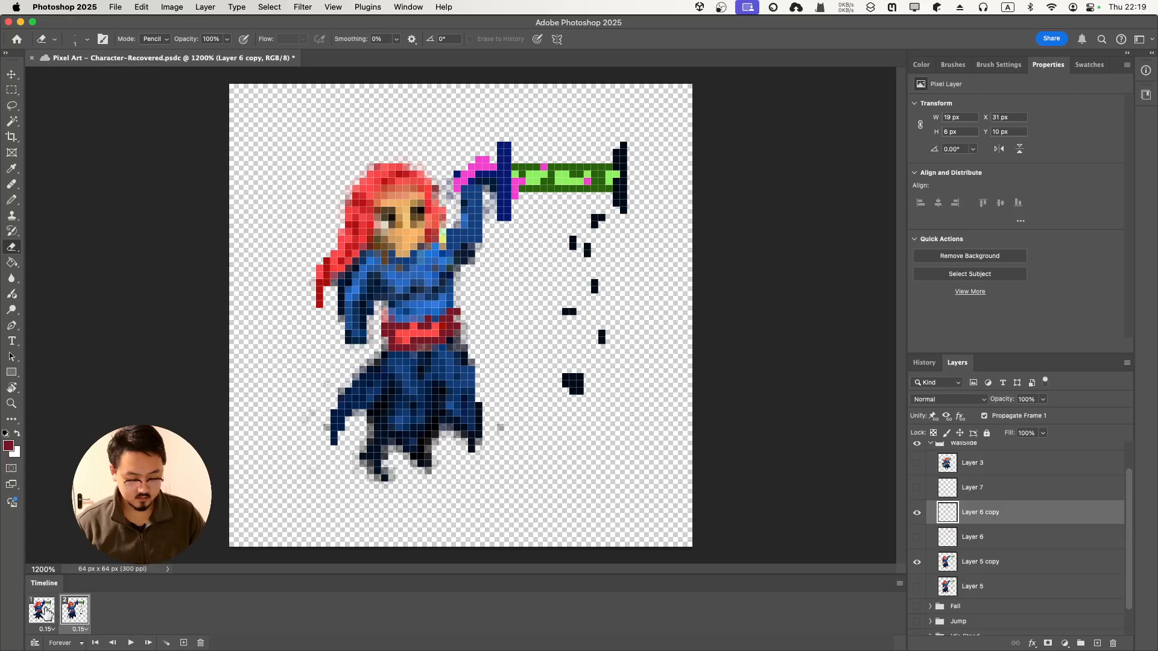
key(space)
Swap the ribbon layers between frames: show Layer 6 instead of Layer 6 copy in the first frame, and Layer 6 copy instead of Layer 6 in the second.
click(916, 537)
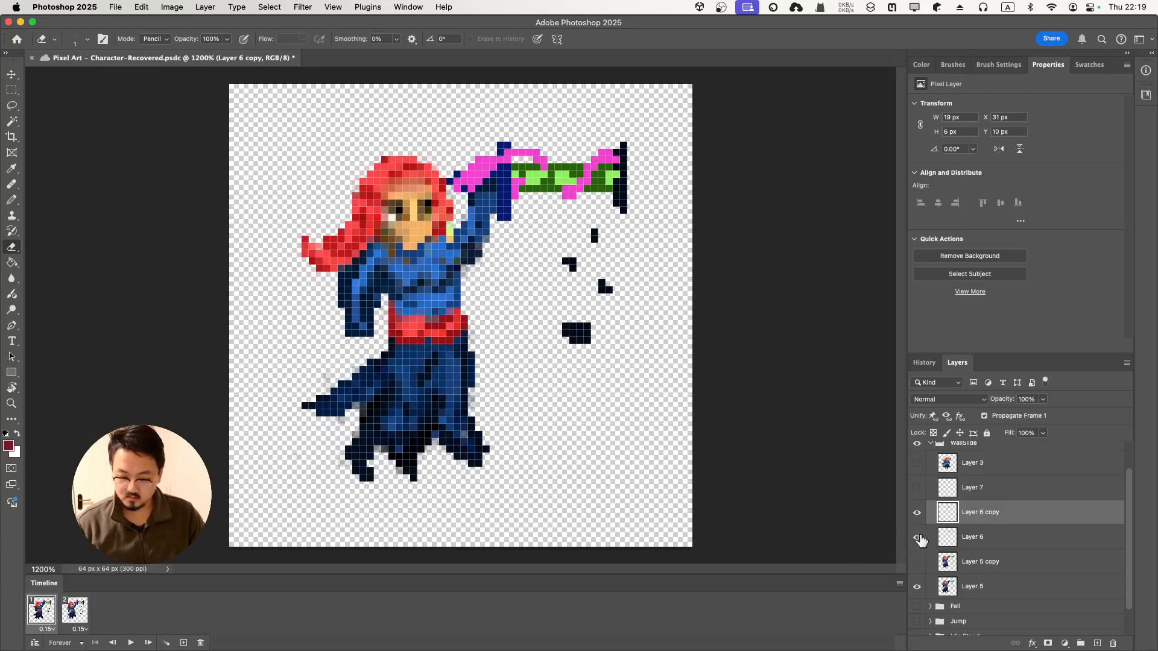
click(917, 512)
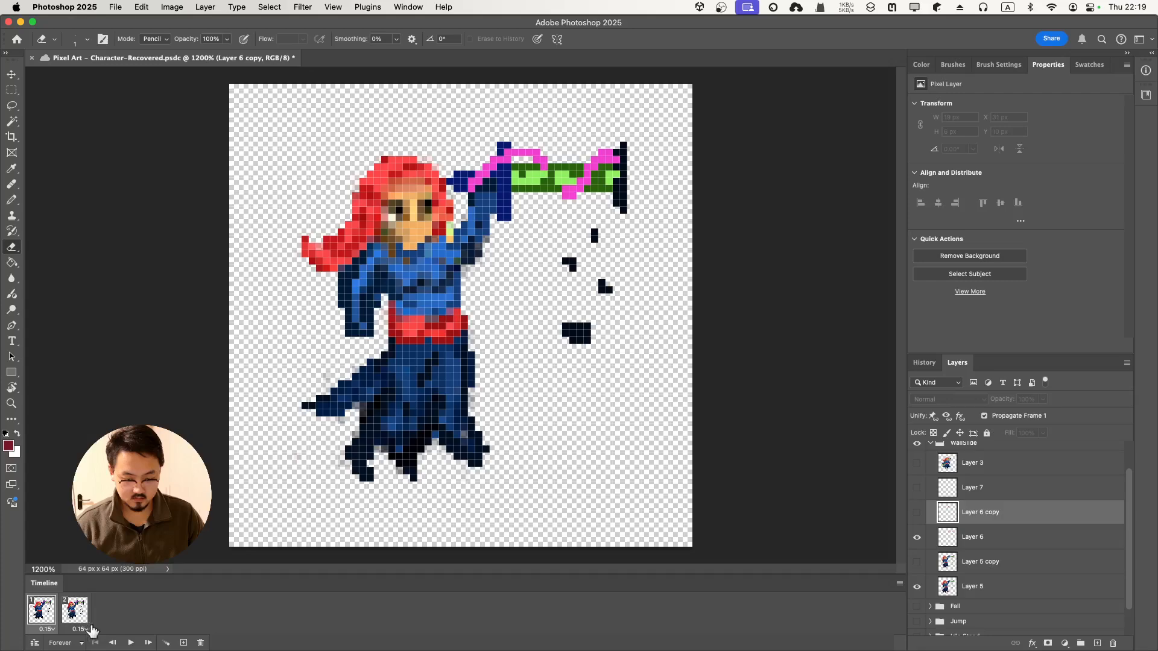
click(75, 615)
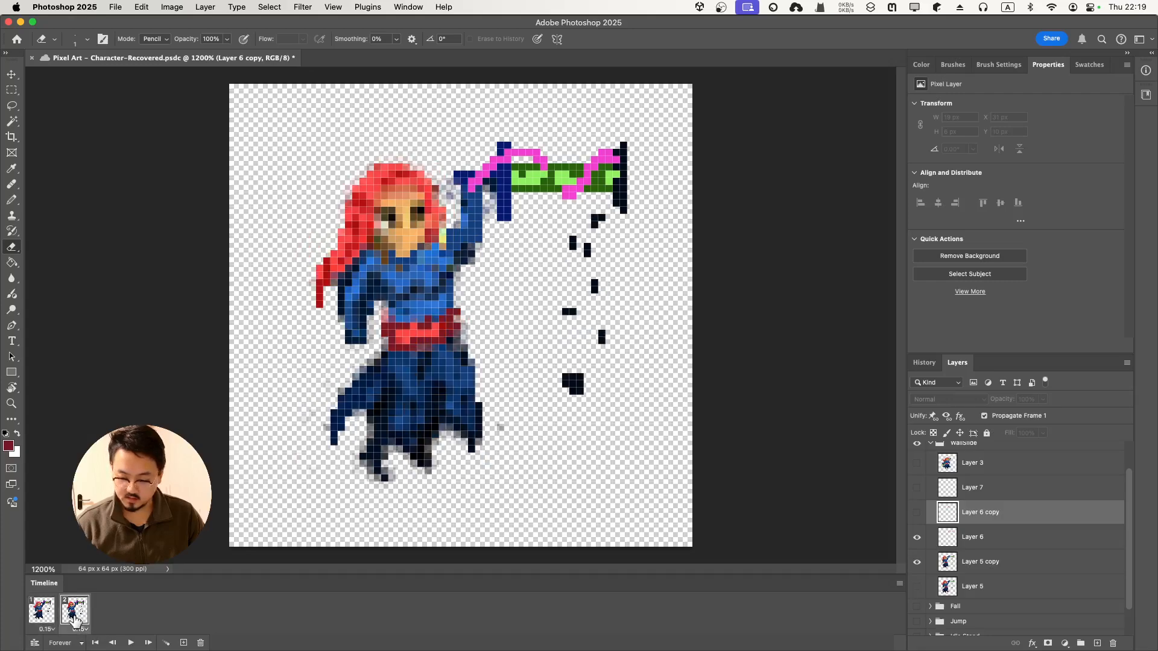
click(916, 512)
click(917, 537)
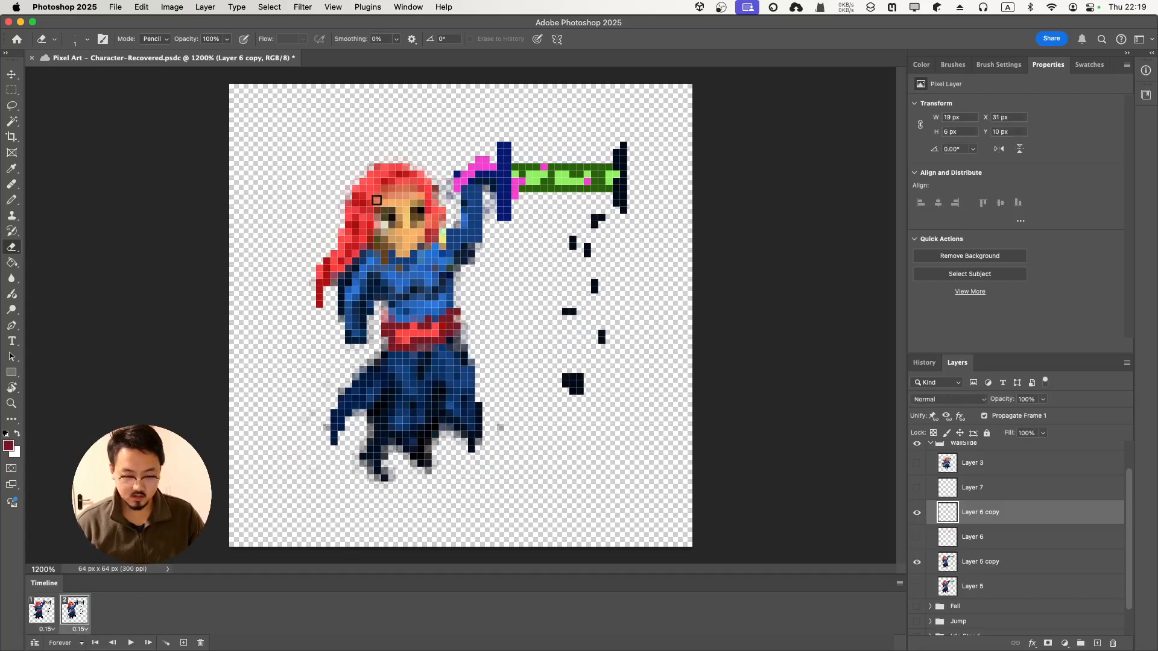
Play back the two-frame wall slide animation at small size to examine the motion of the hair, skirt, ribbon and debris.
click(129, 643)
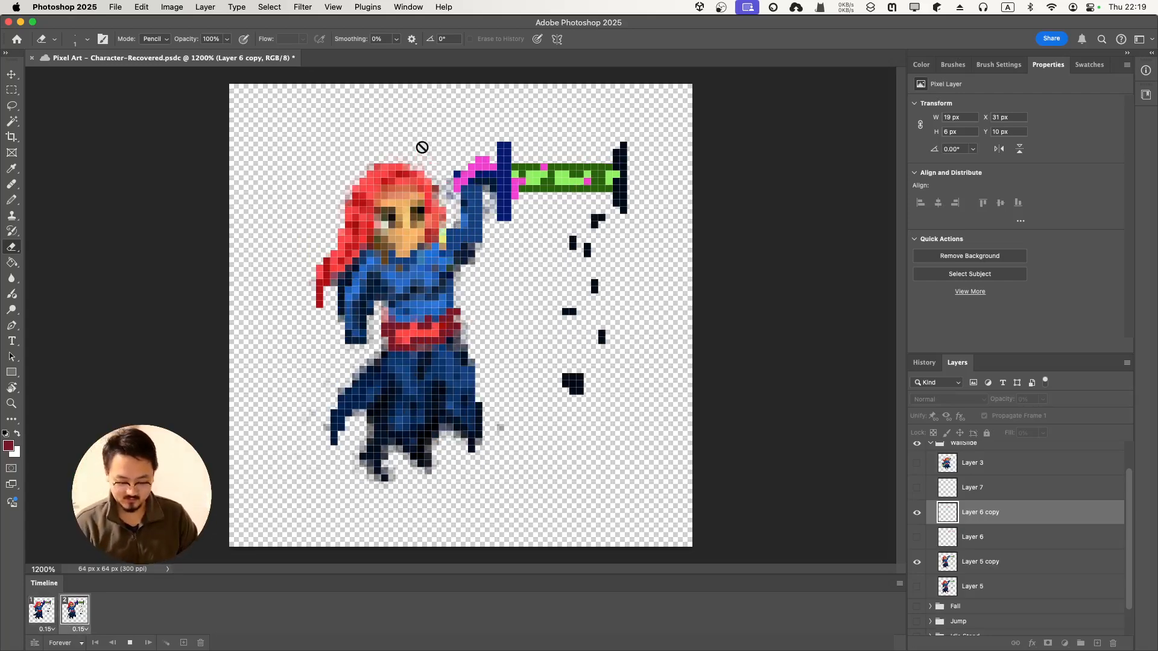
key(super+minus)
key(super+minus)
key(super+minus)
key(super+minus)
key(super+minus)
key(super+minus)
key(super+minus)
key(super+minus)
key(super+minus)
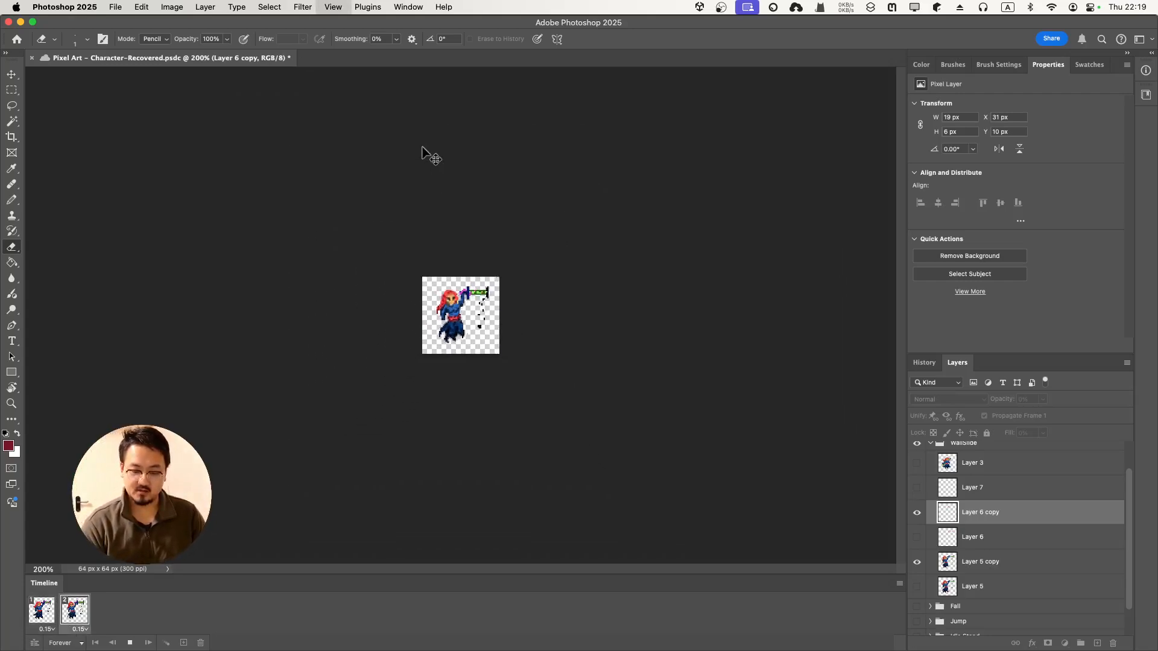
key(super+plus)
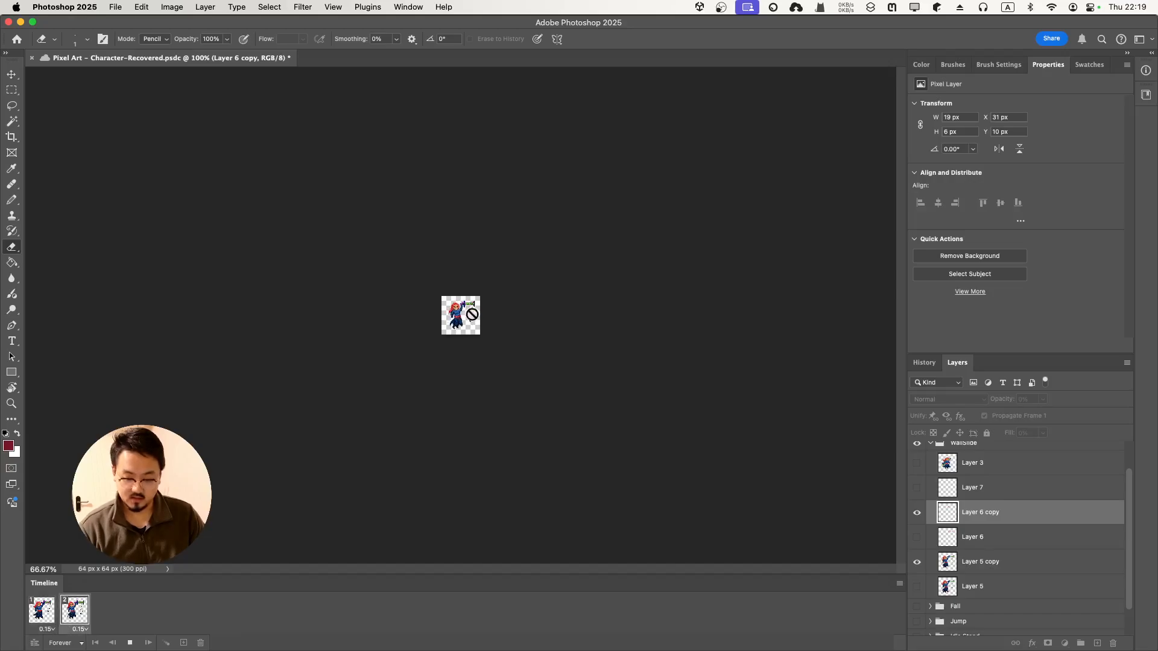
click(507, 310)
key(Return)
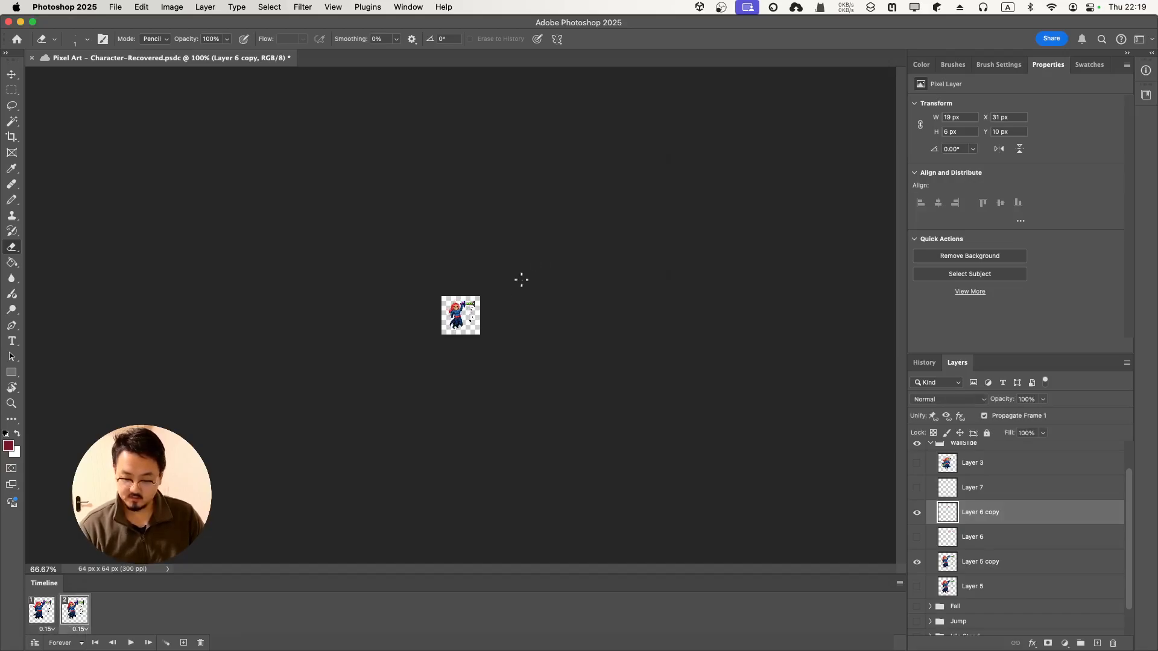
click(131, 641)
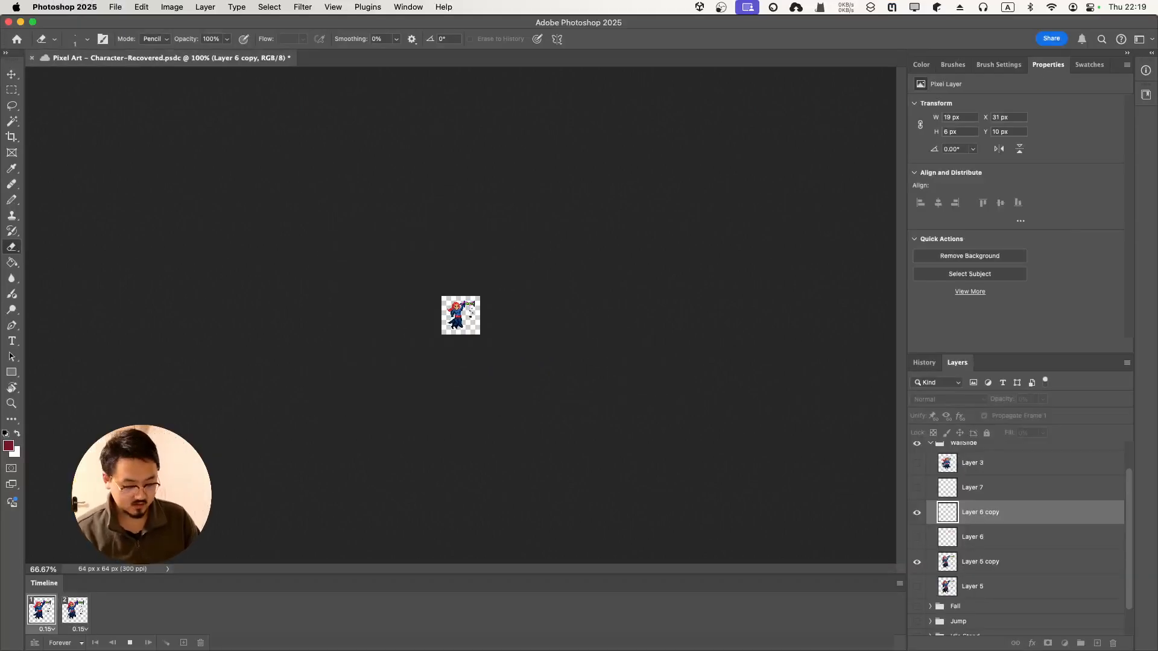
click(130, 643)
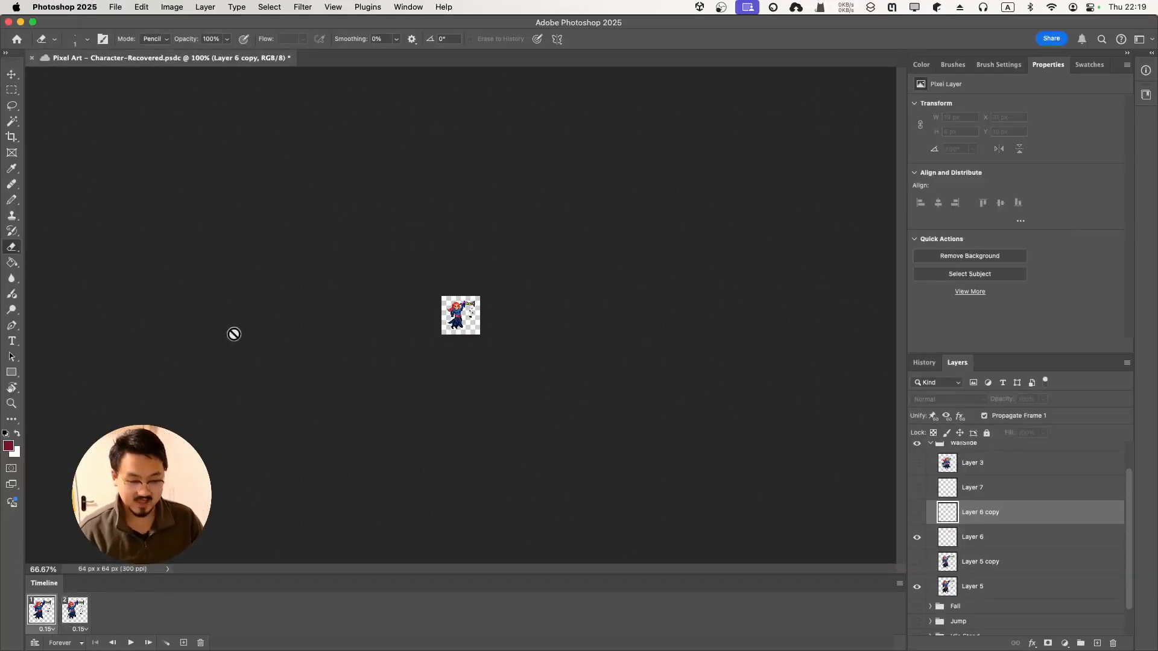